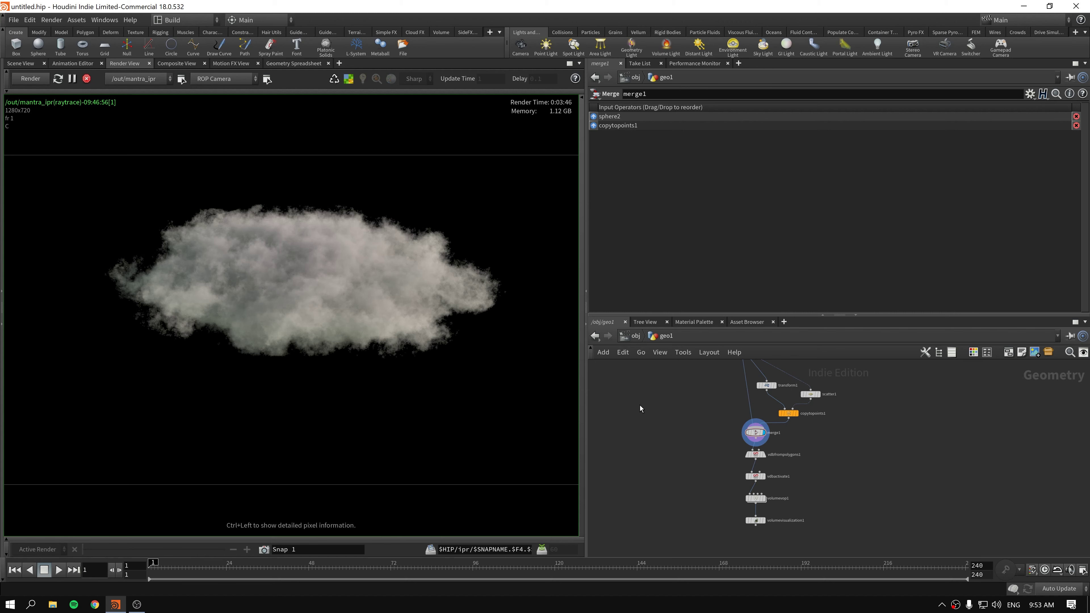
Review the finished cloud scene: the volumevop1 result in geo1, the skylight1 light at object level and the render view.
left_click(21, 64)
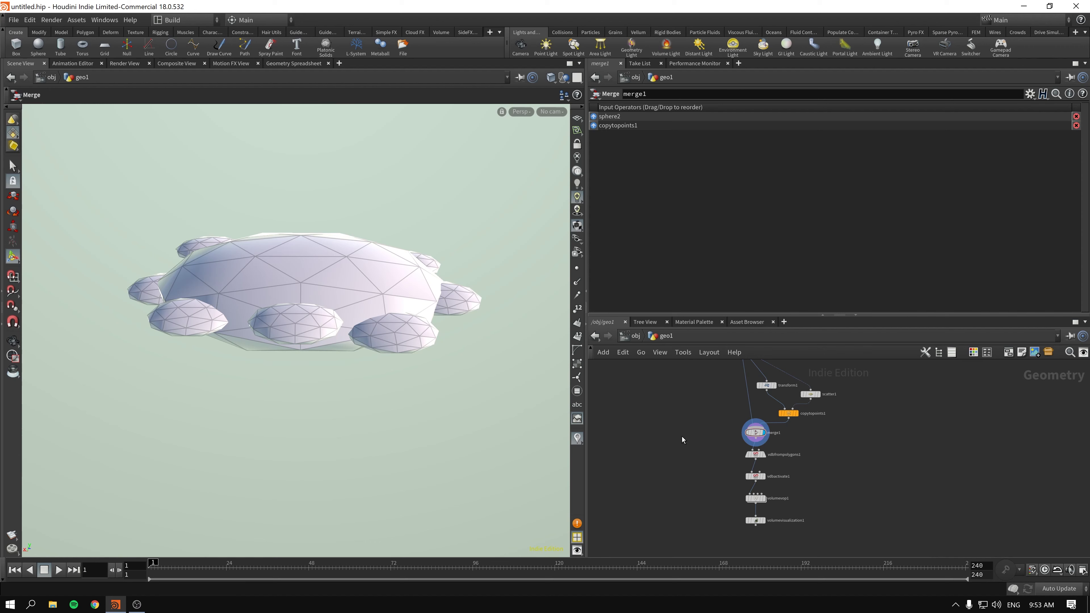
scroll(722, 508, "up", 3)
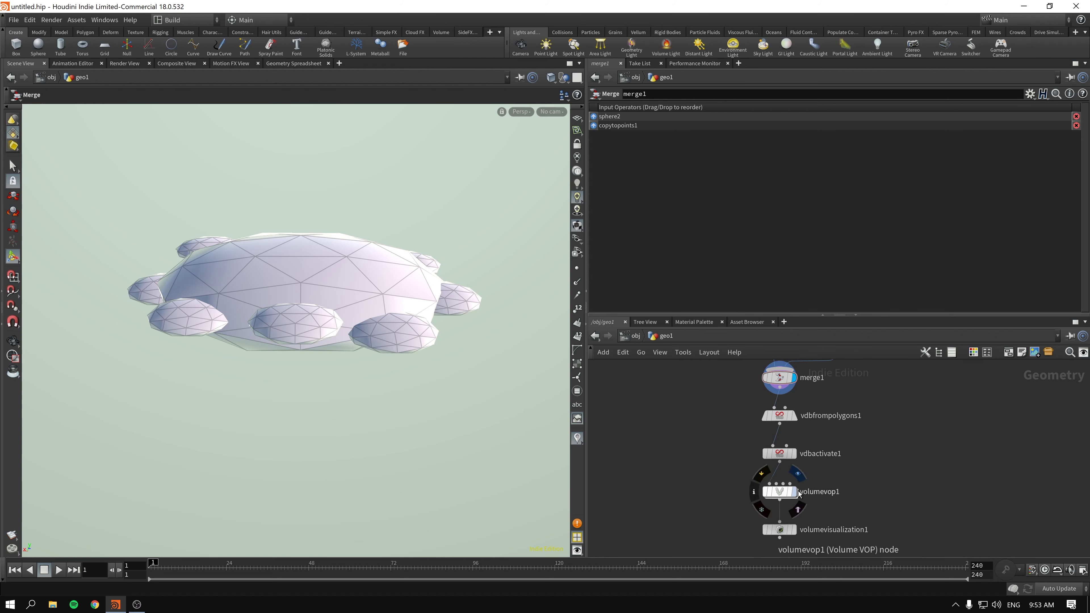
left_click(756, 494)
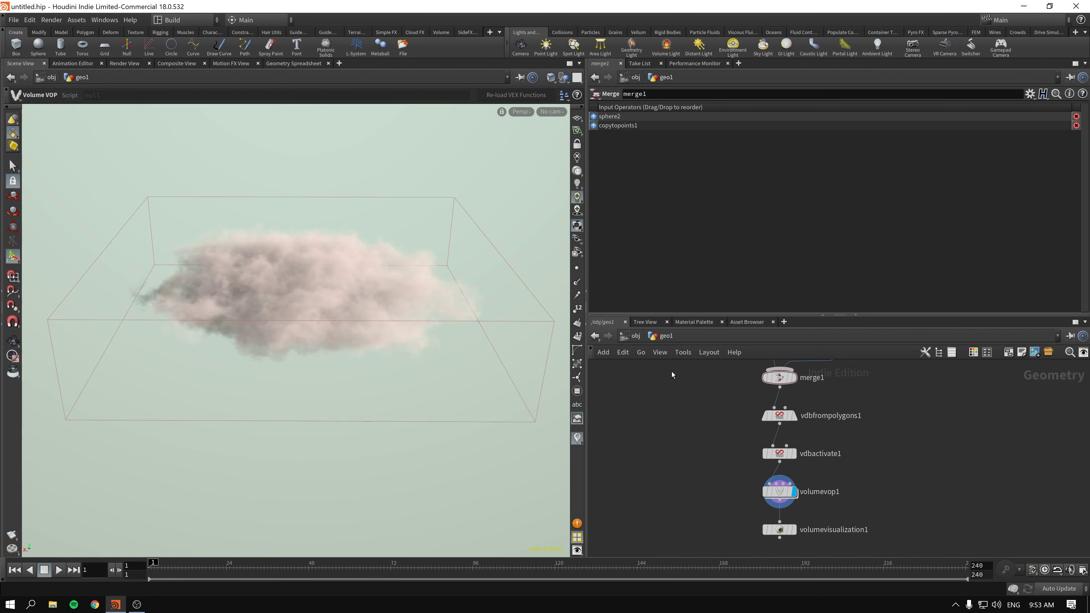
left_click(633, 335)
left_click(875, 458)
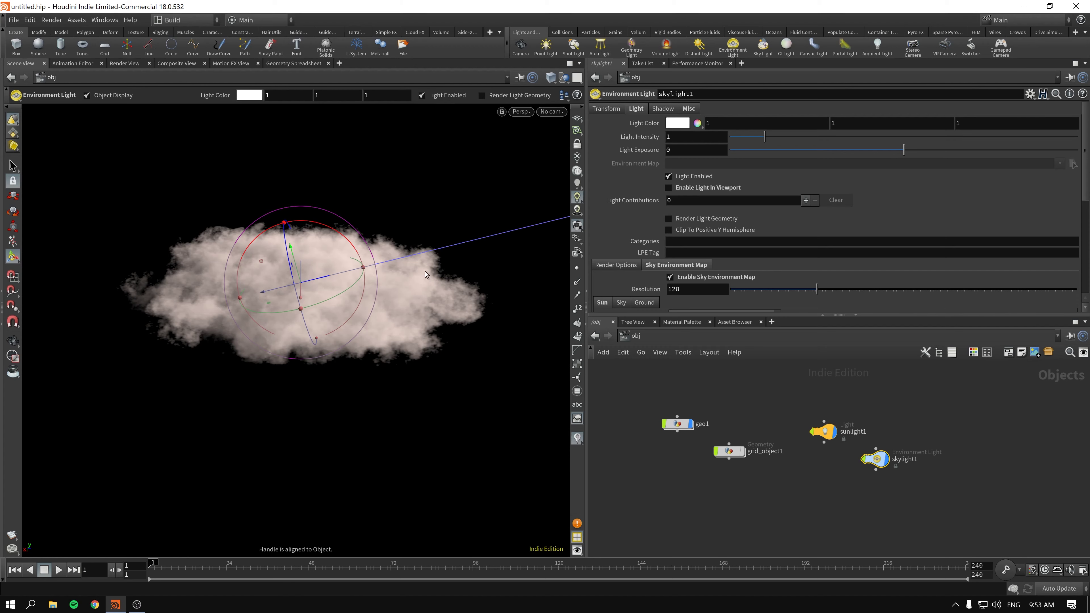
left_click(124, 64)
left_click(21, 63)
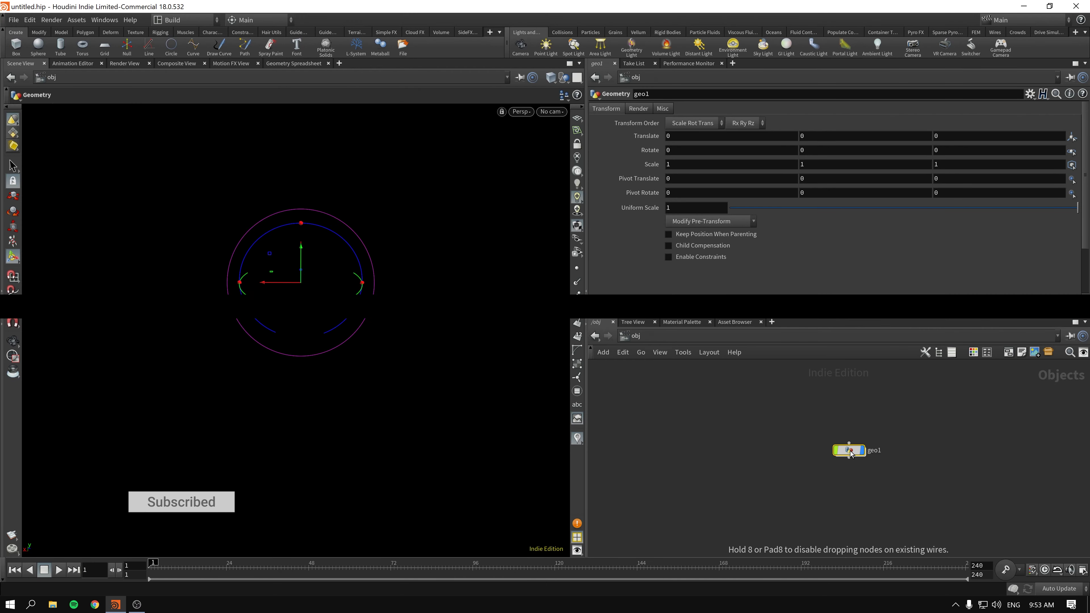
Show the viewport's reference grid and set its background color scheme to Light.
double_click(849, 450)
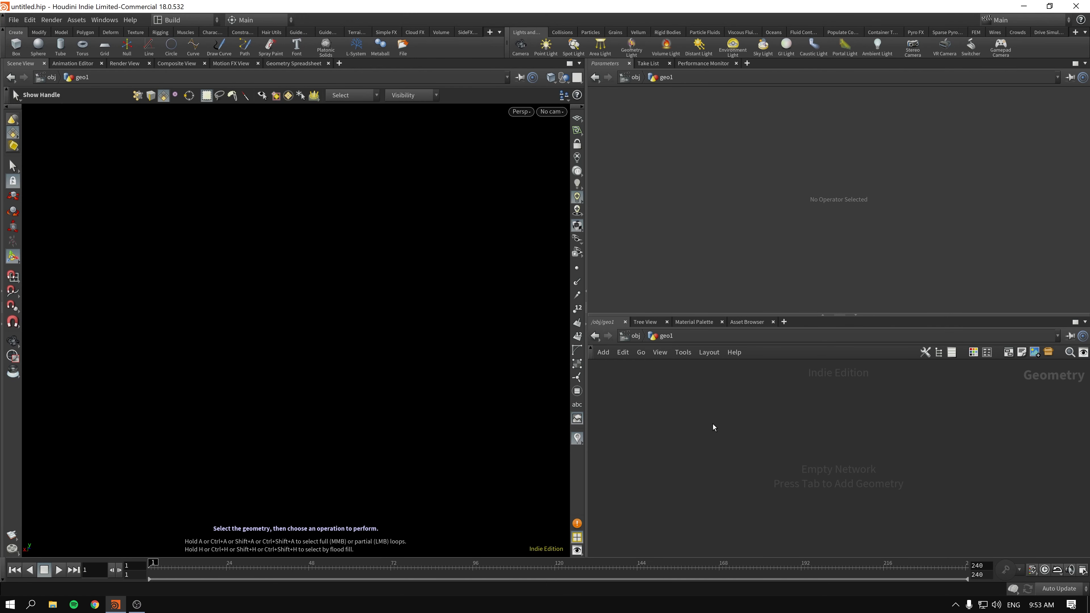
left_click(634, 337)
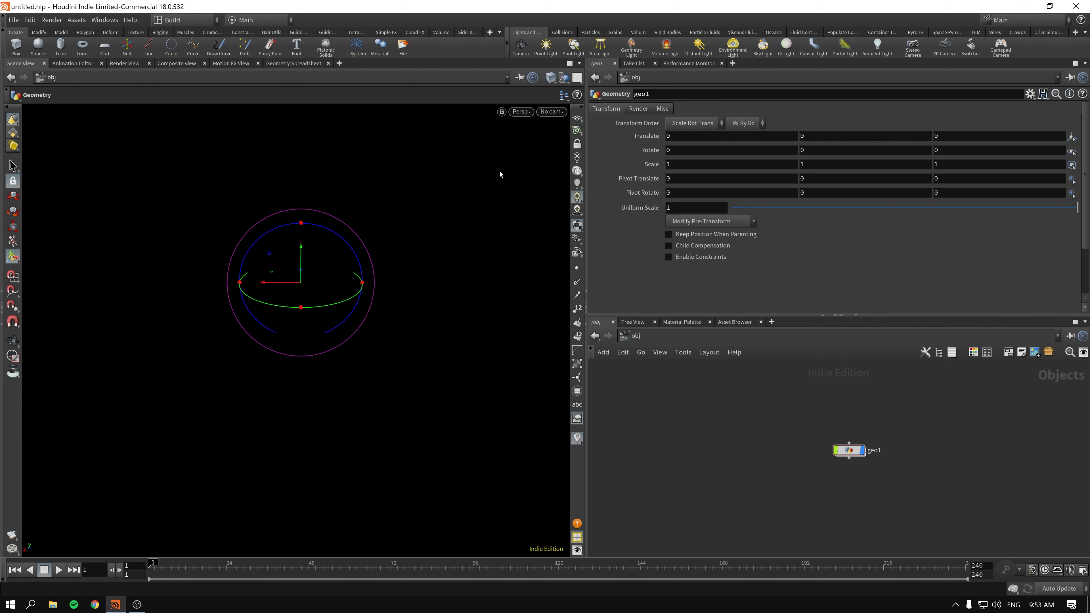
left_click(577, 118)
key("d")
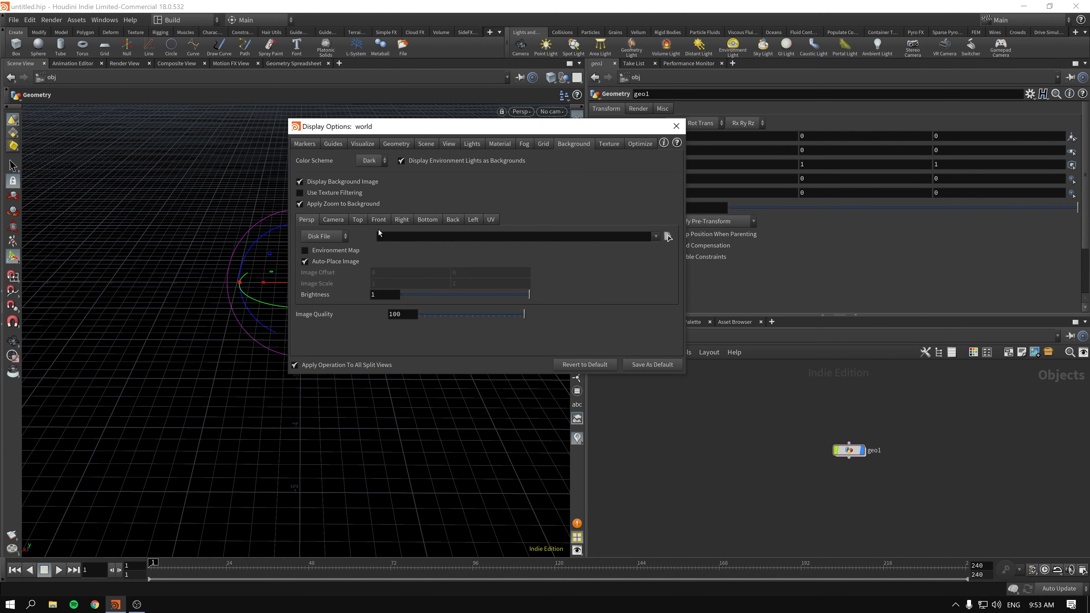
left_click(371, 160)
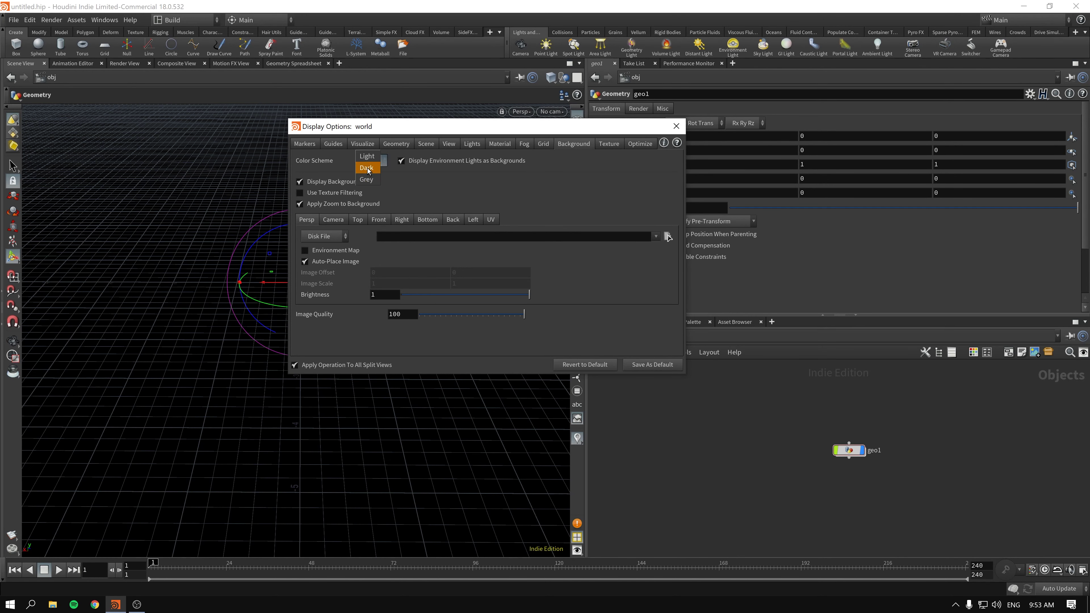
left_click(369, 155)
left_click(676, 125)
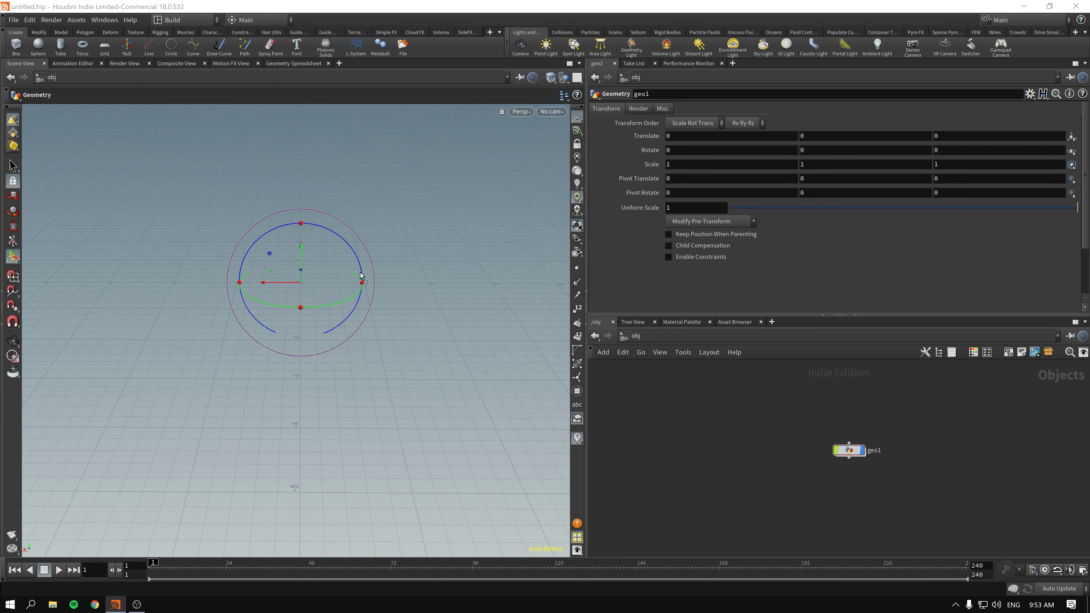
Restore the viewport's Dark color scheme and hide the reference grid.
key("d")
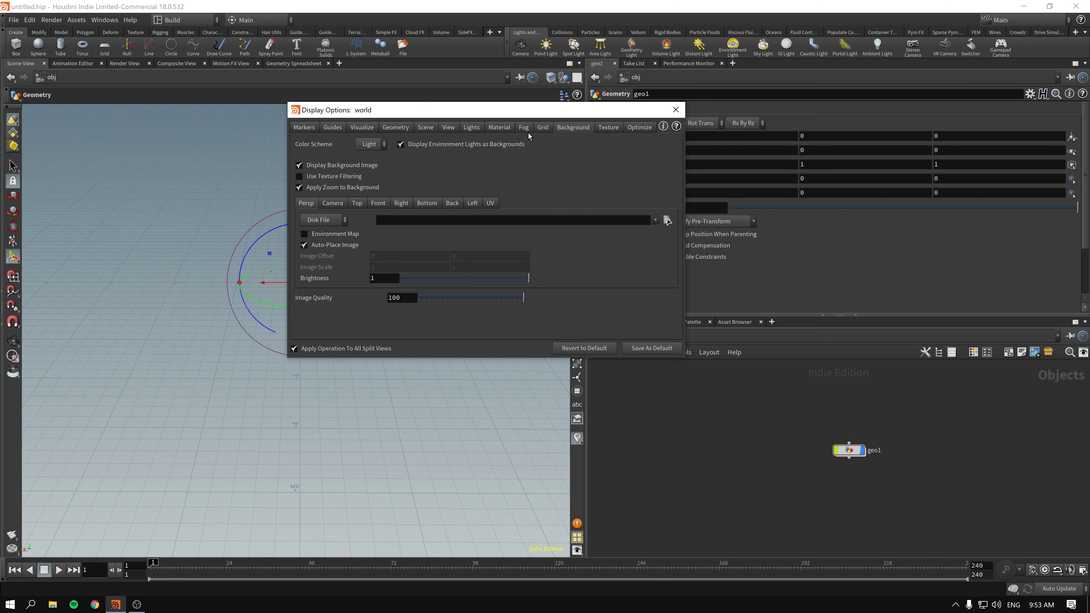
left_click(368, 151)
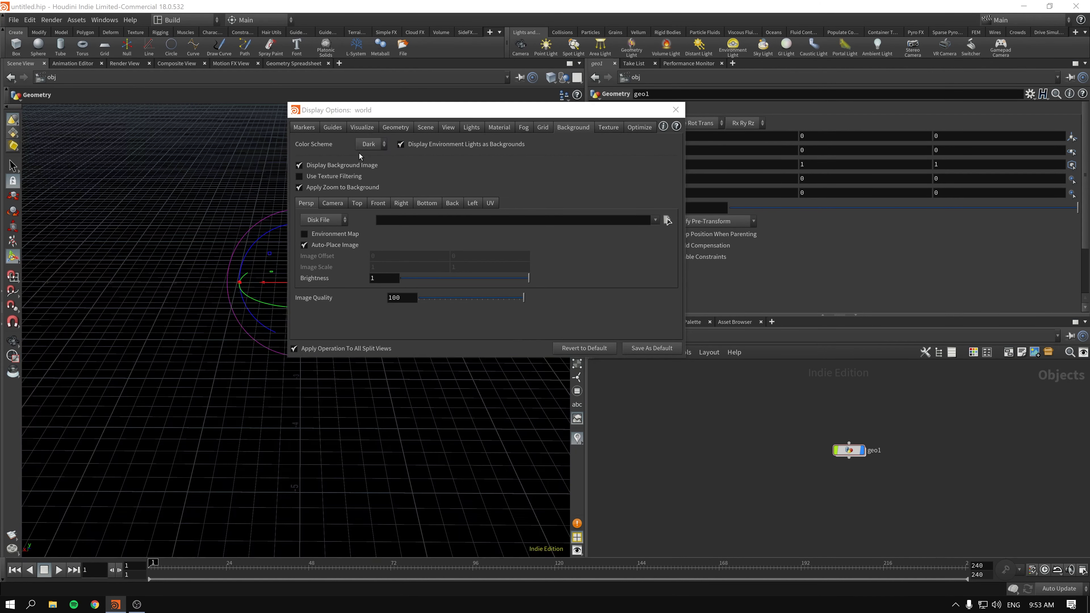
left_click(676, 110)
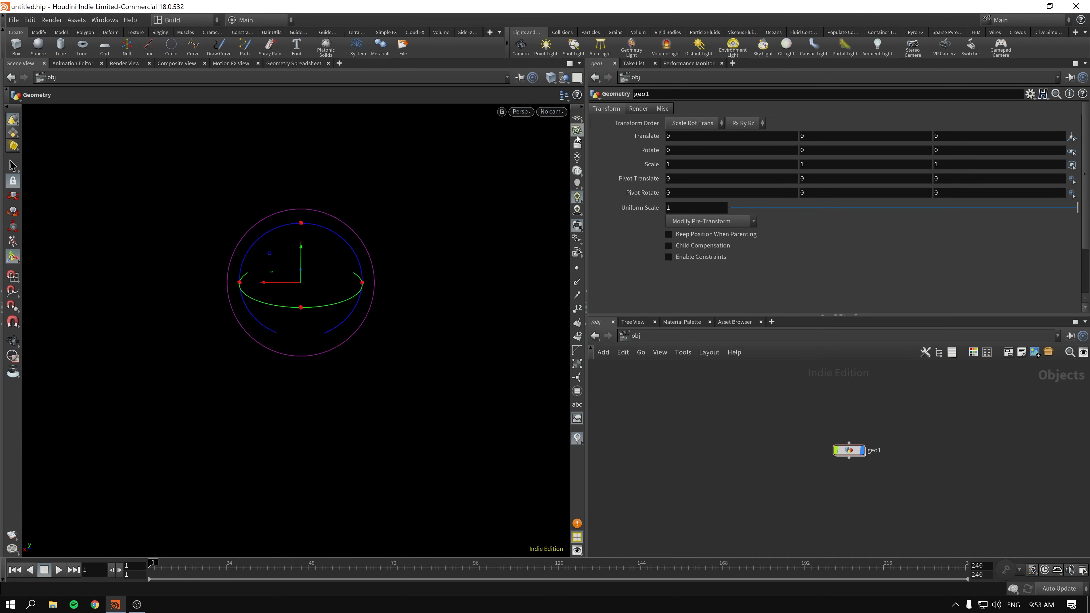
Go inside the geo1 object and add a Box node to its empty network.
left_click_drag(695, 425, 900, 468)
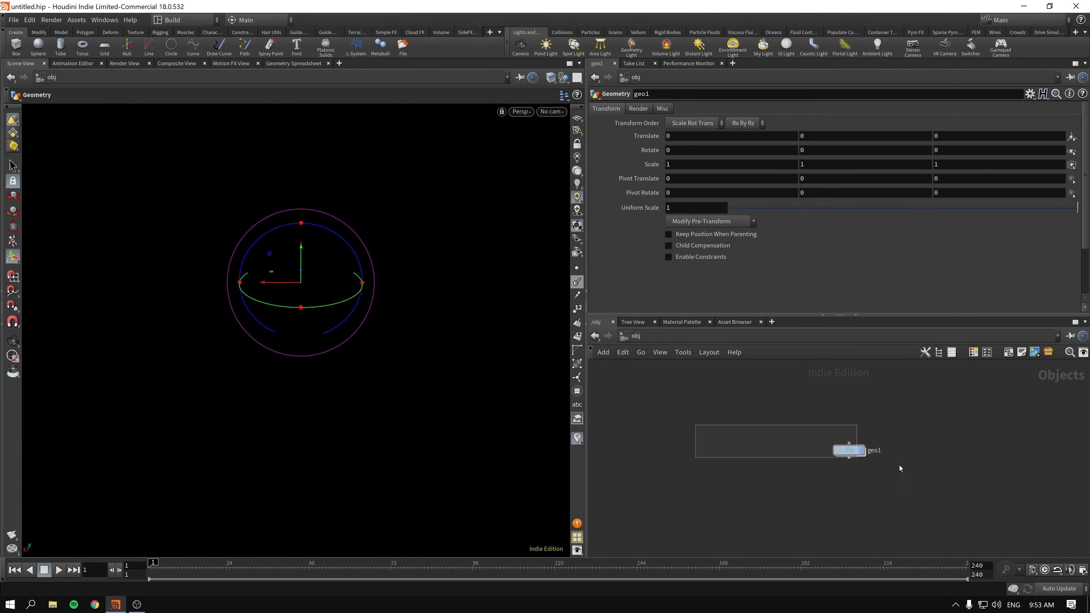
double_click(848, 449)
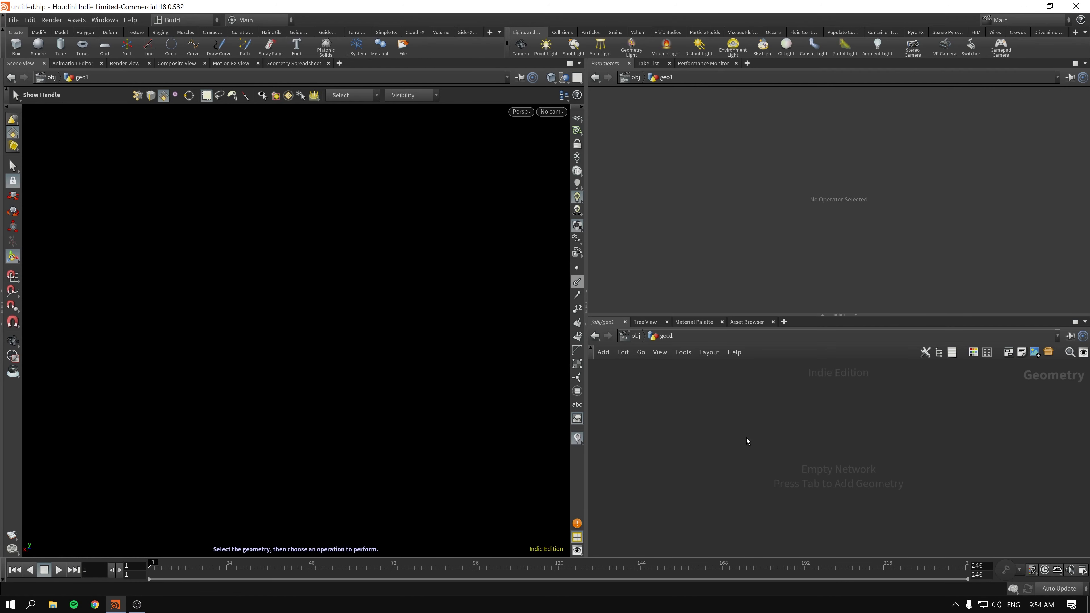
key("Tab")
type("box")
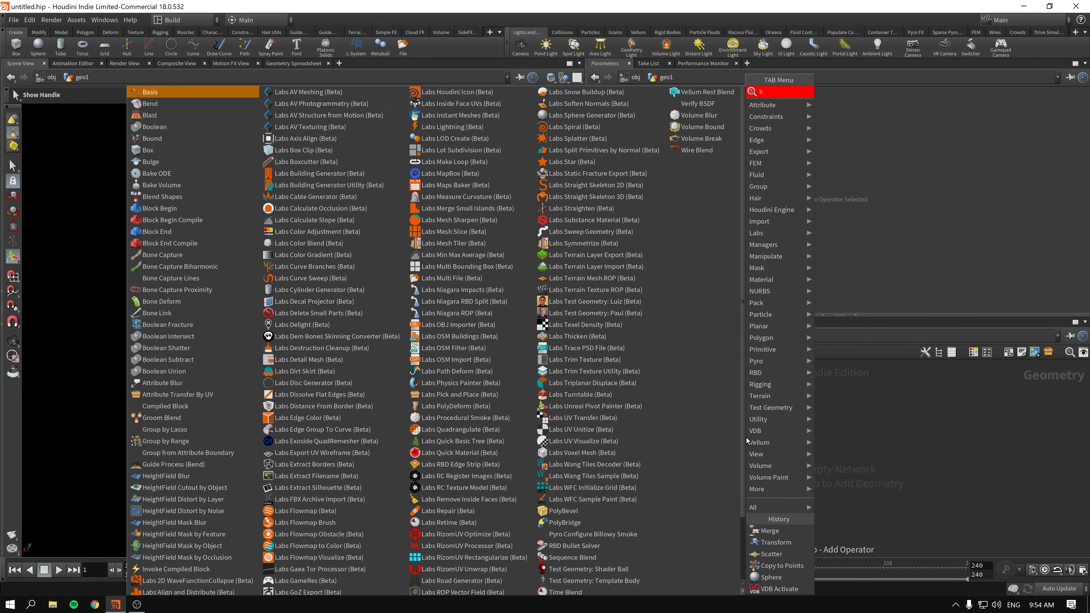
key("Return")
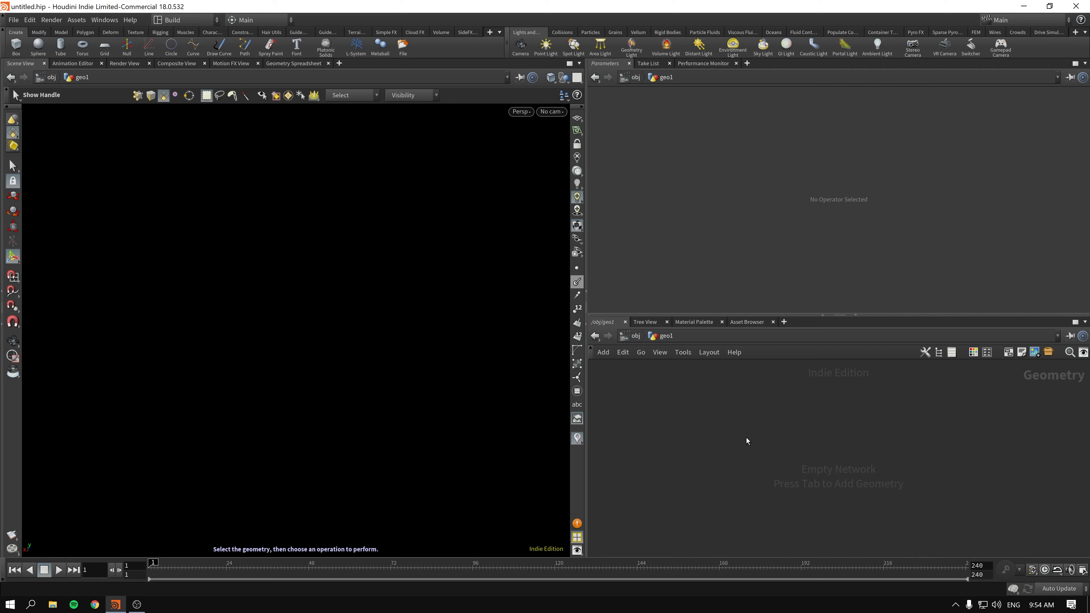
left_click(746, 438)
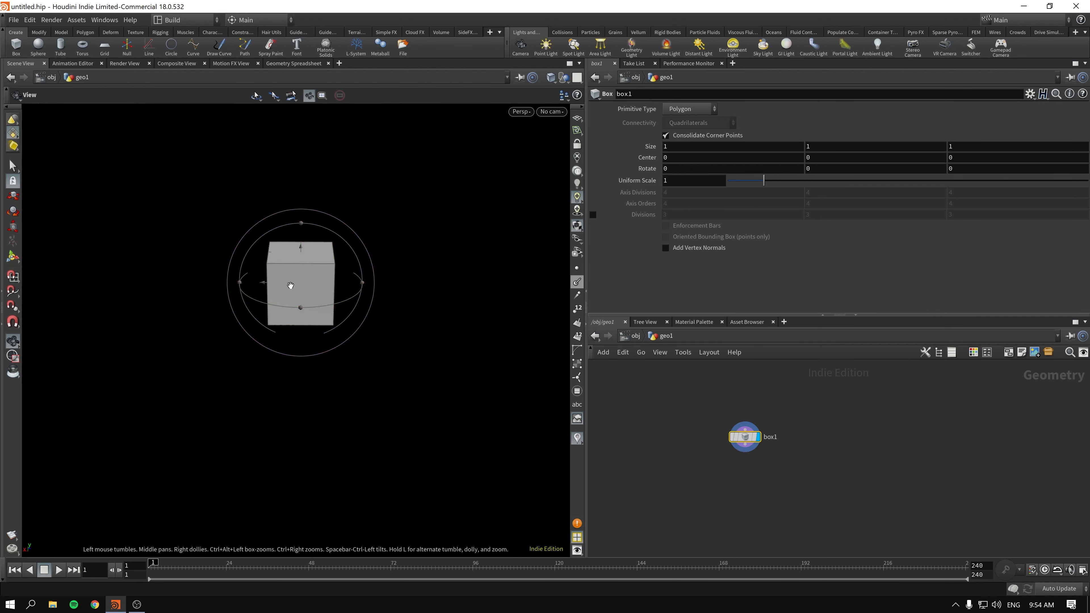
Append a VDB from Polygons node to the box, with the density Fog VDB enabled and the Distance VDB disabled.
key("Tab")
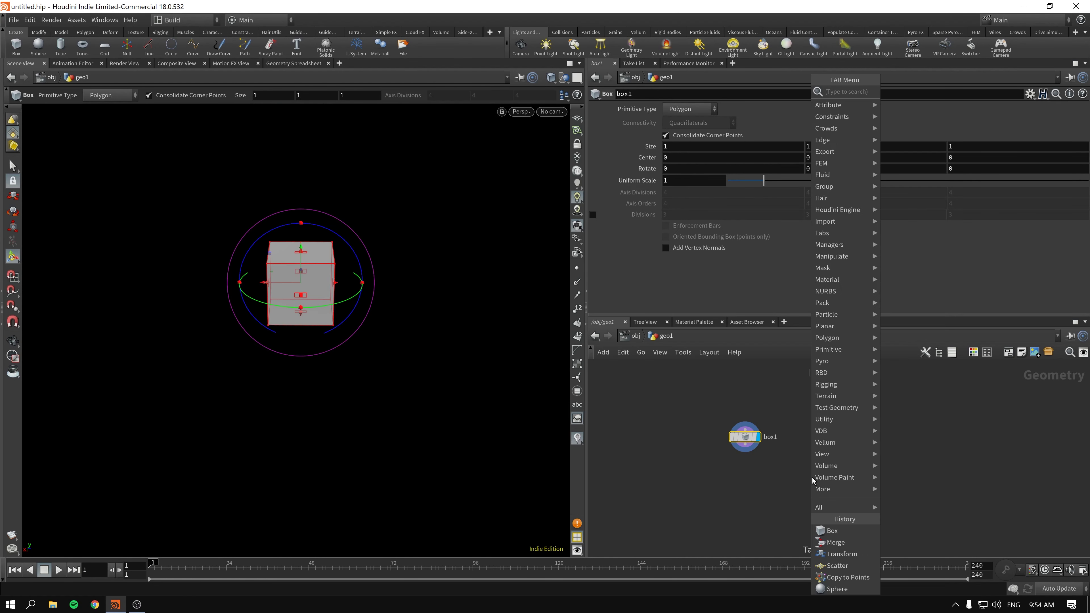
type("vdb from p")
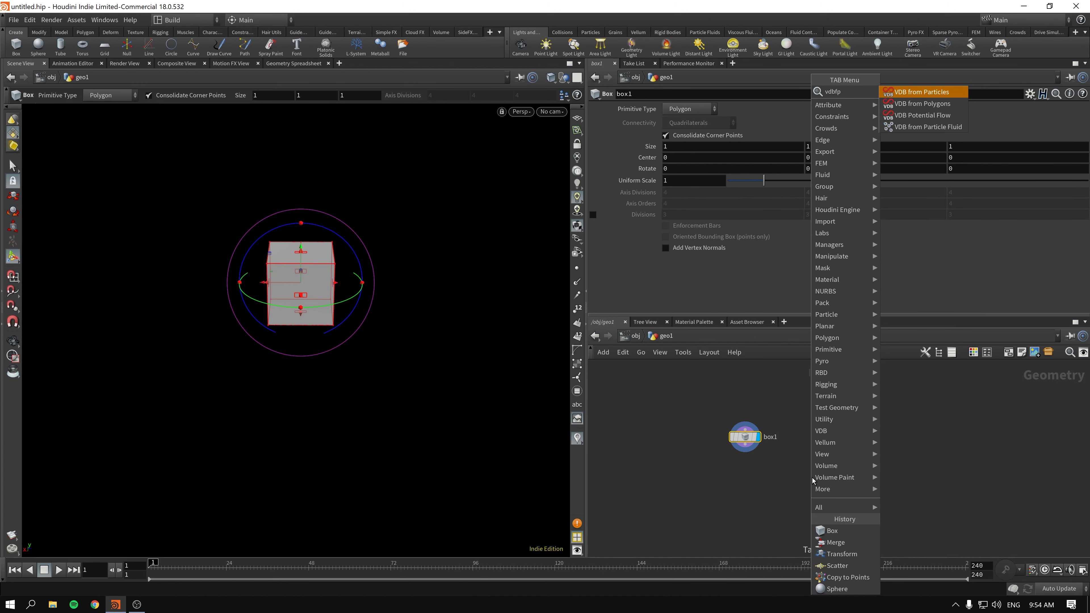
key("Down")
key("Return")
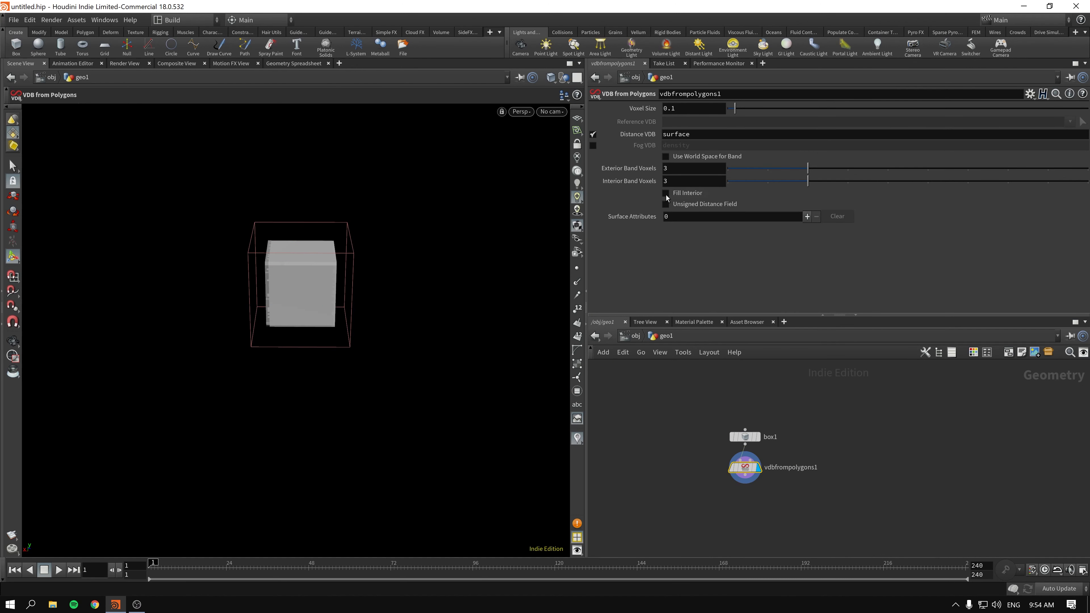
left_click(593, 145)
left_click(593, 134)
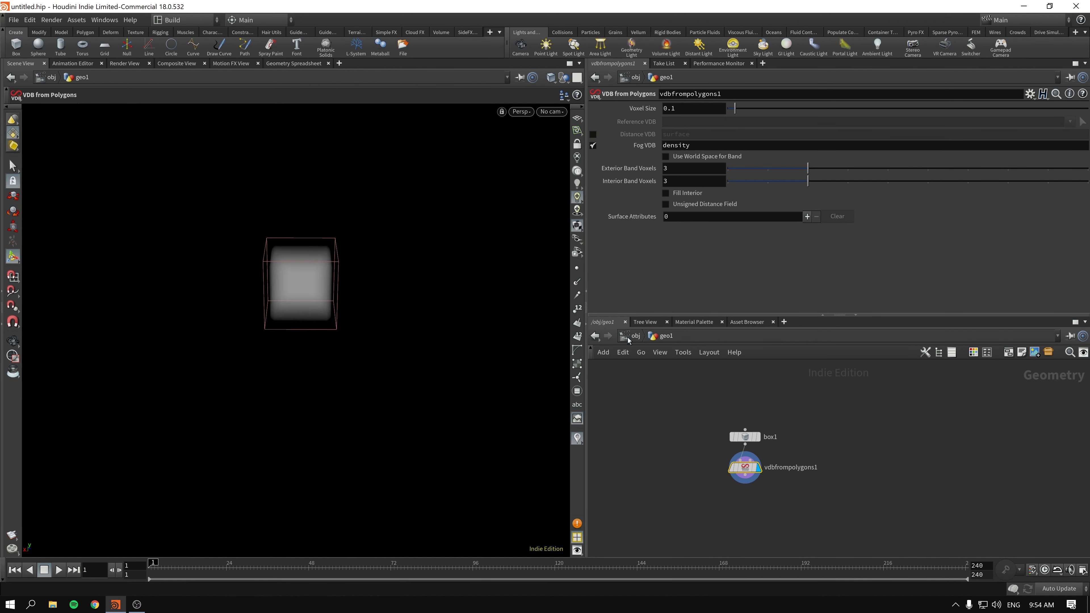
Append a Volume VOP node to the VDB from Polygons node.
middle_click_drag(673, 468, 718, 450)
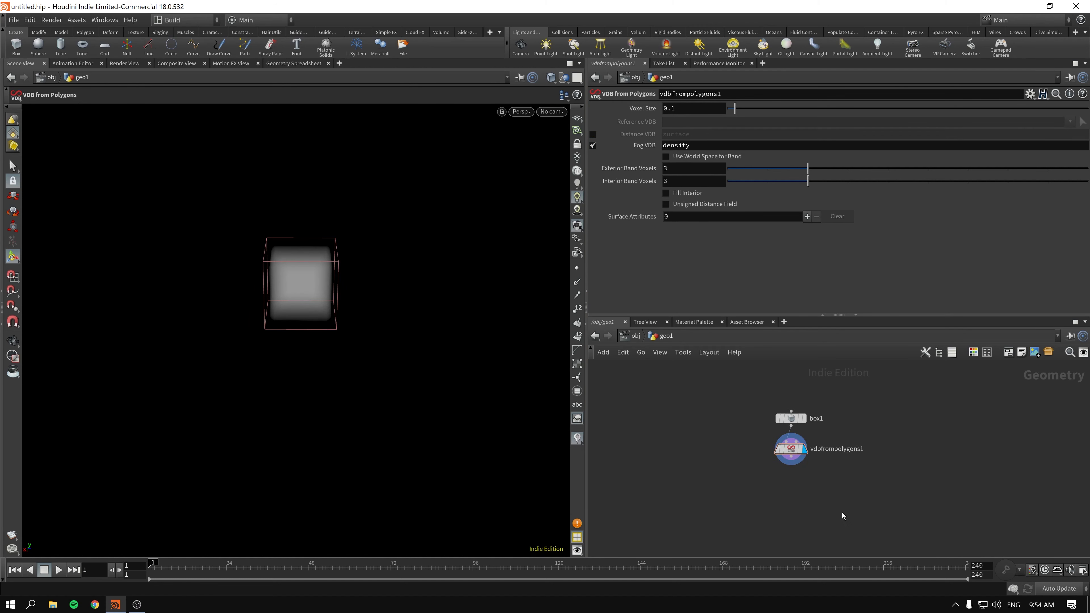
key("Tab")
type("v")
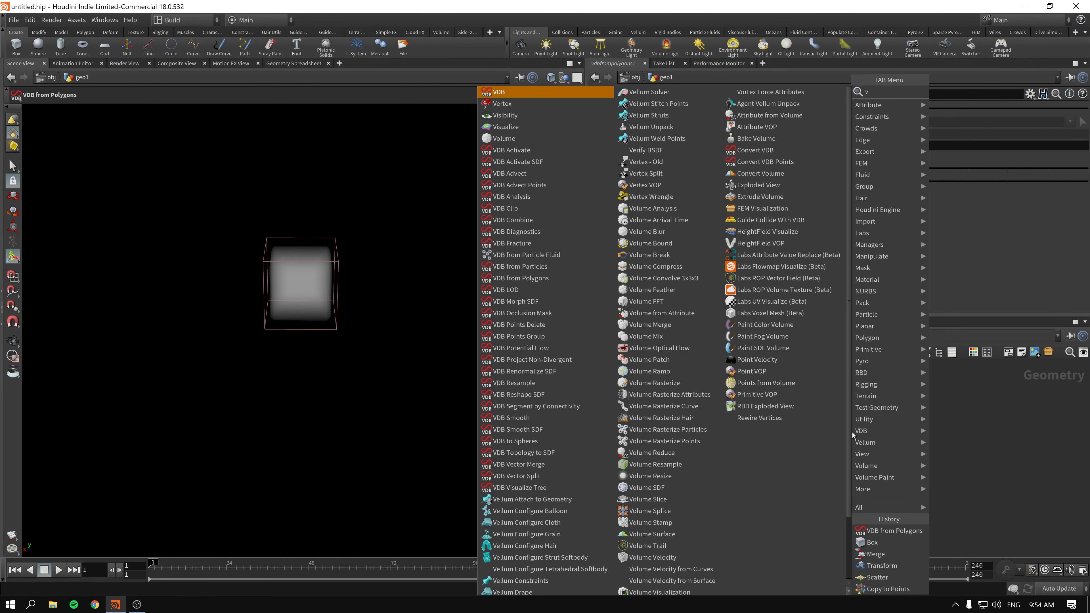
type("vop")
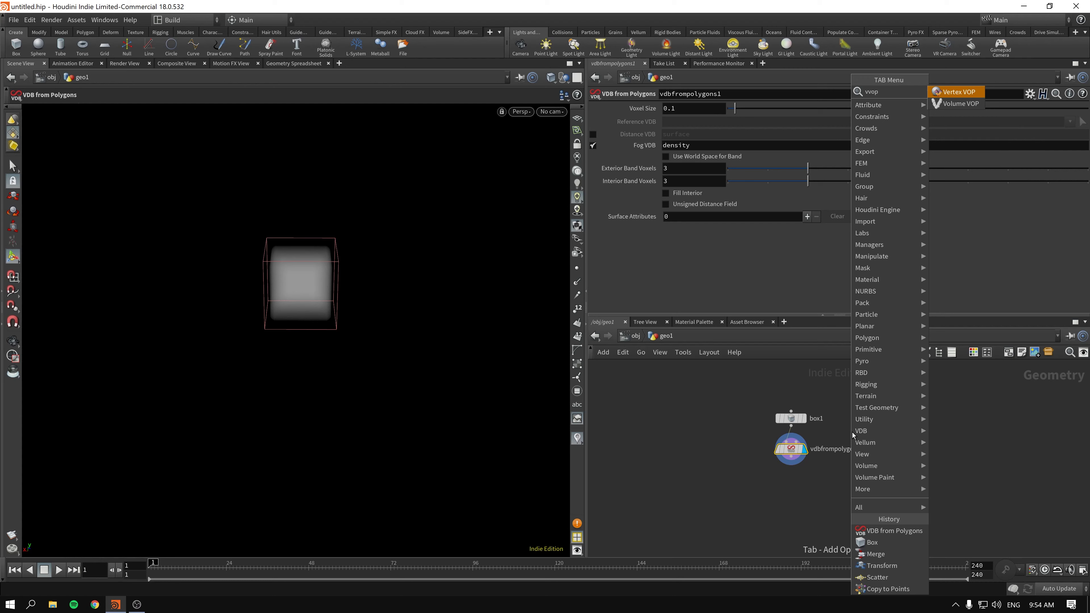
key("Down")
key("Return")
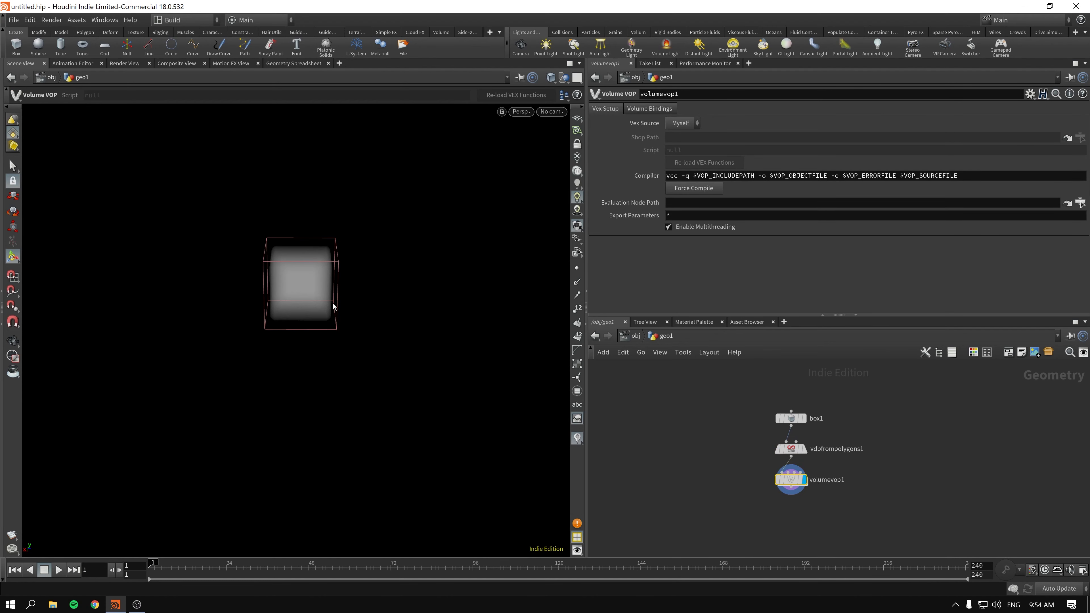
Enlarge the box by raising its uniform scale, and reselect the Volume VOP node.
left_click(790, 418)
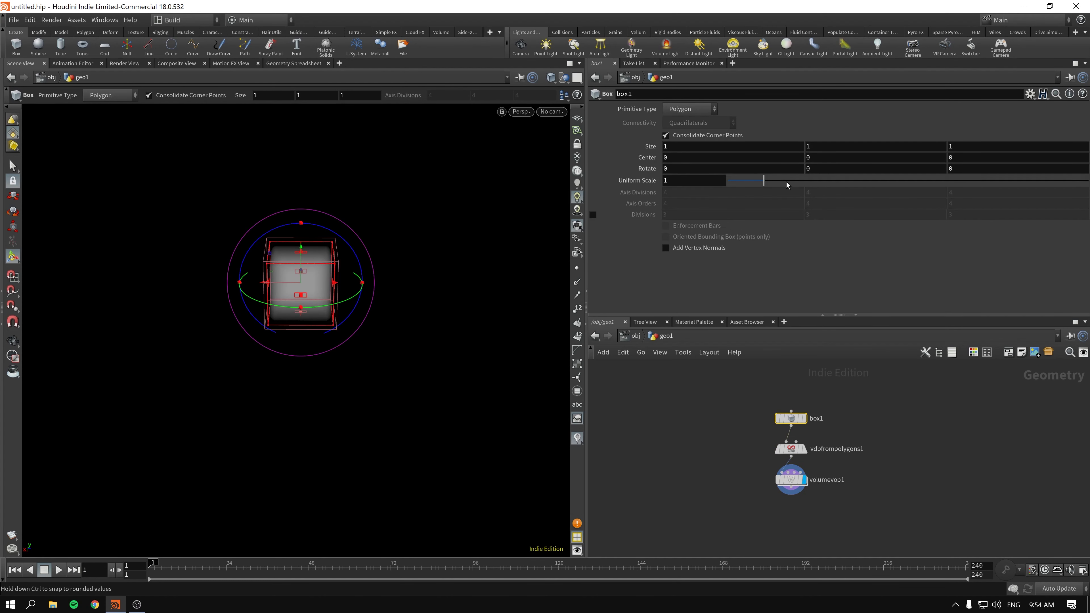
left_click_drag(788, 182, 814, 181)
left_click(791, 479)
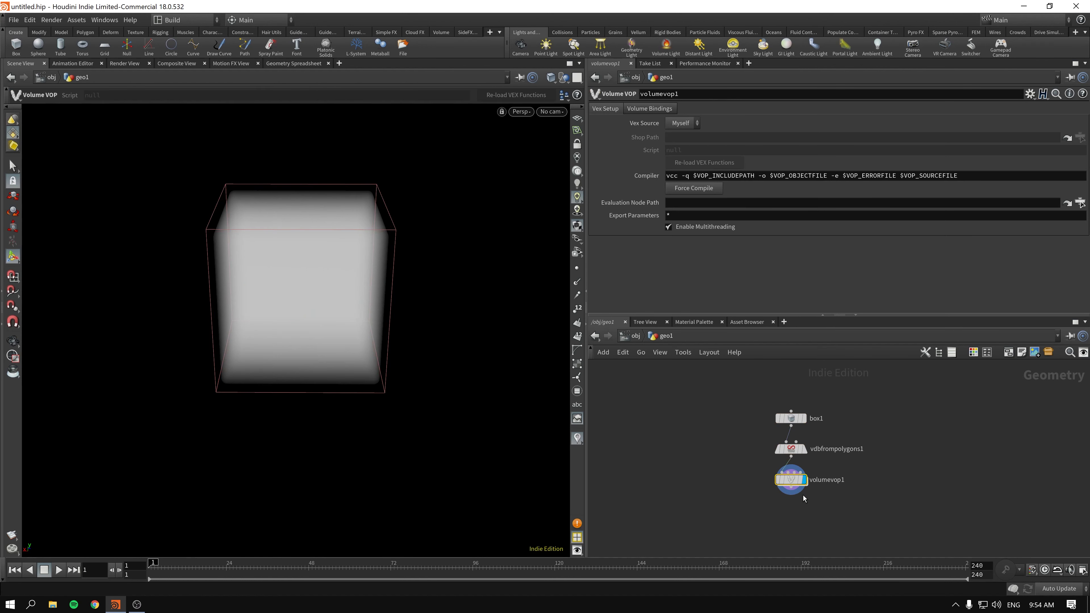
Go inside the Volume VOP, spread its global parameters and output nodes apart and enlarge the network pane.
double_click(794, 481)
left_click_drag(779, 438, 661, 404)
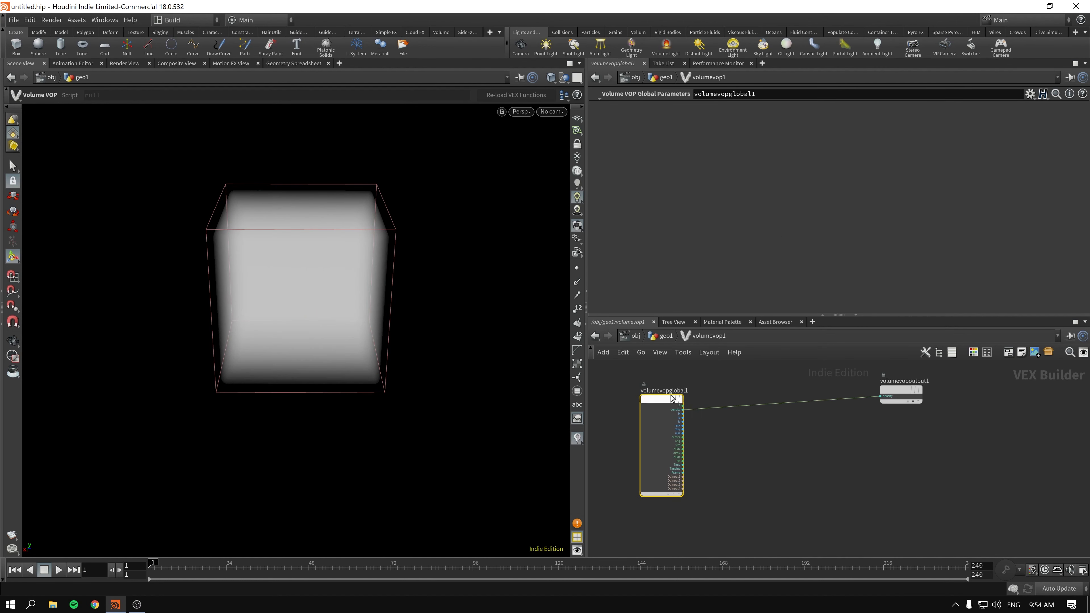
left_click_drag(586, 285, 561, 305)
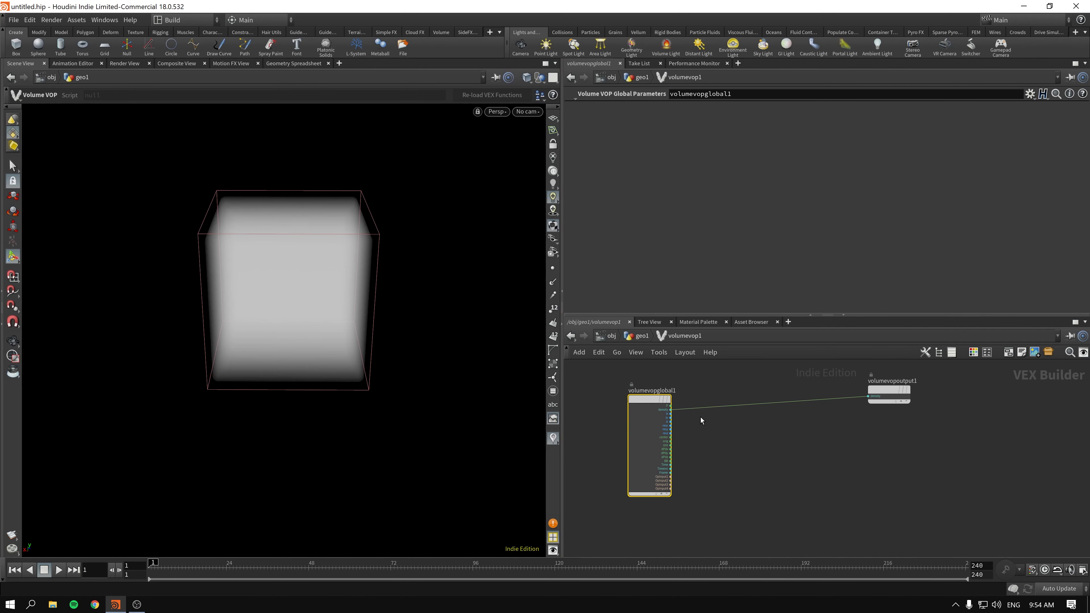
scroll(840, 450, "up", 3)
middle_click_drag(821, 441, 860, 480)
left_click_drag(829, 317, 829, 269)
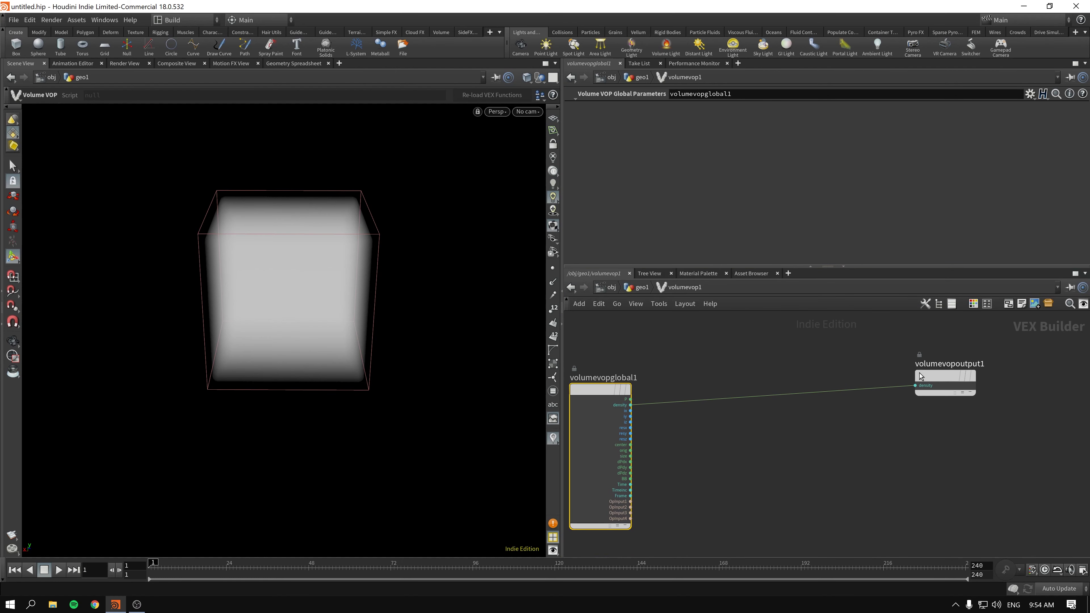
left_click_drag(932, 389, 956, 404)
middle_click_drag(763, 379, 822, 363)
left_click_drag(666, 378, 682, 377)
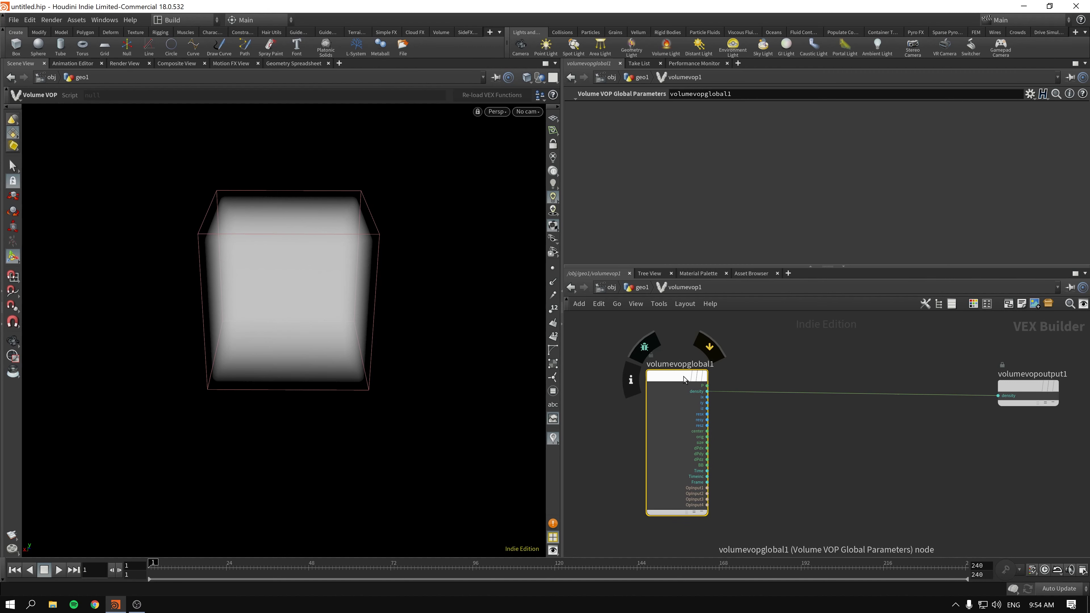
left_click_drag(674, 382, 681, 383)
Compare the geo1 network with the Volume VOP's inner network, ending at the geo1 level.
left_click(640, 289)
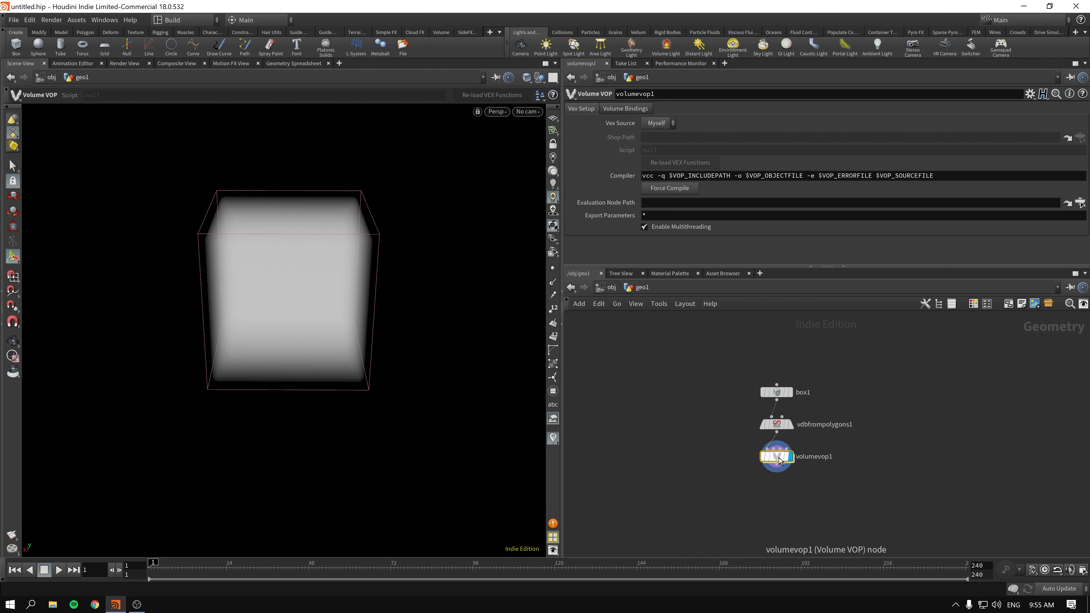
key("Return")
left_click_drag(689, 373, 677, 377)
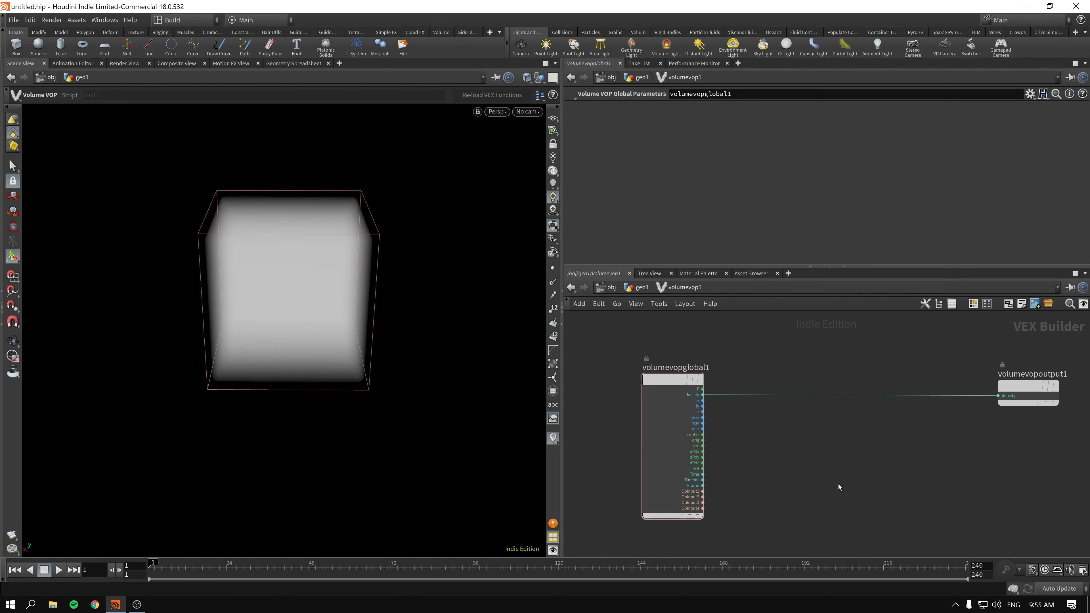
left_click(640, 287)
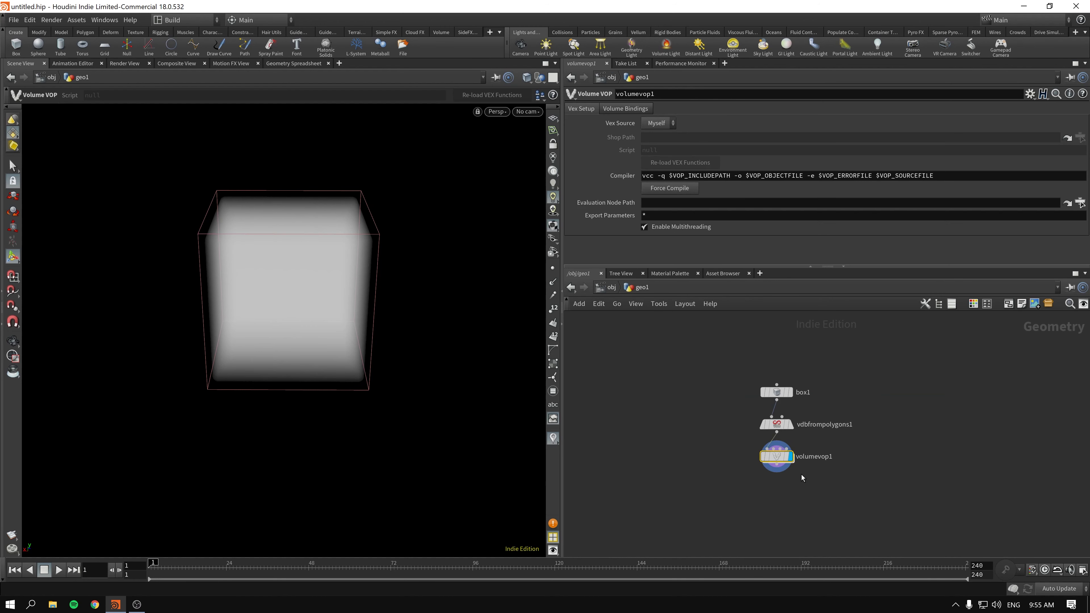
Inspect the Volume VOP node's info, go back inside it and nudge the global parameters and output nodes.
middle_click(777, 459)
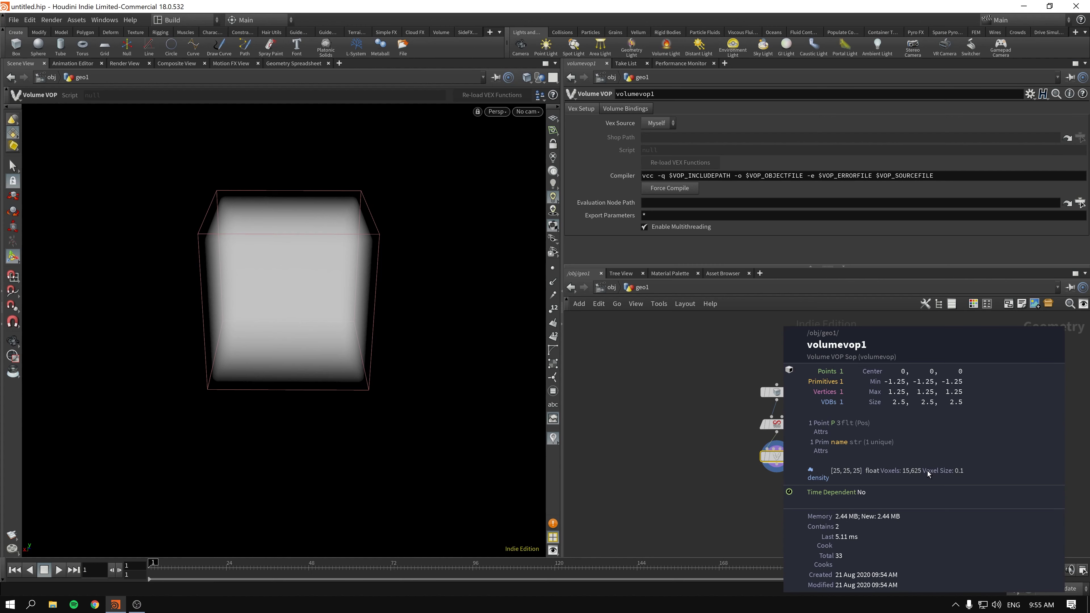
double_click(777, 457)
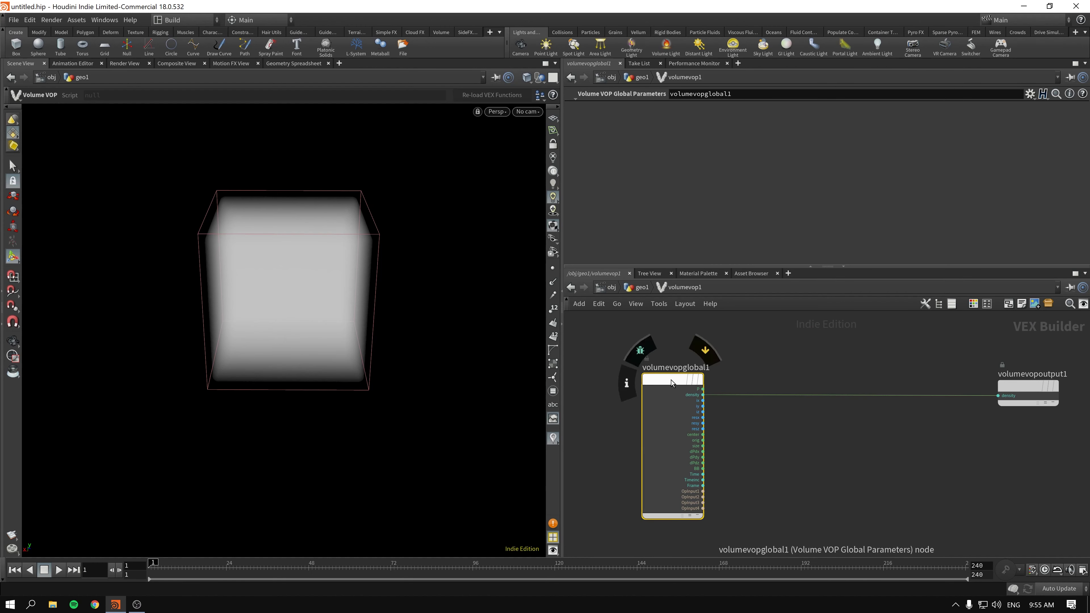
left_click_drag(671, 380, 660, 383)
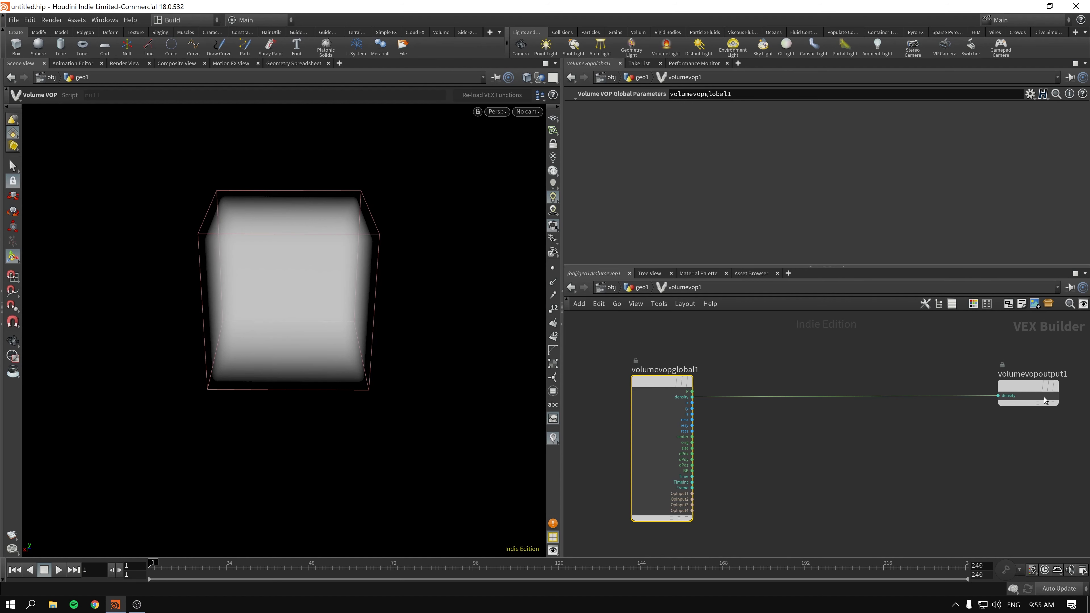
left_click(1028, 386)
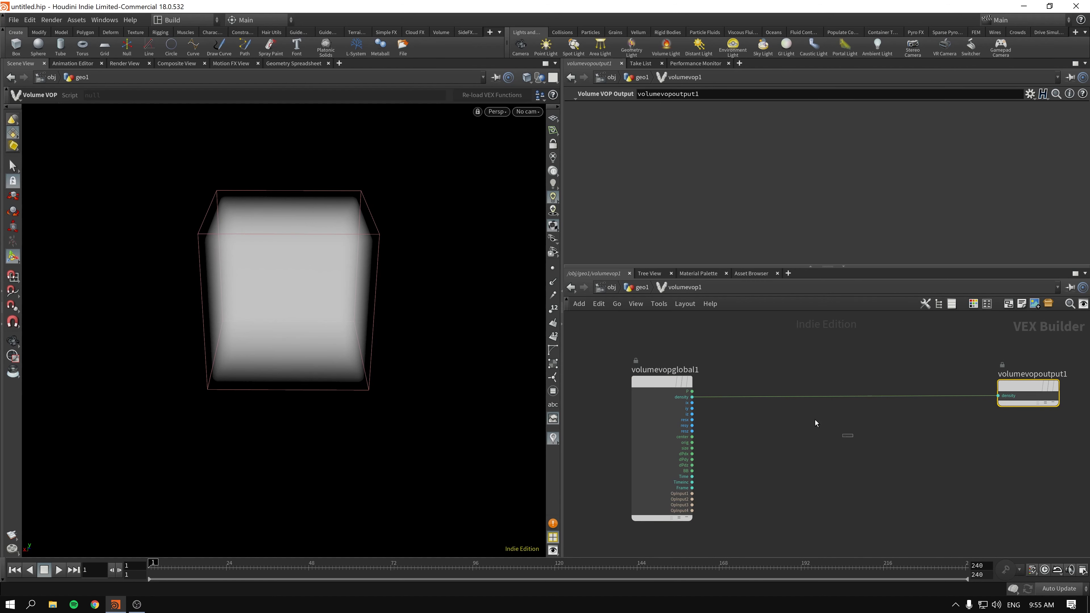
left_click_drag(1016, 385, 1020, 380)
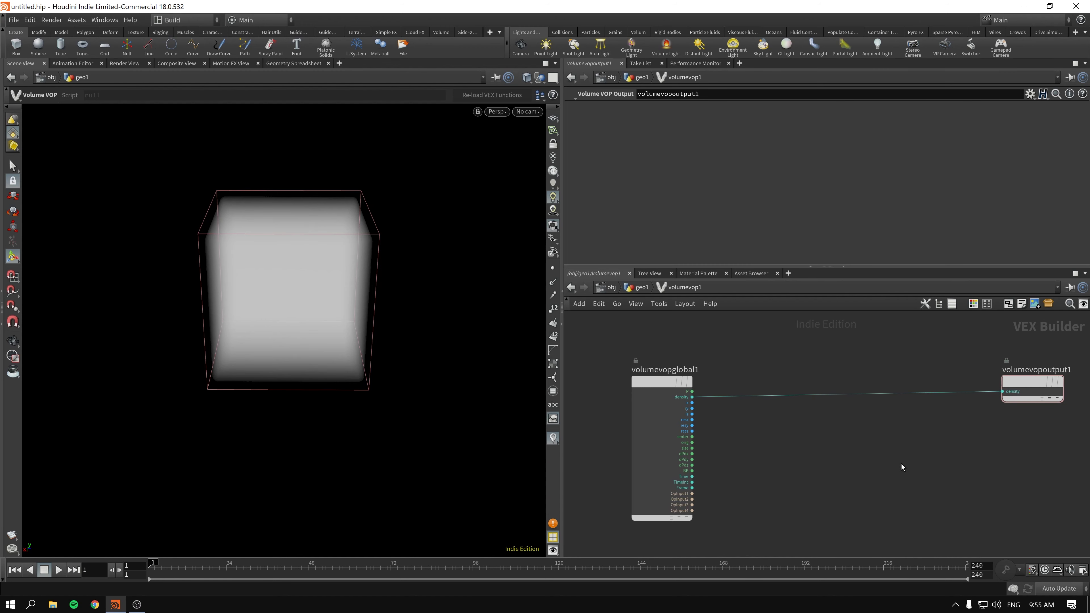
Insert a Multiply node on the density wire between the global parameters and the output.
key("Tab")
type("mu")
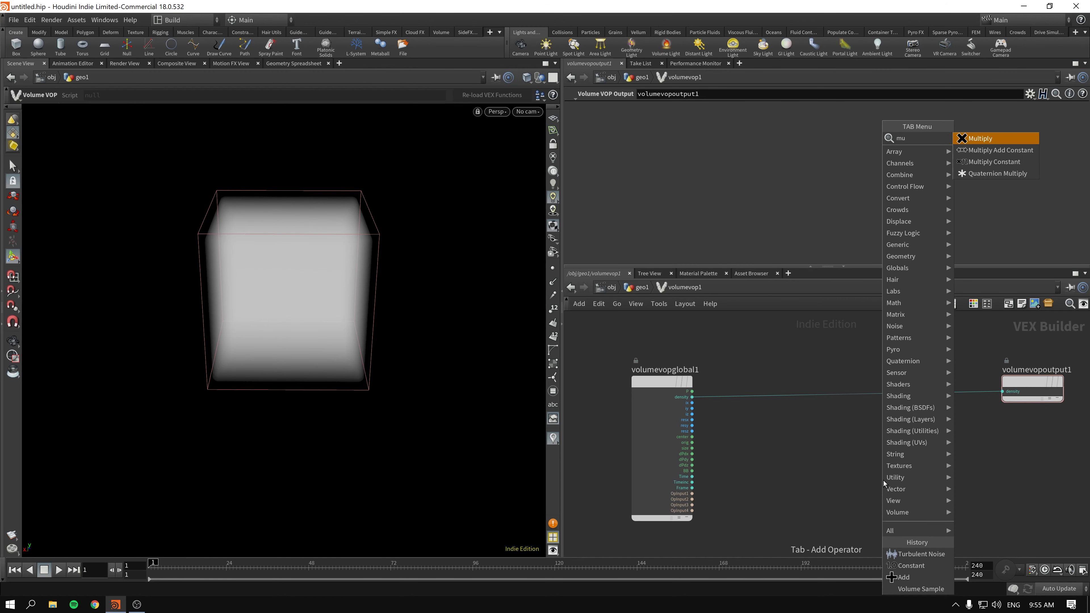
key("Return")
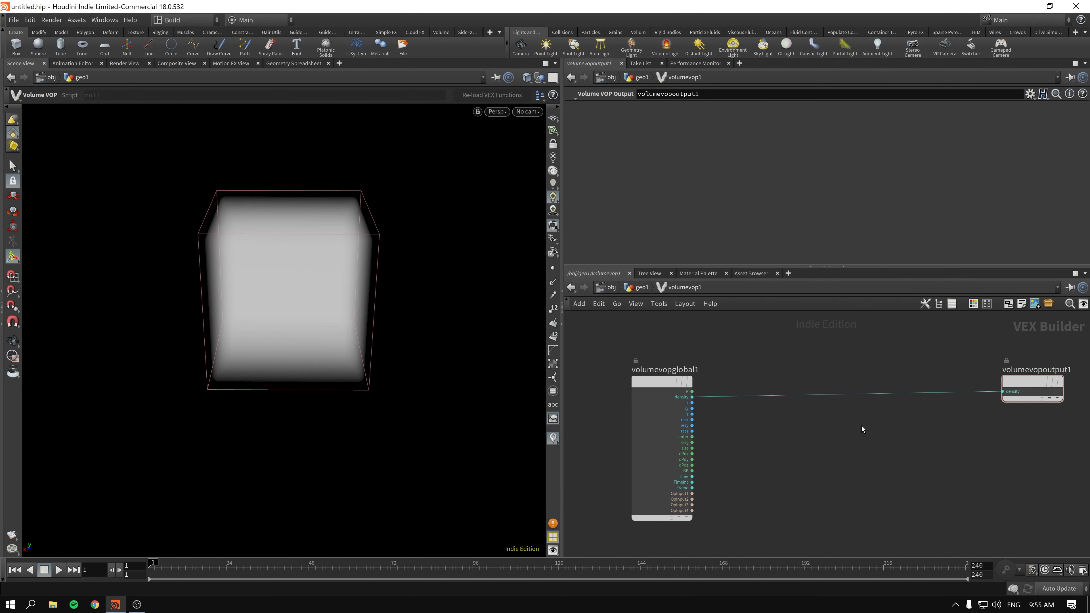
left_click(869, 430)
left_click_drag(870, 428, 861, 398)
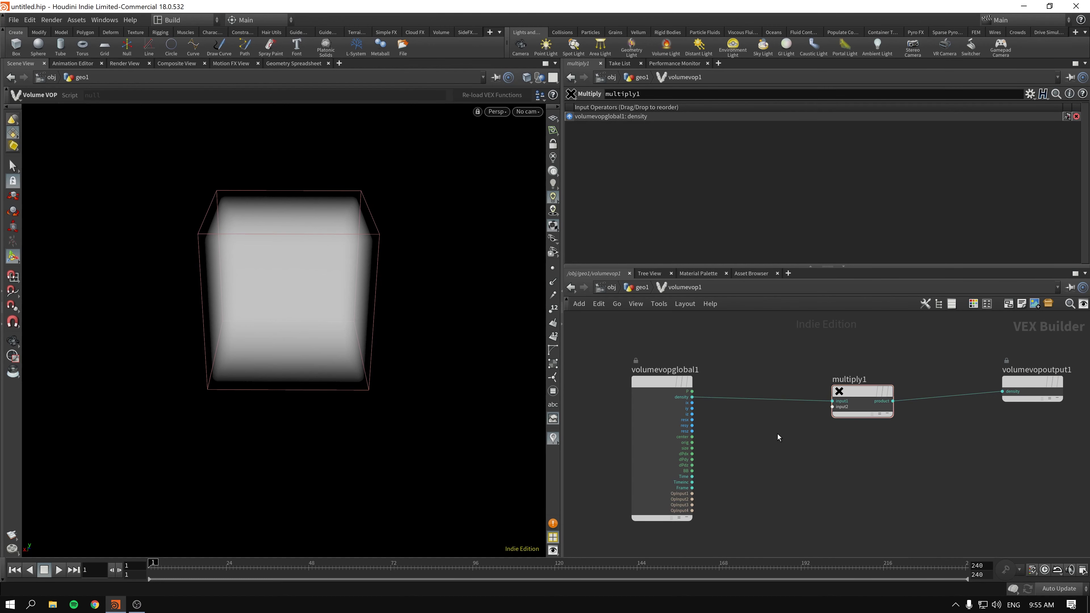
Add a float Constant node with a default of 1 and wire it into the Multiply node's second input.
key("Tab")
type("const")
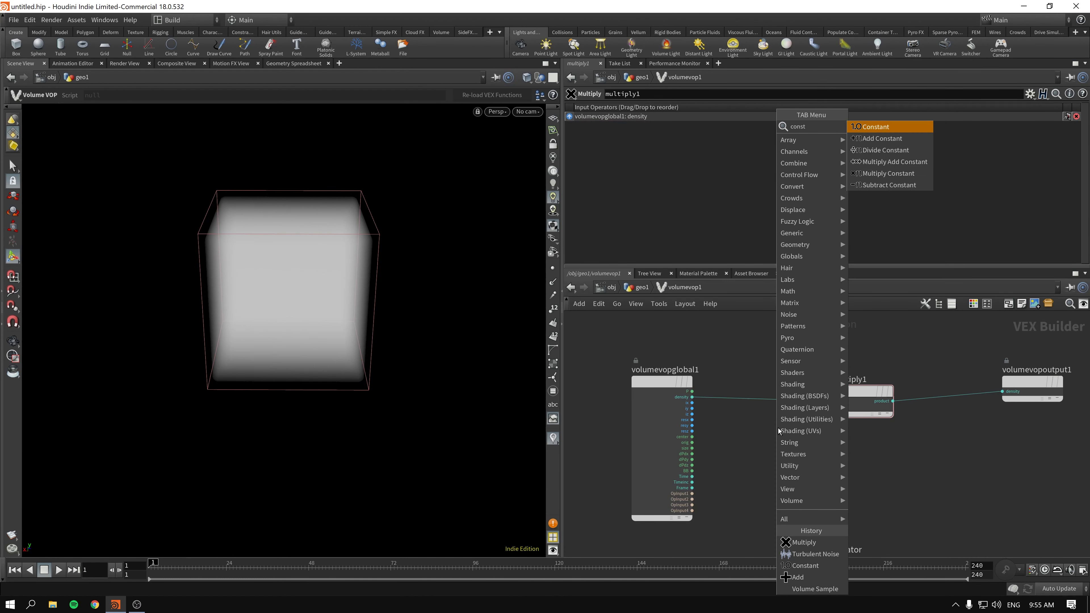
key("Return")
left_click(781, 450)
left_click_drag(785, 447, 832, 406)
left_click_drag(704, 122, 916, 122)
mouse_move(1071, 128)
left_mouse_down()
mouse_move(739, 122)
mouse_move(1075, 126)
left_mouse_up()
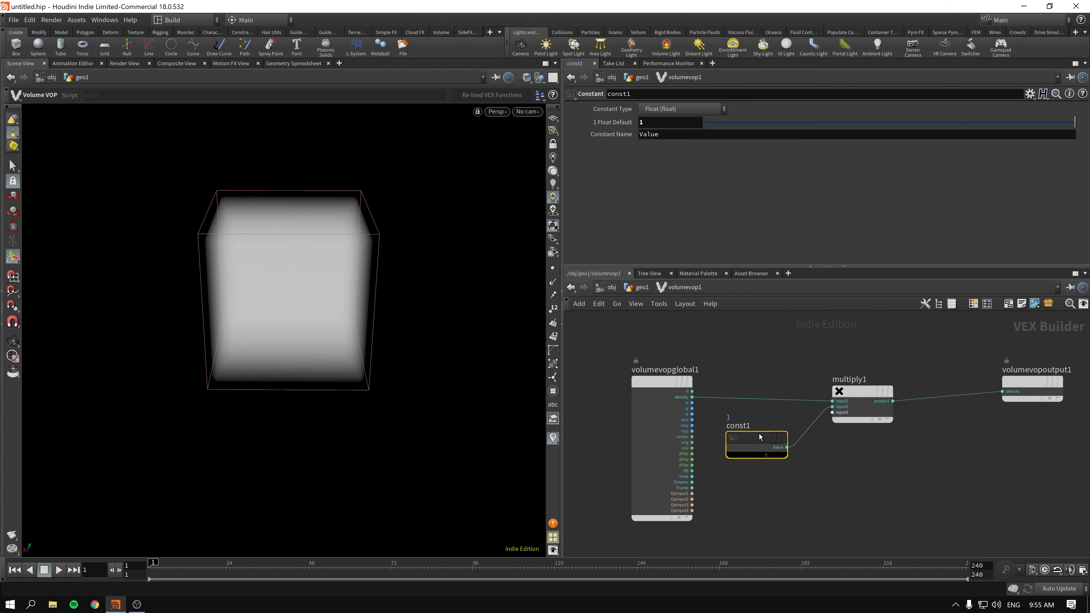
left_click_drag(746, 442, 744, 463)
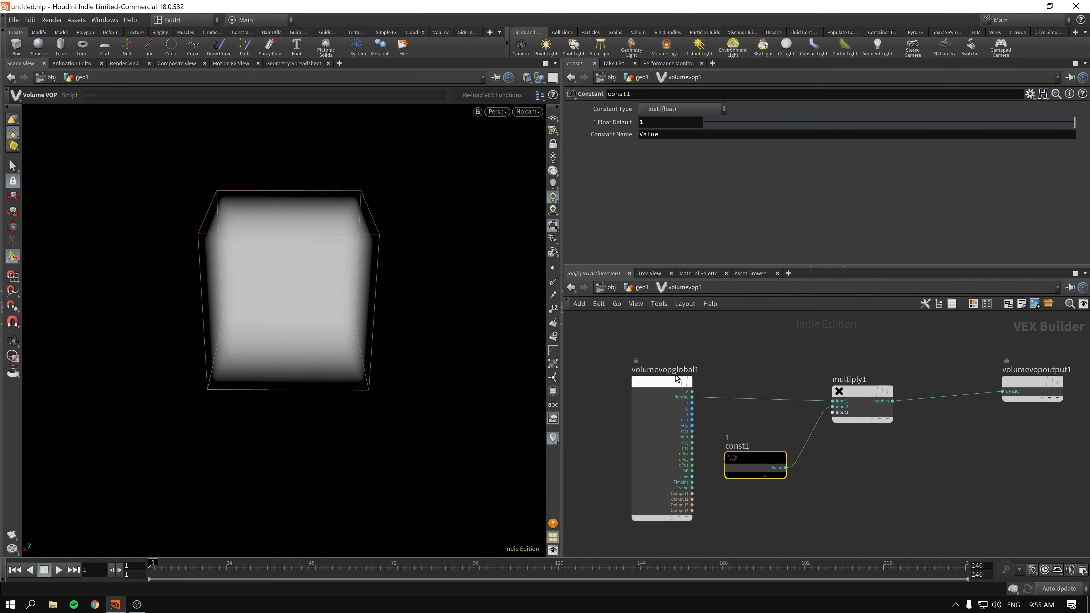
Delete the Constant node, shifting the global parameters node clear of it.
left_click_drag(651, 383, 641, 352)
left_click_drag(703, 406, 760, 478)
key("Delete")
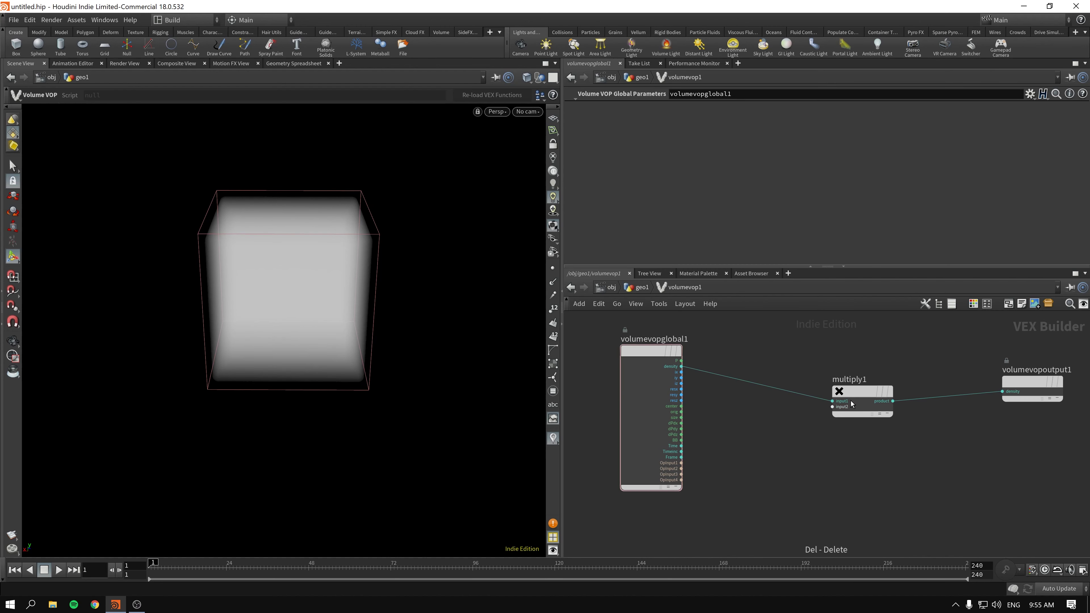
Align the Multiply and output nodes with the top of the global parameters node.
left_click_drag(853, 397, 846, 355)
left_click_drag(1032, 381, 1046, 350)
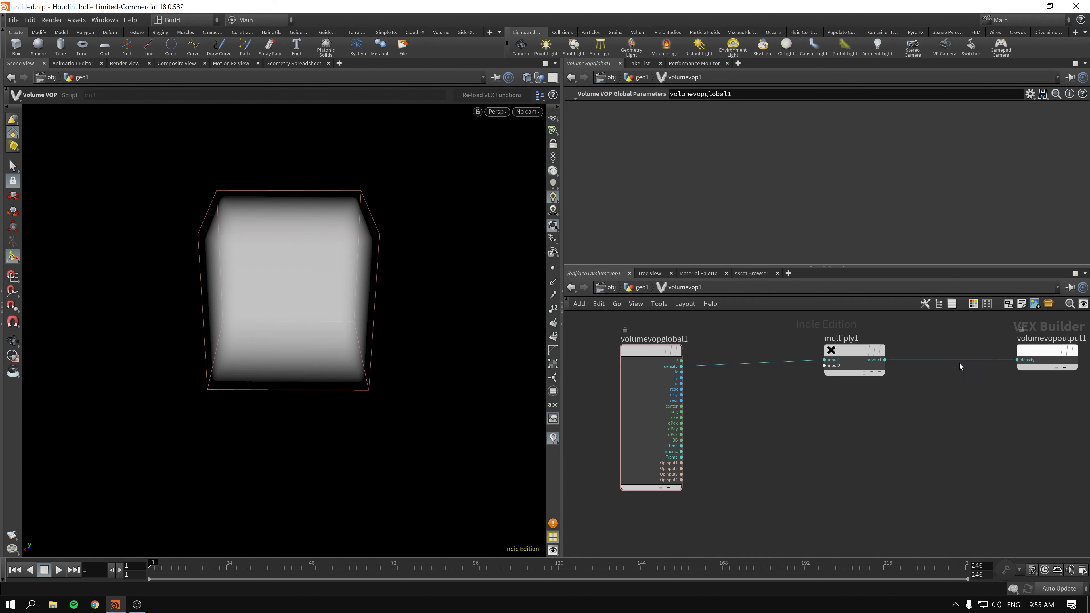
left_click_drag(847, 354, 842, 349)
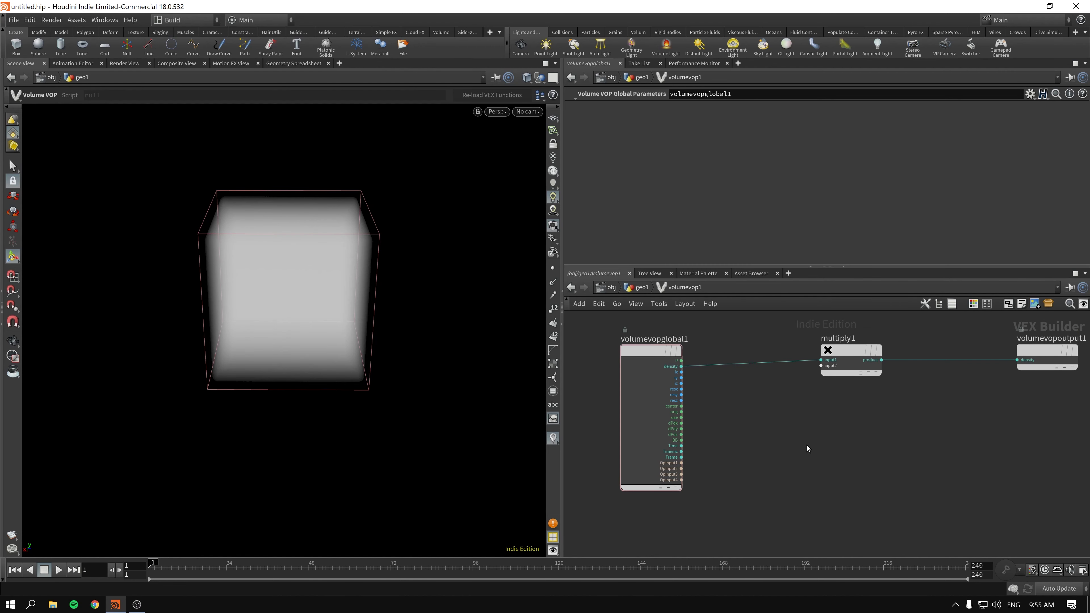
Add an Anti-Aliased Noise node below the density wire and connect the global P output to its pos input.
key("Tab")
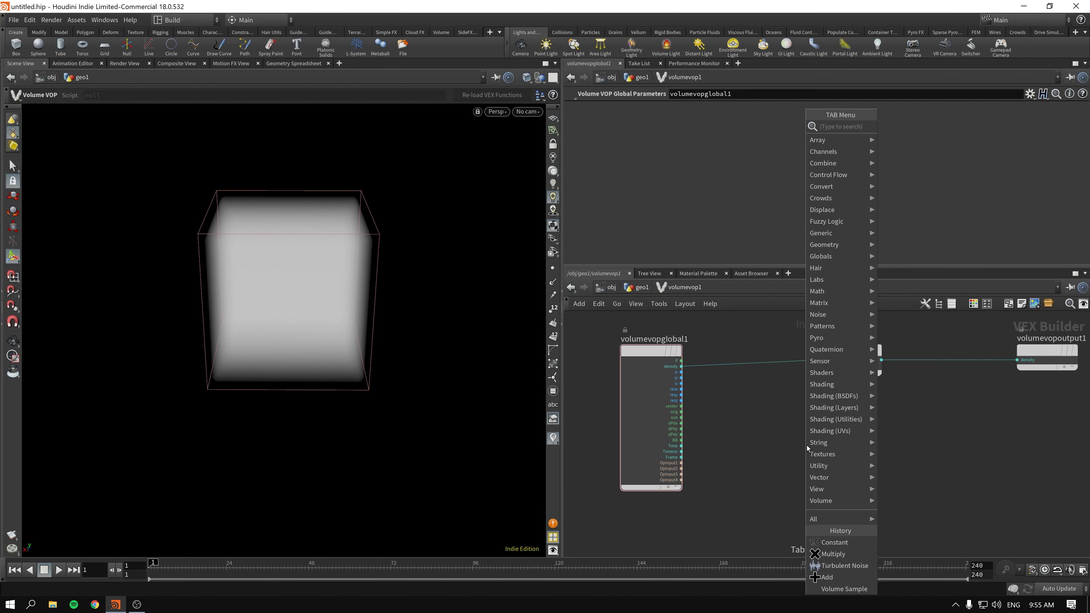
type("nois")
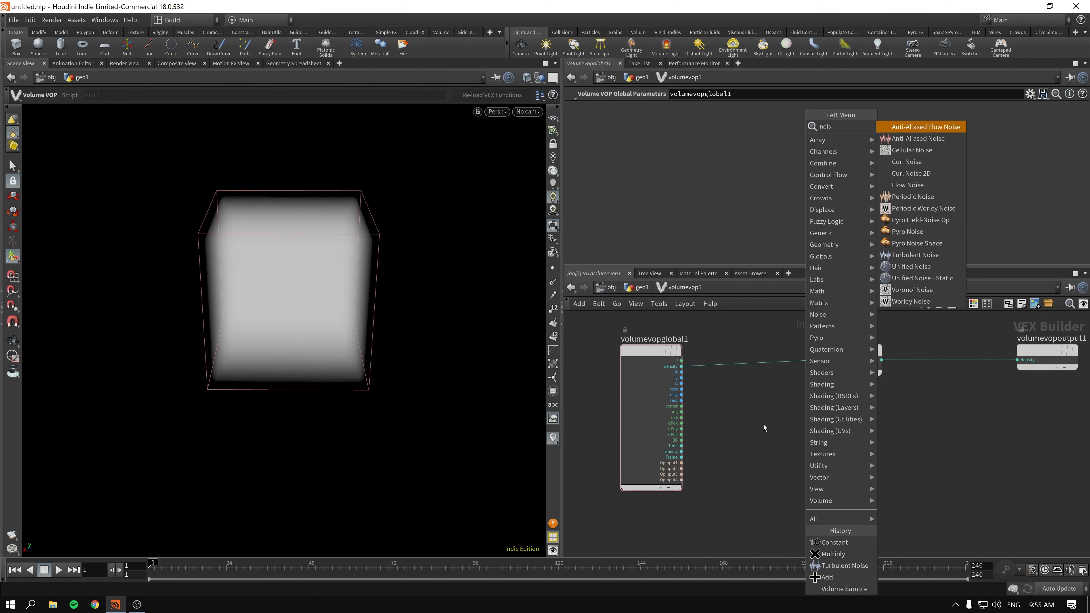
key("Down")
key("Return")
left_click(758, 461)
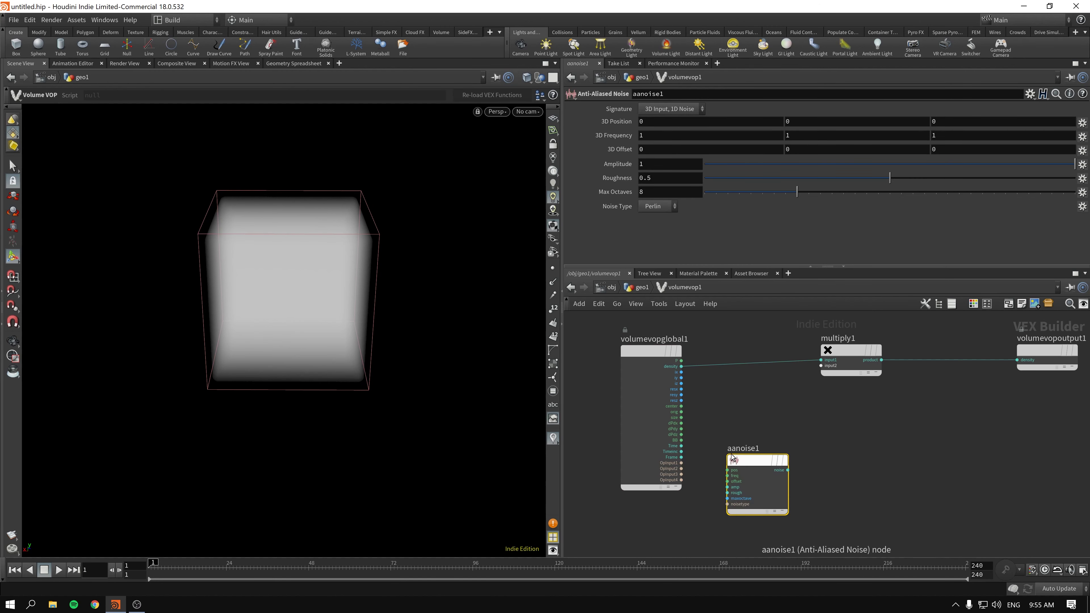
left_click_drag(681, 361, 729, 470)
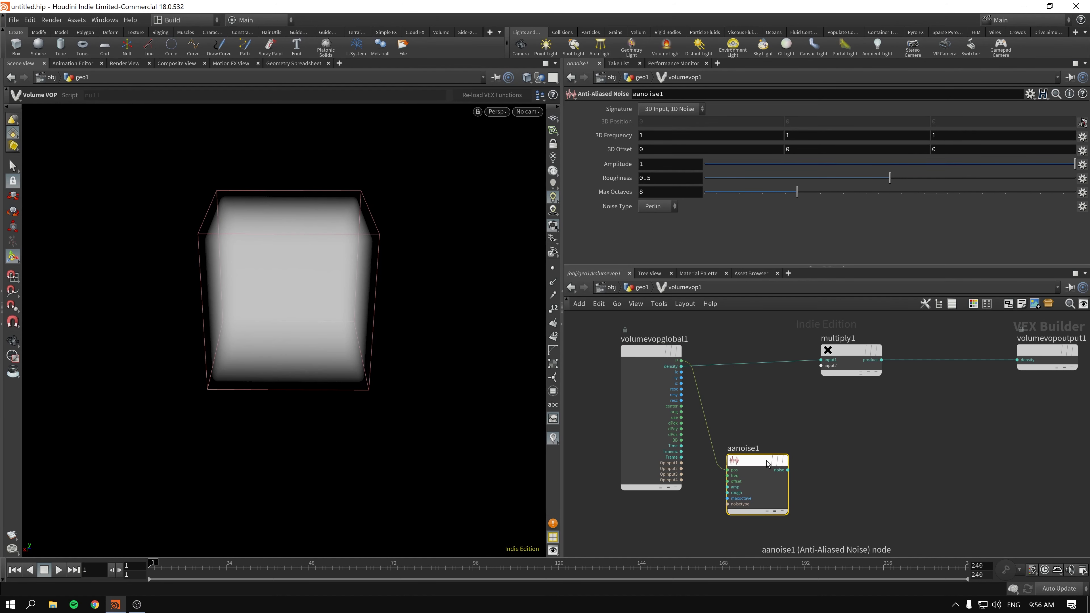
Switch the noise signature to 3D Input, 3D Noise and connect its noise output to the Multiply node's second input.
scroll(867, 494, "up", 3)
scroll(806, 478, "down", 3)
middle_click_drag(828, 465, 830, 490)
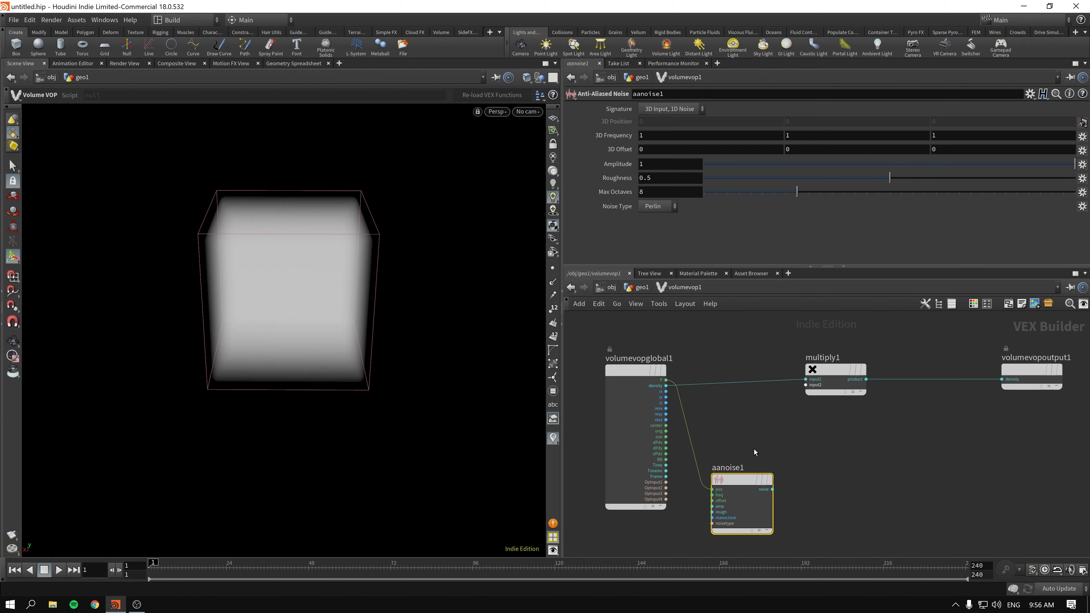
left_click(690, 110)
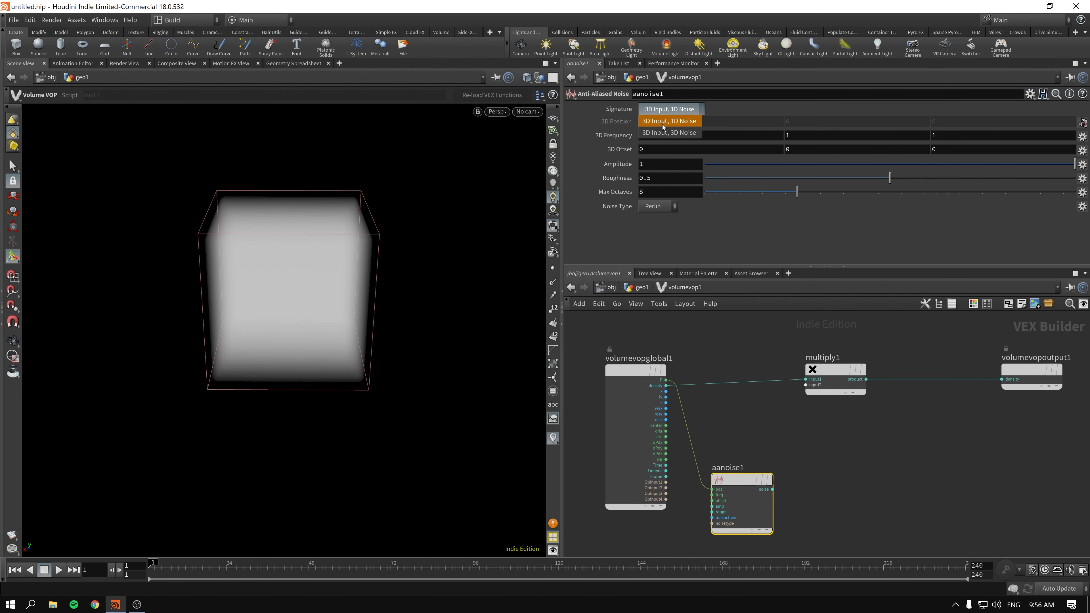
left_click(670, 136)
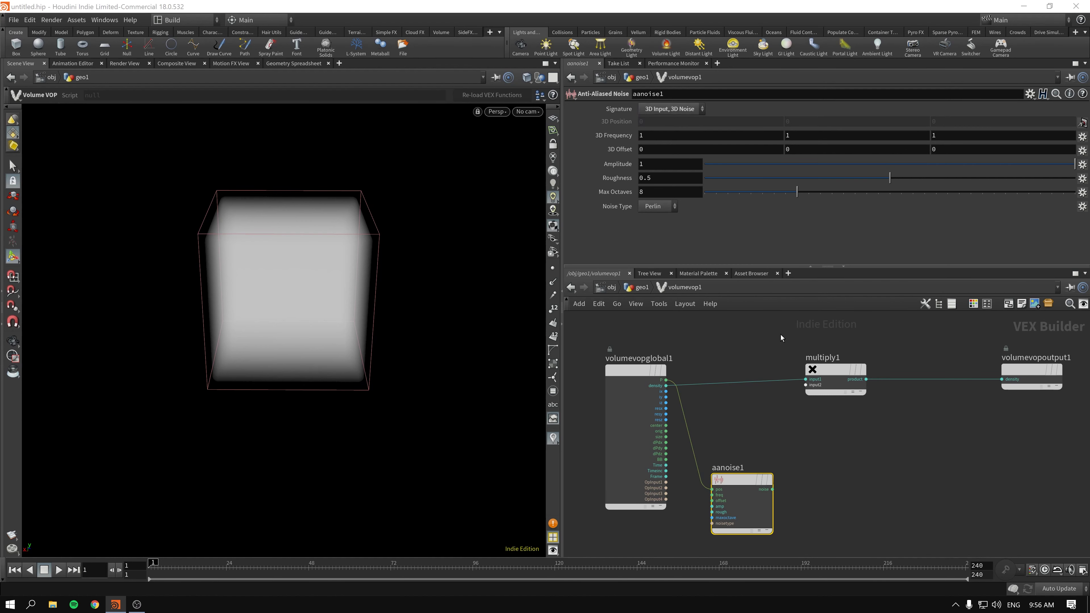
left_click_drag(748, 485, 745, 456)
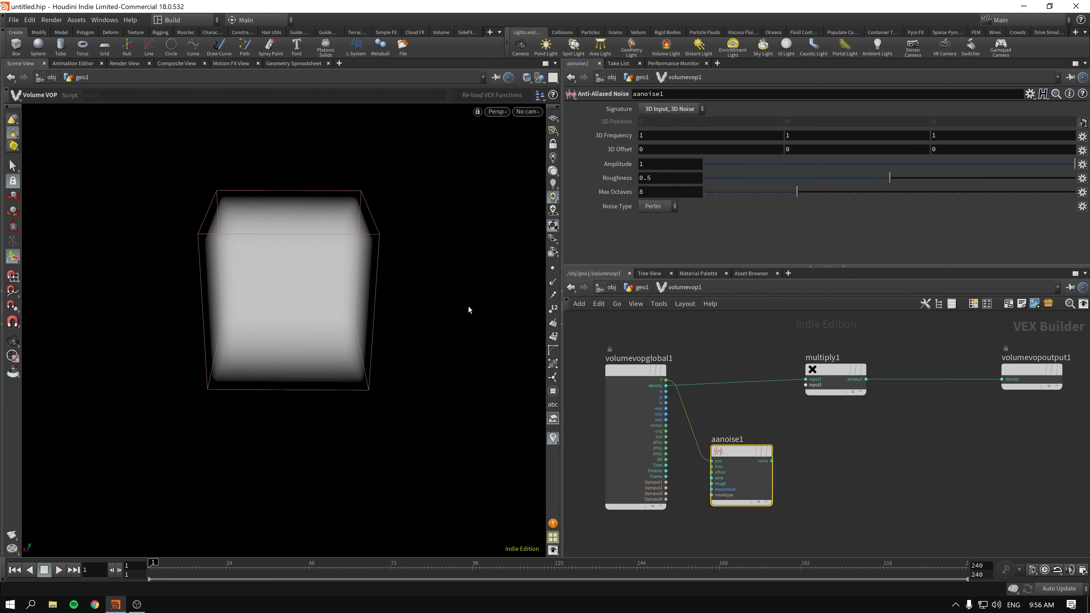
left_click(820, 398)
Raise the noise roughness to 0.9027 and its 3D frequency to 1.7 on all axes.
mouse_move(297, 317)
left_mouse_down("alt")
mouse_move(343, 287)
mouse_move(294, 301)
left_mouse_up("alt")
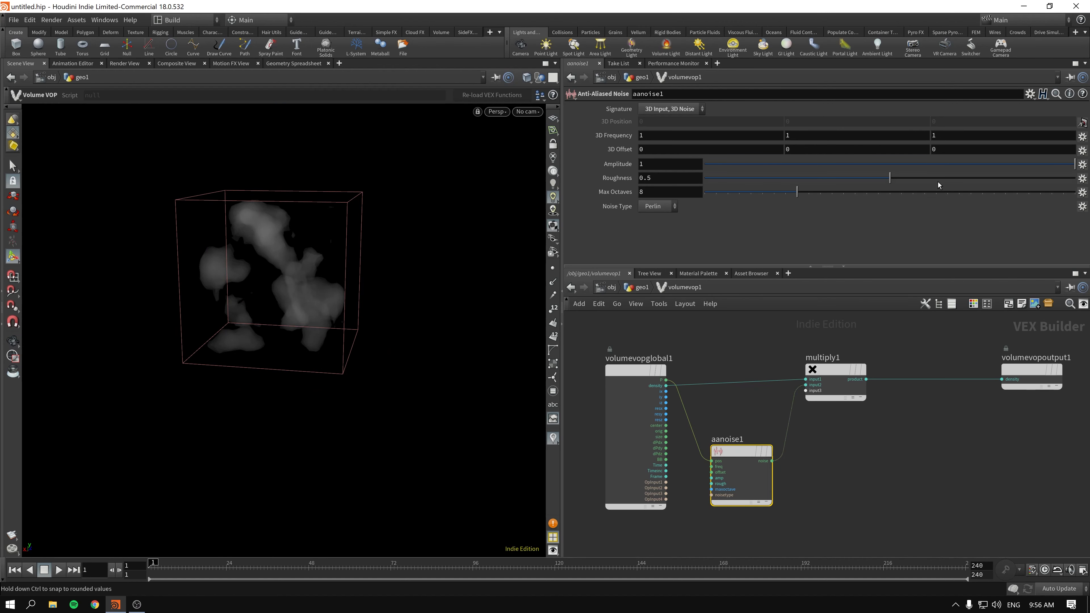
left_click_drag(890, 177, 1038, 178)
middle_click_drag(609, 137, 657, 136)
Delete the Anti-Aliased Noise node from the Volume VOP network.
middle_click_drag(880, 462, 887, 411)
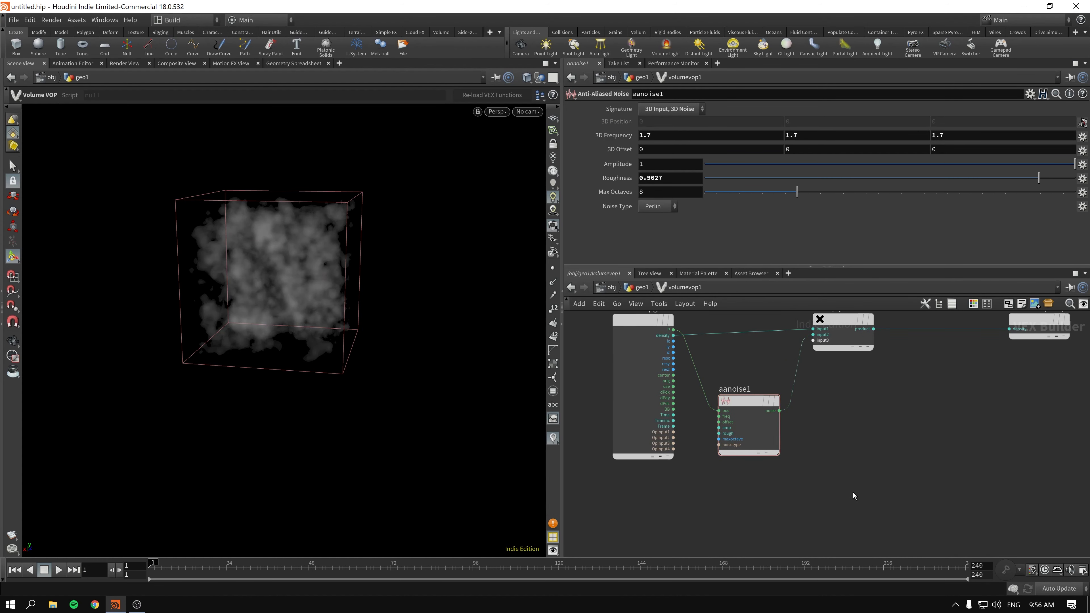
scroll(788, 435, "down", 1)
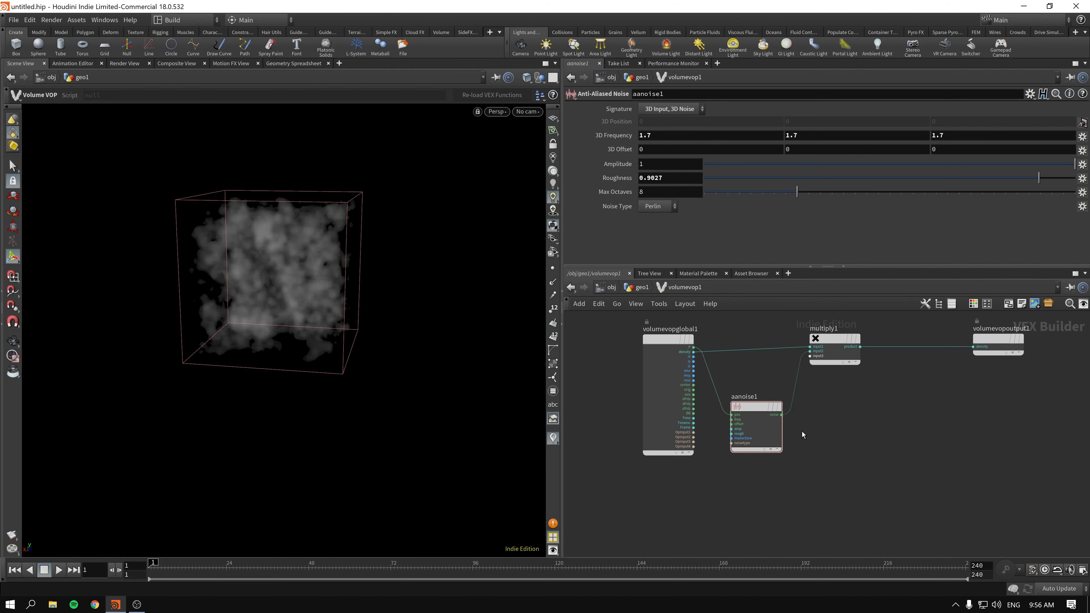
left_click(749, 399)
left_click(751, 409)
left_click_drag(751, 409, 749, 428)
key("Delete")
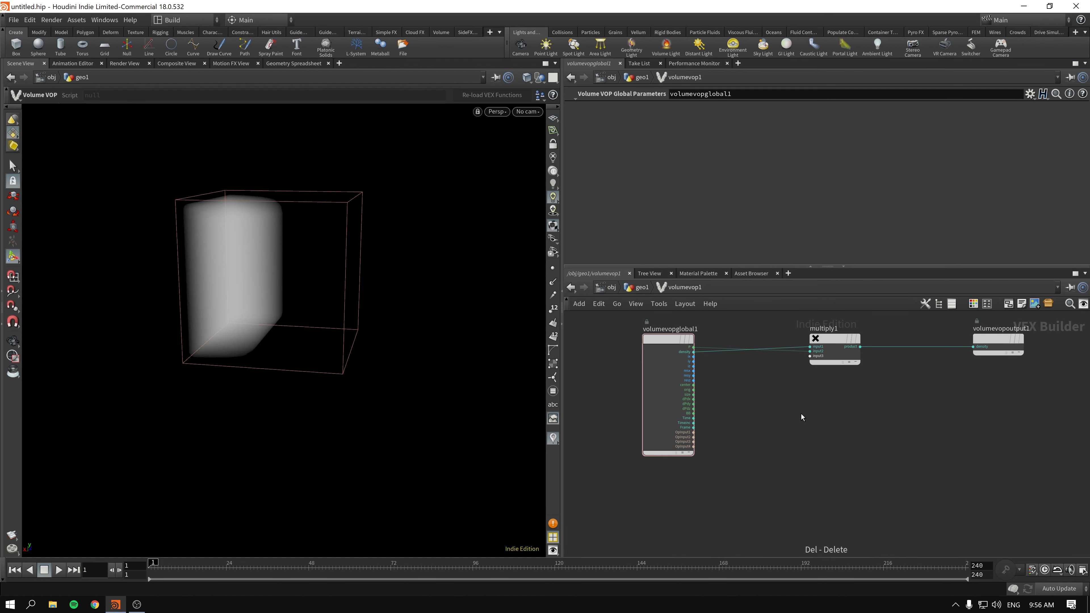
Cut both wires running into the Multiply node and reconnect only the global density output to its first input.
left_click_drag(831, 343, 856, 383)
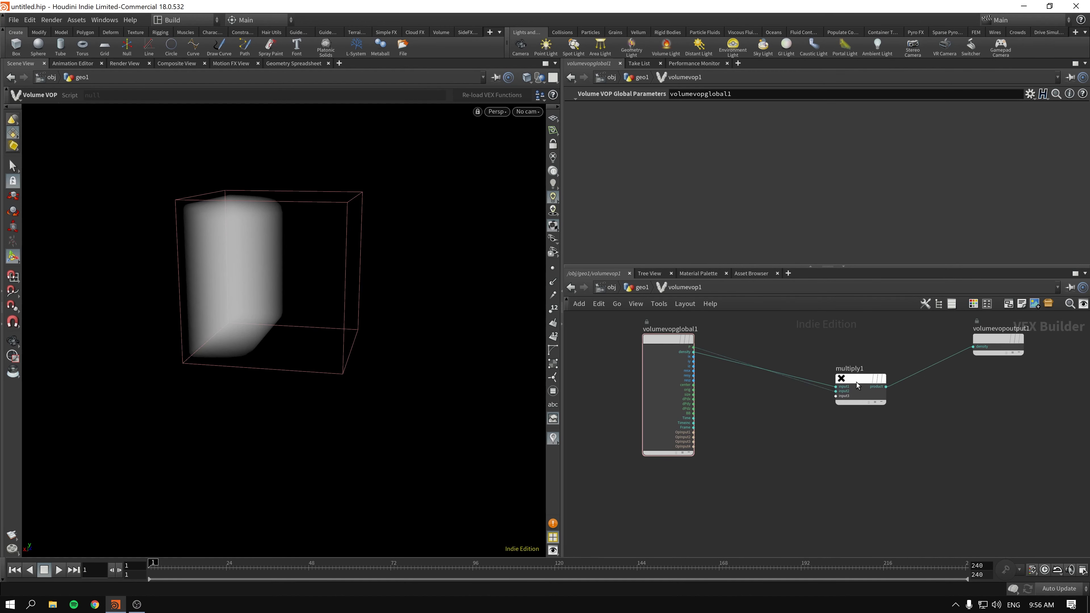
key("y")
left_click_drag(737, 341, 722, 367)
scroll(755, 374, "up", 3)
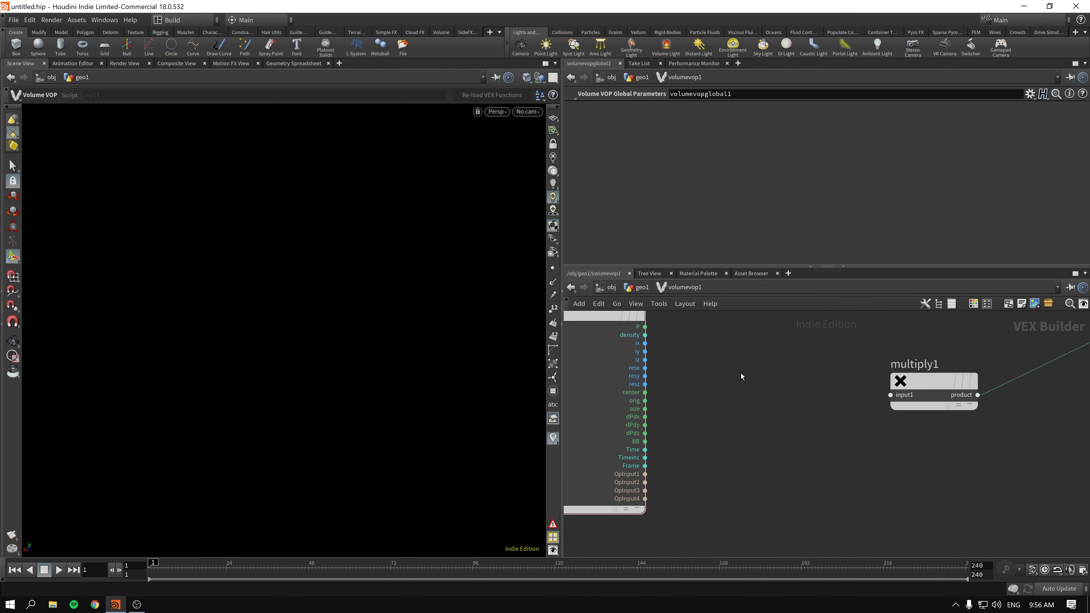
left_click_drag(646, 338, 890, 394)
scroll(770, 405, "down", 3)
Space the global parameters, Multiply and output nodes out in a row, leaving wider gaps between them.
left_click_drag(678, 390, 654, 363)
left_click_drag(852, 394, 823, 358)
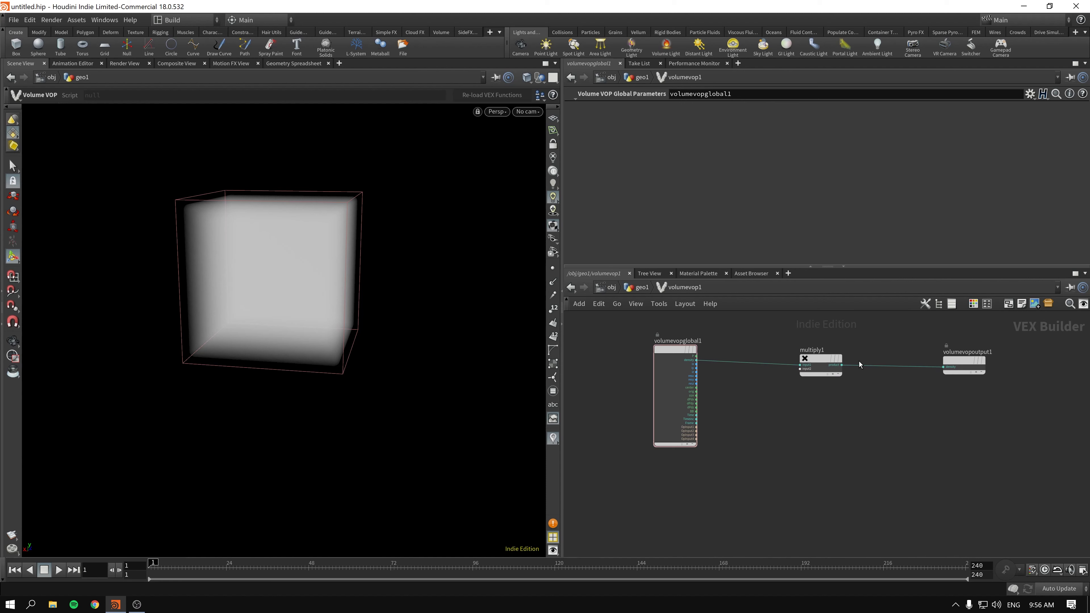
left_click_drag(960, 365, 996, 358)
left_click_drag(817, 364, 831, 360)
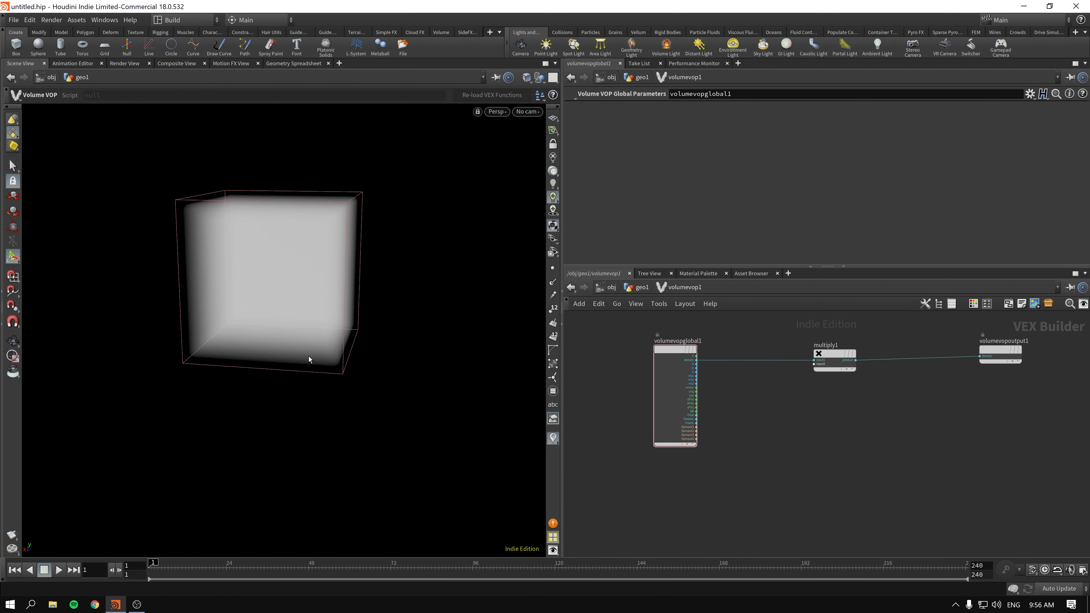
left_click_drag(310, 337, 311, 322, "alt")
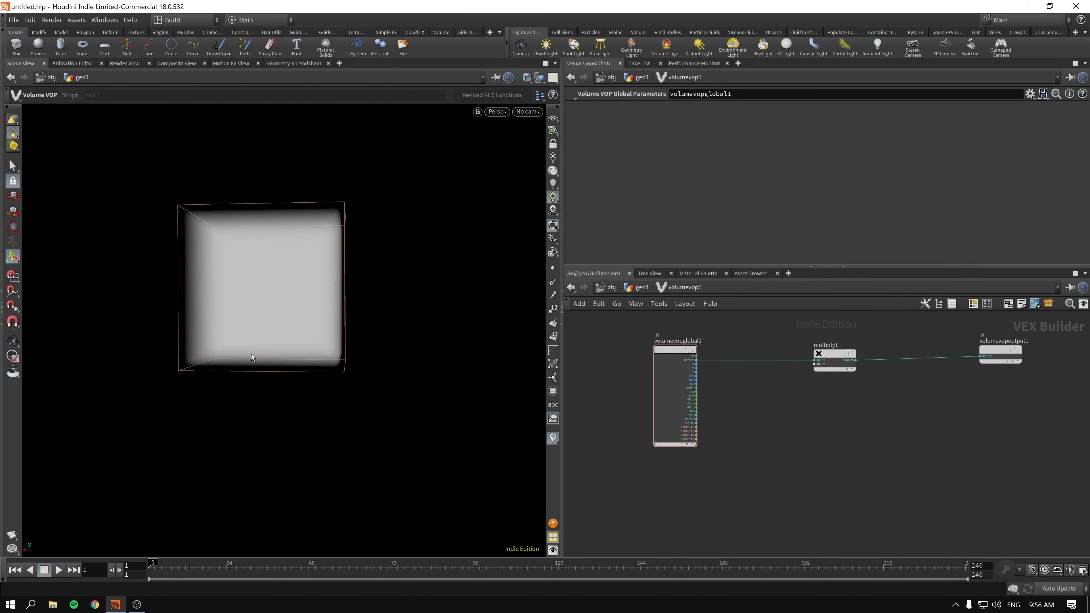
left_click_drag(311, 275, 436, 216)
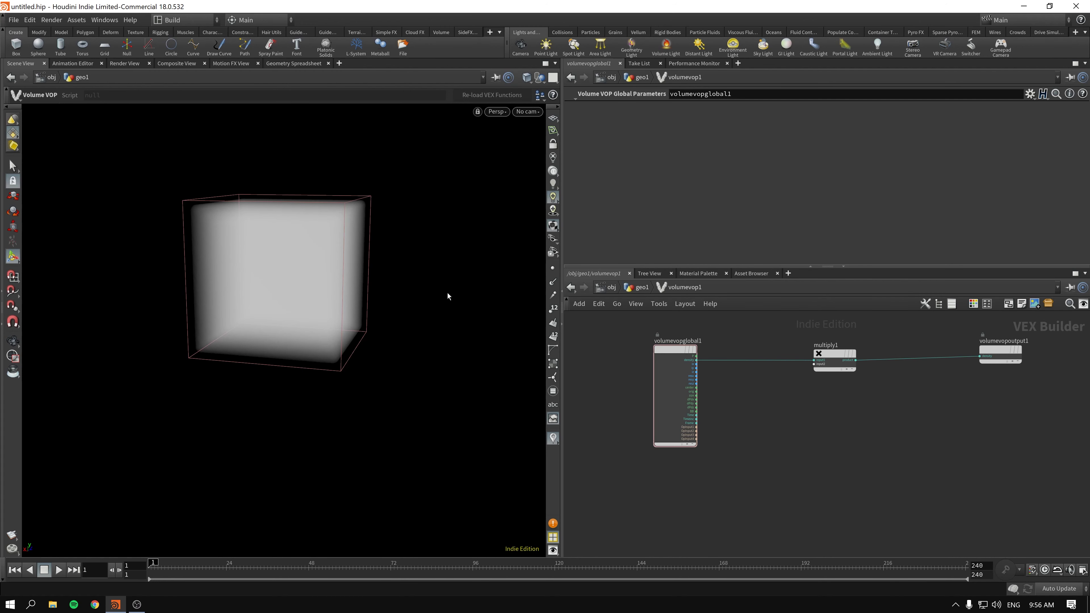
left_click_drag(677, 350, 674, 353)
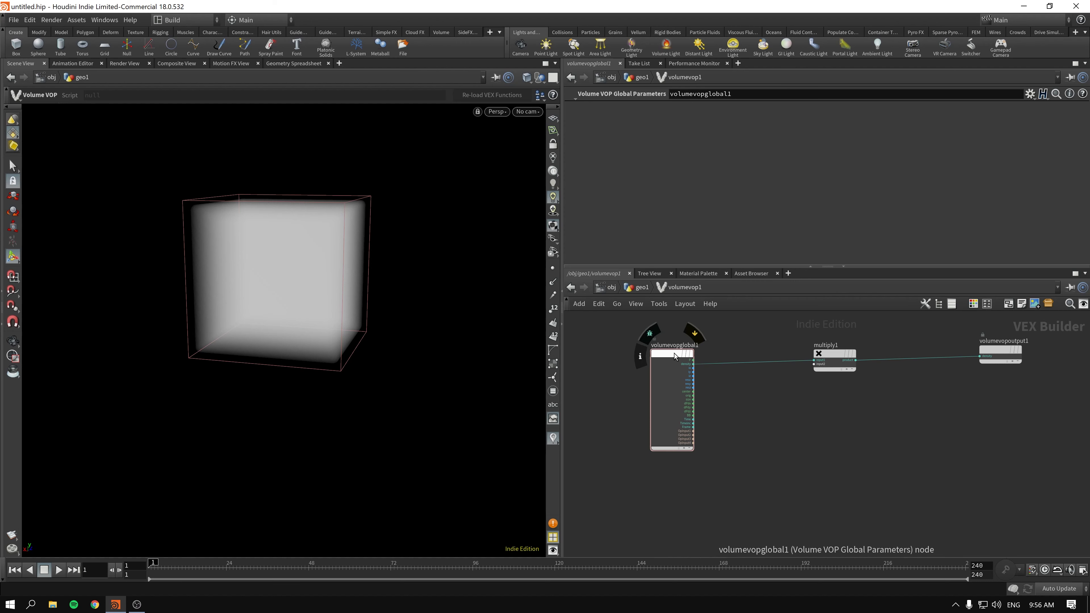
left_click_drag(674, 354, 684, 353)
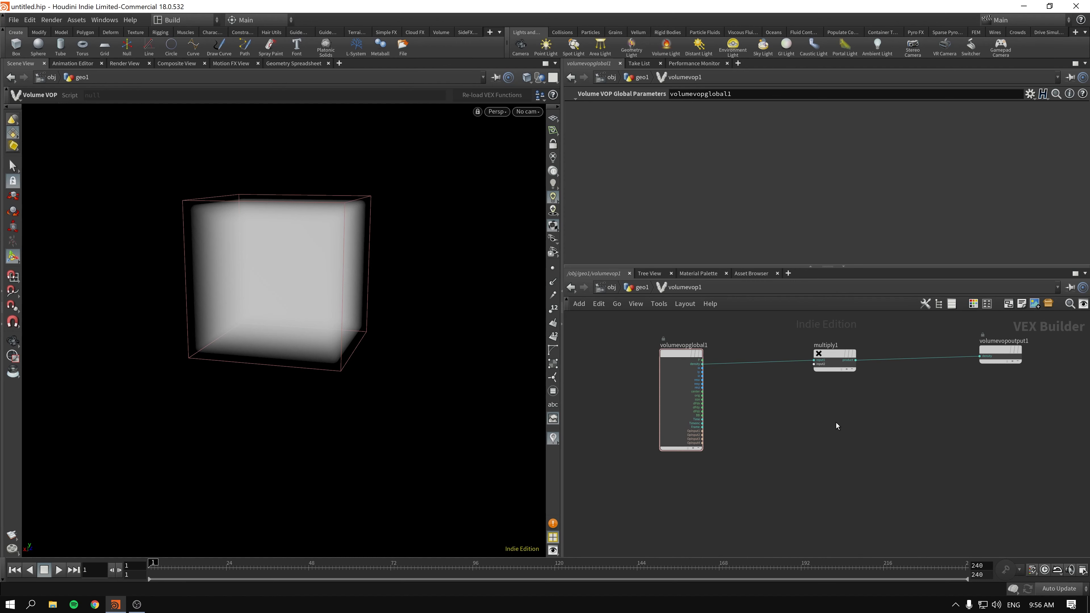
Add a Vector to Float node below the density wire and connect the global P output to its vec input.
scroll(793, 421, "up", 1)
key("Tab")
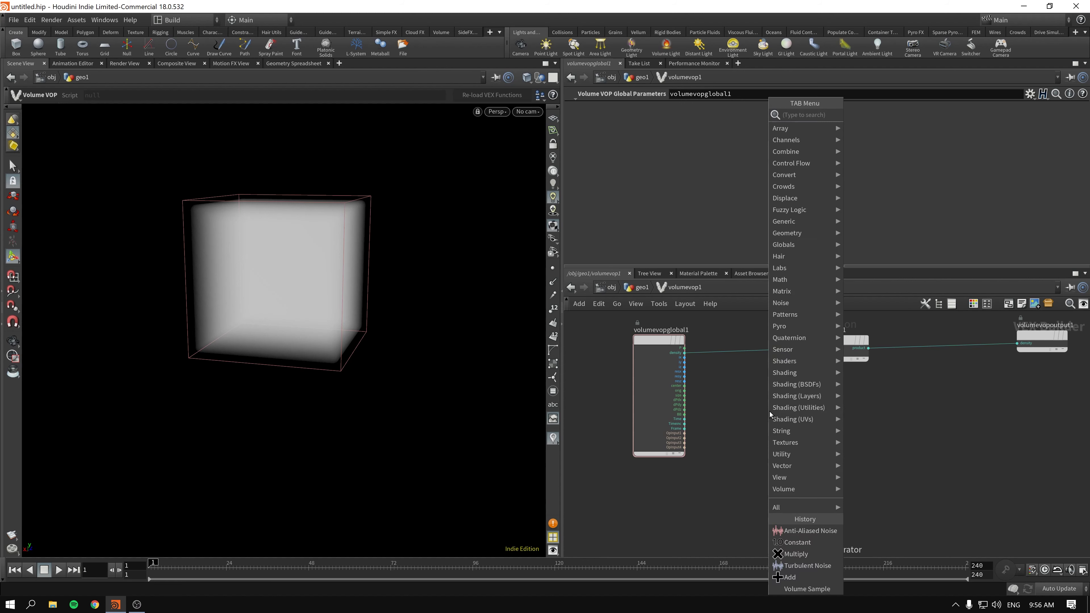
type("vec")
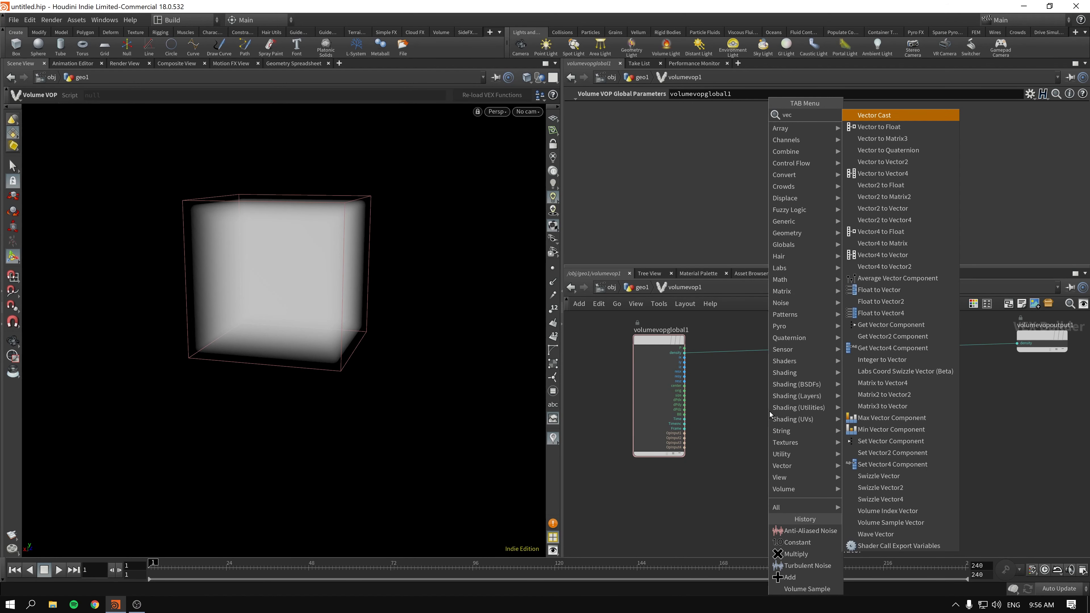
key("Down")
key("Return")
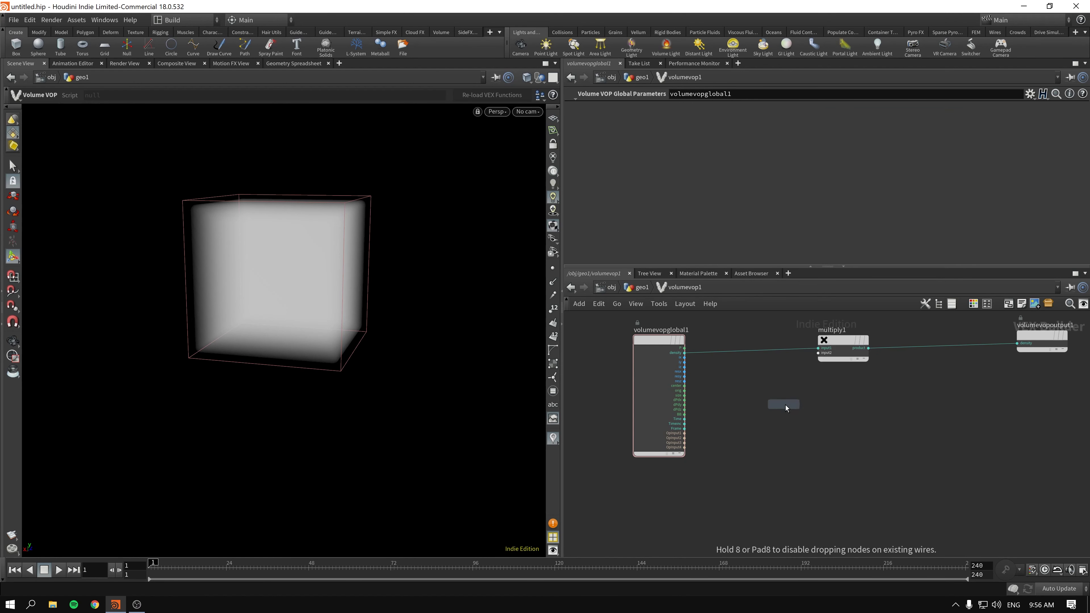
left_click(785, 405)
scroll(718, 397, "up", 3)
middle_click_drag(723, 411, 750, 446)
scroll(748, 443, "down", 1)
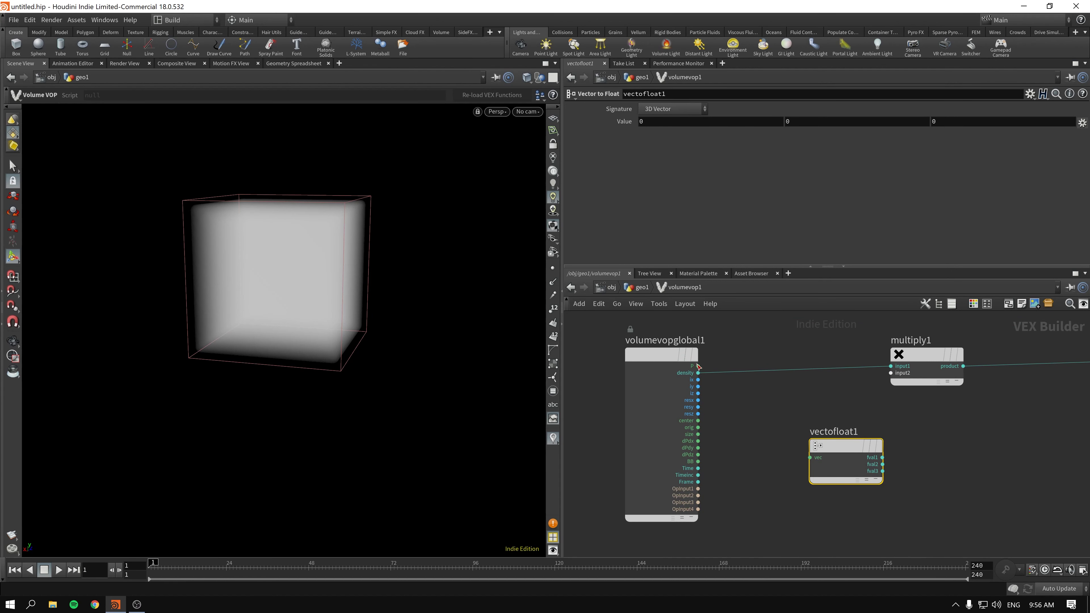
left_click_drag(697, 366, 810, 457)
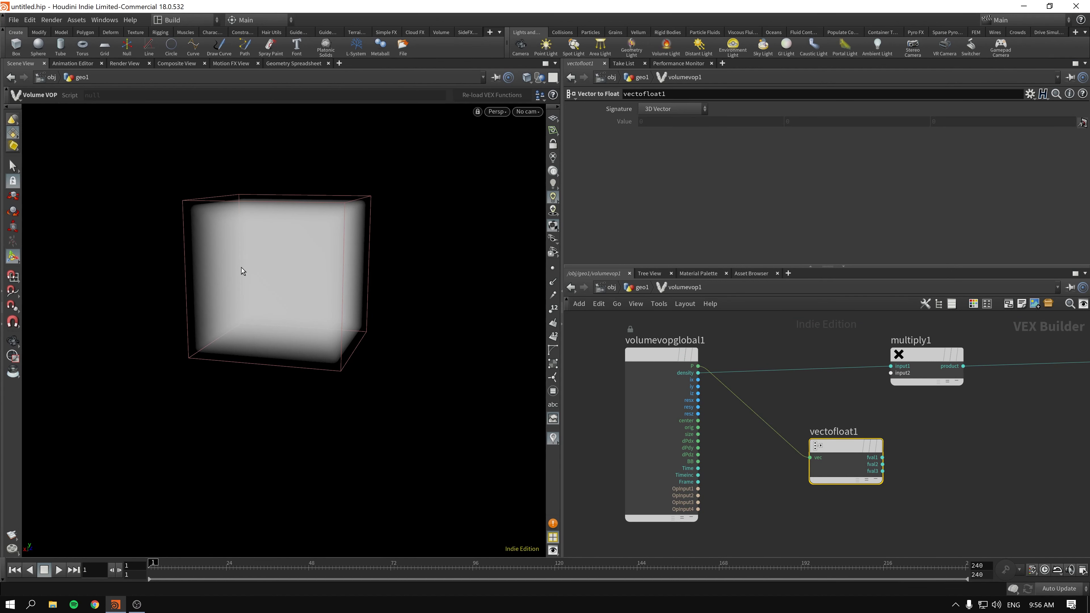
Shift the Vector to Float node away from Multiply and connect its fval2 output to Multiply's second input.
middle_click_drag(1028, 437, 883, 442)
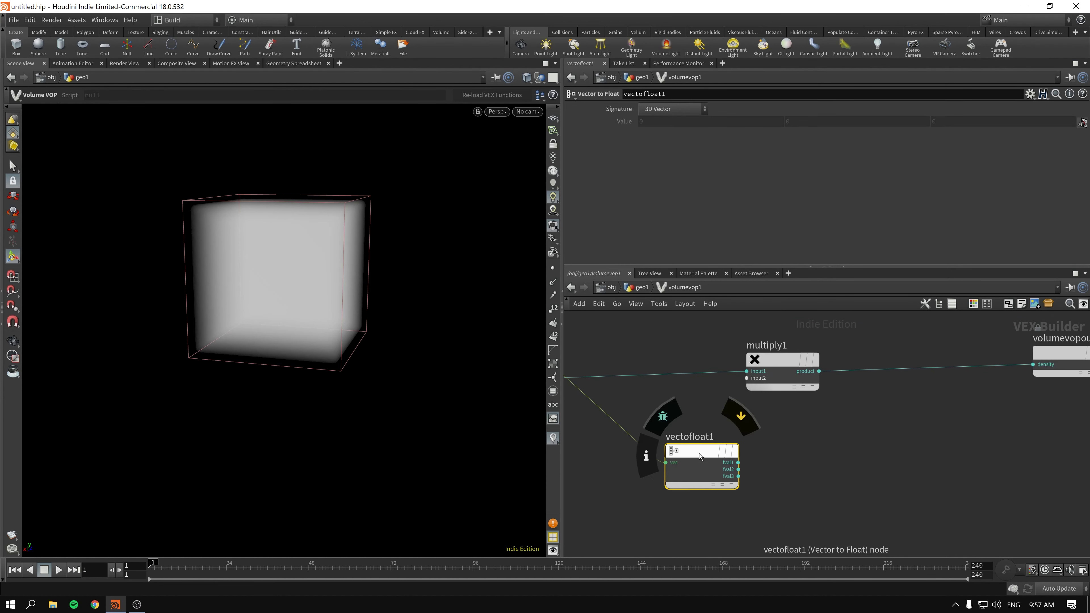
left_click_drag(699, 453, 664, 453)
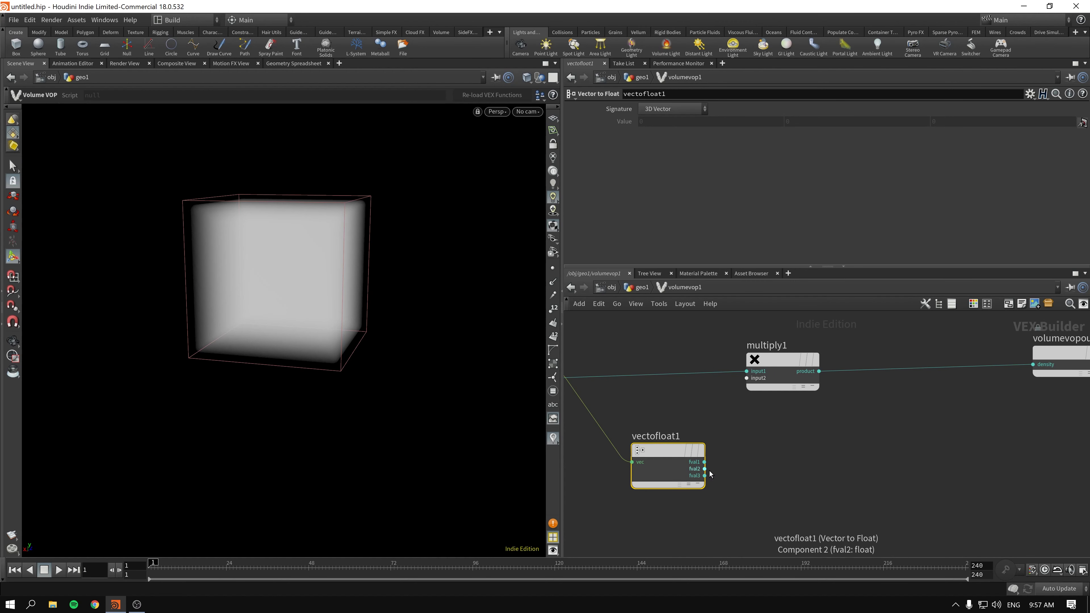
left_click_drag(704, 469, 748, 388)
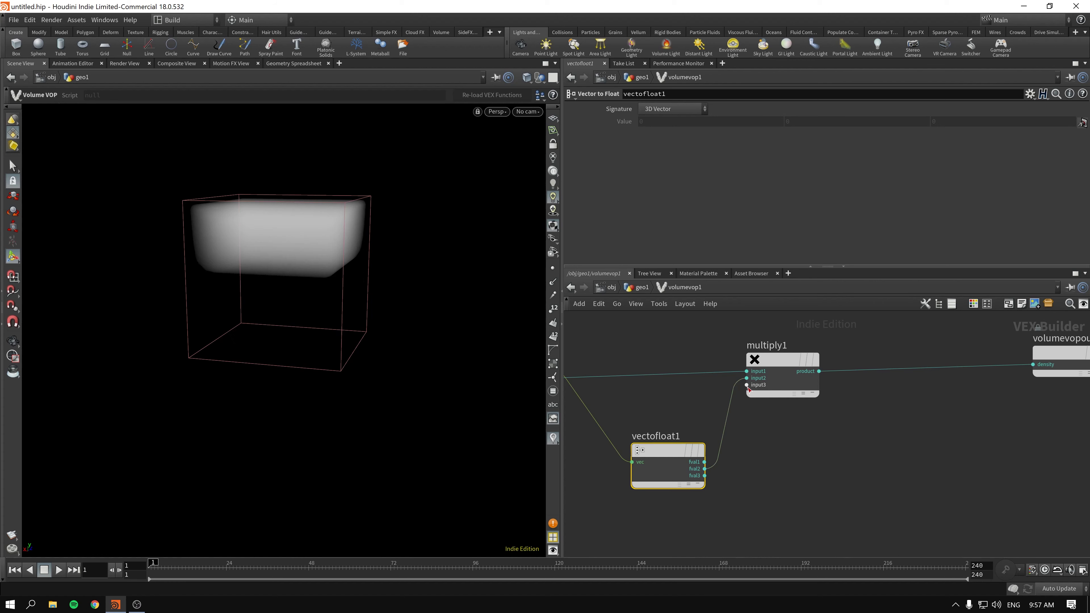
Turn on the viewport's reference grid and view the fog volume against it from a low angle.
left_click_drag(318, 250, 298, 264, "alt")
left_click(552, 131)
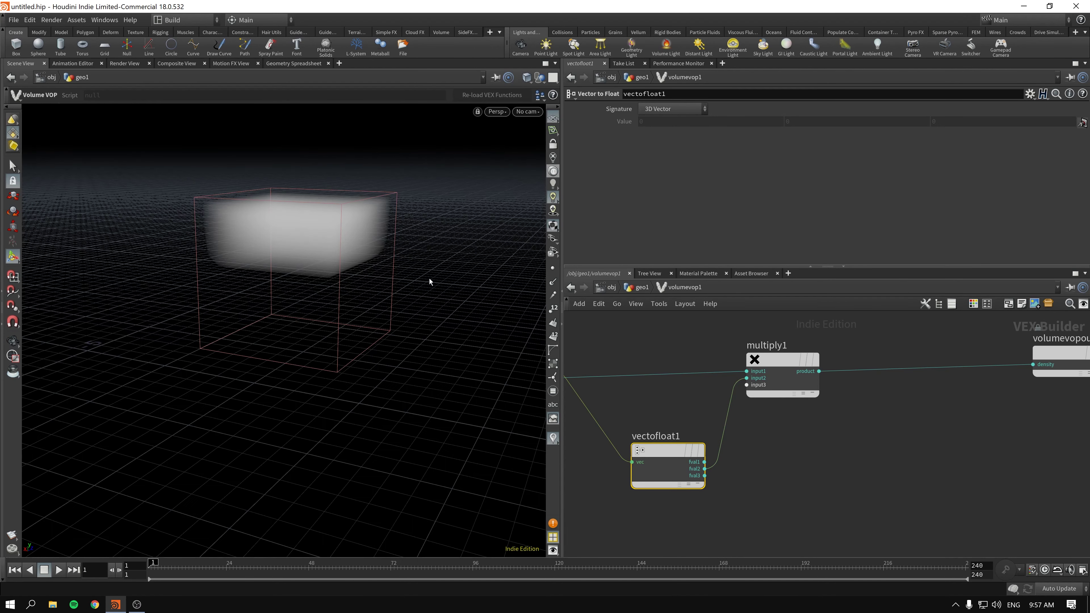
key("Escape")
left_click_drag(431, 282, 294, 272)
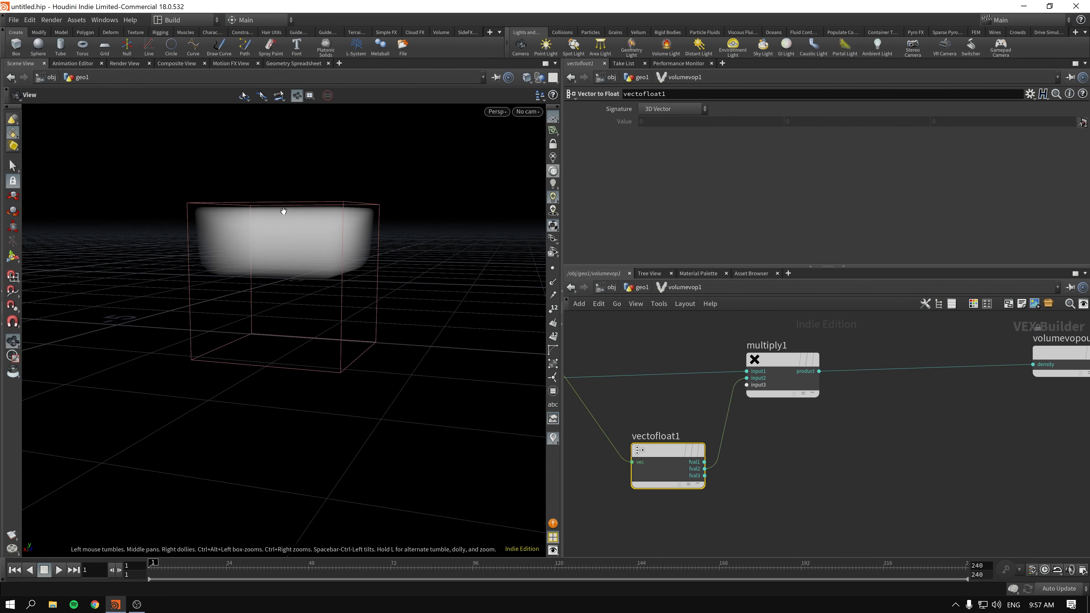
key("Return")
In the geo1 network, add a Transform node and insert it between vdbfrompolygons1 and volumevop1.
left_click(636, 287)
left_click_drag(678, 358, 820, 403)
key("Tab")
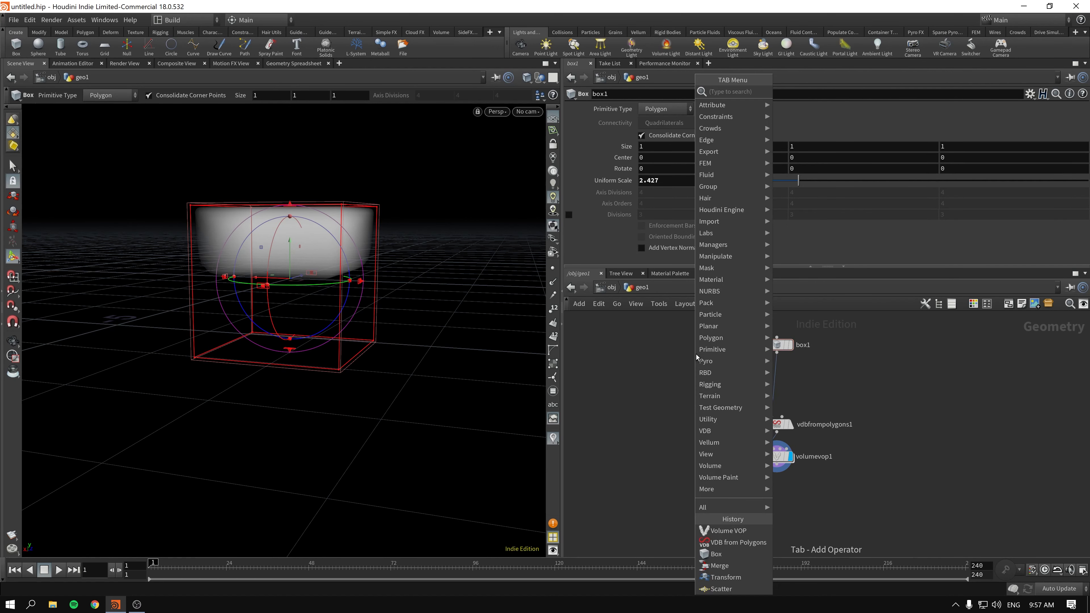
type("transf")
key("Return")
left_click(678, 398)
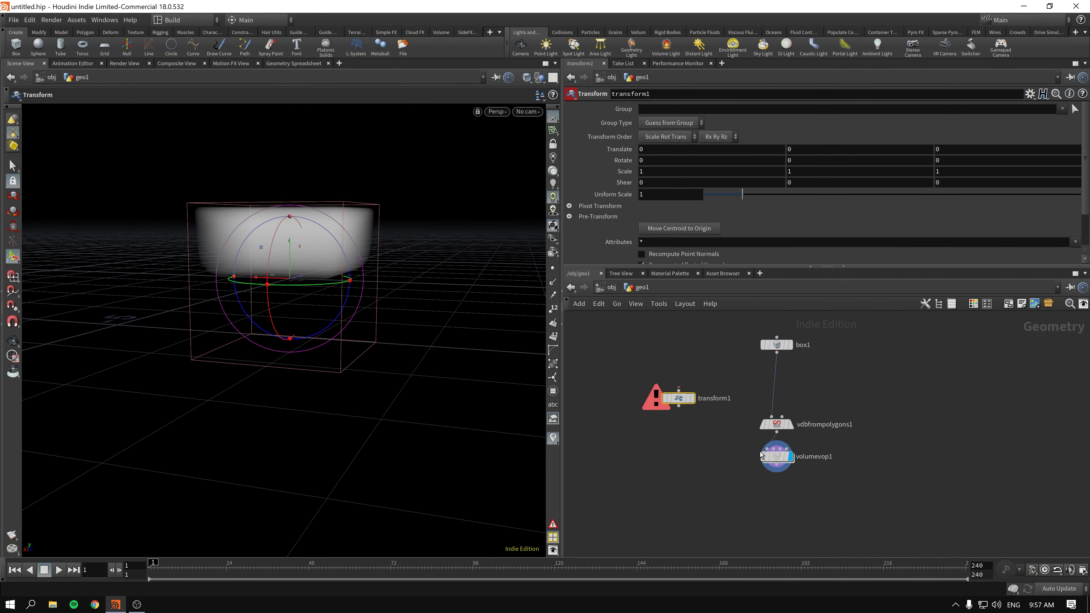
left_click_drag(760, 454, 760, 500)
left_click_drag(675, 403, 805, 478)
left_click_drag(771, 461, 783, 461)
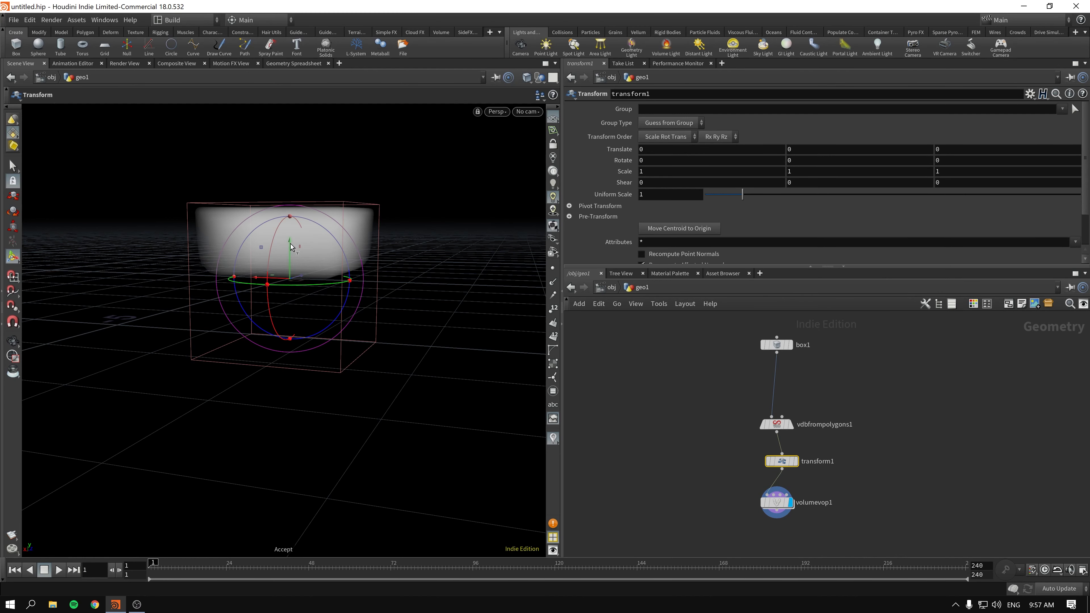
Raise the volume along Y with the Transform handle to about 1.12 units.
left_click_drag(290, 246, 320, 176)
key("Escape")
mouse_move(309, 294)
left_mouse_down()
mouse_move(330, 283)
mouse_move(311, 290)
left_mouse_up()
key("Return")
Go back inside volumevop1, move the global parameters node up a little, and add a Complement node.
left_click(770, 503)
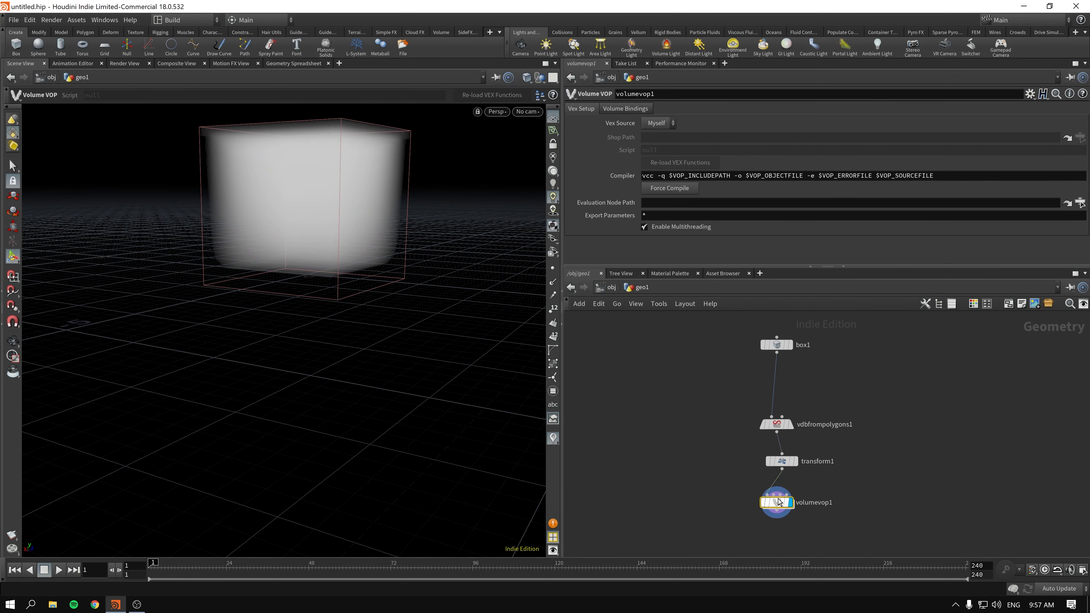
double_click(780, 502)
scroll(790, 498, "down", 3)
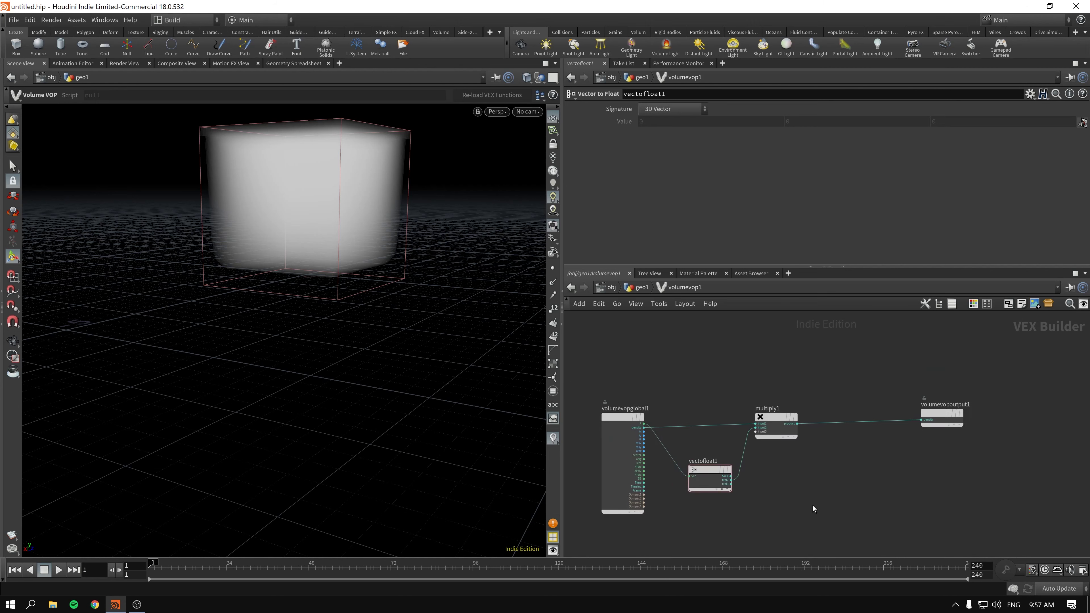
left_click_drag(626, 418, 611, 395)
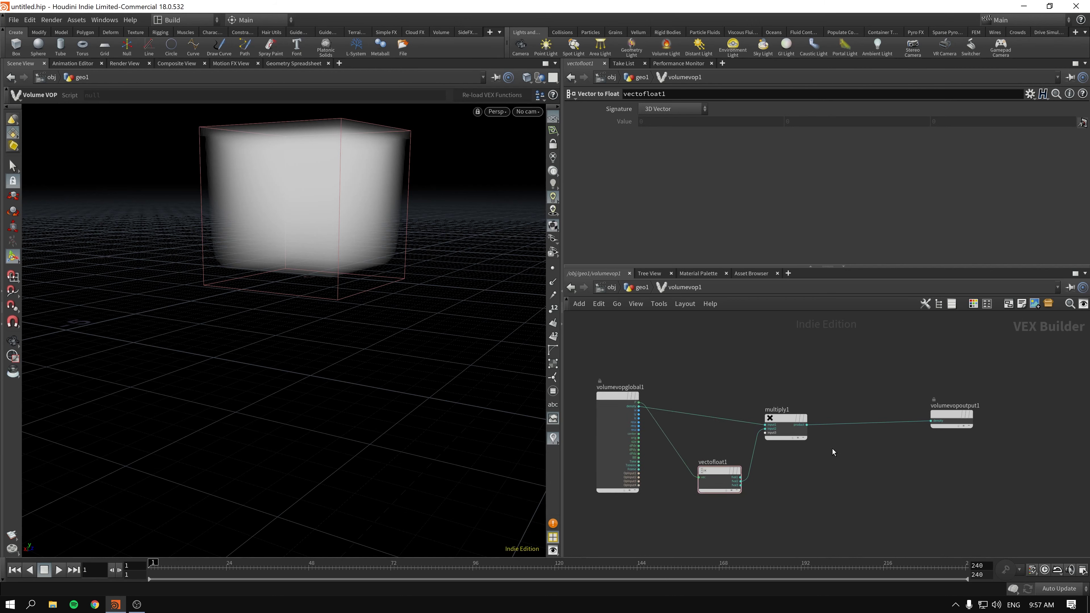
key("Tab")
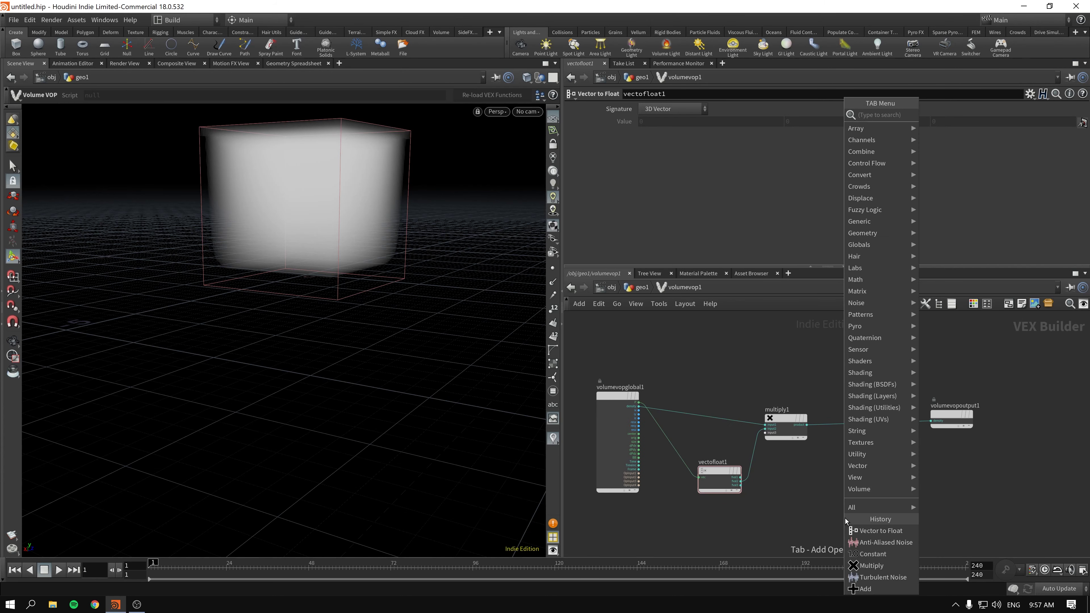
type("compl")
key("Return")
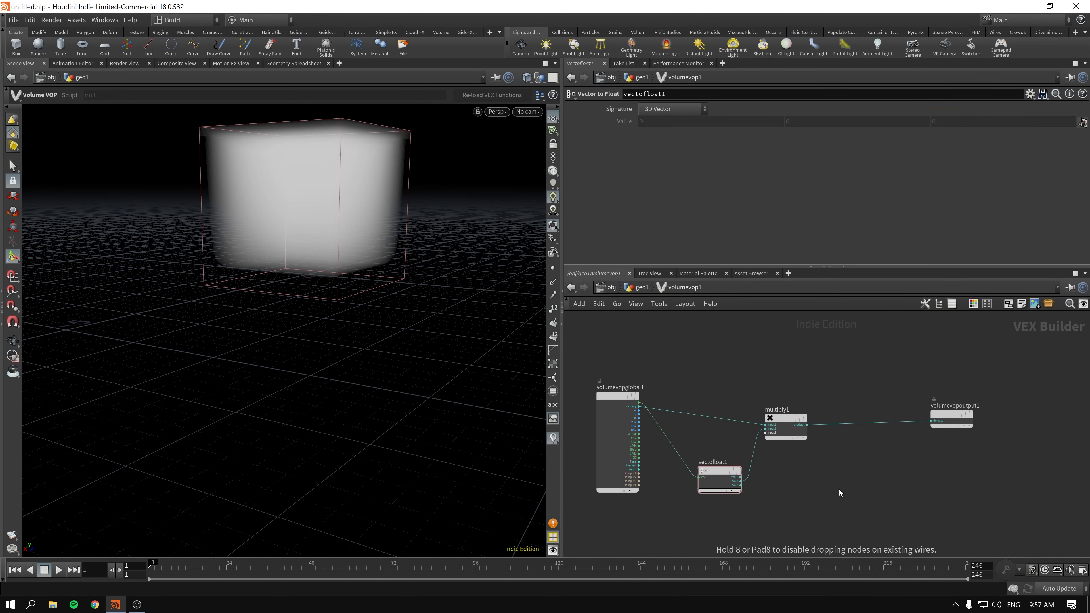
left_click(839, 489)
Insert the Complement node between the Vector to Float's fval2 output and Multiply's second input, and tidy the node layout.
scroll(753, 470, "up", 3)
left_click_drag(698, 481, 678, 491)
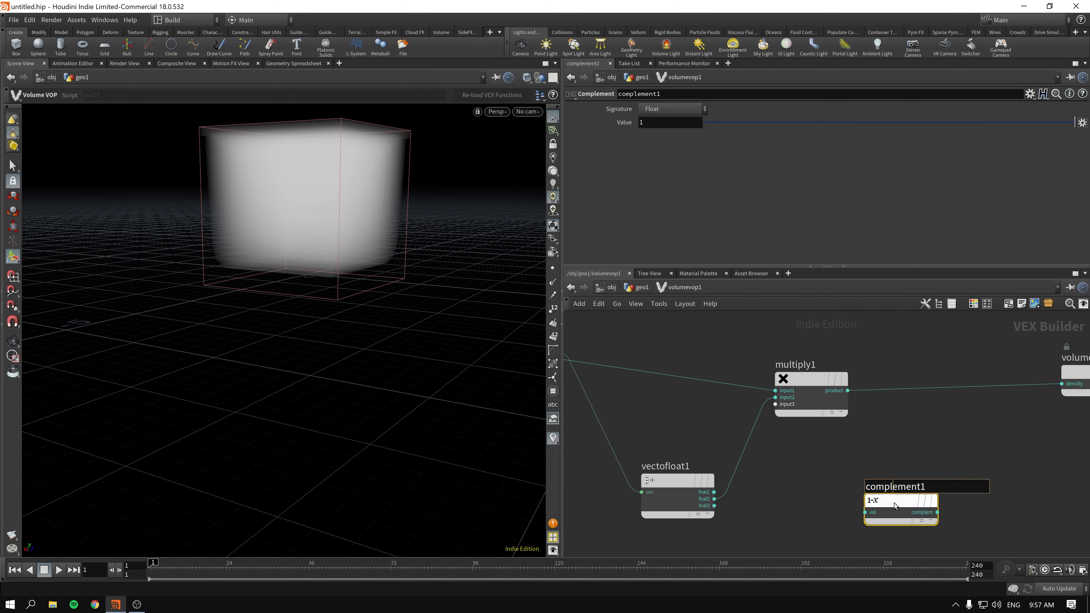
left_click_drag(894, 502, 751, 444)
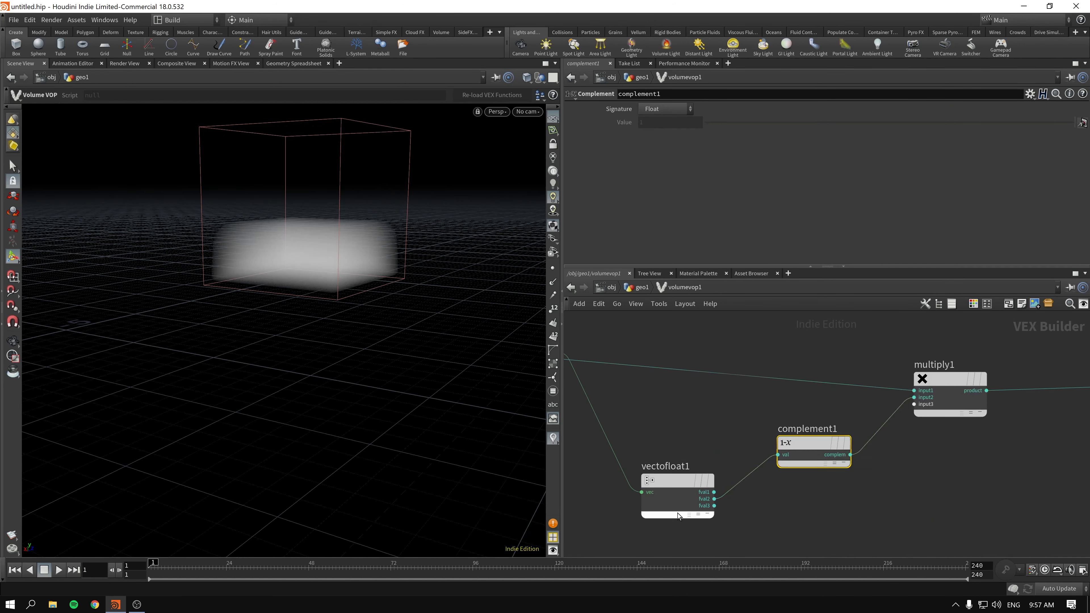
left_click(687, 480)
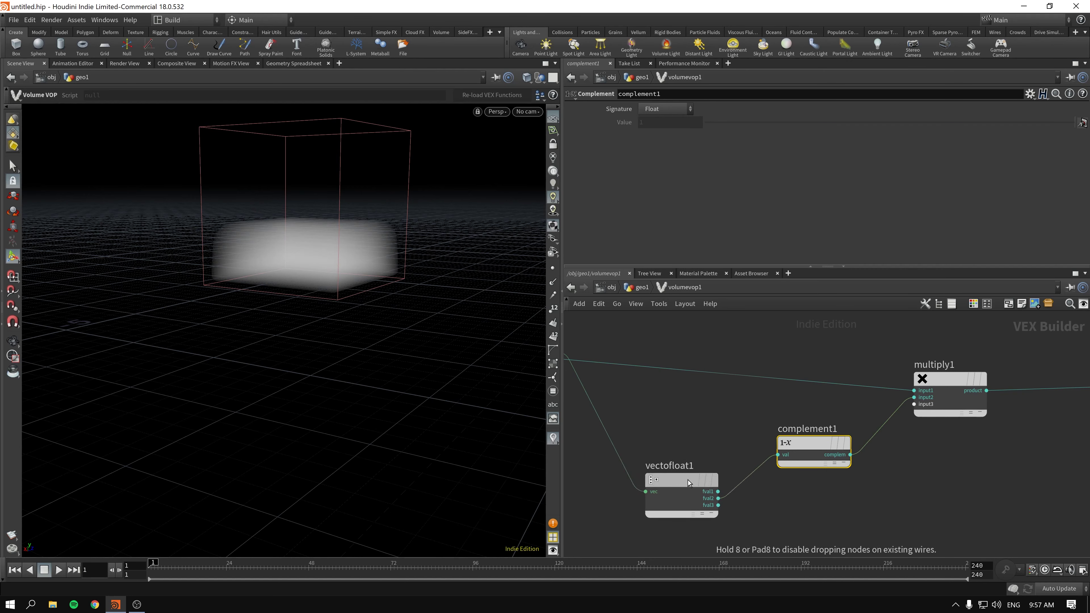
left_click(934, 389)
scroll(972, 471, "down", 2)
middle_click_drag(973, 471, 927, 468)
left_click_drag(597, 380, 607, 403)
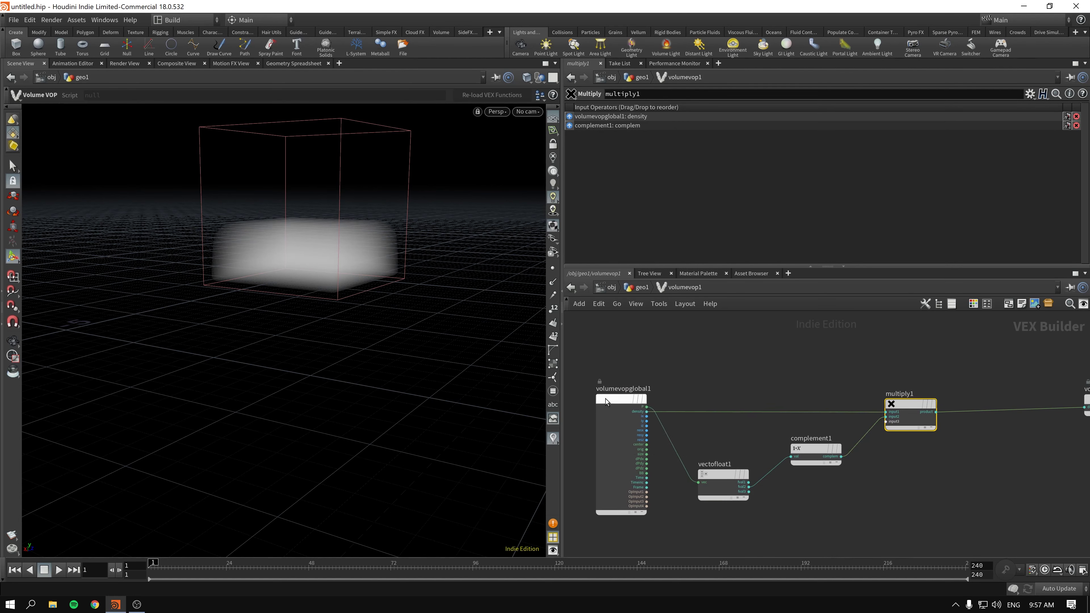
Return to geo1 and raise transform1's Y translation to about 1.33, then view the volume from above.
left_click(639, 289)
key("Up")
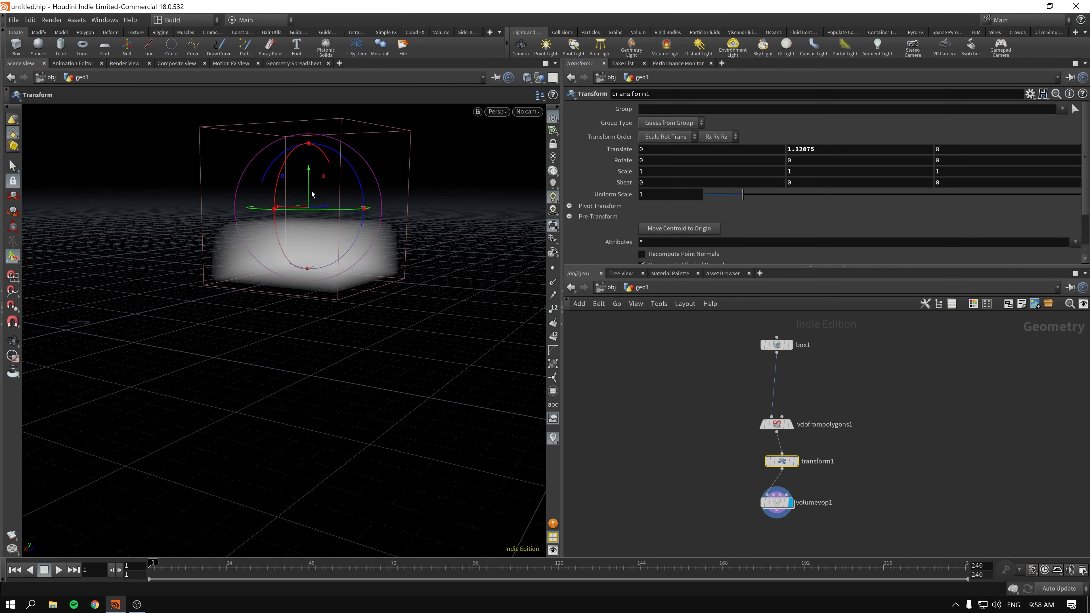
mouse_move(308, 183)
left_mouse_down()
mouse_move(310, 253)
mouse_move(317, 137)
mouse_move(317, 179)
left_mouse_up()
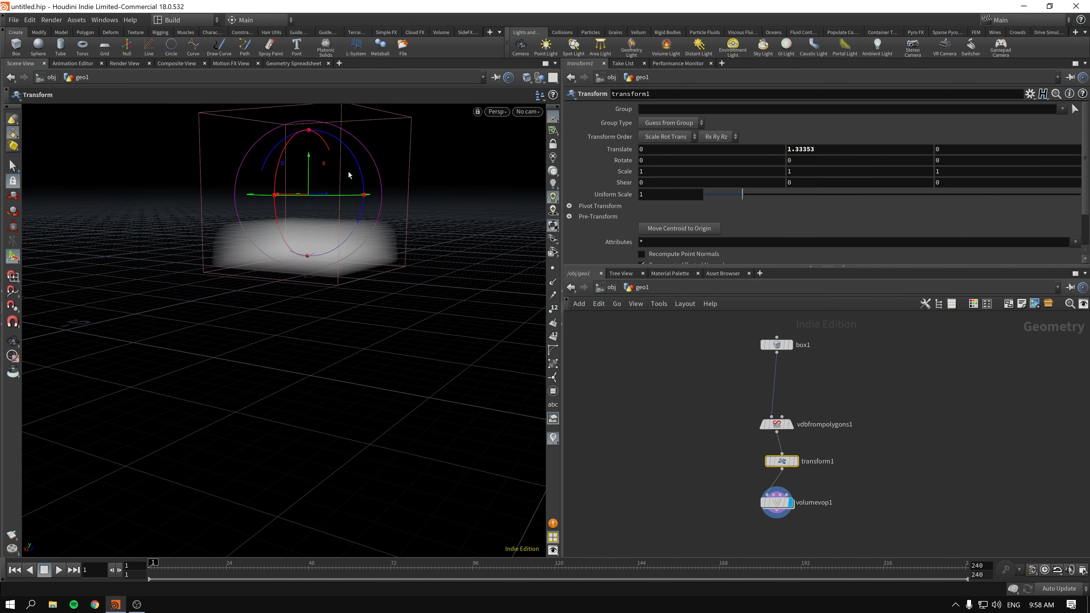
left_click_drag(385, 280, 453, 289, "alt")
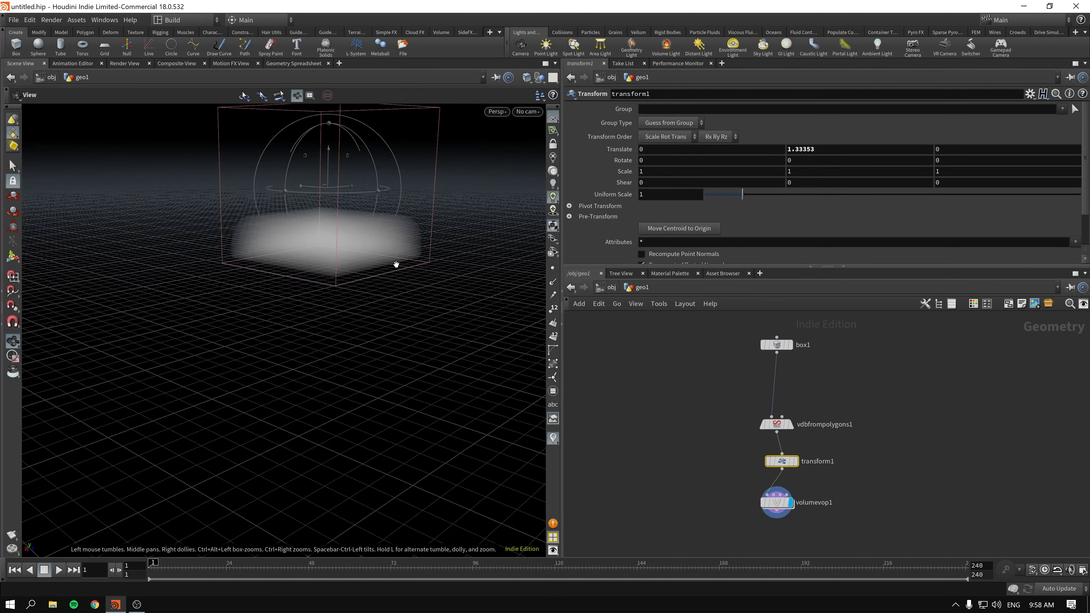
key("t")
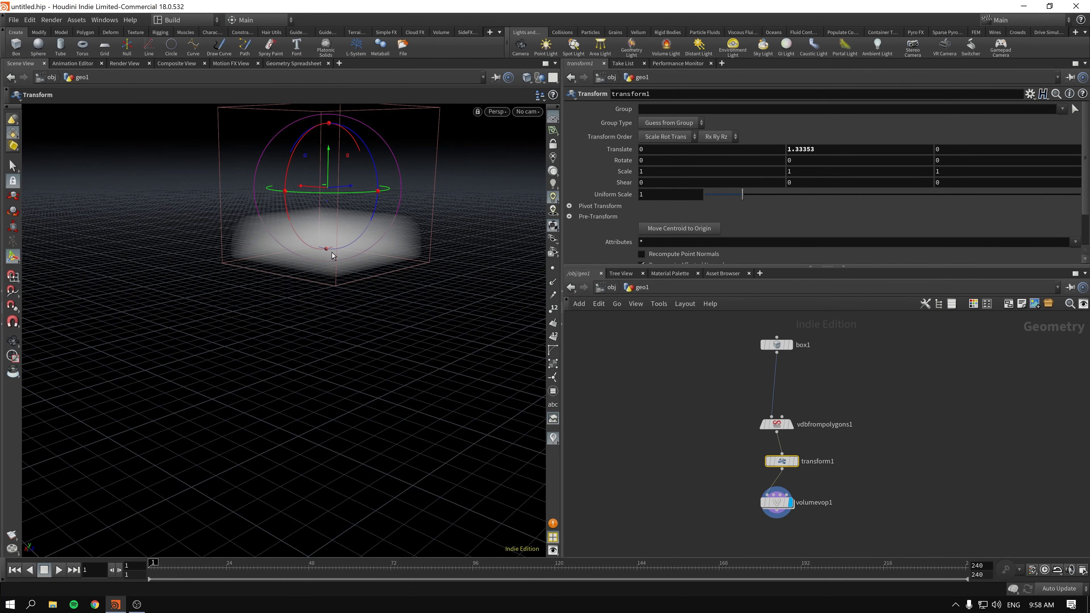
mouse_move(332, 252)
left_mouse_down("alt")
mouse_move(375, 241)
mouse_move(323, 262)
left_mouse_up("alt")
key("t")
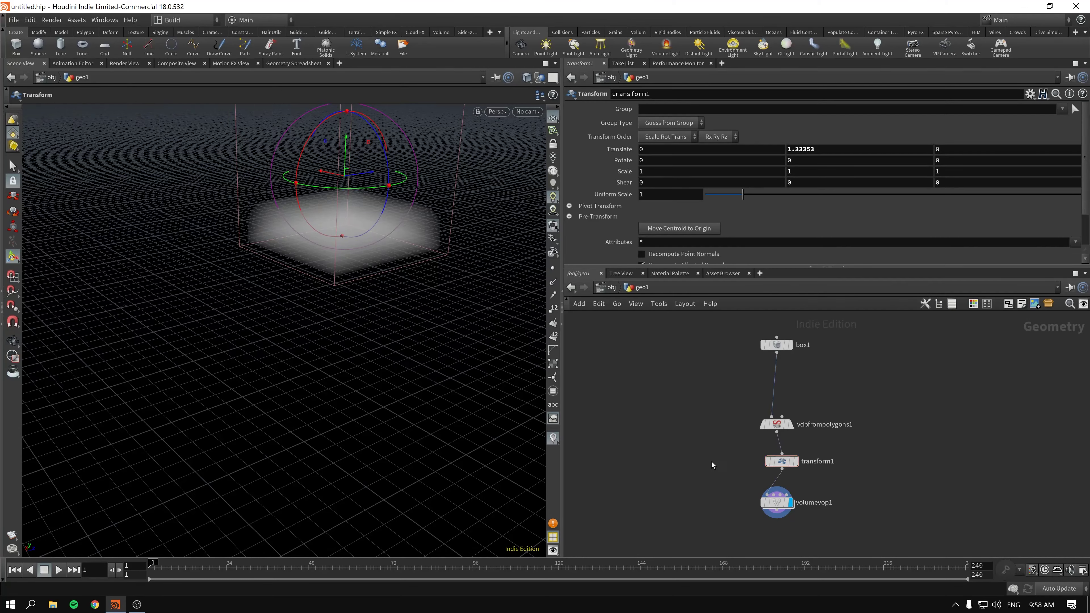
middle_click_drag(855, 449, 796, 441)
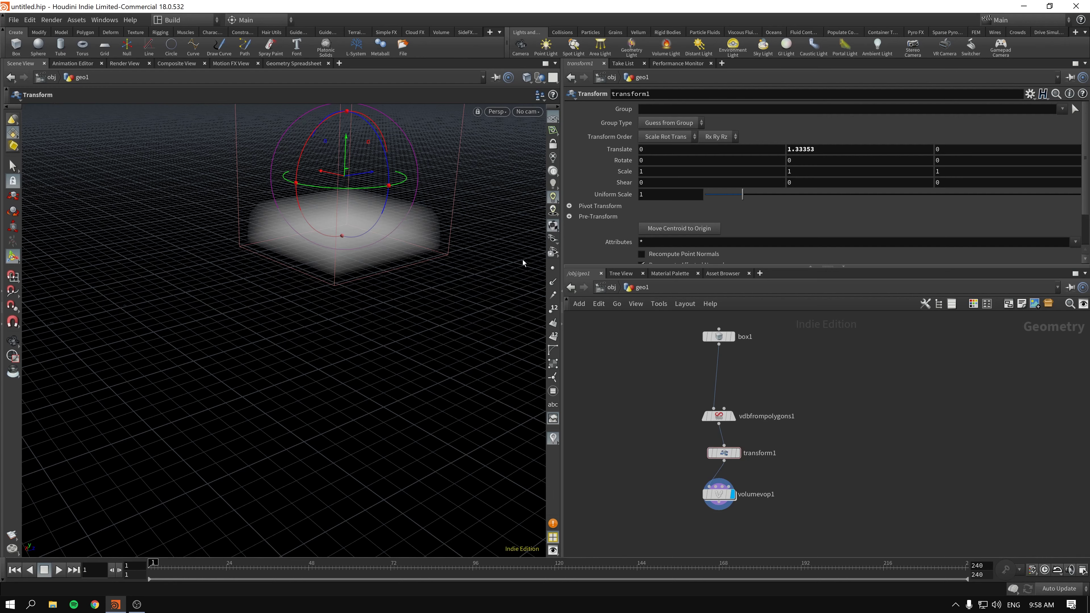
Inside volumevop1, delete the Vector to Float and Complement nodes.
double_click(721, 494)
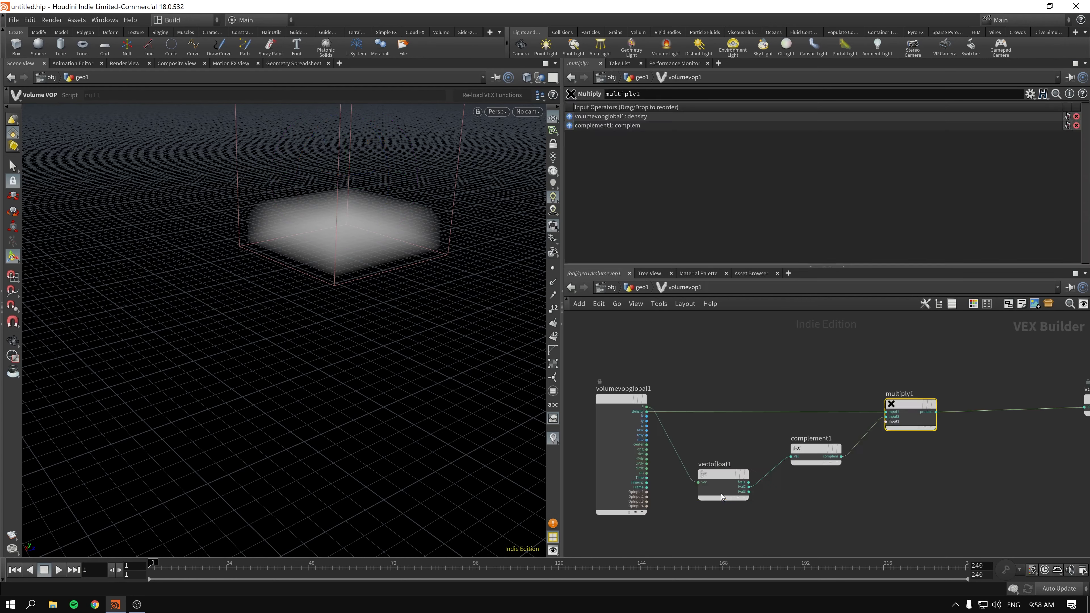
left_click_drag(813, 448, 817, 484)
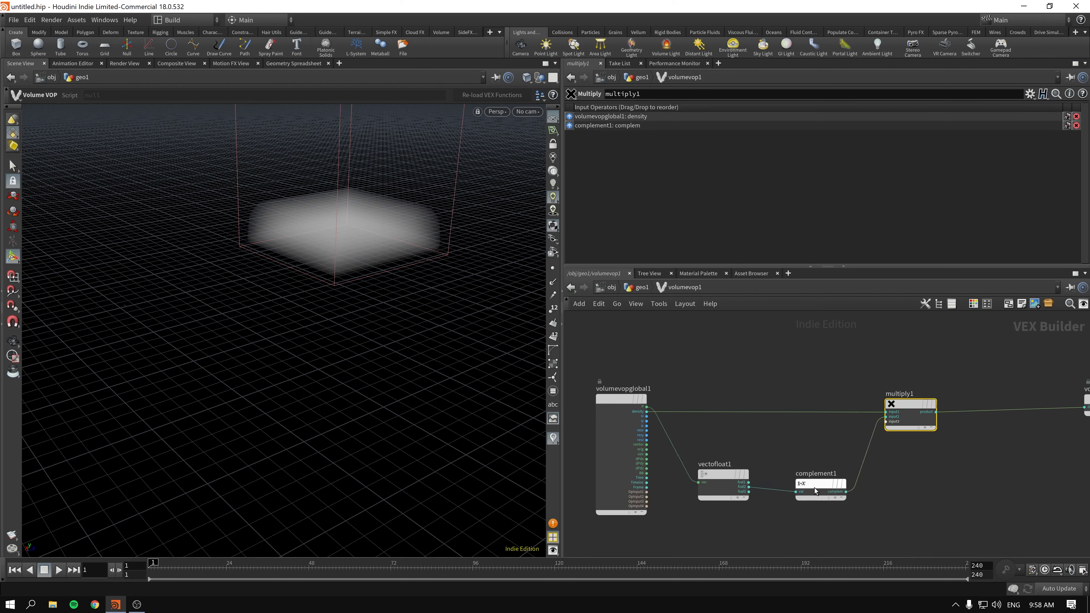
left_click_drag(729, 445, 846, 511)
key("Delete")
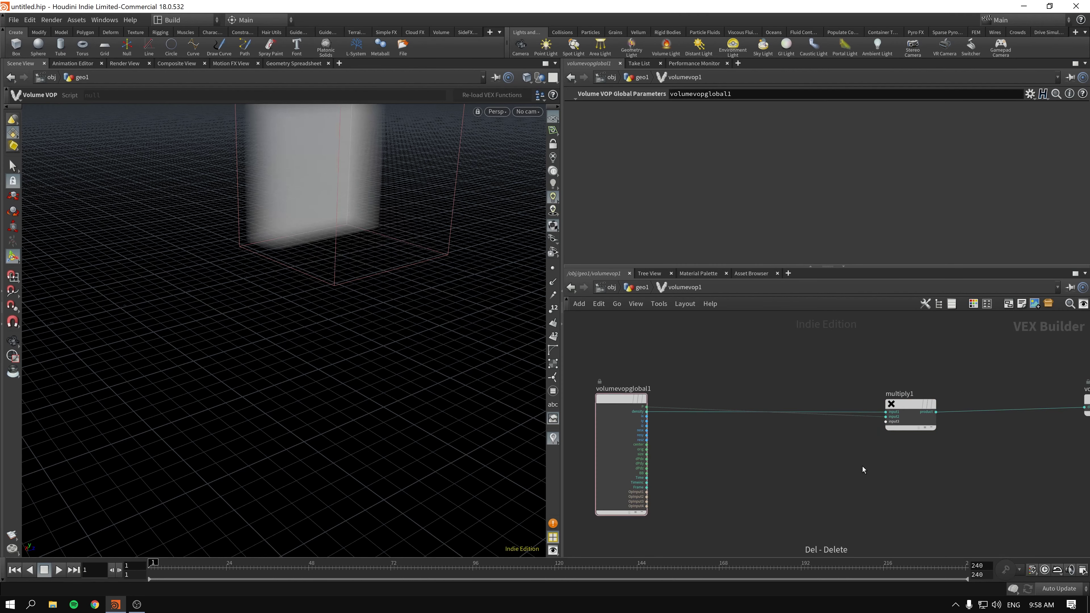
Cut the leftover wire into Multiply's second input and frame the whole volume in the viewport.
scroll(839, 431, "up", 3)
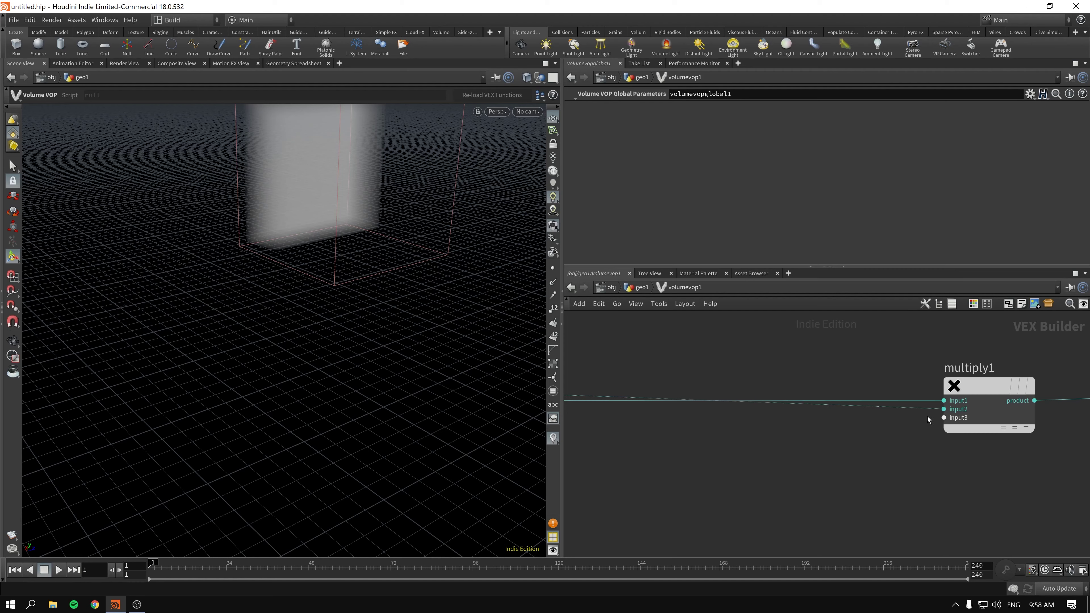
key("y")
left_click_drag(931, 404, 908, 448)
scroll(907, 448, "down", 3)
key("Escape")
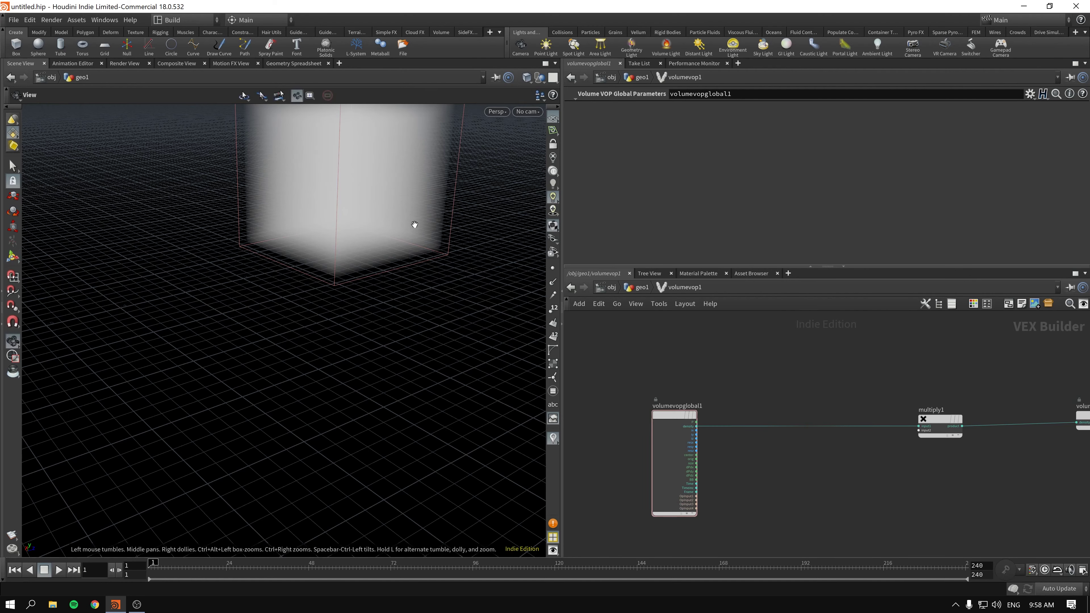
right_click_drag(414, 225, 370, 253)
left_click_drag(369, 253, 343, 309)
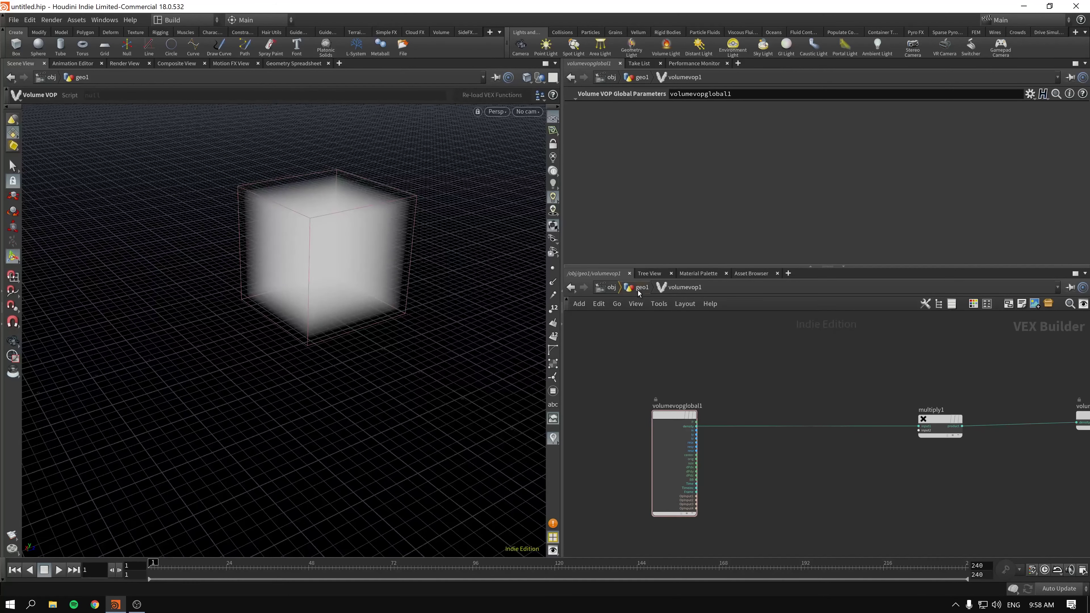
Return to geo1 and add a Sphere node beside the box chain.
left_click(640, 287)
key("Tab")
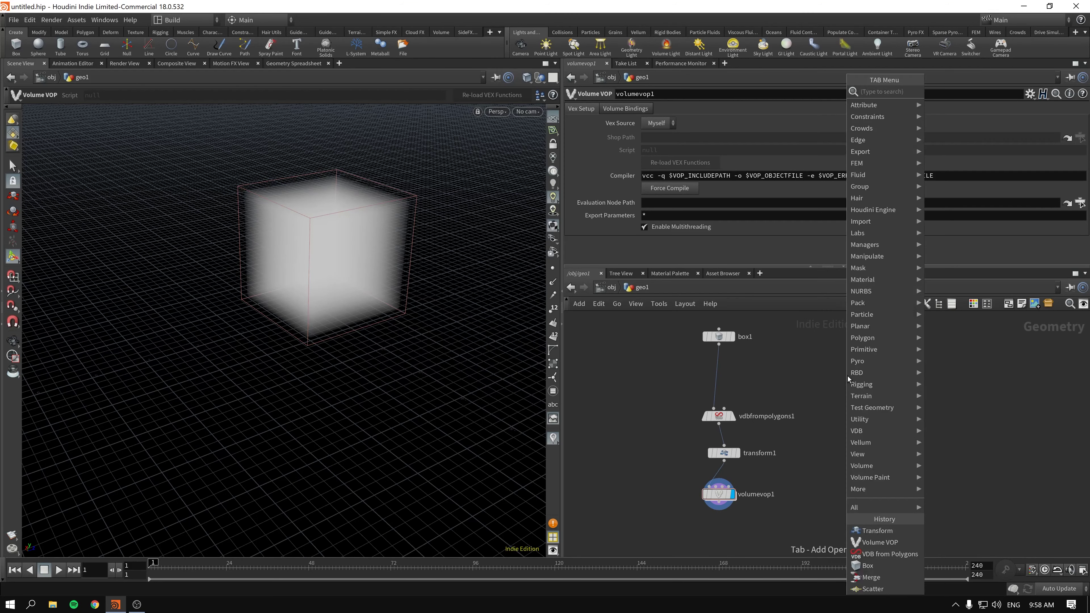
type("sphere")
key("Return")
left_click(845, 374)
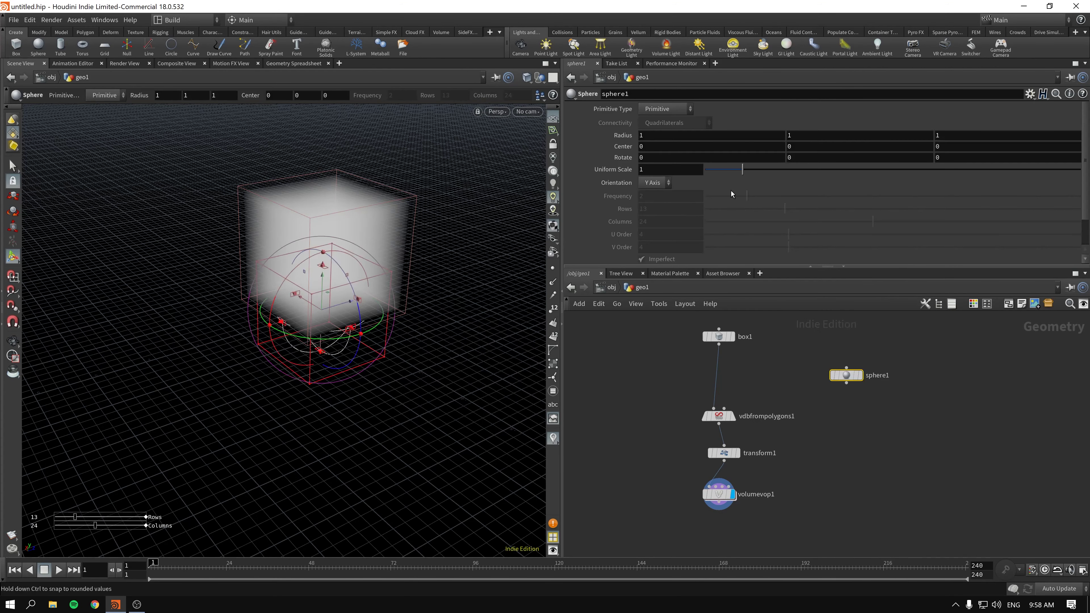
Make sphere1 a Polygon sphere with Frequency 10 and feed it into vdbfrompolygons1 in place of the box.
left_click(666, 108)
left_click(663, 124)
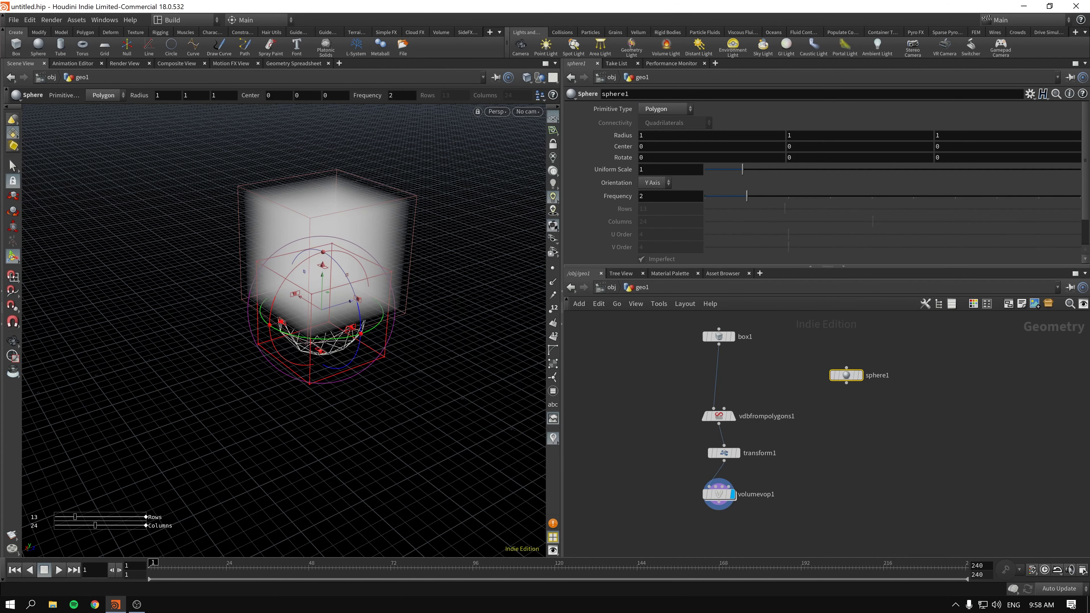
left_click_drag(747, 196, 1080, 195)
left_click_drag(846, 382, 713, 409)
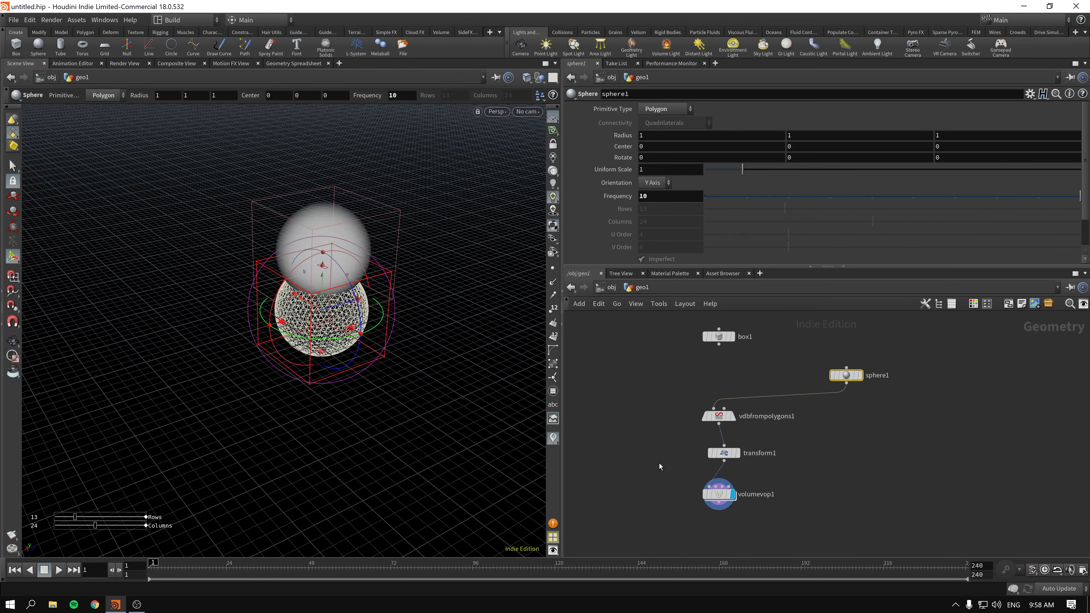
Bypass transform1, hide the viewport's reference grid and reframe the view on the sphere volume.
left_click(723, 452)
left_click(706, 440)
left_click(638, 442)
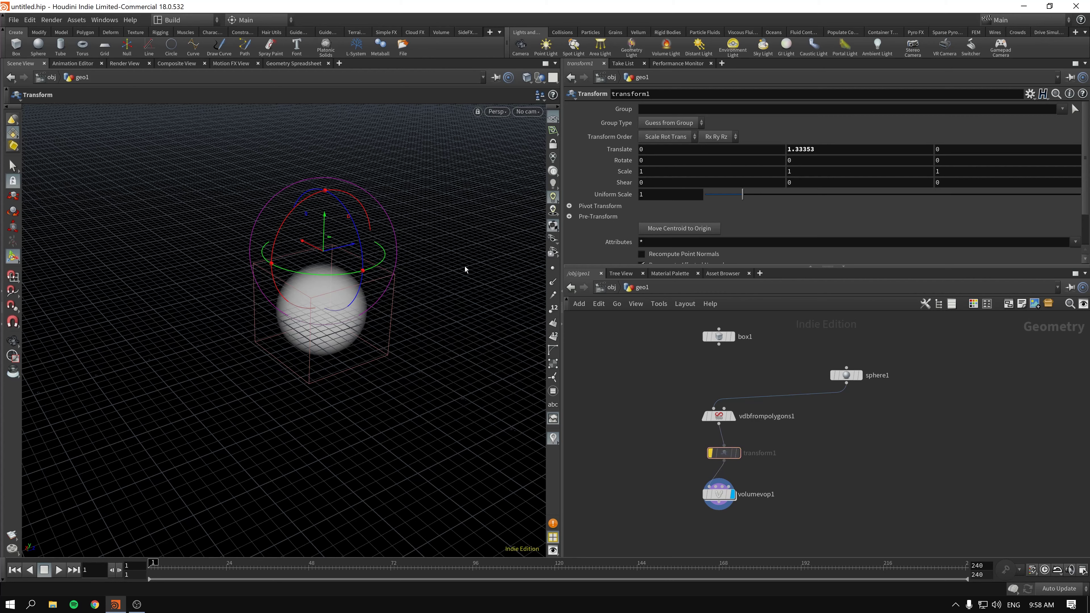
left_click(553, 121)
key("space+h")
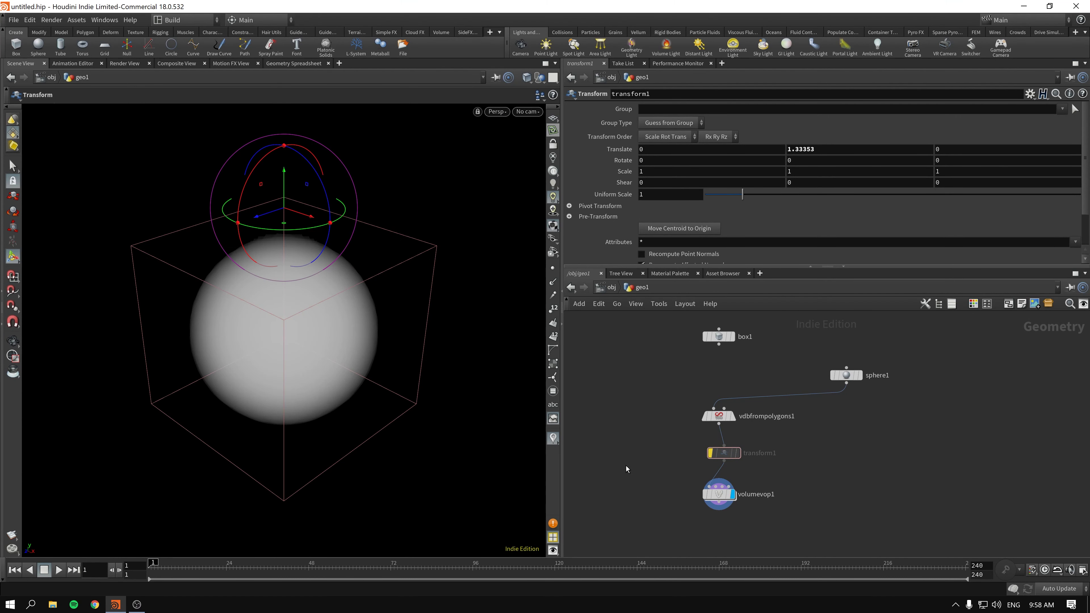
Go inside volumevop1 and add a second Multiply node near volumevopglobal1.
left_click_drag(673, 475, 802, 520)
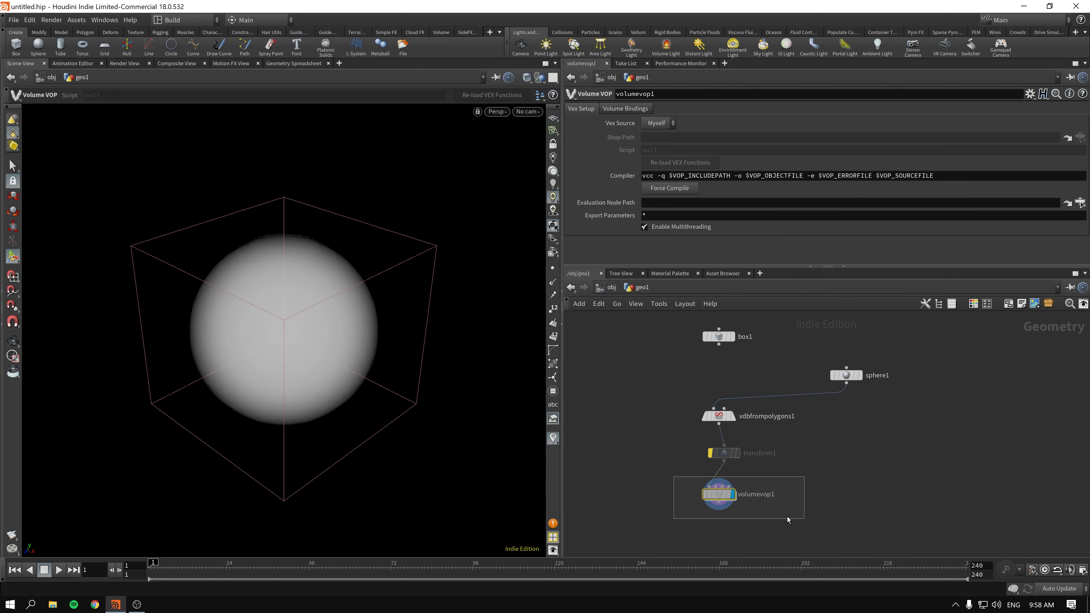
key("Escape")
mouse_move(305, 332)
left_mouse_down()
mouse_move(284, 297)
mouse_move(299, 341)
mouse_move(304, 312)
mouse_move(312, 325)
left_mouse_up()
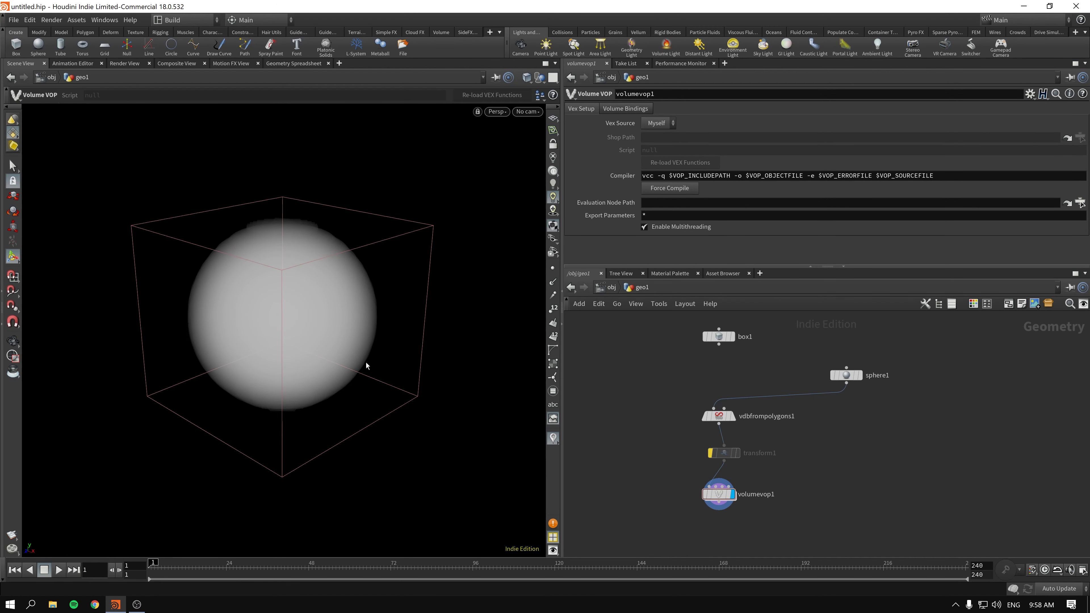
double_click(722, 498)
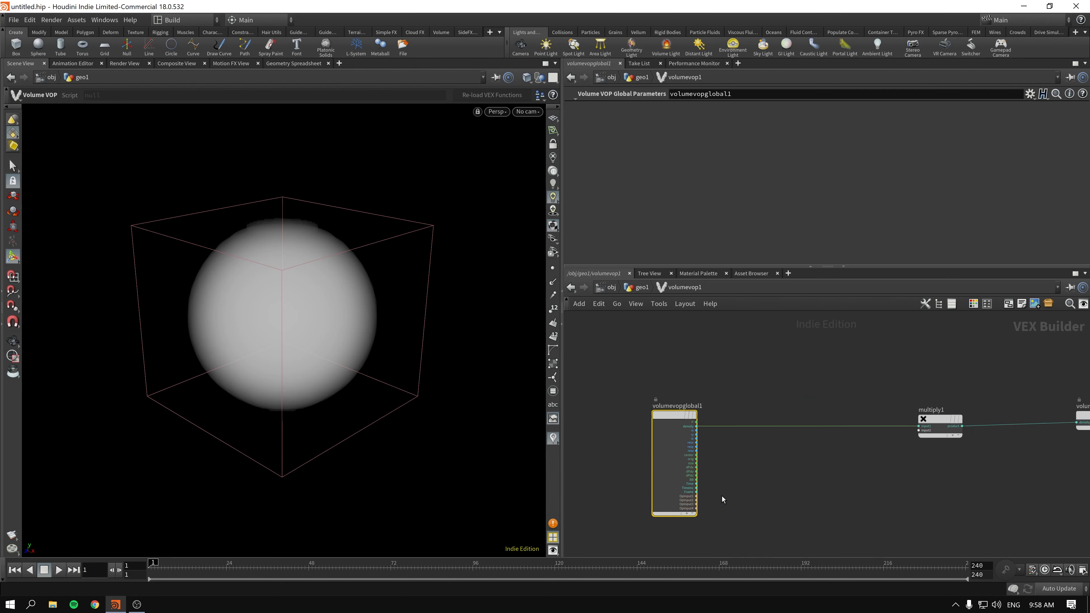
key("Tab")
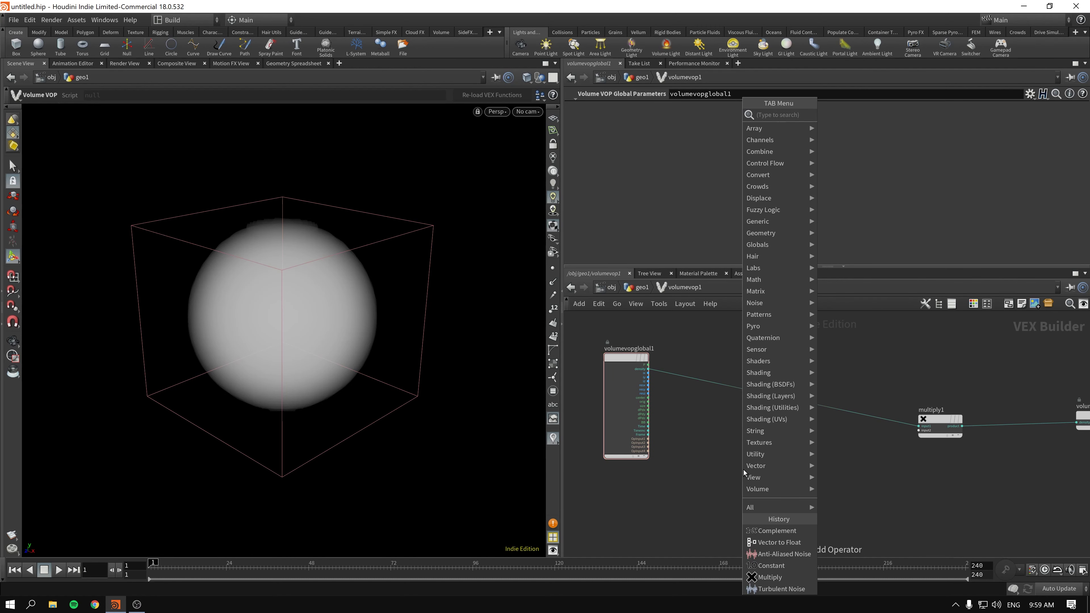
type("mult")
key("Return")
left_click(743, 469)
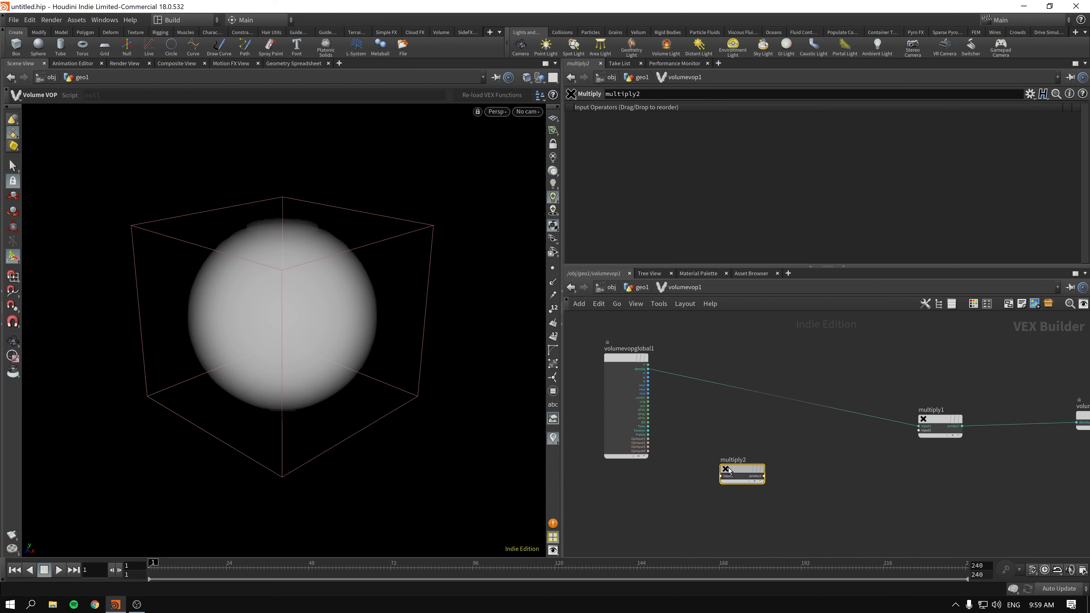
Add a Turbulent Noise node between volumevopglobal1 and multiply2.
key("Tab")
mouse_move(672, 431)
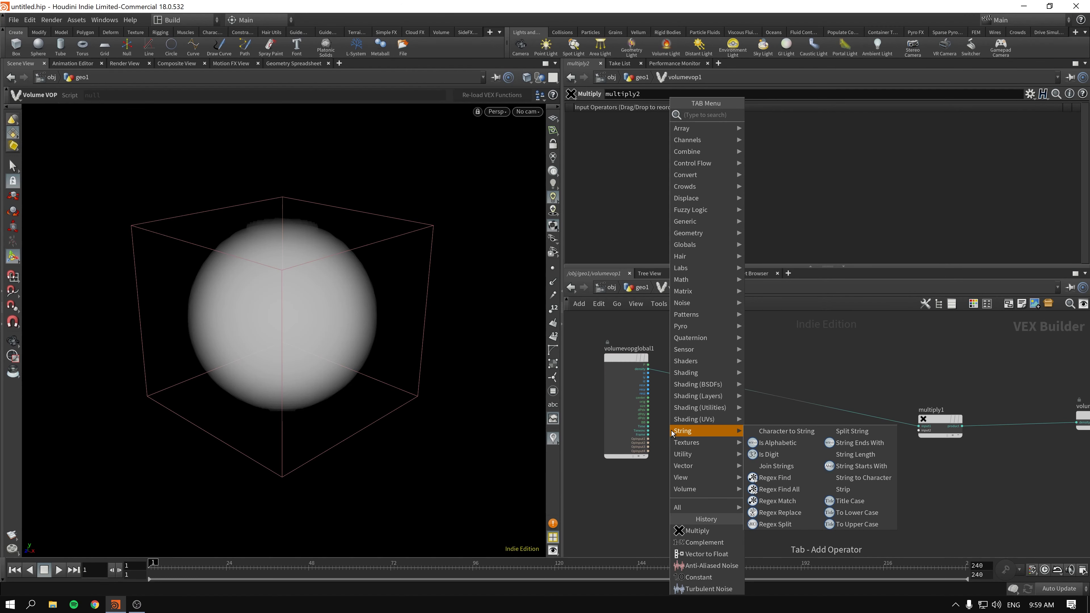
type("turb")
key("Return")
left_click(724, 468)
scroll(678, 430, "up", 3)
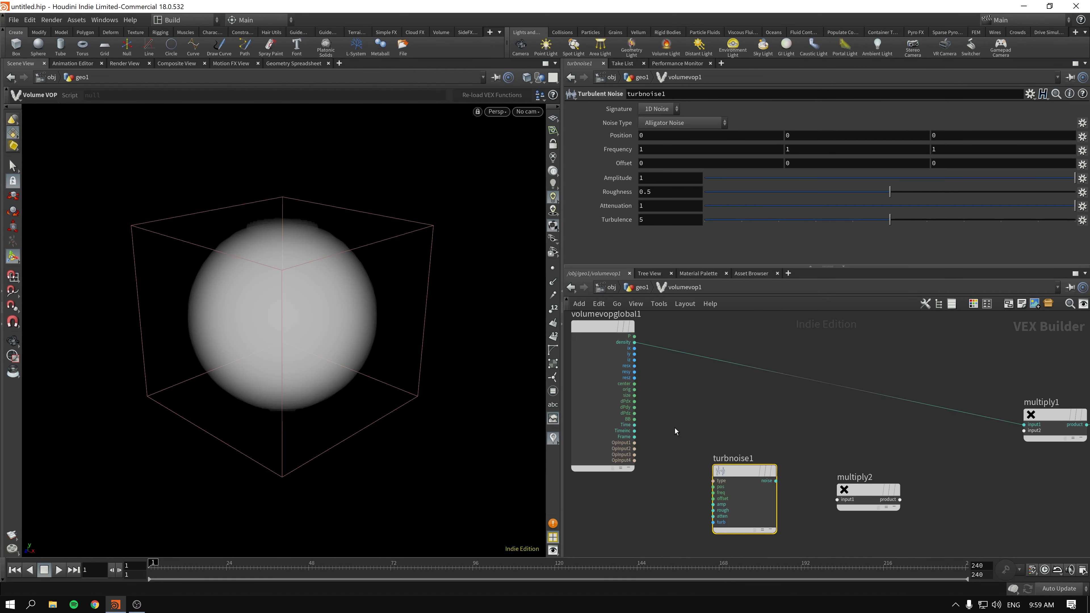
Wire P into turbnoise1's pos, insert multiply2 on the density wire and connect the noise to its input2.
left_click_drag(635, 342, 712, 486)
left_click_drag(851, 489, 834, 388)
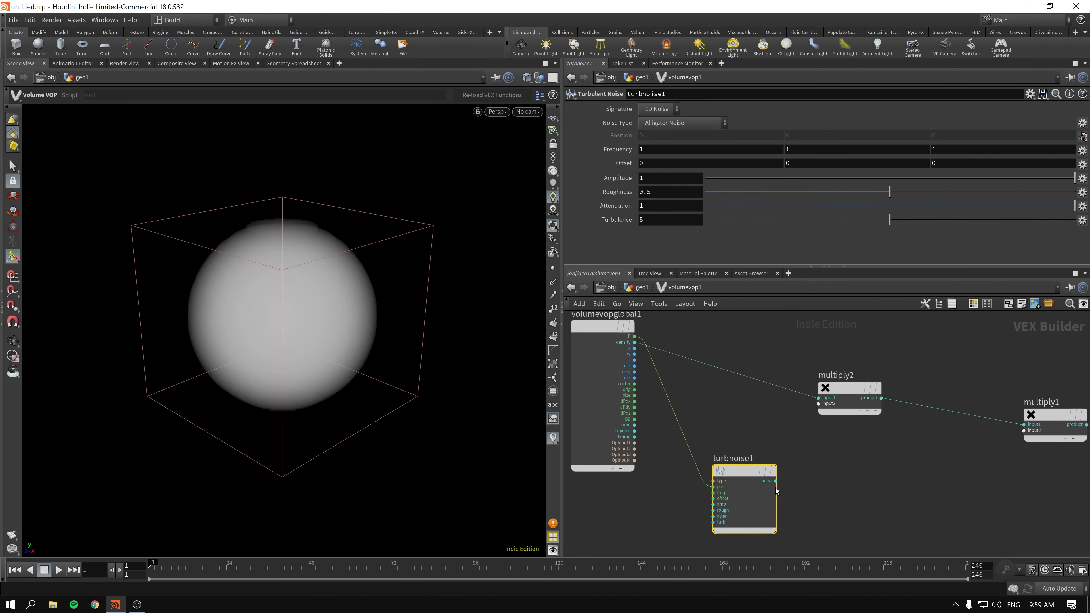
left_click(818, 403)
key("Escape")
mouse_move(227, 328)
left_mouse_down()
mouse_move(299, 304)
mouse_move(238, 315)
left_mouse_up()
left_click_drag(744, 468, 737, 463)
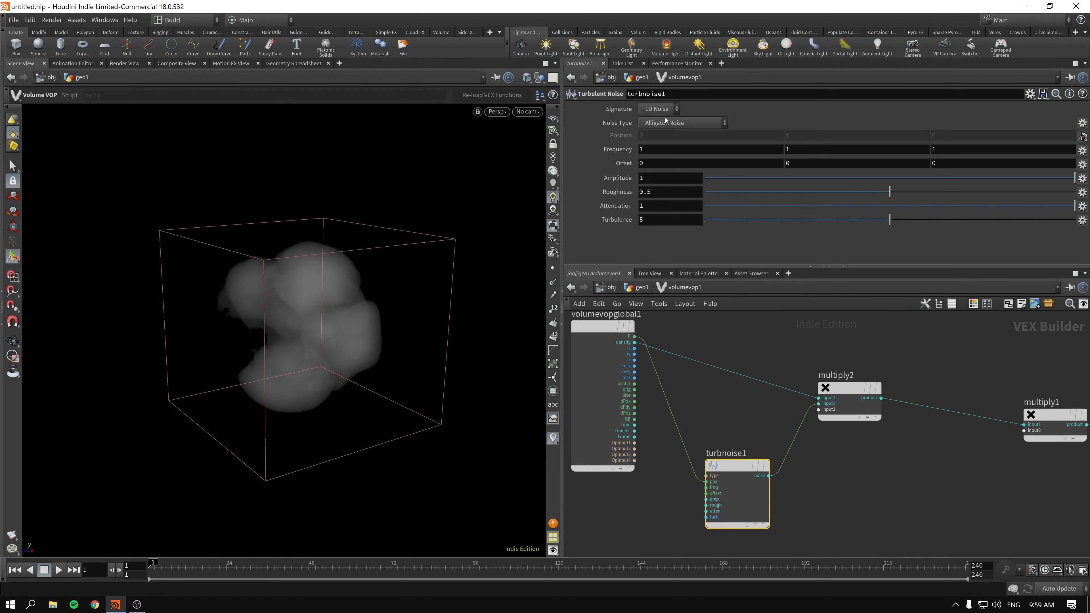
Set turbnoise1's Signature to 3D Noise, Roughness to 0.7839 and Turbulence to 8.
left_click(653, 109)
left_click(656, 117)
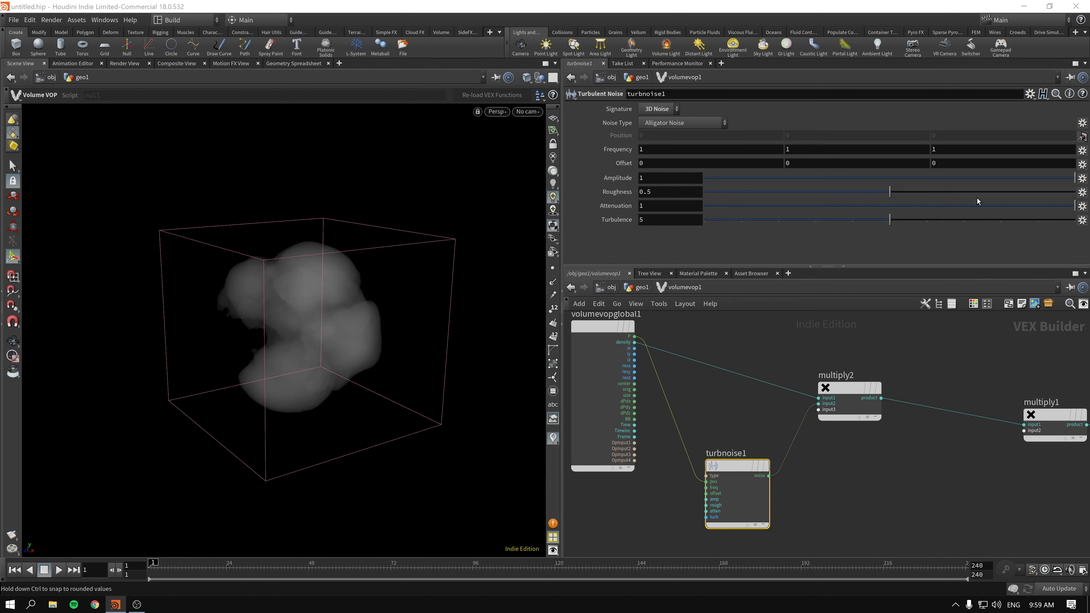
mouse_move(978, 192)
left_mouse_down()
mouse_move(1000, 200)
mouse_move(1000, 220)
left_mouse_up()
key("Escape")
left_click_drag(272, 336, 294, 352)
key("Return")
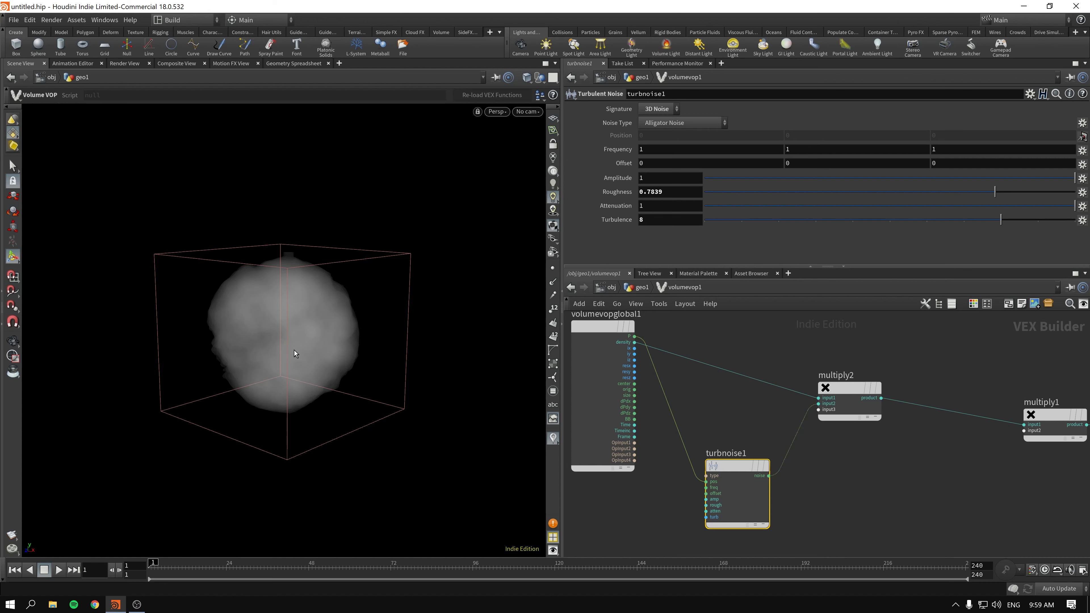
Back in geo1, refine vdbfrompolygons1's Voxel Size first to 0.03 and finally to 0.02, and inspect the volume.
left_click(641, 287)
left_click_drag(771, 430, 775, 432)
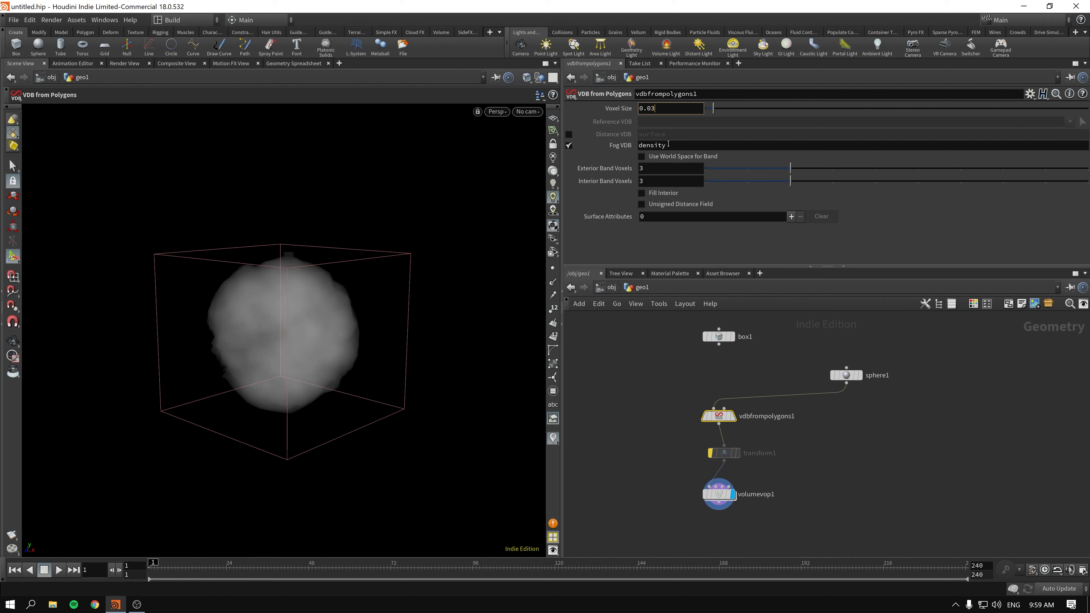
left_click_drag(647, 380, 792, 431)
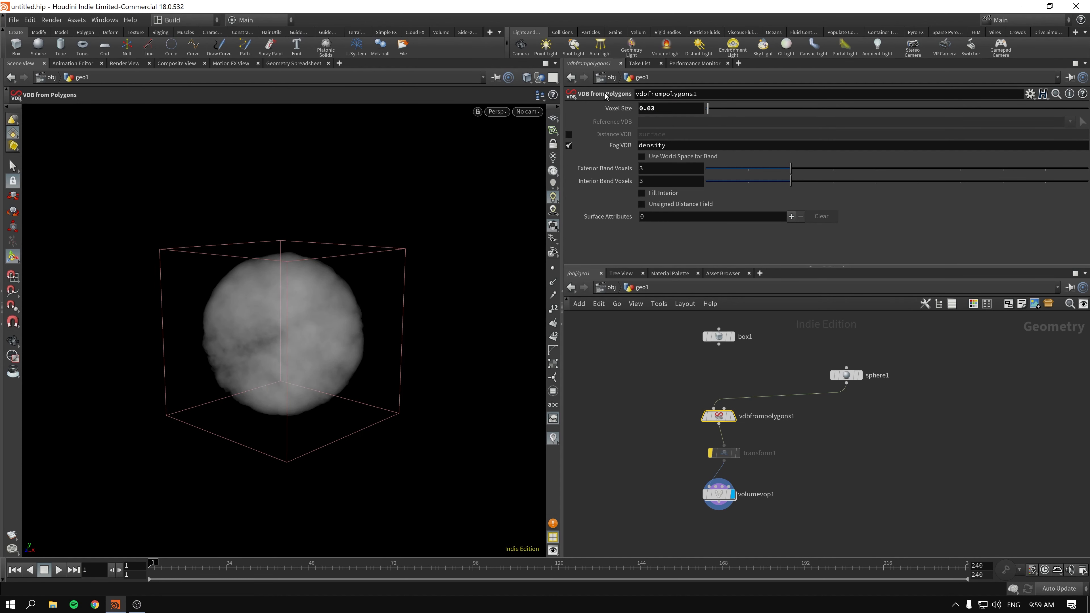
left_click_drag(649, 108, 665, 121)
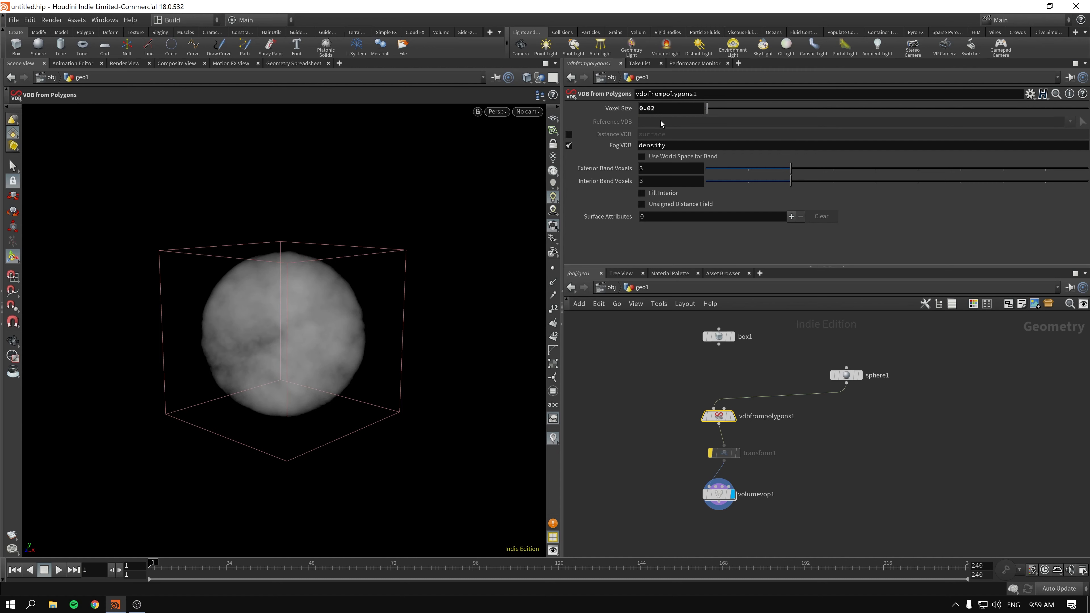
mouse_move(265, 351)
left_mouse_down("alt")
mouse_move(302, 336)
mouse_move(265, 353)
left_mouse_up("alt")
right_click_drag(265, 353, 289, 356, "alt")
left_click_drag(288, 355, 340, 340)
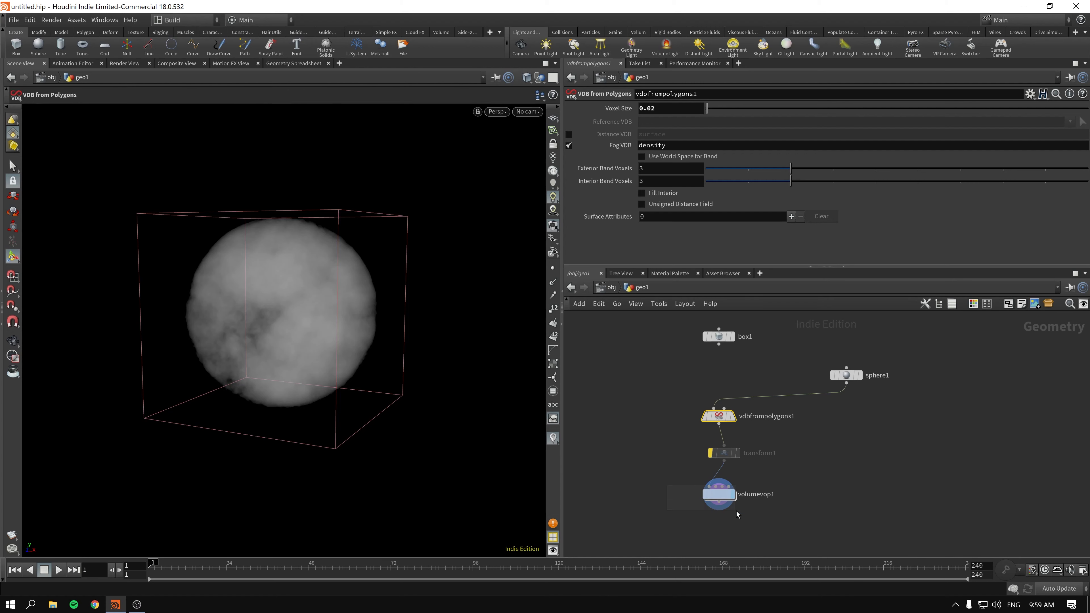
Reopen volumevop1, raise turbnoise1's Roughness to 0.9188 and view the volume from another angle.
left_click(728, 495)
double_click(723, 497)
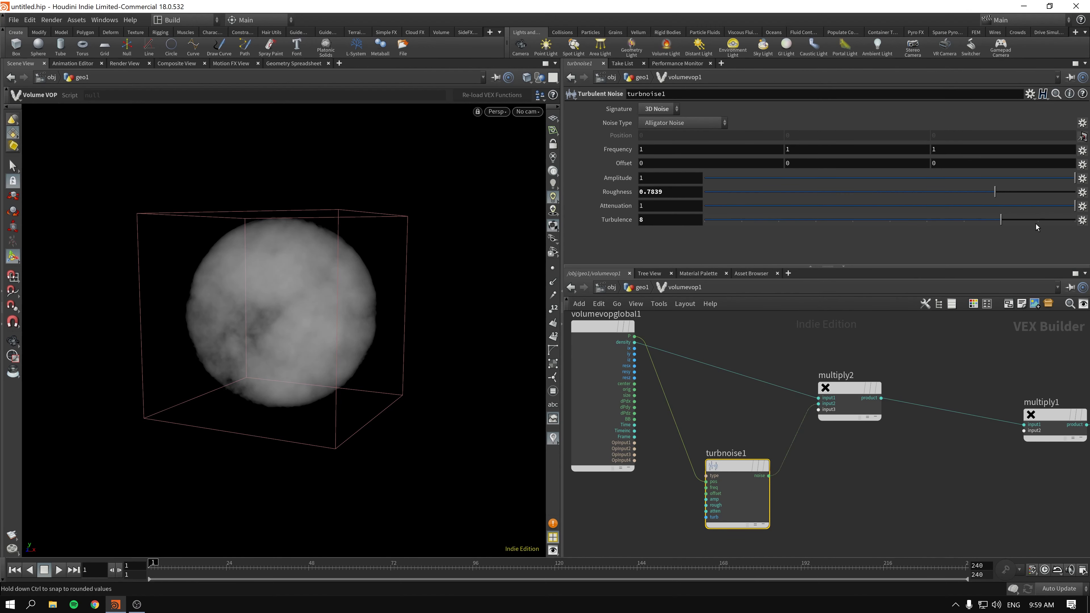
left_click_drag(918, 197, 1046, 200)
key("Escape")
left_click_drag(273, 275, 295, 260)
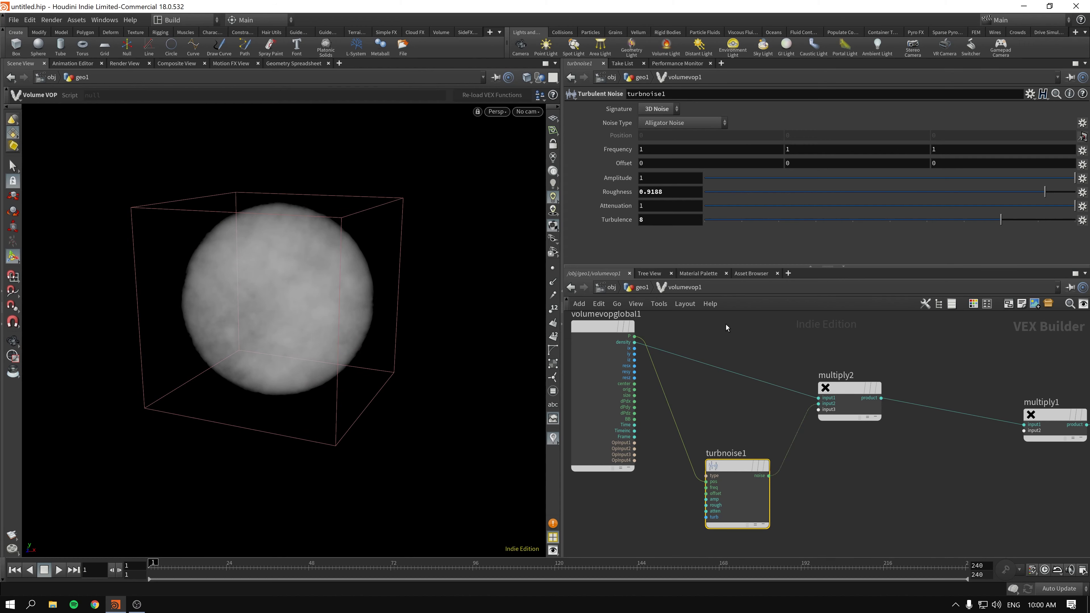
Tidy the VOP network by lining up multiply2, multiply1 and volumevopoutput1 in a row.
left_click_drag(853, 389, 857, 339)
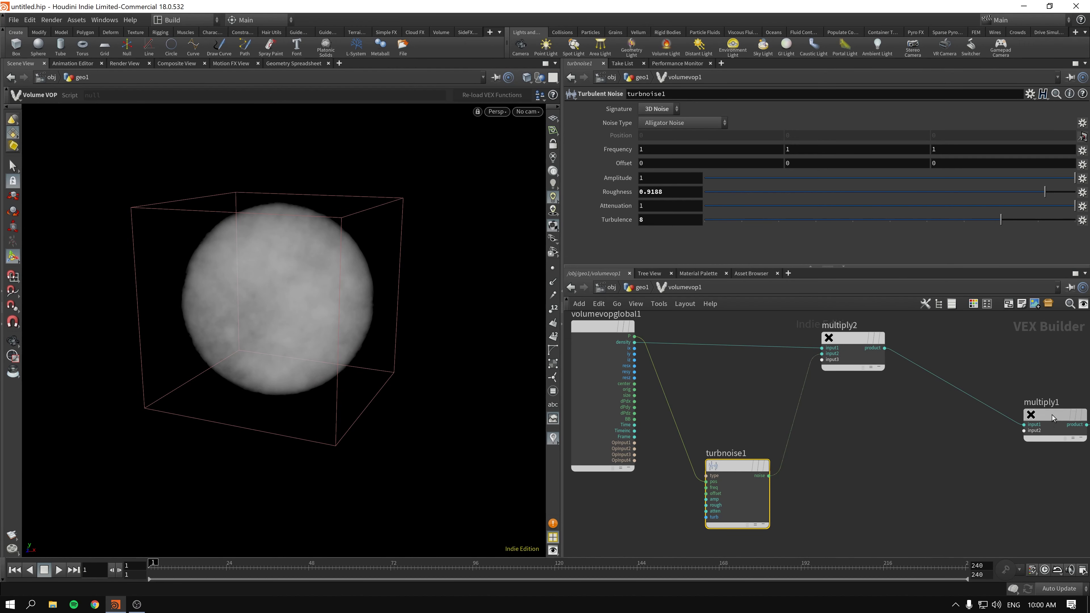
left_click_drag(1052, 415, 1039, 350)
middle_click_drag(923, 422, 781, 438)
scroll(781, 438, "down", 3)
left_click_drag(1030, 421, 1010, 379)
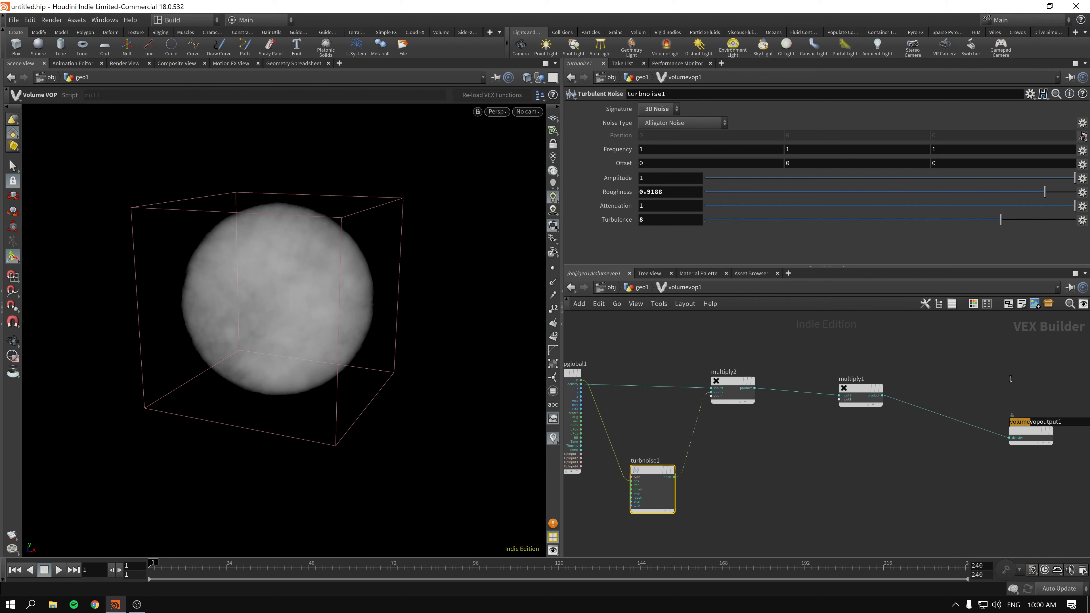
left_click_drag(1013, 428, 964, 386)
left_click(840, 459)
middle_click_drag(772, 471, 810, 459)
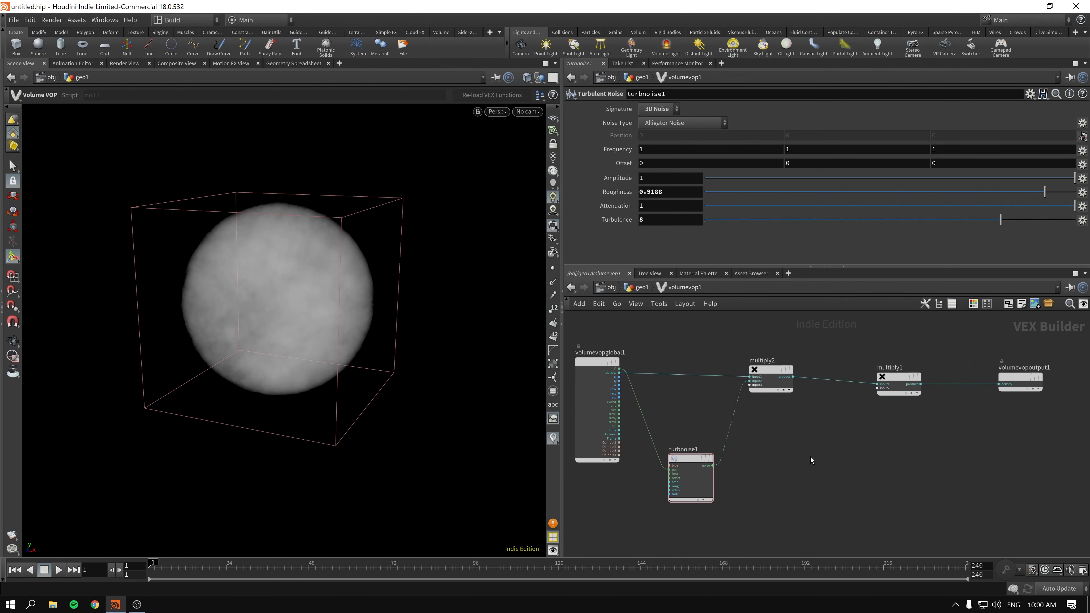
Add a Volume Sample node and place it beneath multiply1.
key("Tab")
type("sampl")
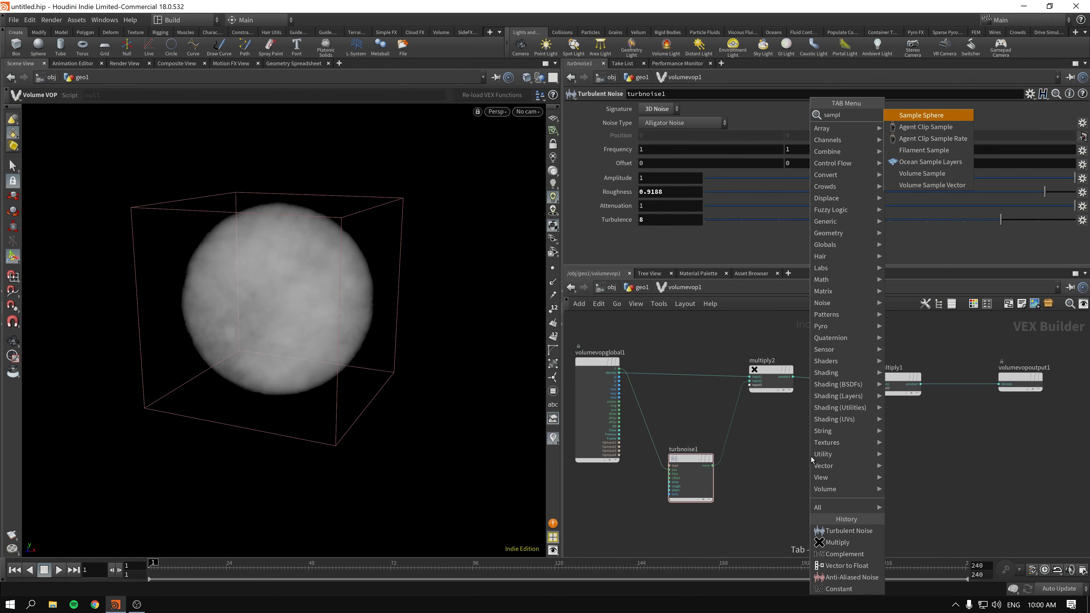
left_click(927, 174)
left_click(977, 447)
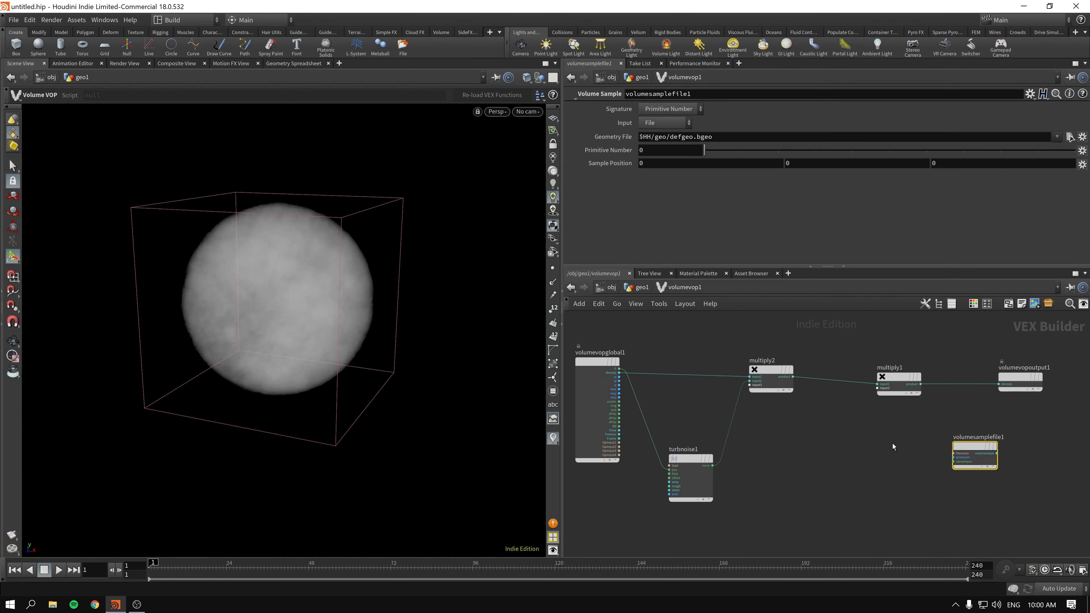
mouse_move(904, 439)
left_mouse_down()
mouse_move(918, 444)
mouse_move(897, 447)
mouse_move(898, 431)
left_mouse_up()
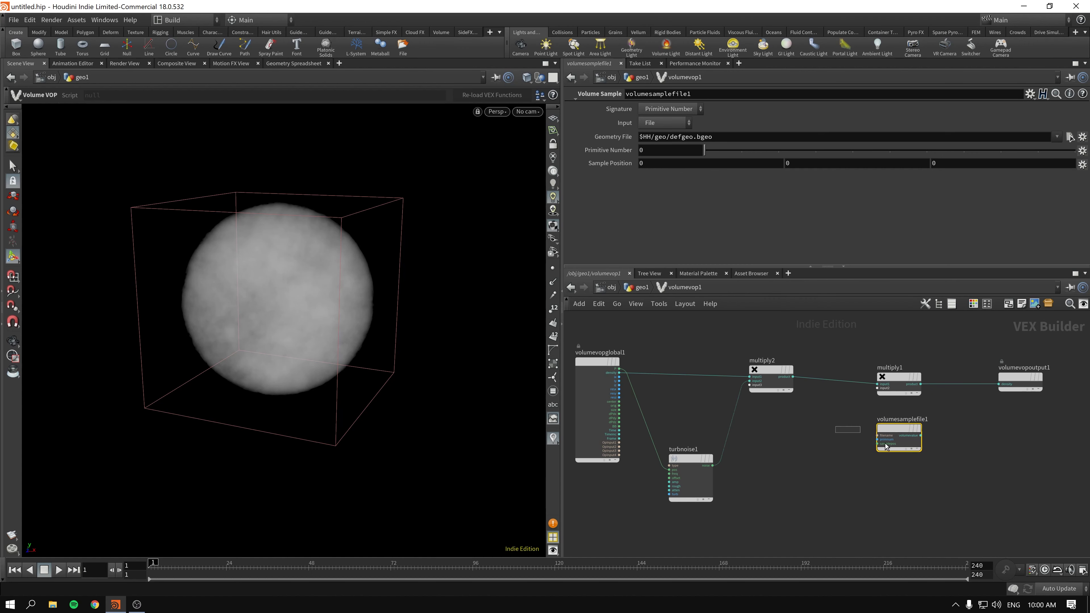
scroll(825, 482, "up", 2)
middle_click_drag(816, 475, 839, 482)
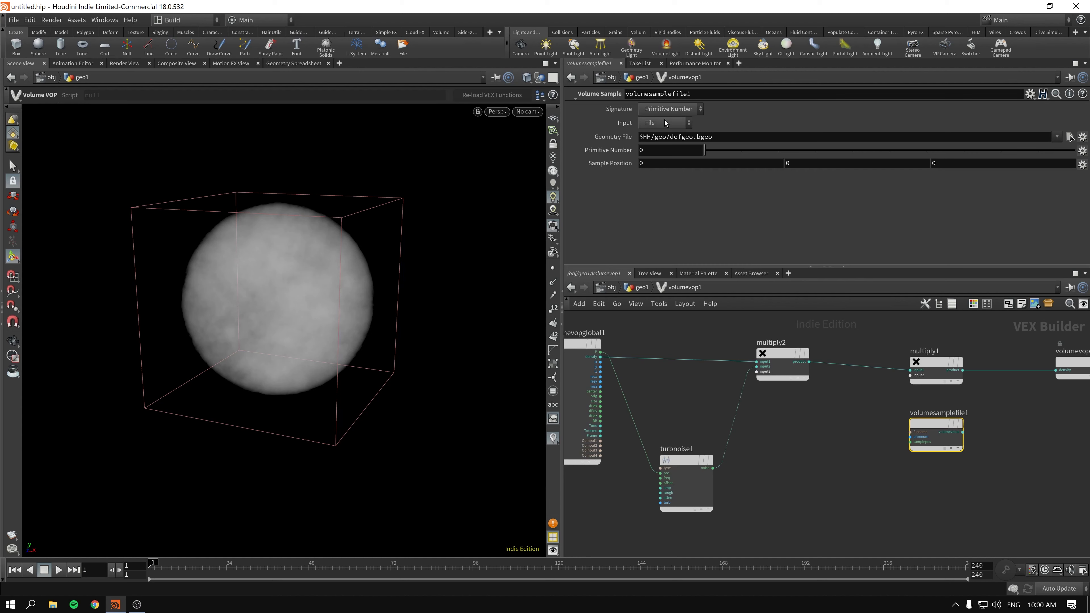
Keep the Volume Sample's Signature on Primitive Number and set its Input to First Input.
left_click(681, 110)
left_click(666, 121)
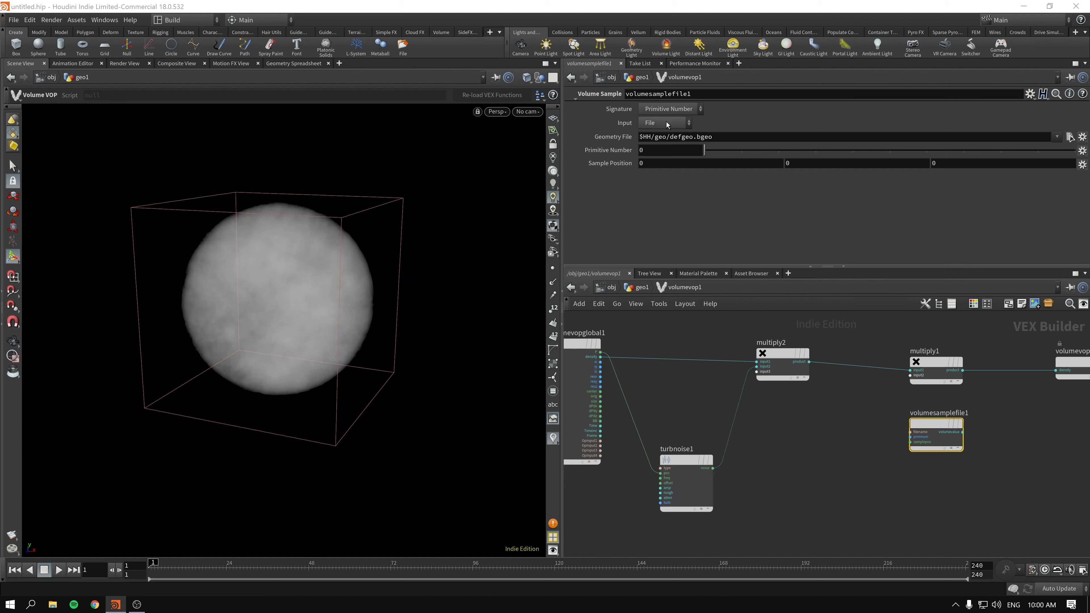
left_click(670, 124)
left_click(658, 147)
Connect volumevopglobal1's OpInput1 to the filename input of volumesamplefile1.
scroll(680, 369, "up", 1)
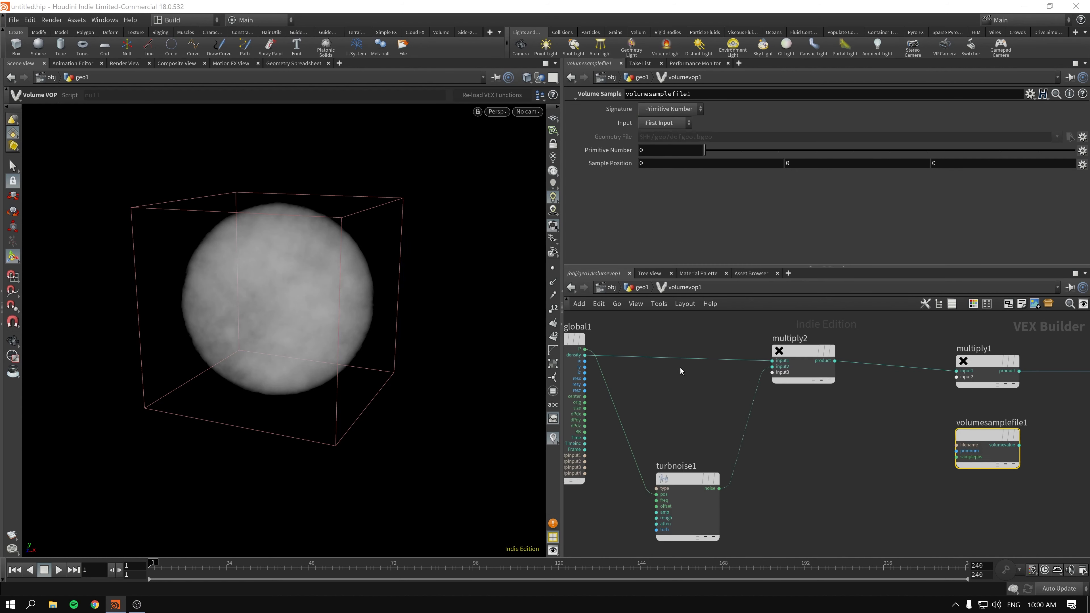
middle_click_drag(681, 369, 800, 368)
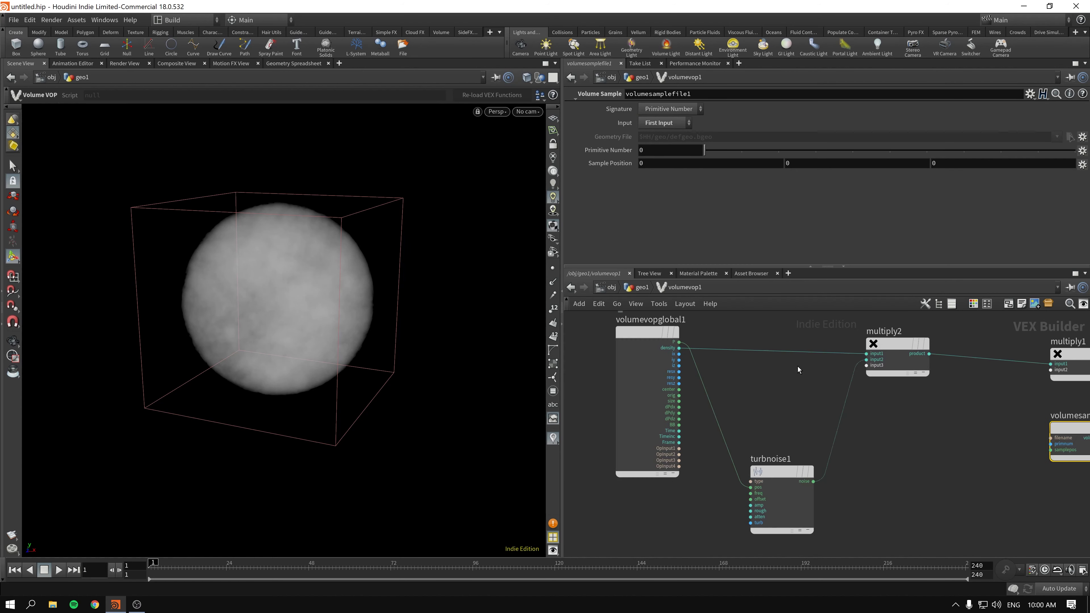
left_click(679, 449)
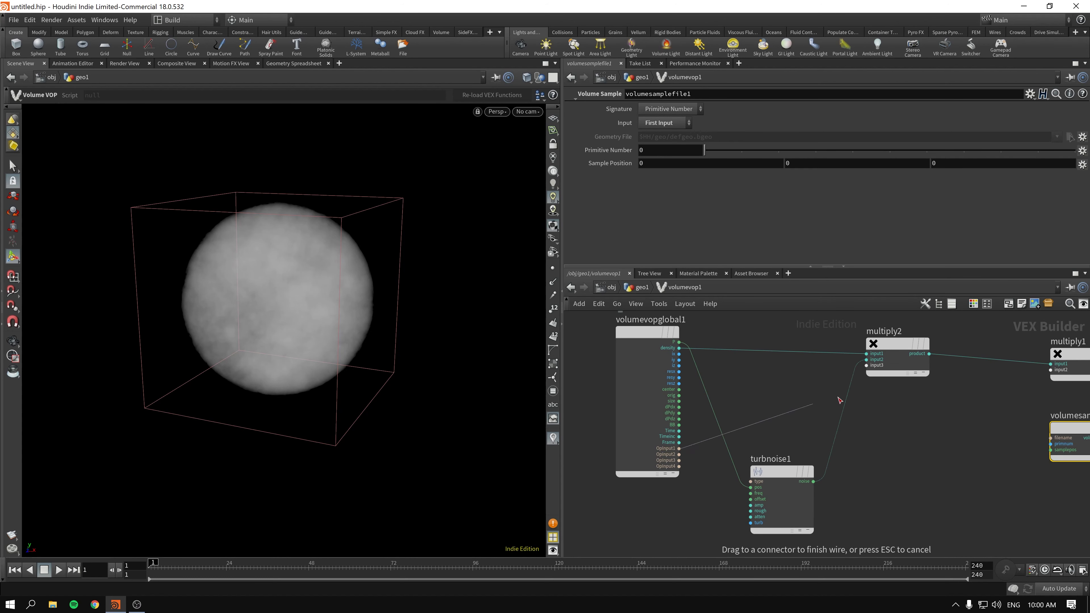
left_click(1049, 437)
middle_click_drag(936, 394, 736, 381)
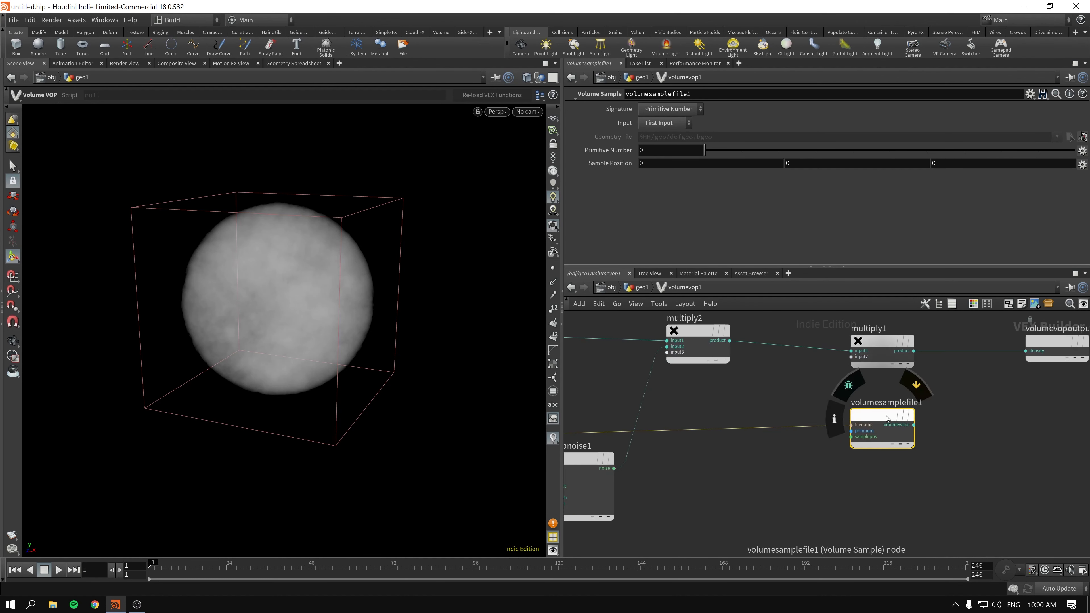
Connect volumesamplefile1's volumevalue output to the density input of volumevopoutput1.
left_click_drag(885, 418, 875, 423)
left_click(904, 430)
left_click(1025, 359)
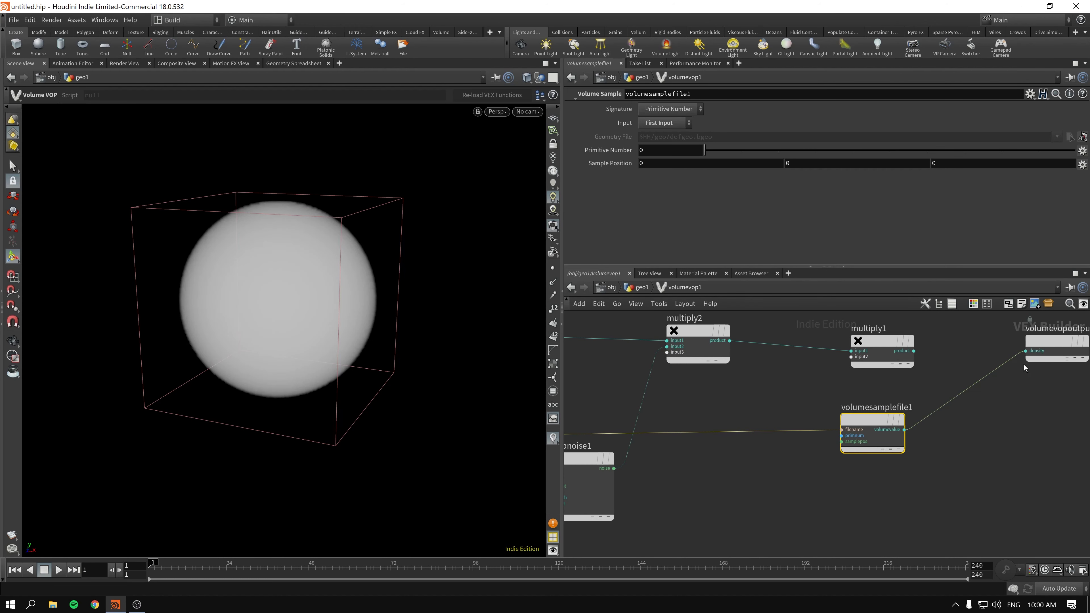
Spread out the VOP network, moving multiply2 above the other nodes and turbnoise1 beside volumevopglobal1.
left_click(754, 549)
scroll(716, 510, "down", 3)
left_click_drag(633, 482, 645, 346)
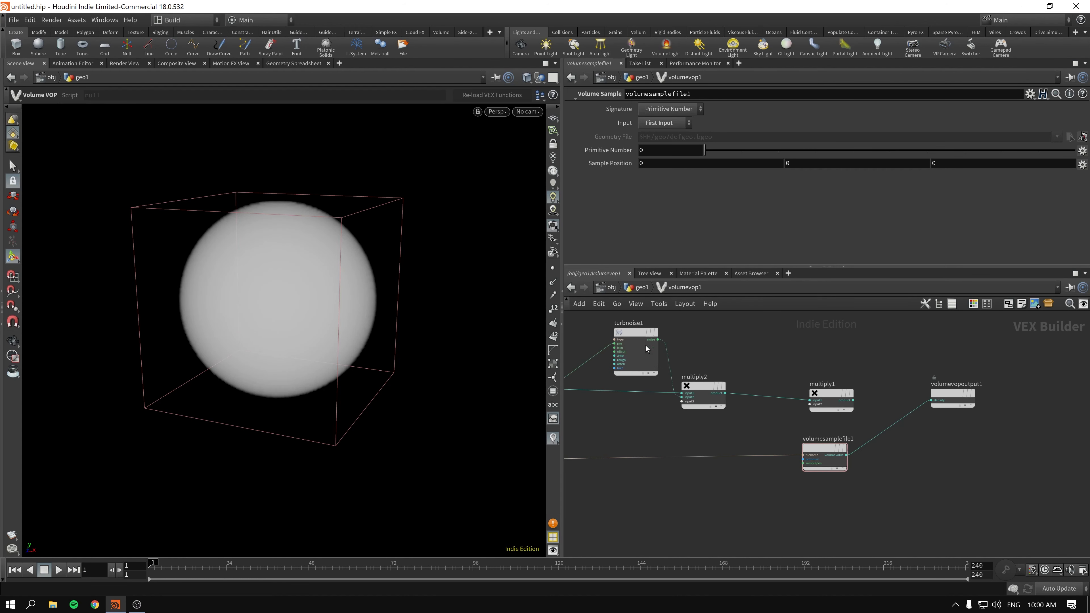
middle_click_drag(732, 366, 847, 405)
left_click_drag(819, 423, 834, 339)
left_click_drag(750, 382, 778, 418)
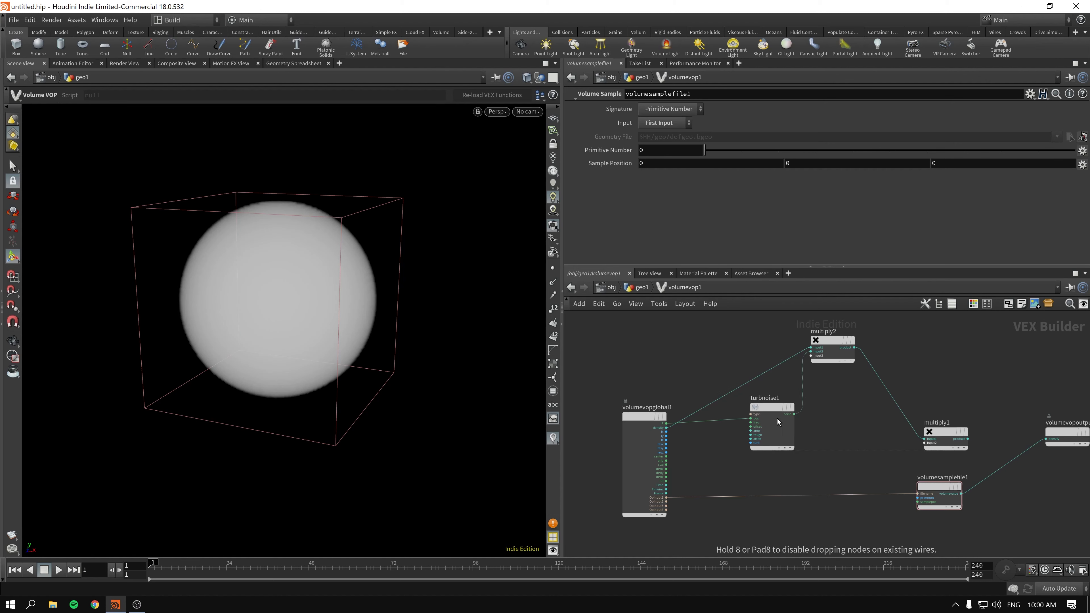
middle_click_drag(837, 444, 827, 433)
scroll(840, 463, "up", 2)
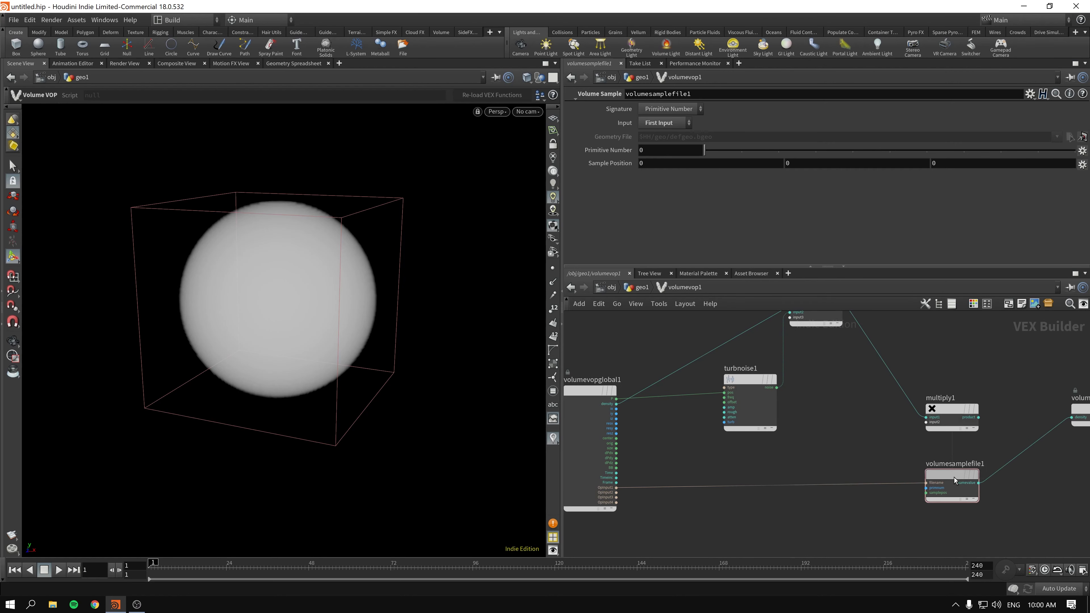
left_click_drag(953, 476, 961, 474)
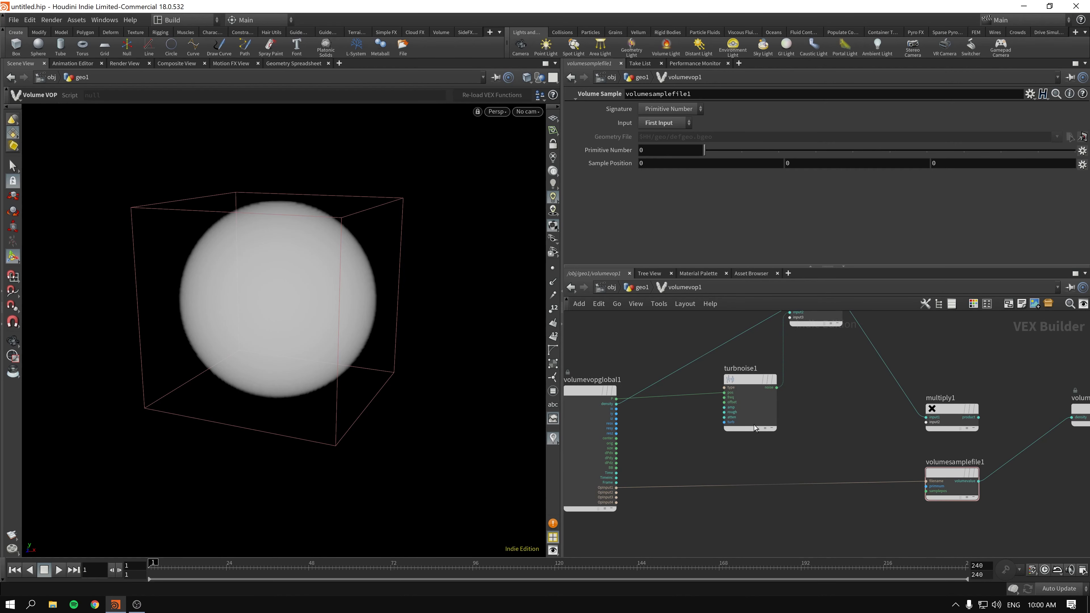
middle_click_drag(723, 452, 735, 449)
mouse_move(763, 377)
left_mouse_down()
mouse_move(783, 376)
mouse_move(770, 382)
left_mouse_up()
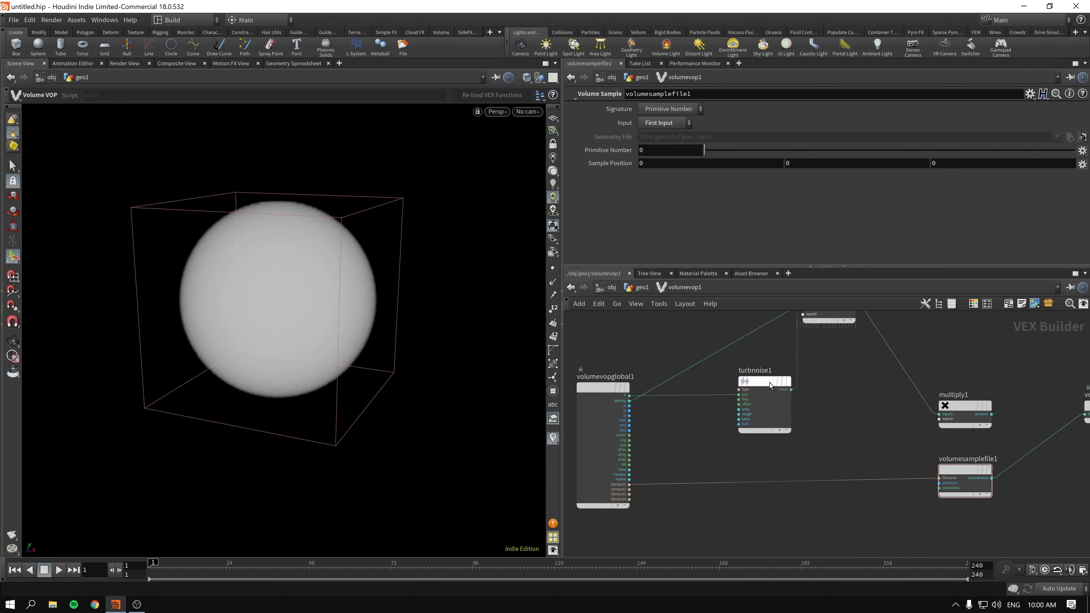
middle_click_drag(838, 398, 822, 417)
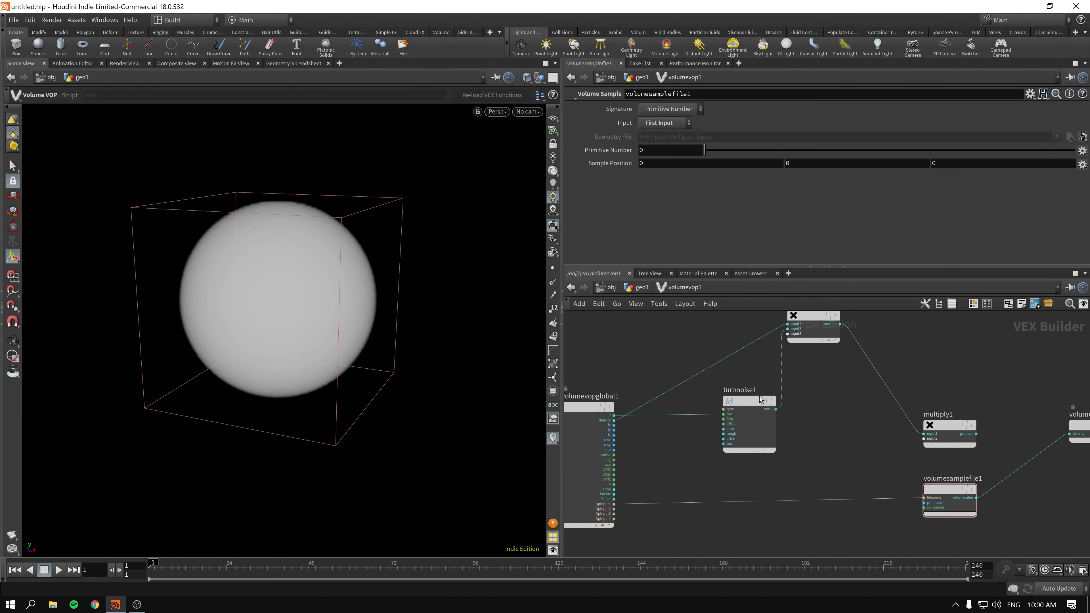
Delete the multiply2 and multiply1 nodes and move turbnoise1 slightly higher in the network.
left_click(753, 401)
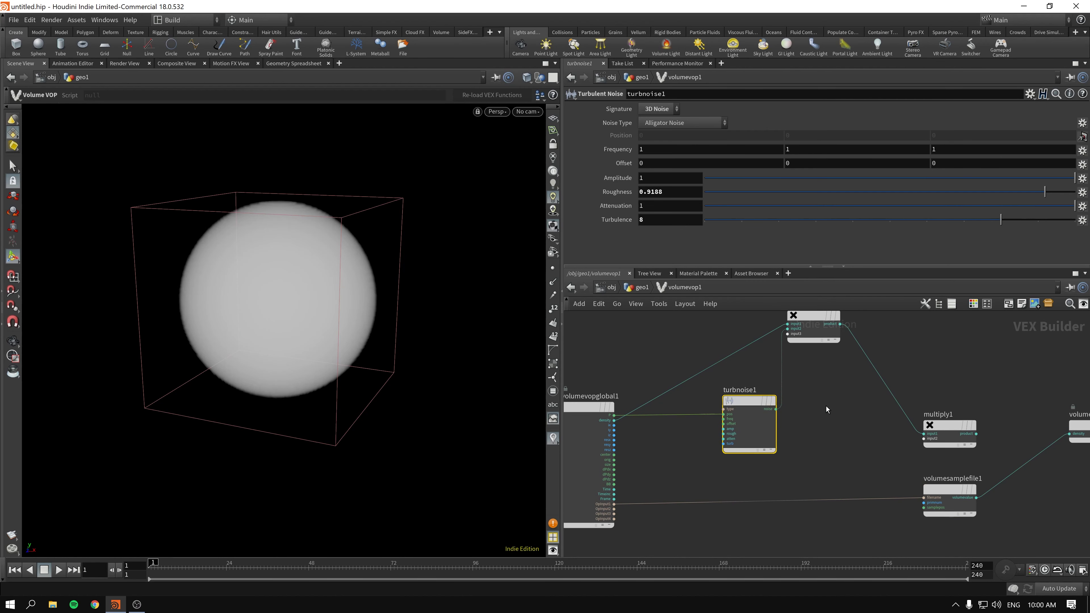
left_click(813, 316)
key("Delete")
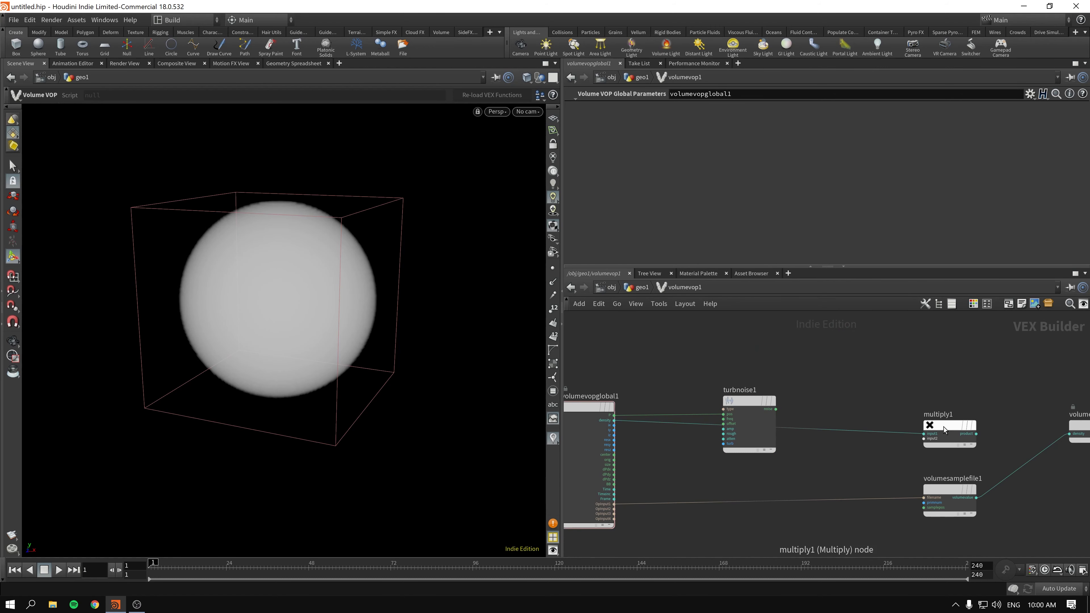
left_click_drag(943, 427, 937, 388)
key("ctrl+z")
key("ctrl+z")
key("ctrl+z")
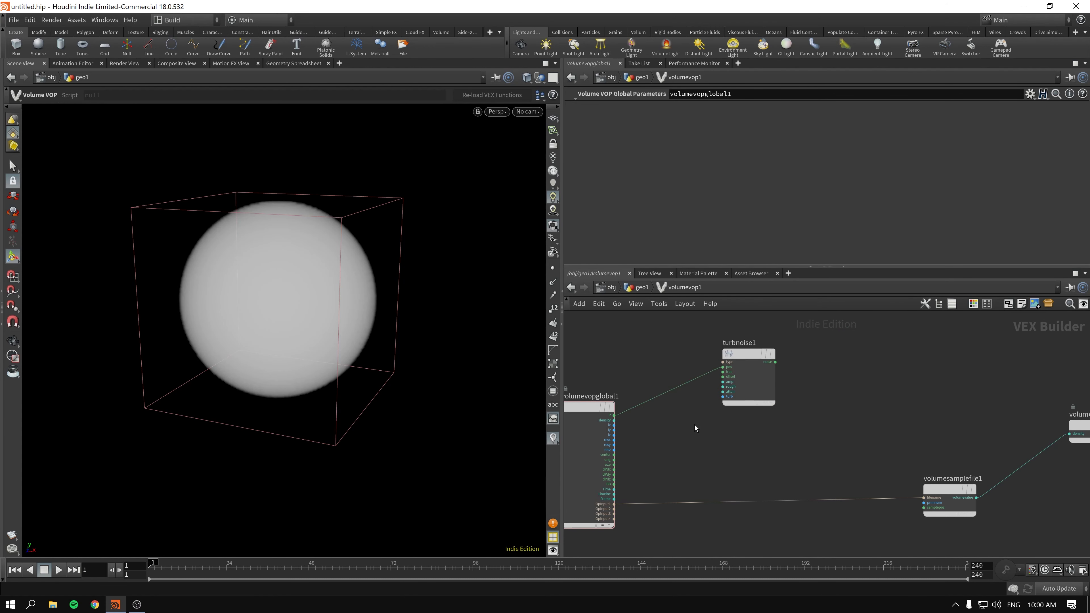
Add an Add node and place it between turbnoise1 and volumesamplefile1.
key("Tab")
type("add")
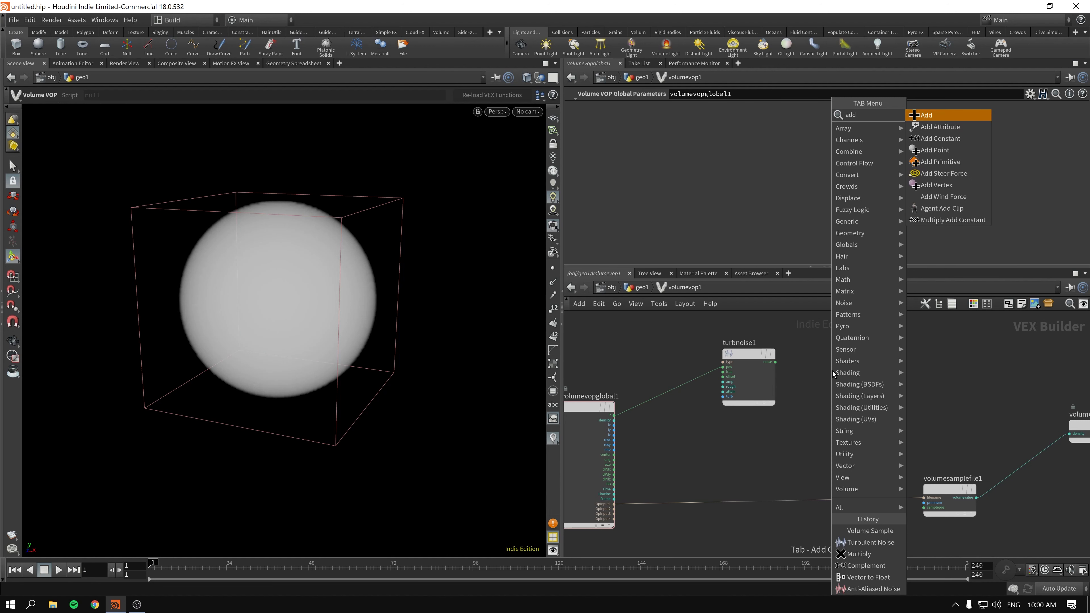
key("Return")
left_click(862, 386)
scroll(843, 388, "up", 2)
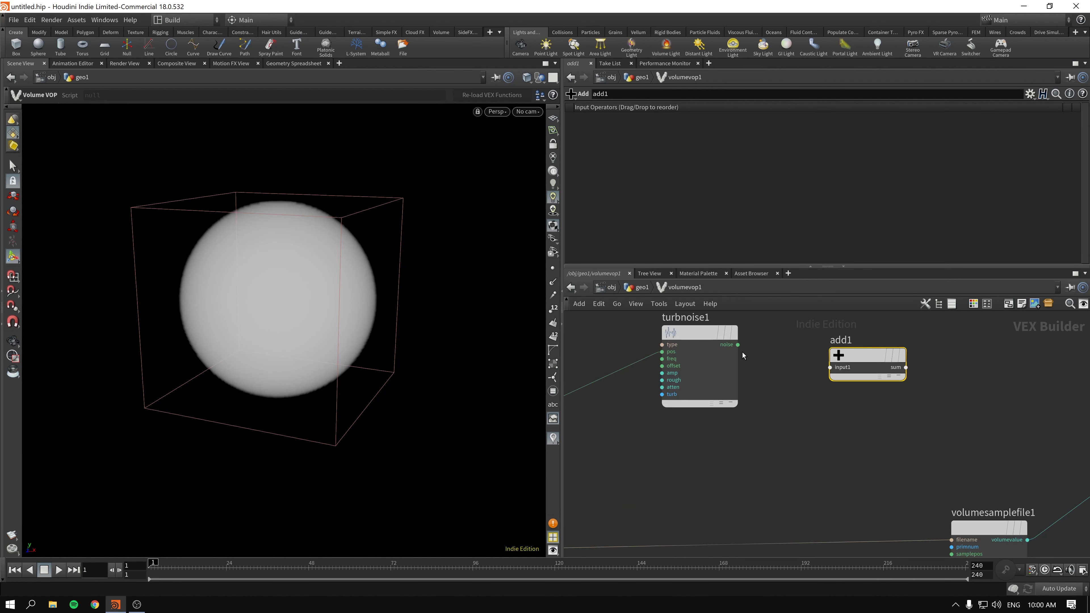
Connect volumevopglobal1's density to add1's first input and add1's sum to the samplepos input of volumesamplefile1.
scroll(744, 355, "down", 2)
left_click_drag(658, 408, 1030, 513)
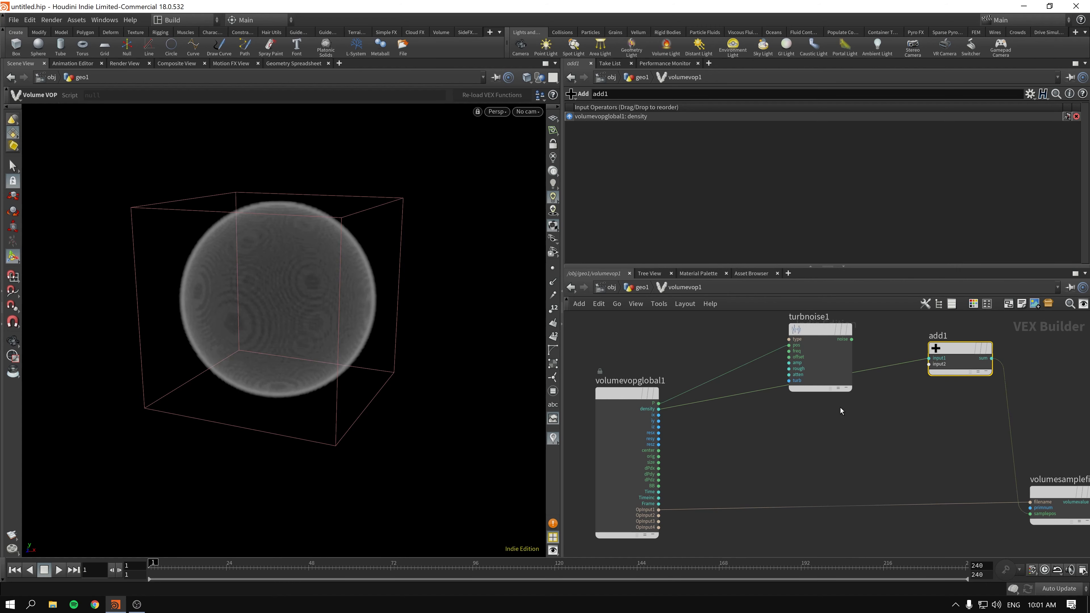
middle_click_drag(1043, 495, 956, 480)
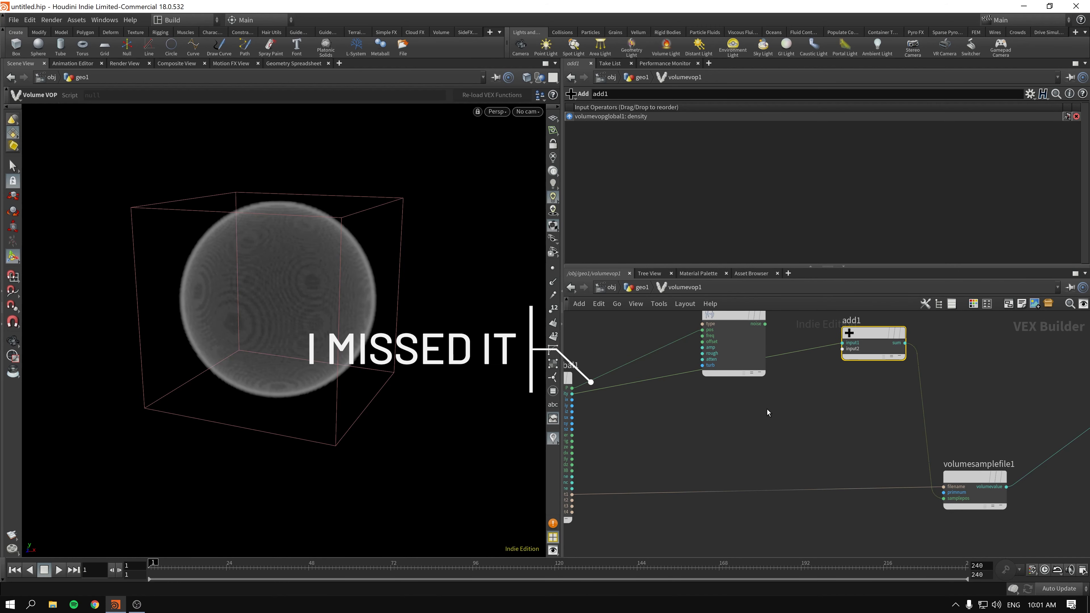
middle_click_drag(767, 409, 877, 415)
Connect turbnoise1's noise to add1's second input and replace the density wire on its first input with volumevopglobal1's P.
left_click_drag(681, 394, 943, 372)
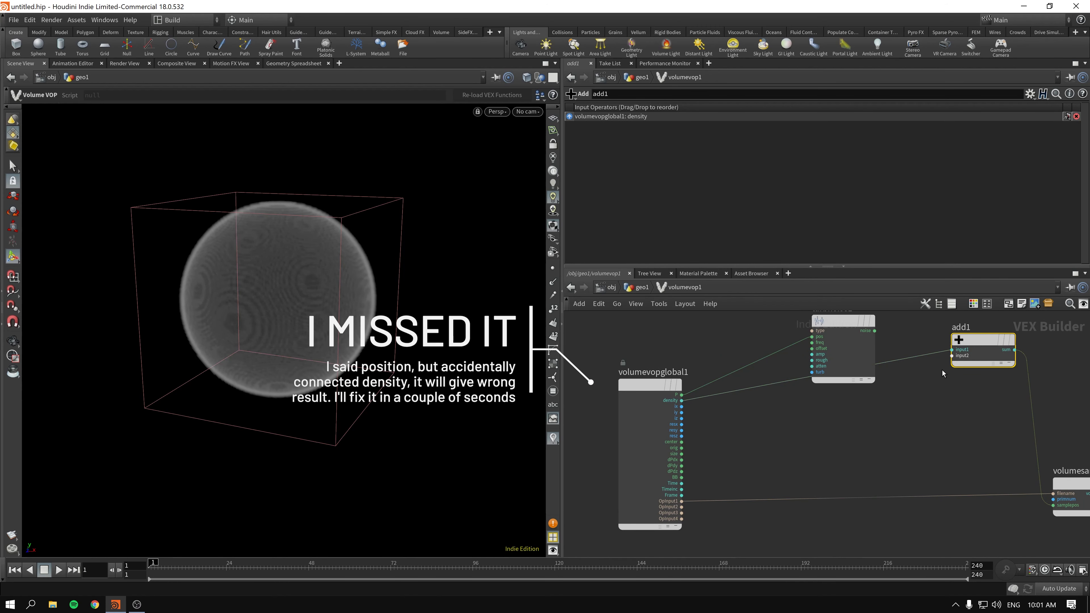
middle_click_drag(917, 440, 838, 432)
left_click_drag(904, 328, 856, 373)
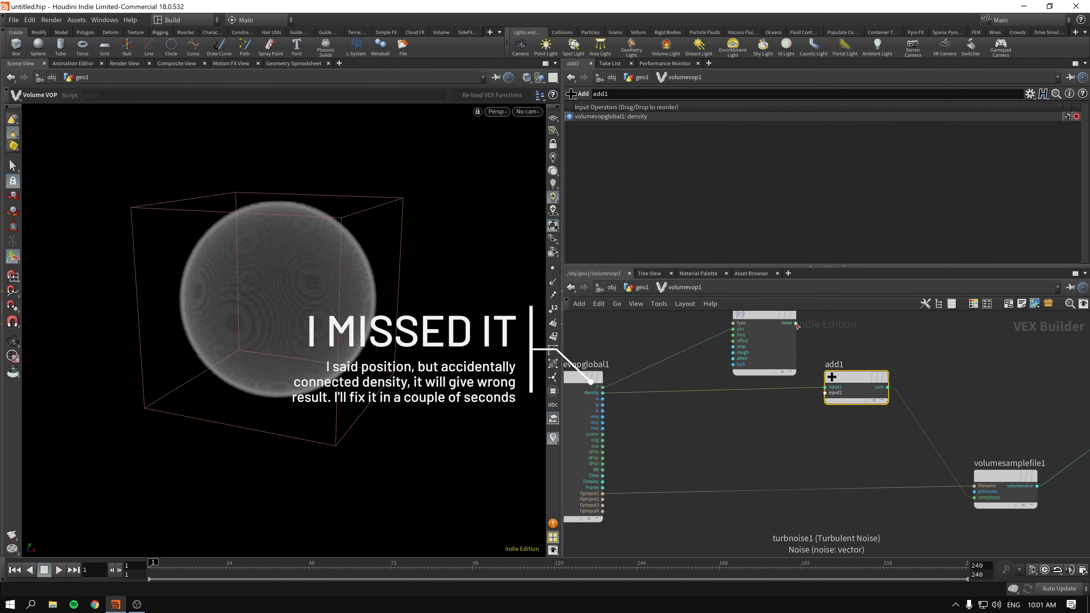
left_click_drag(795, 323, 825, 392)
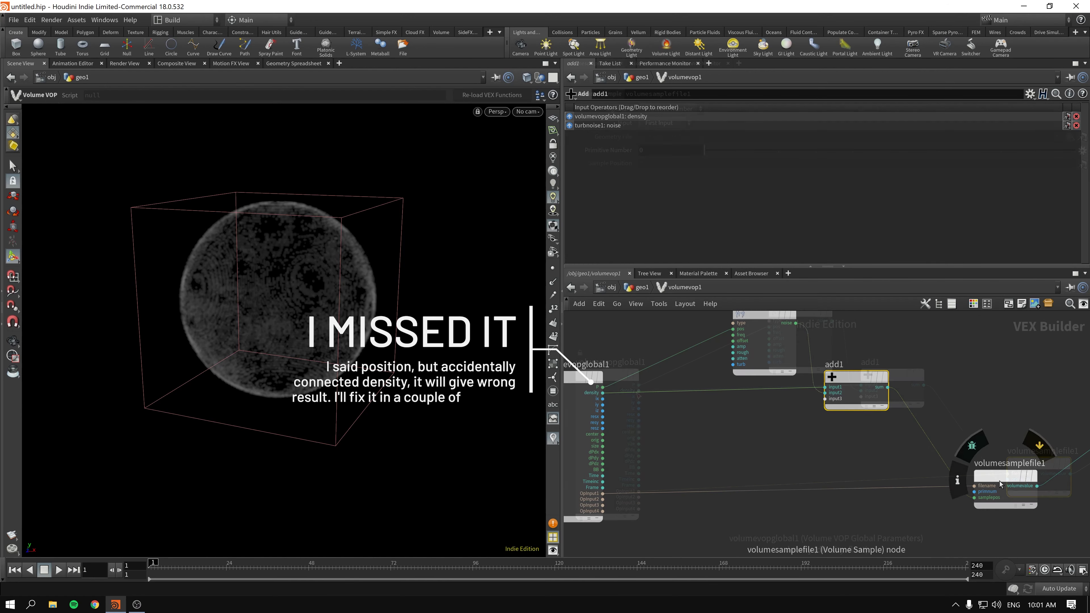
mouse_move(639, 385)
left_mouse_down()
mouse_move(859, 384)
mouse_move(638, 384)
left_mouse_up()
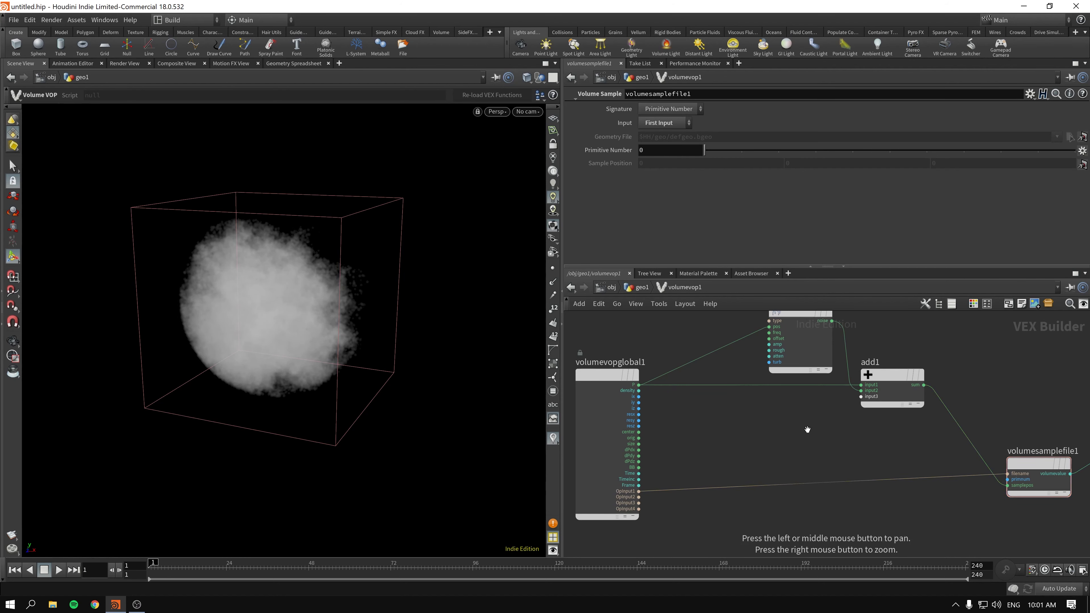
Rearrange the network so add1 sits before volumesamplefile1, with volumevopoutput1 level with the sample node.
middle_click_drag(840, 430, 811, 434)
left_click_drag(876, 387, 781, 427)
middle_click_drag(1005, 470, 907, 473)
left_click_drag(907, 474, 913, 460)
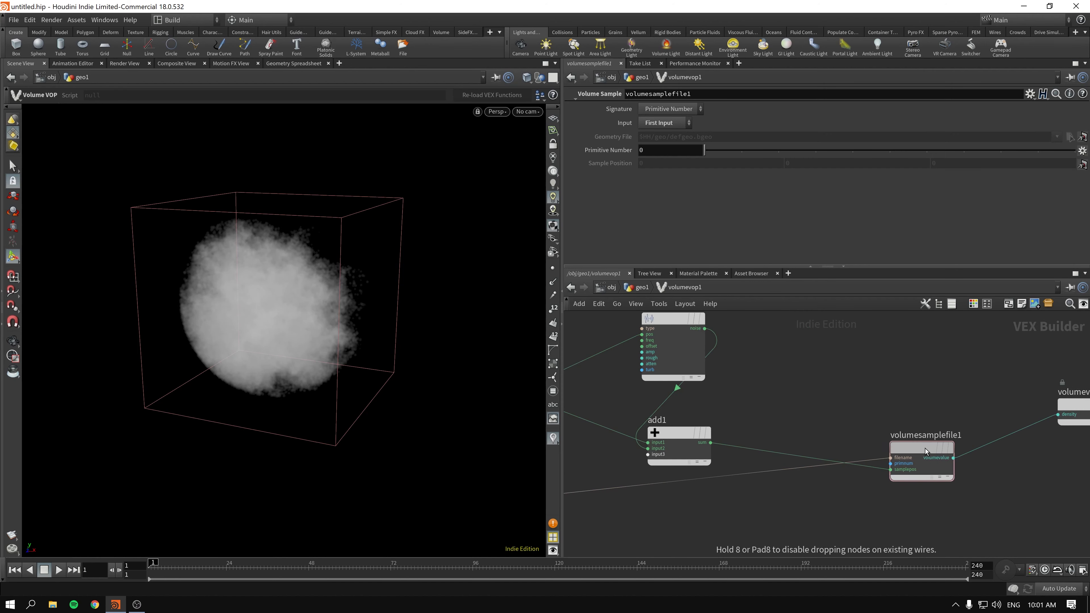
left_click_drag(1065, 408, 1038, 457)
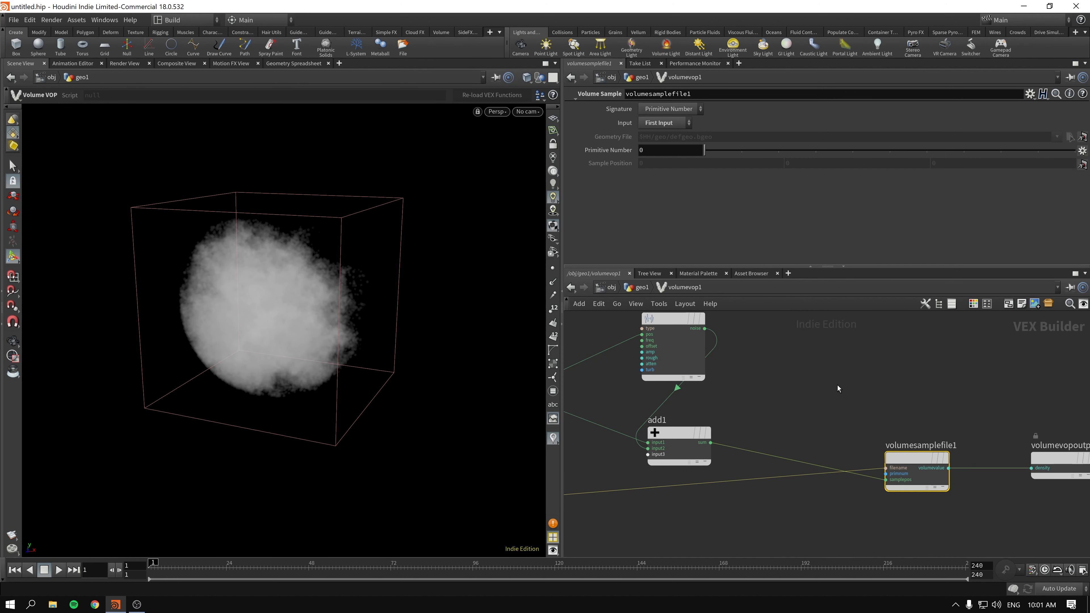
left_click(795, 393)
left_click_drag(352, 317, 469, 378, "alt")
key("Return")
left_click_drag(671, 434, 799, 400)
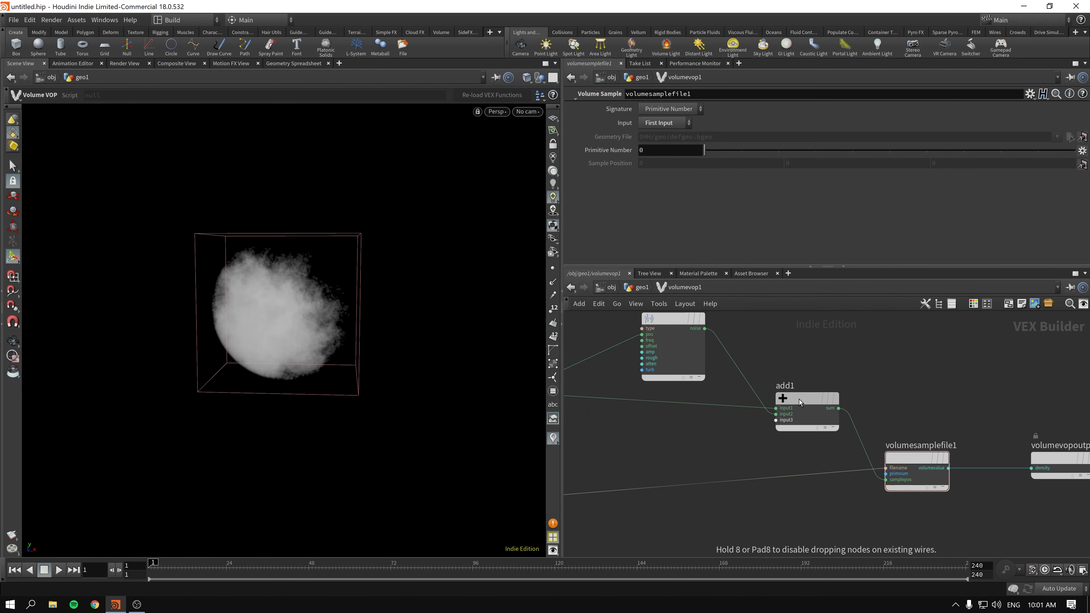
Set turbnoise1's Roughness to 0.8238 and its Amplitude to 2.
left_click(921, 461)
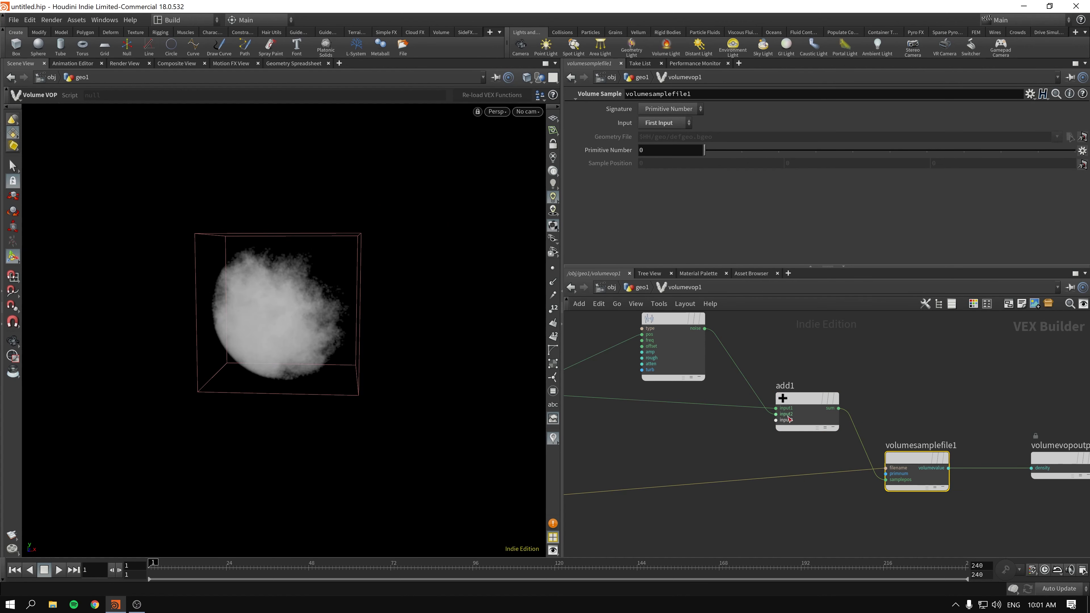
left_click(797, 397)
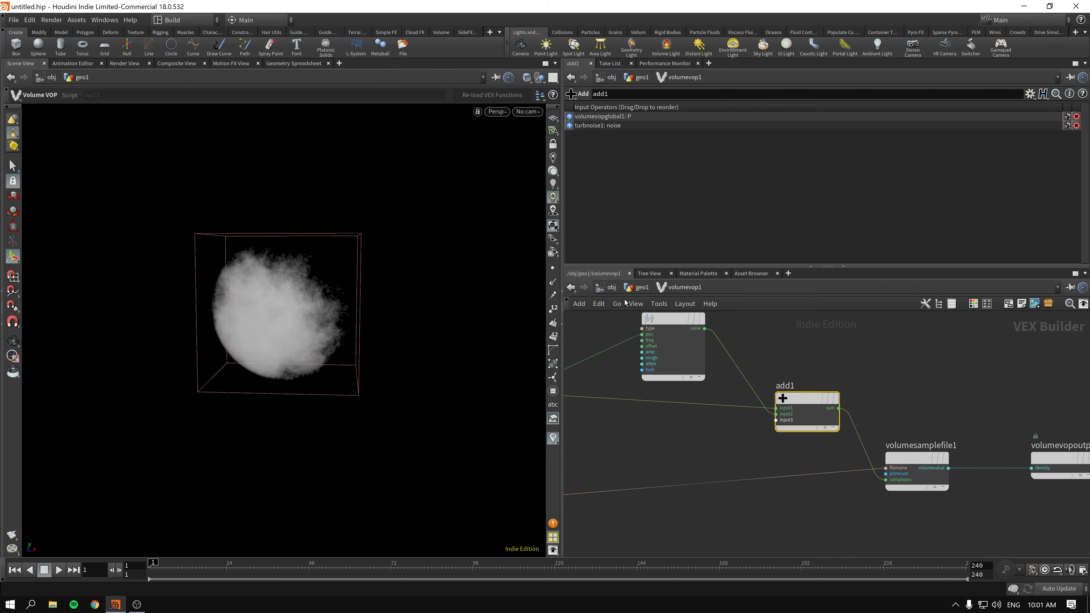
left_click(676, 321)
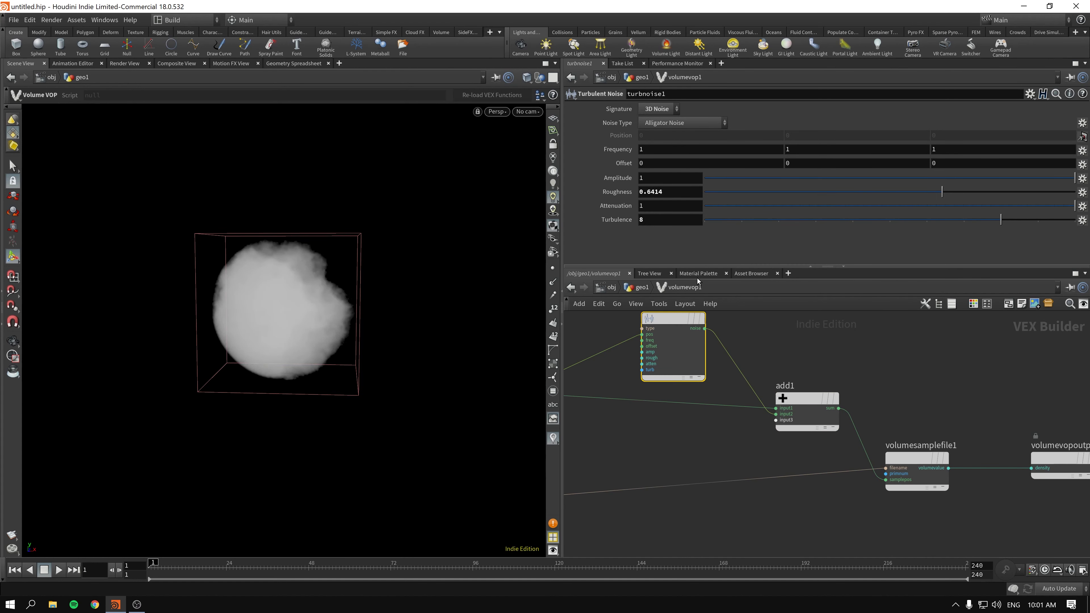
left_click_drag(1023, 192, 1009, 192)
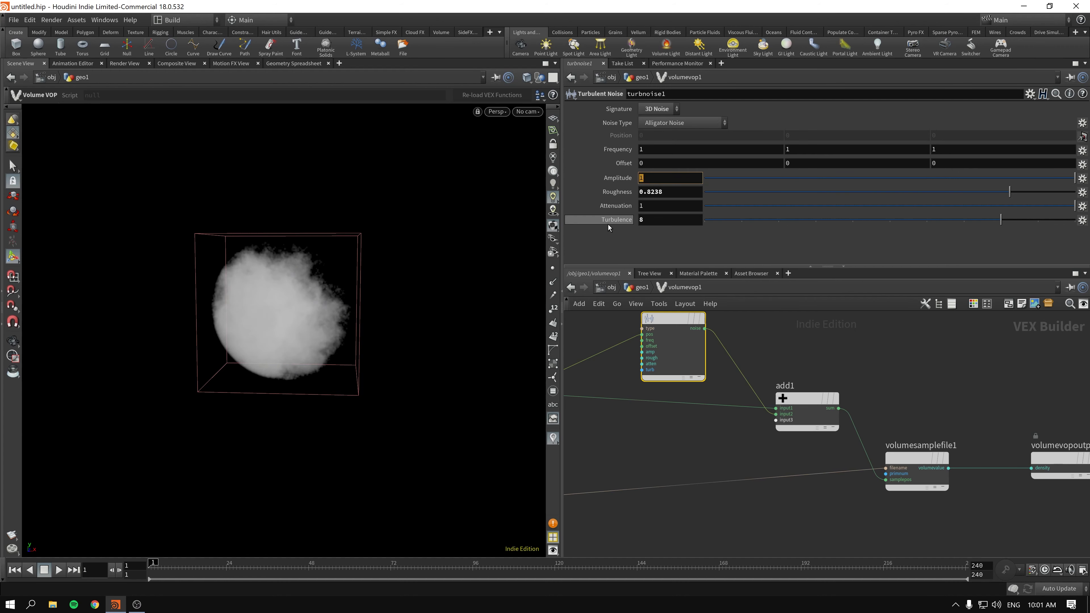
type("2")
key("Return")
key("Escape")
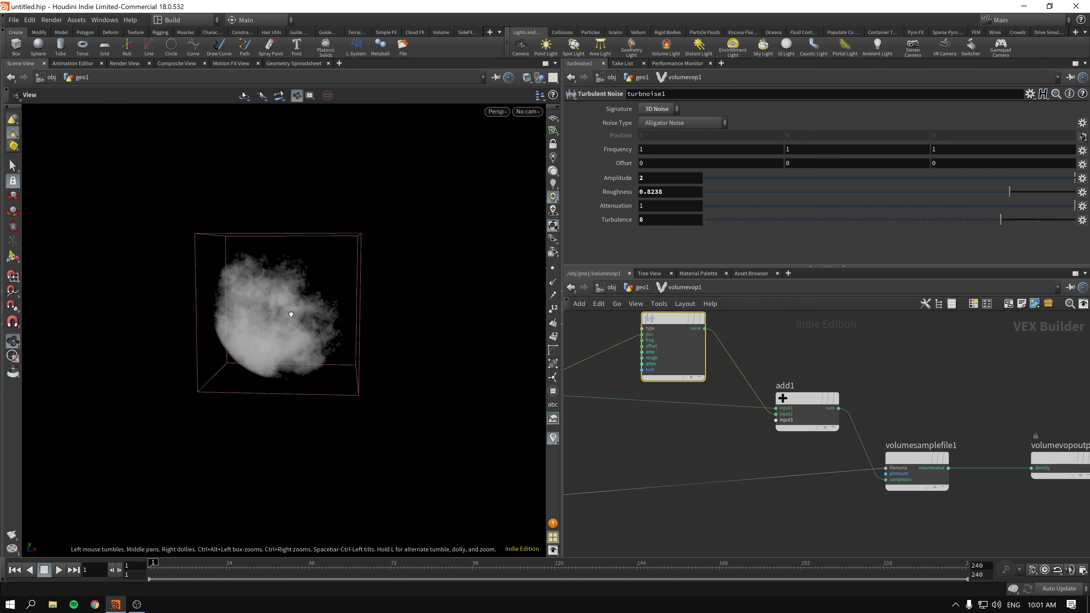
left_click_drag(291, 314, 316, 306)
key("Return")
Switch turbnoise1's Noise Type to Sparse Convolution Noise and set its Roughness to 0.6874.
left_click(680, 123)
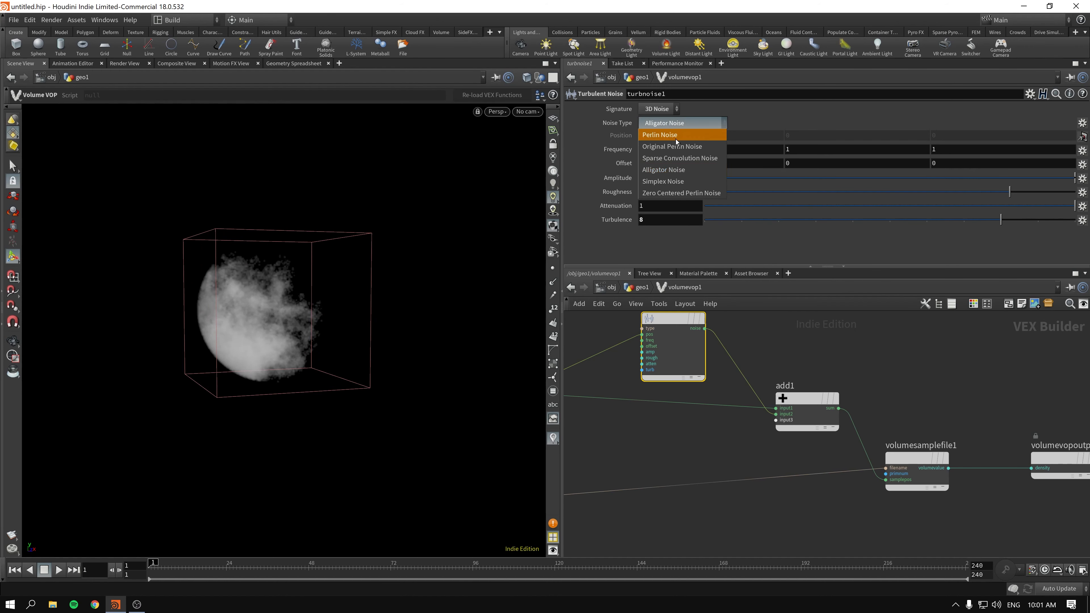
left_click(680, 158)
key("Escape")
left_click_drag(324, 311, 300, 323)
key("Return")
left_click_drag(948, 194, 958, 194)
key("Escape")
left_click_drag(472, 266, 297, 322)
key("Return")
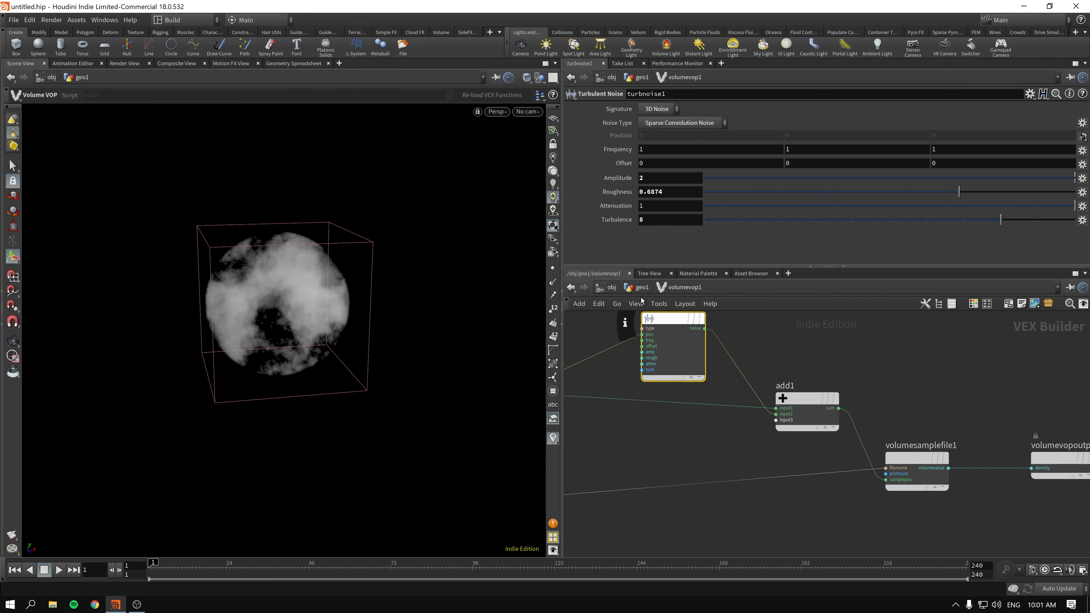
Return to the geo1 network and move volumevop1 and vdbfrompolygons1 apart to make room for another node.
left_click(641, 288)
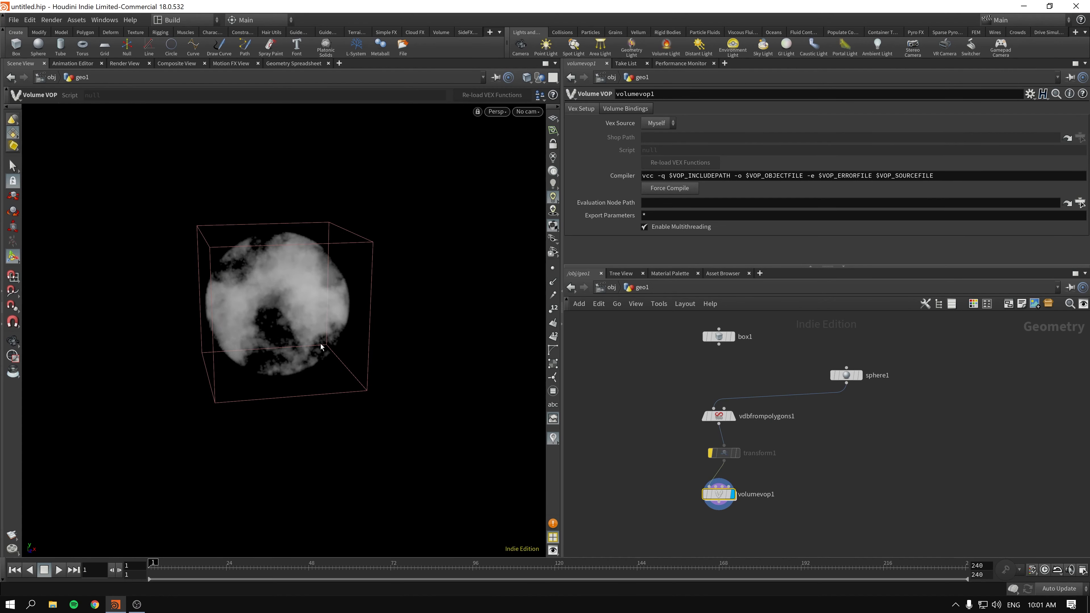
left_click_drag(322, 344, 304, 339)
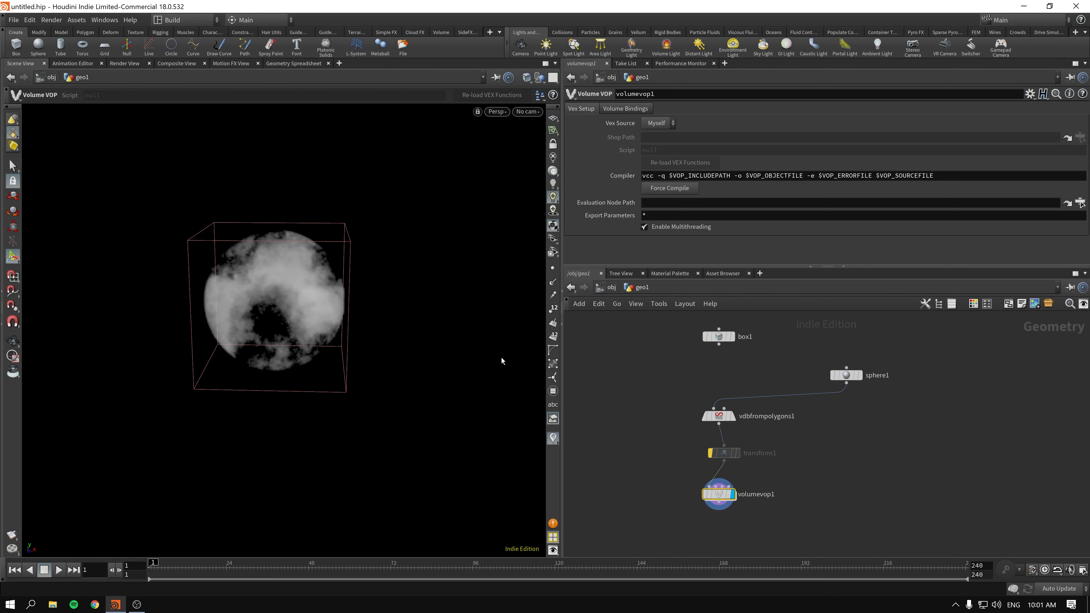
left_click_drag(741, 501, 648, 504)
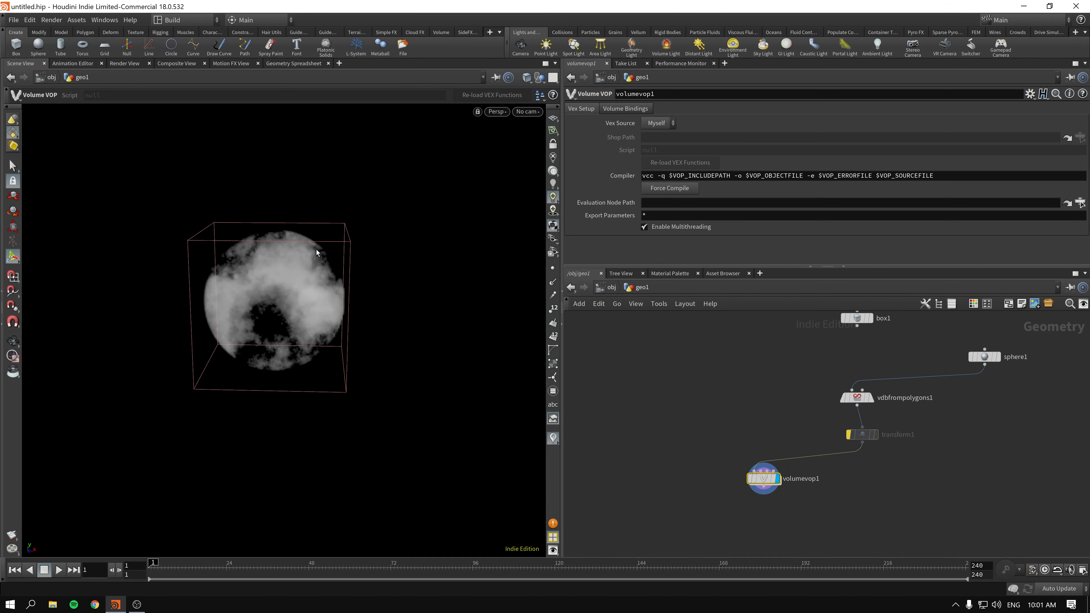
left_click_drag(213, 316, 220, 301, "alt")
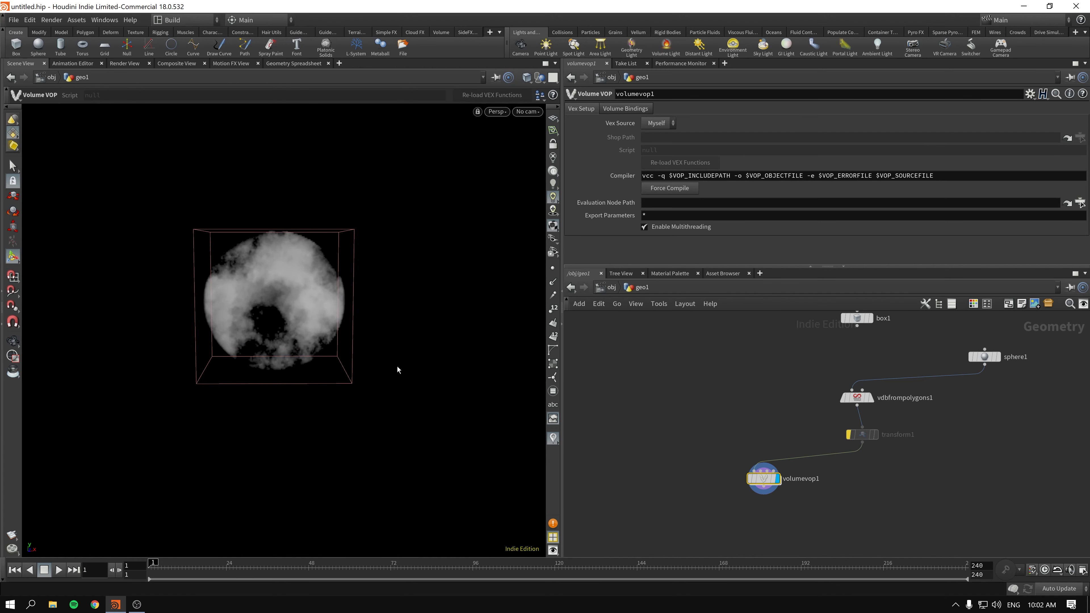
left_click_drag(860, 397, 760, 373)
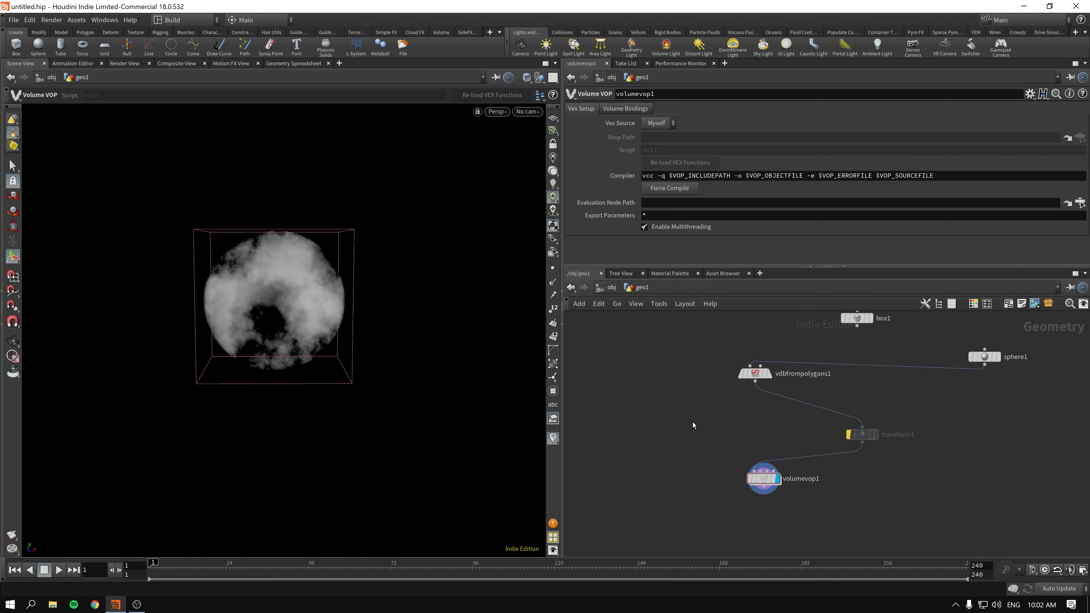
Add a VDB Activate node fed by vdbfrompolygons1 and wire its output into volumevop1 in place of the transform branch.
key("Tab")
type("vdb")
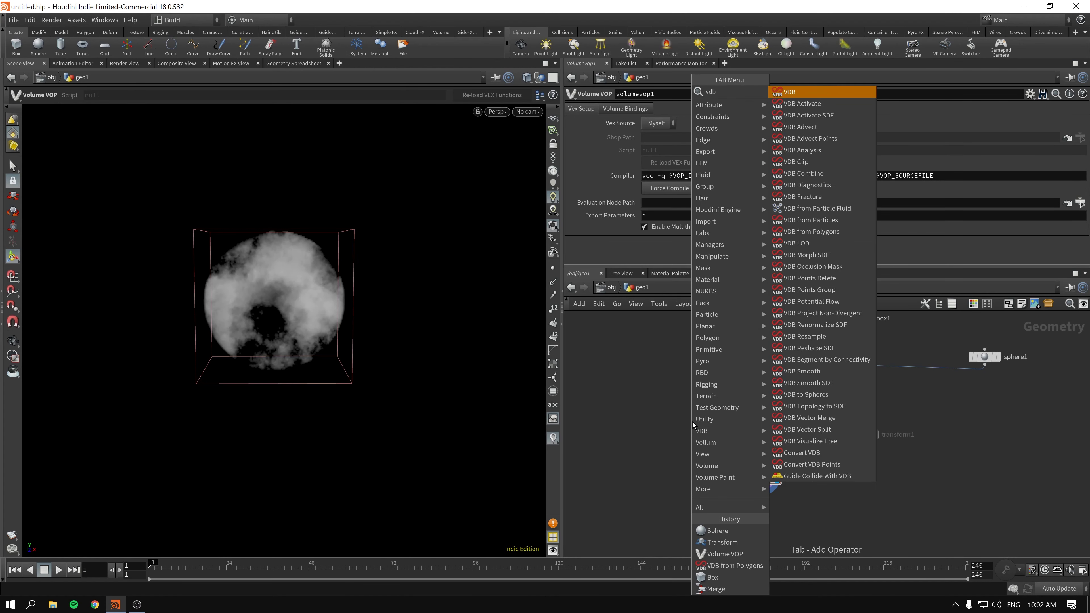
type("ac")
key("Return")
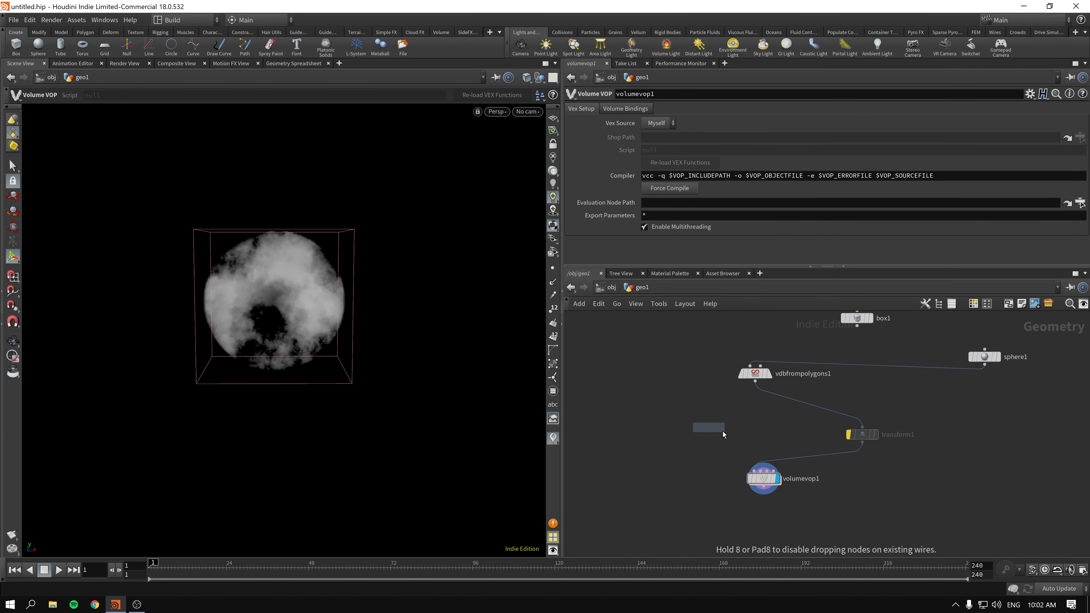
left_click(759, 431)
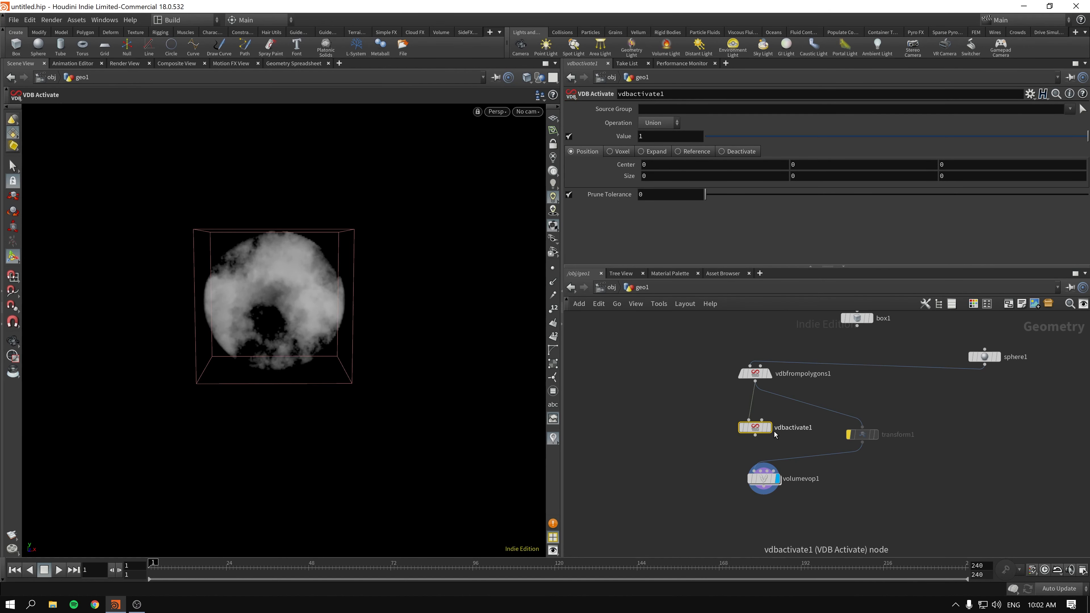
left_click_drag(755, 435, 753, 470)
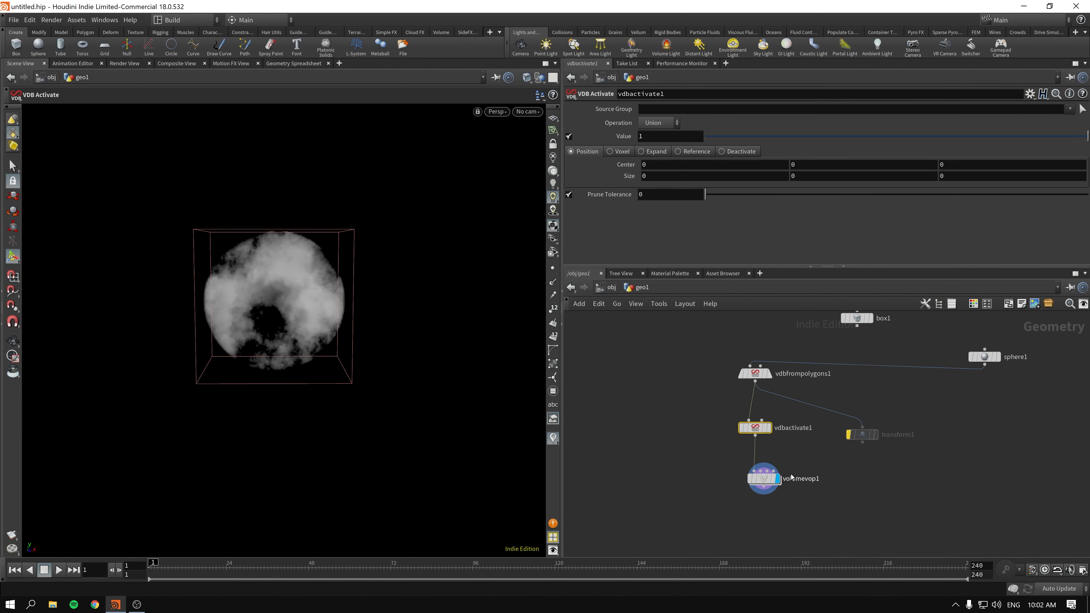
Set vdbactivate1 to Expand mode with 10 Voxels to Expand, and display volumevop1's result.
left_click(769, 428)
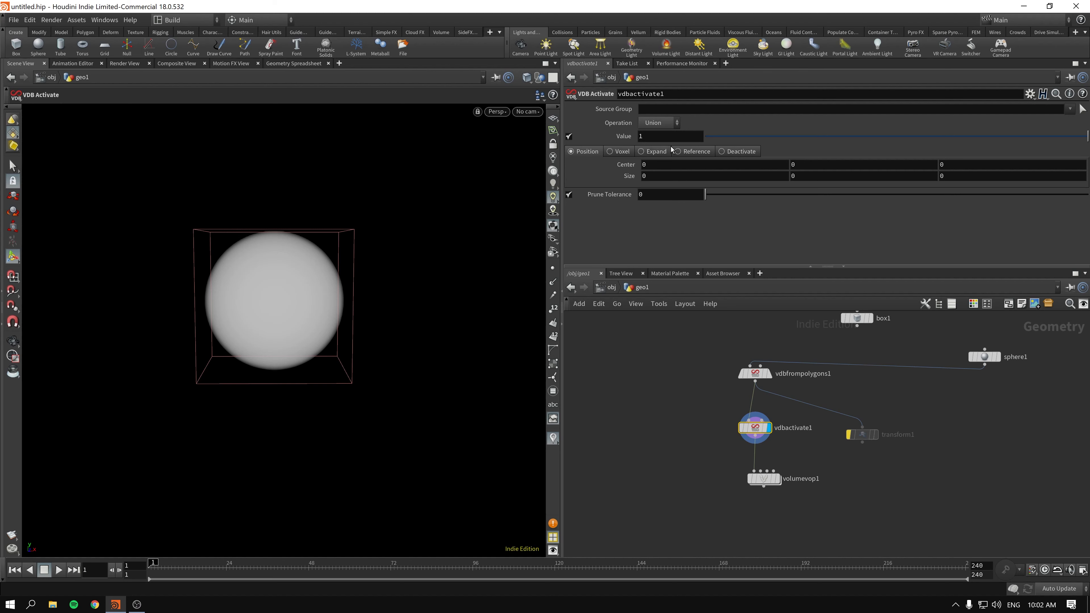
left_click(642, 152)
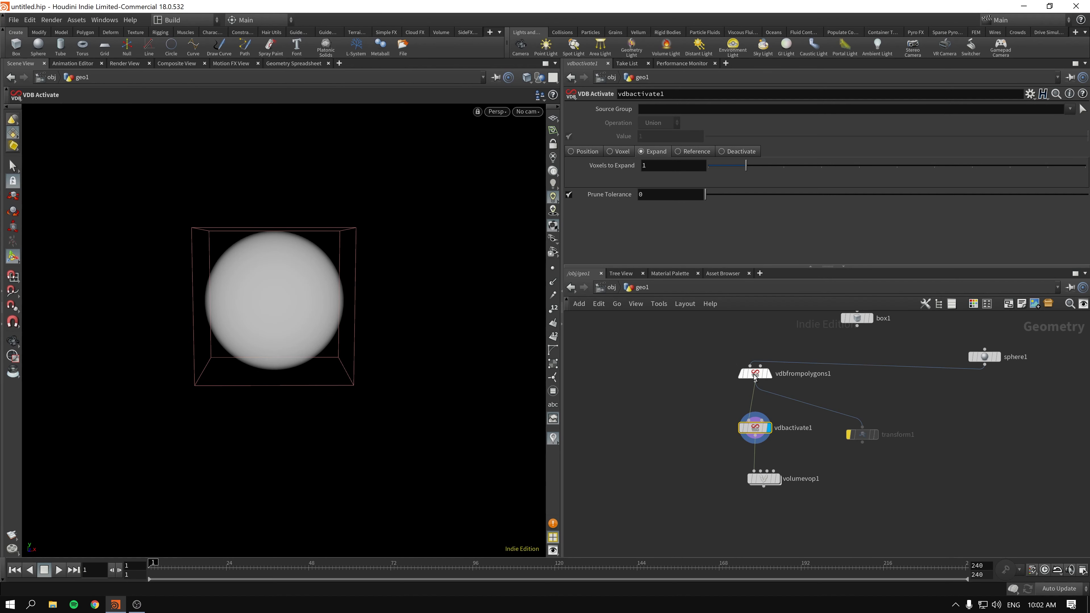
left_click_drag(749, 169, 1086, 167)
left_click(777, 478)
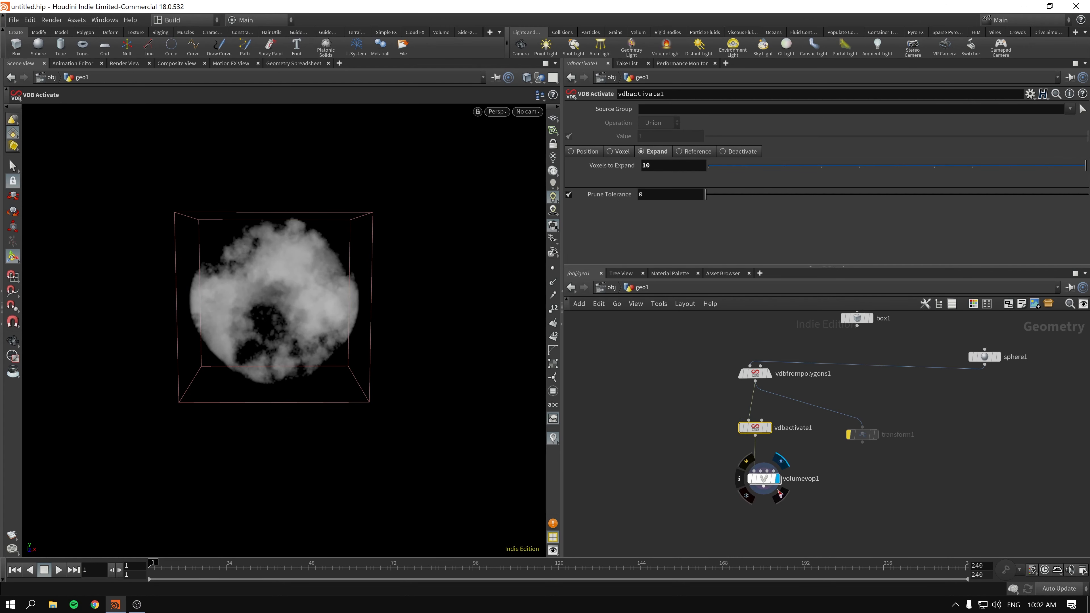
Compare the cloud with vdbactivate1 bypassed and active, and view it from another angle.
left_click(763, 478)
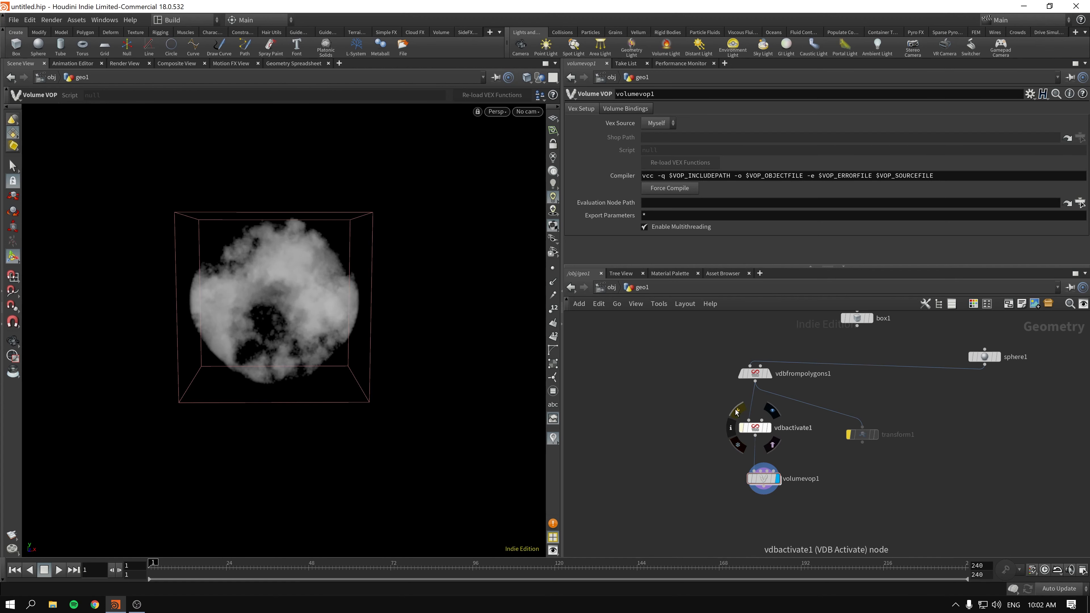
left_click(740, 411)
left_click(741, 412)
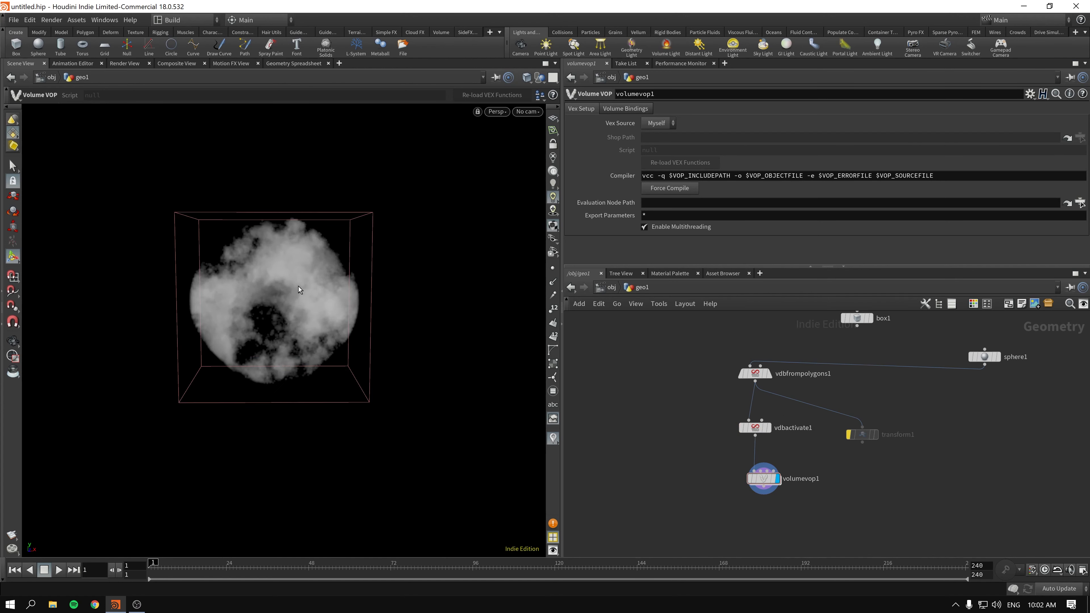
key("Escape")
left_click_drag(299, 280, 261, 275)
key("Escape")
Set vdbactivate1's Voxels to Expand to 20.
left_click(757, 429)
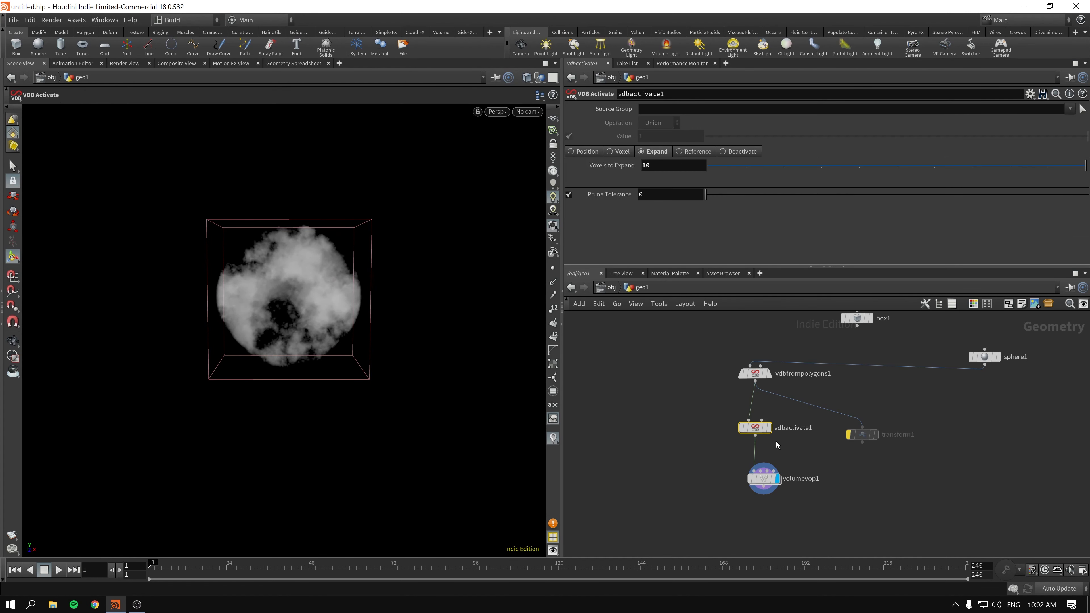
double_click(648, 165)
type("20")
key("Return")
Go inside volumevop1 and rearrange the nodes so turbnoise1 and add1 are spaced apart above volumesamplefile1.
left_click(763, 478)
double_click(763, 479)
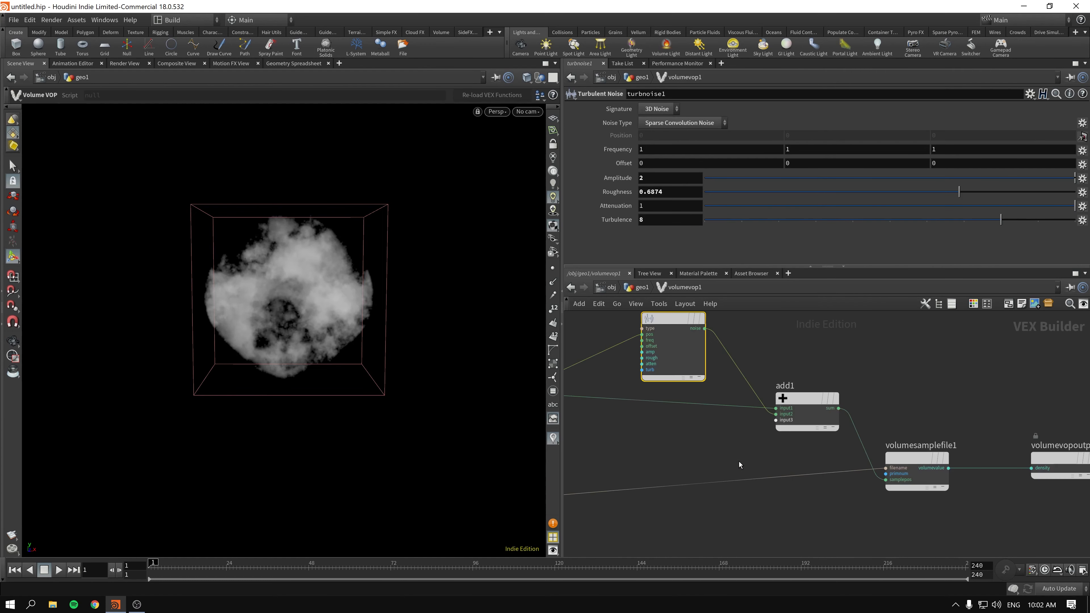
left_click(707, 343)
left_click_drag(707, 342, 678, 400)
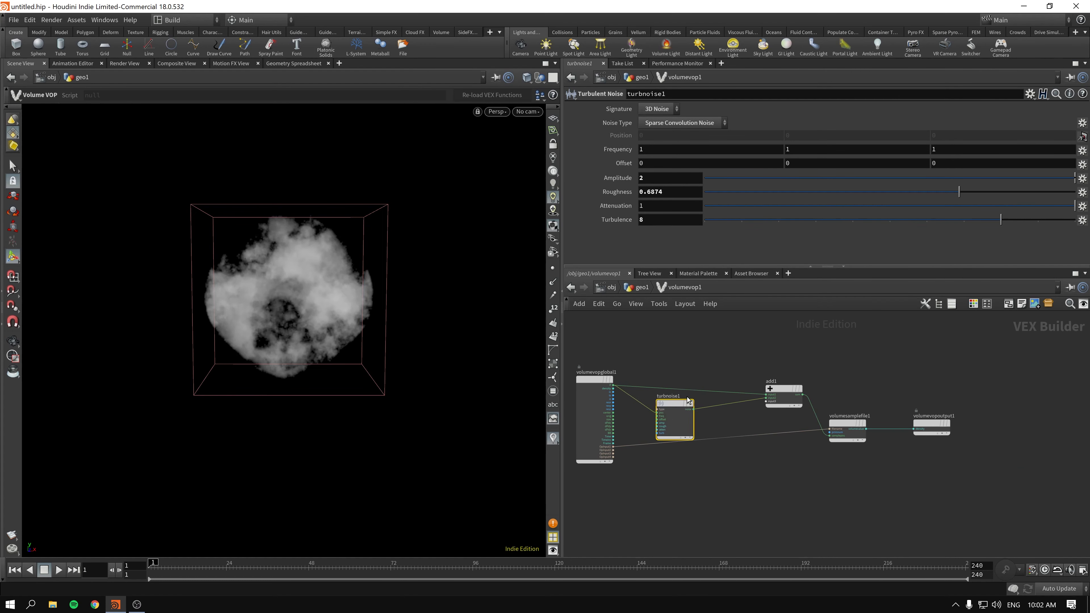
middle_click_drag(769, 347, 772, 376)
left_click_drag(794, 414, 783, 368)
left_click_drag(608, 411, 588, 367)
left_click_drag(680, 433, 677, 390)
left_click_drag(775, 371, 785, 357)
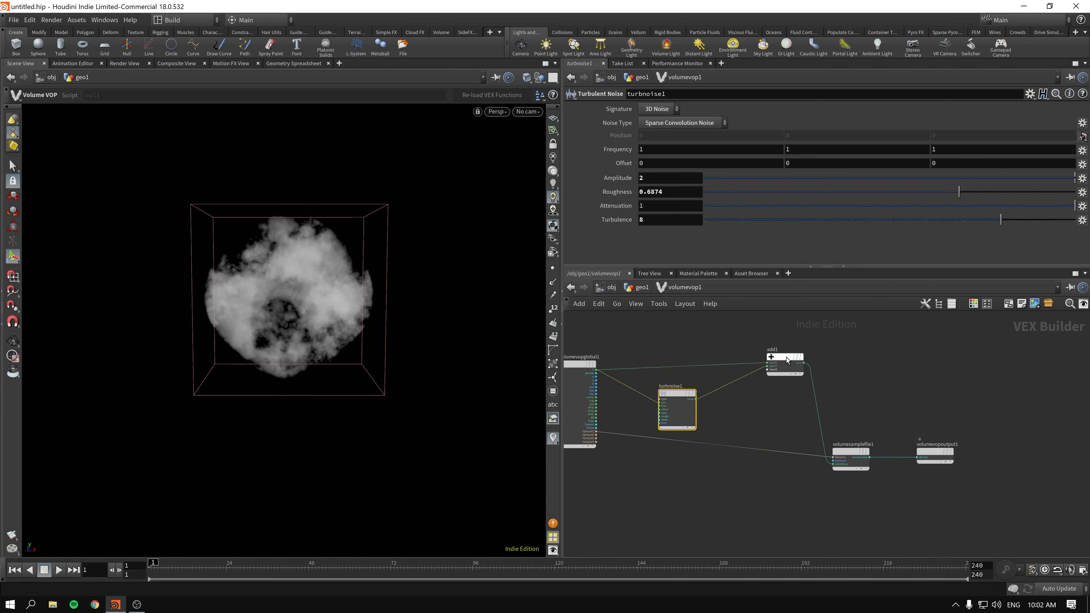
left_click_drag(679, 389, 697, 389)
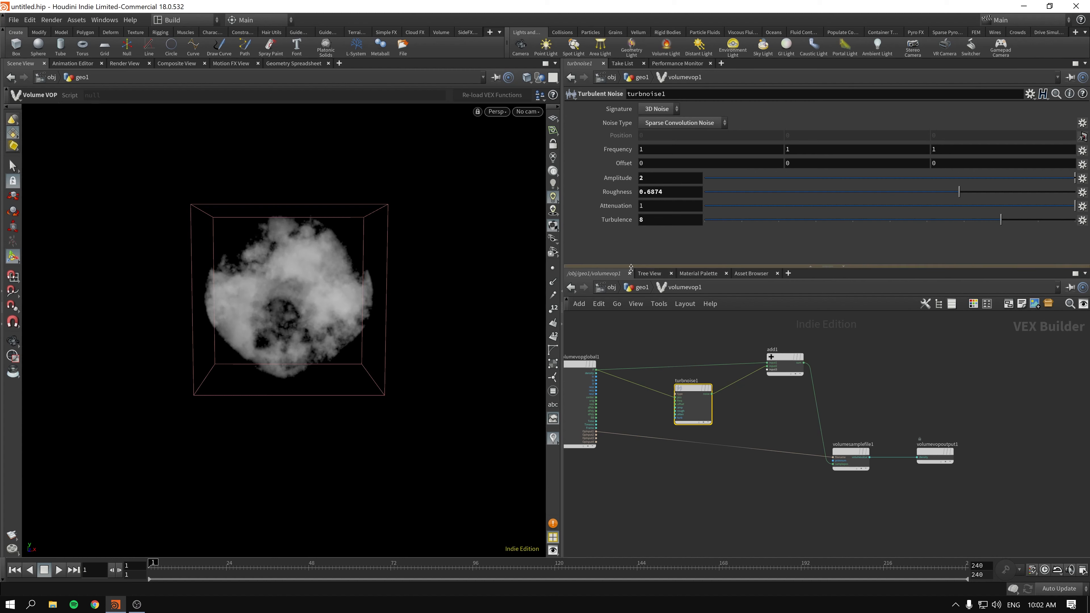
Set turbnoise1's Amplitude to 1 and its Roughness to 0.7065.
double_click(673, 180)
type("1")
key("Return")
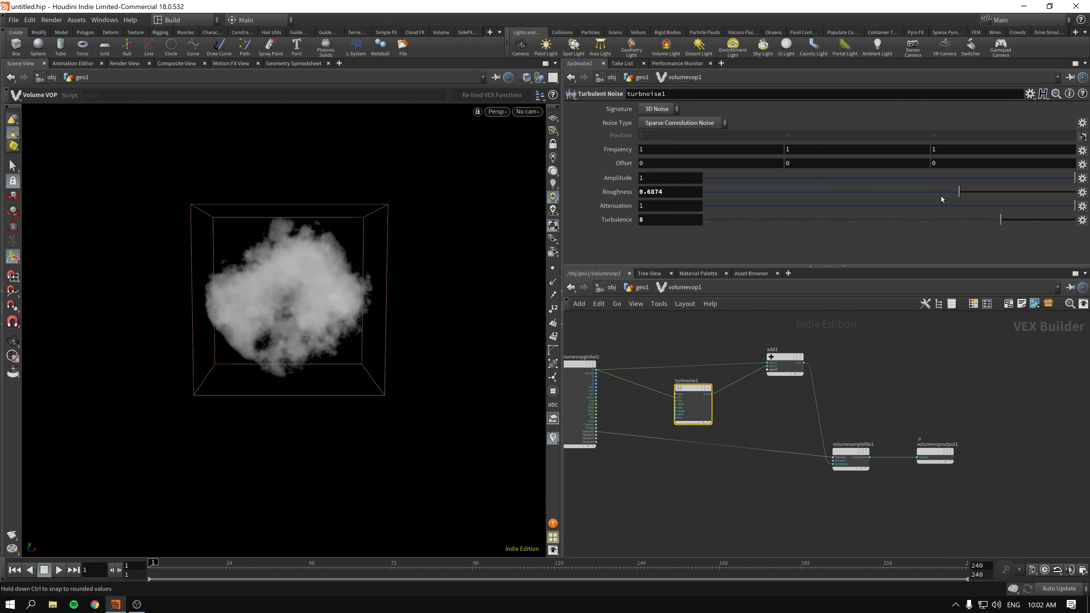
left_click_drag(873, 193, 808, 191)
left_click_drag(773, 191, 966, 191)
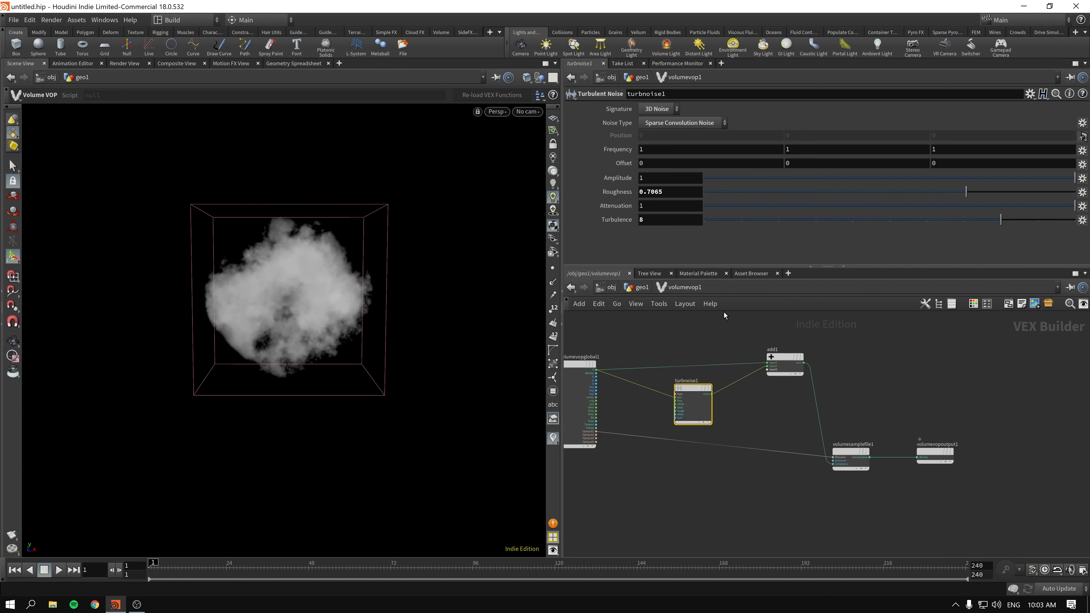
Try a Turbulence of 3 on turbnoise1 and set it back to 8.
left_click_drag(891, 225, 817, 226)
left_click(781, 226)
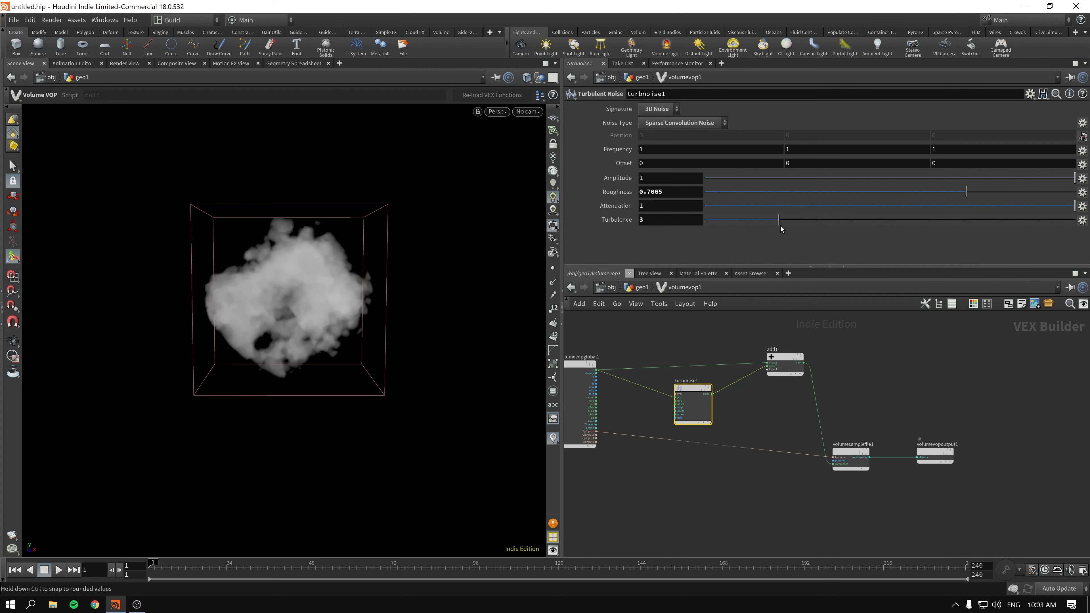
left_click(969, 221)
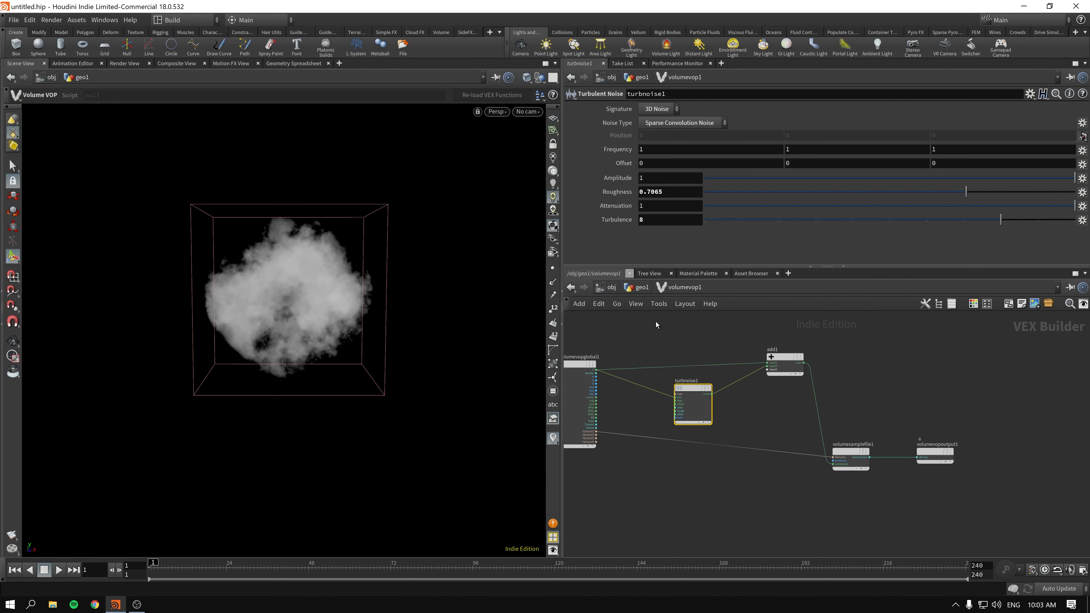
Return to the geo1 network and delete the unused transform1 node.
left_click(640, 289)
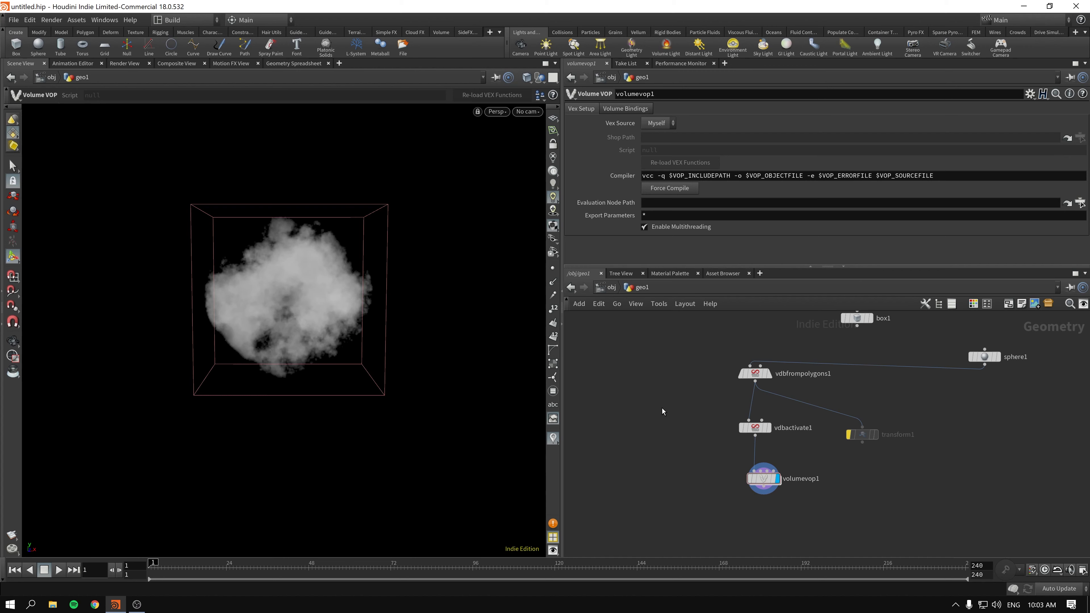
key("Return")
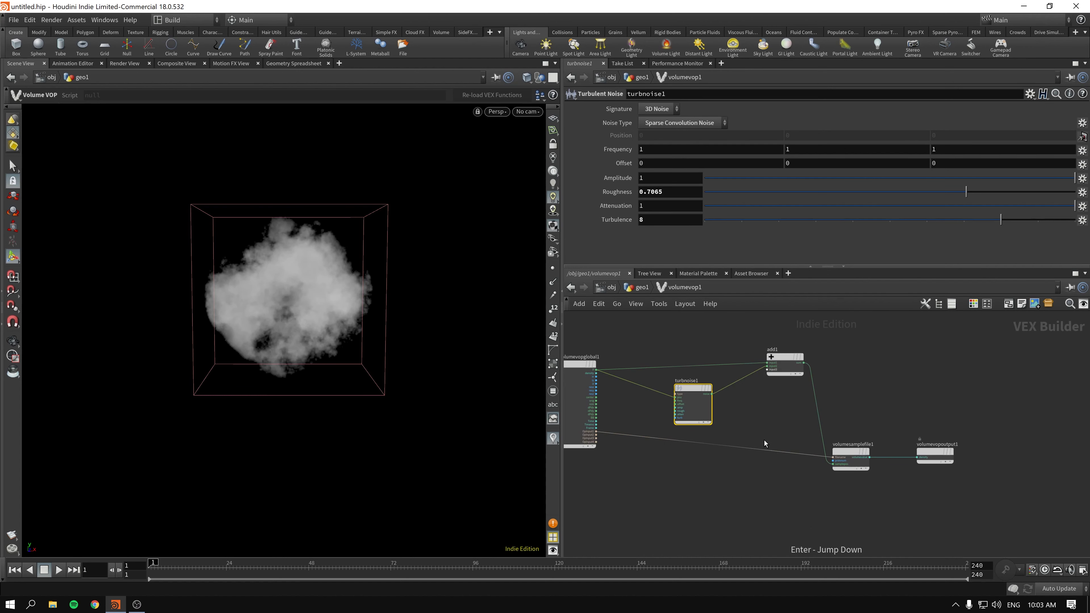
left_click(640, 288)
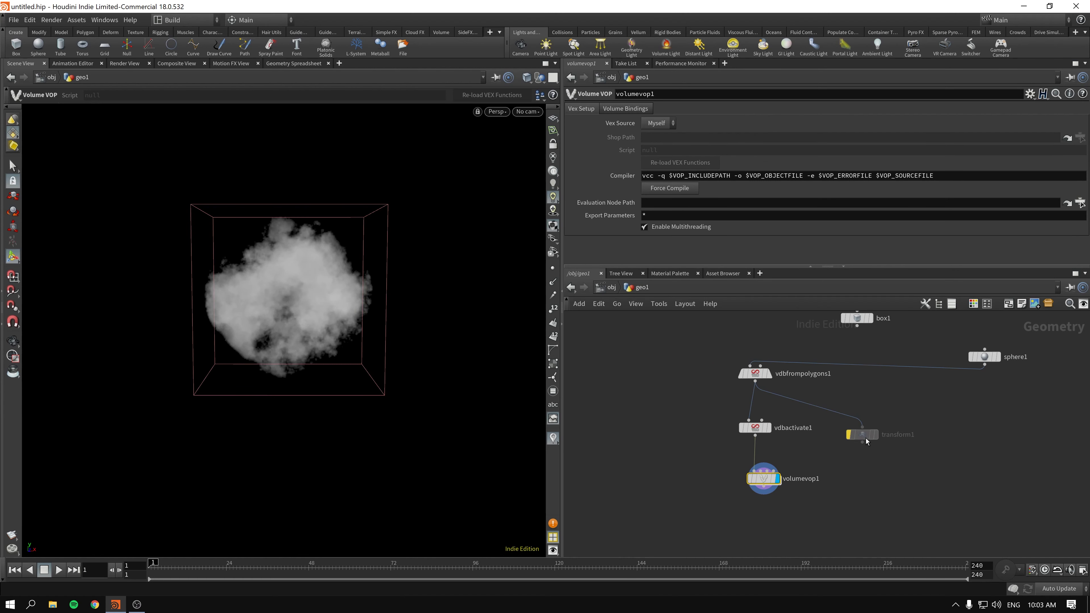
key("Delete")
Feed box1 into vdbfrompolygons1 instead of sphere1, and display volumevop1 to inspect the box-shaped cloud.
middle_click_drag(915, 424, 869, 444)
left_click(948, 377)
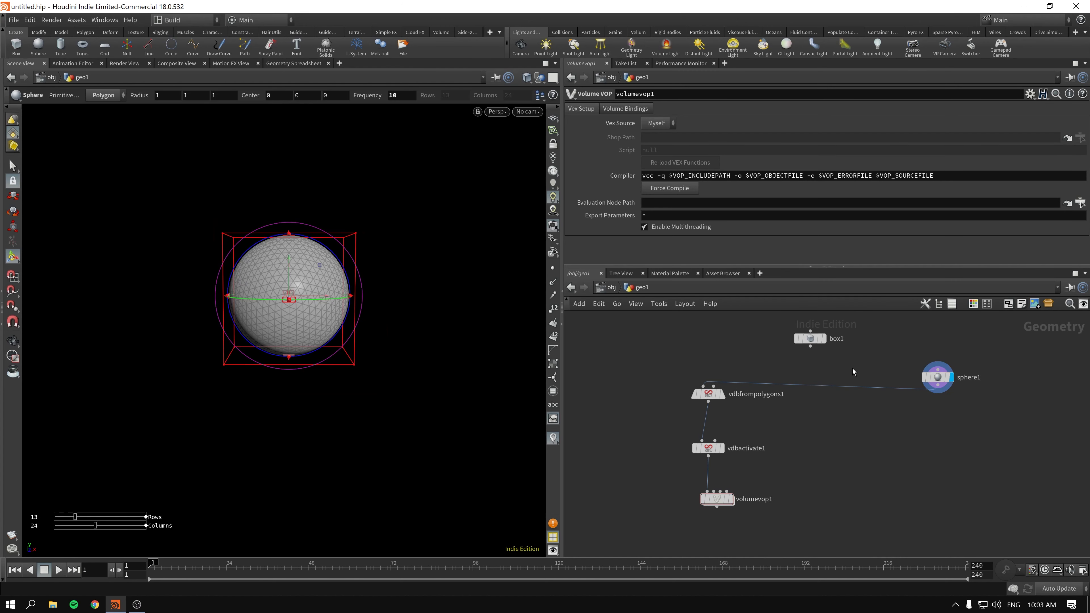
left_click(822, 339)
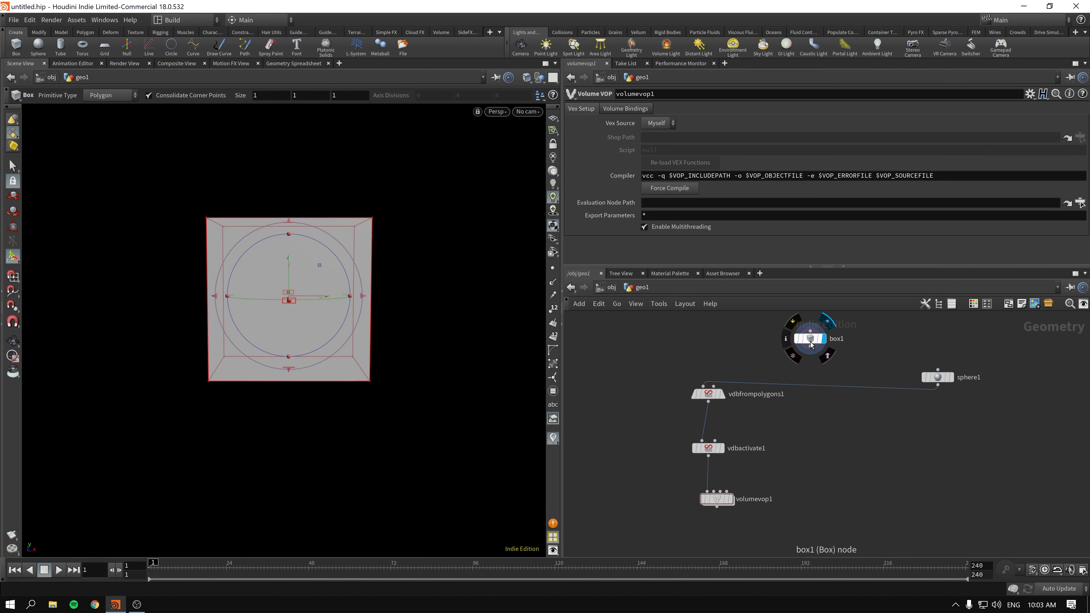
left_click(811, 341)
left_click_drag(809, 347, 697, 378)
left_click(698, 379)
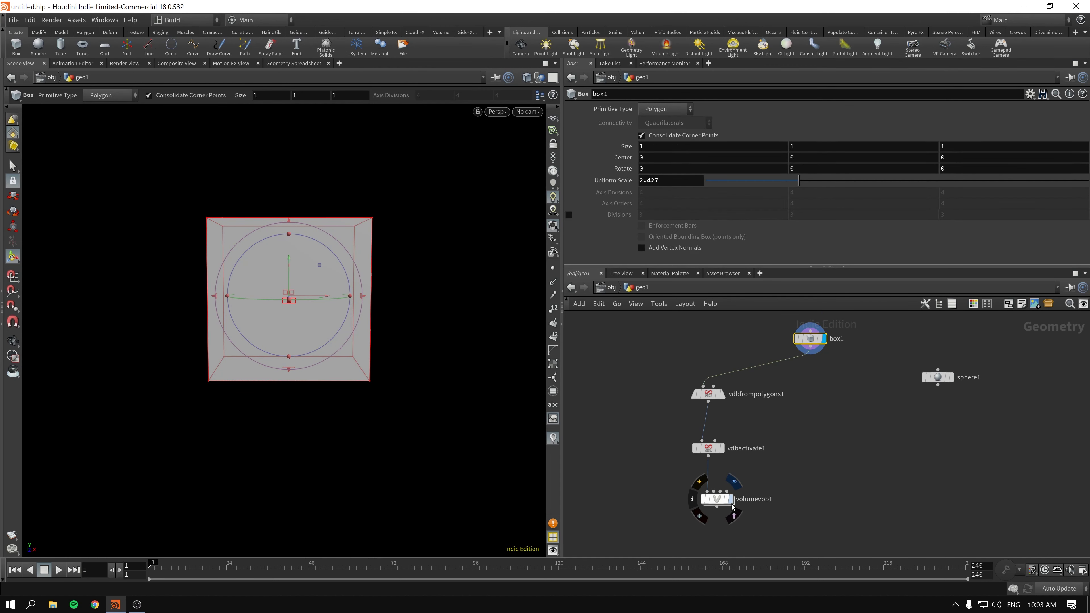
left_click(729, 499)
left_click(714, 499)
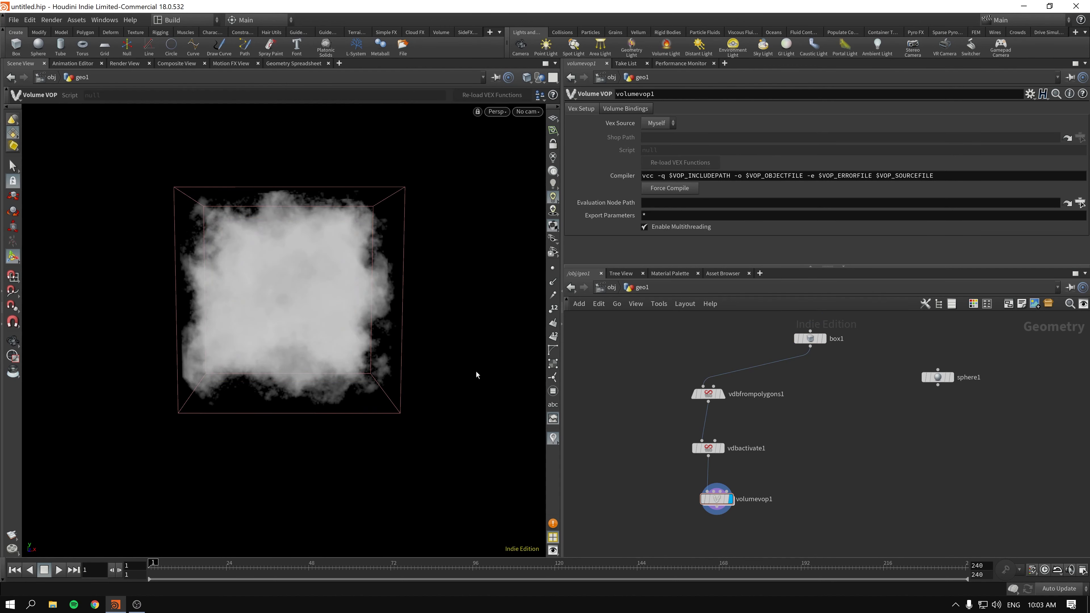
left_click_drag(476, 371, 307, 310)
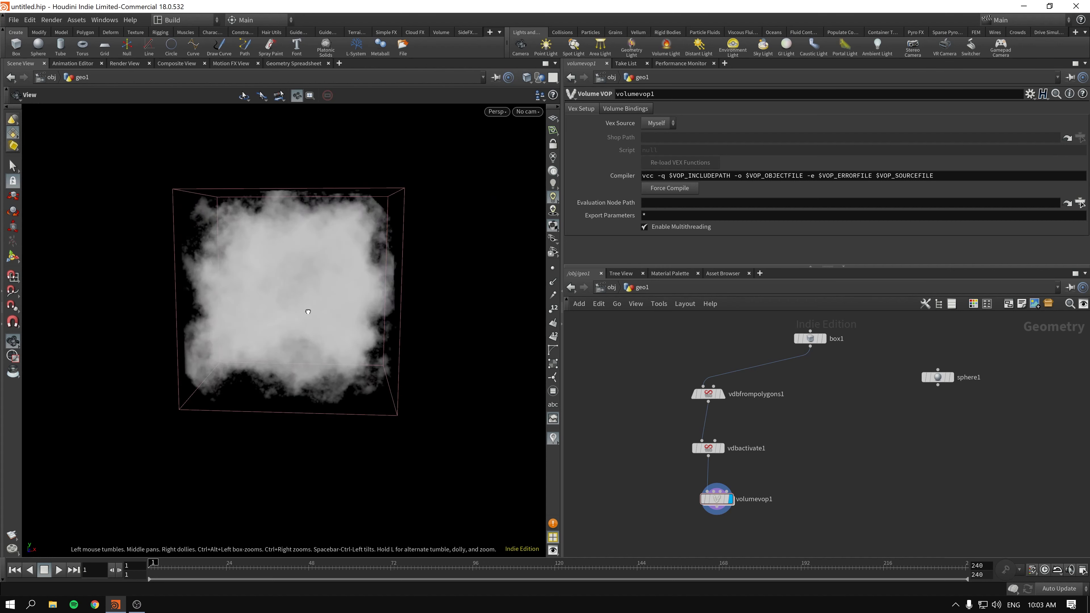
right_click_drag(332, 309, 324, 306)
left_click_drag(323, 307, 321, 304)
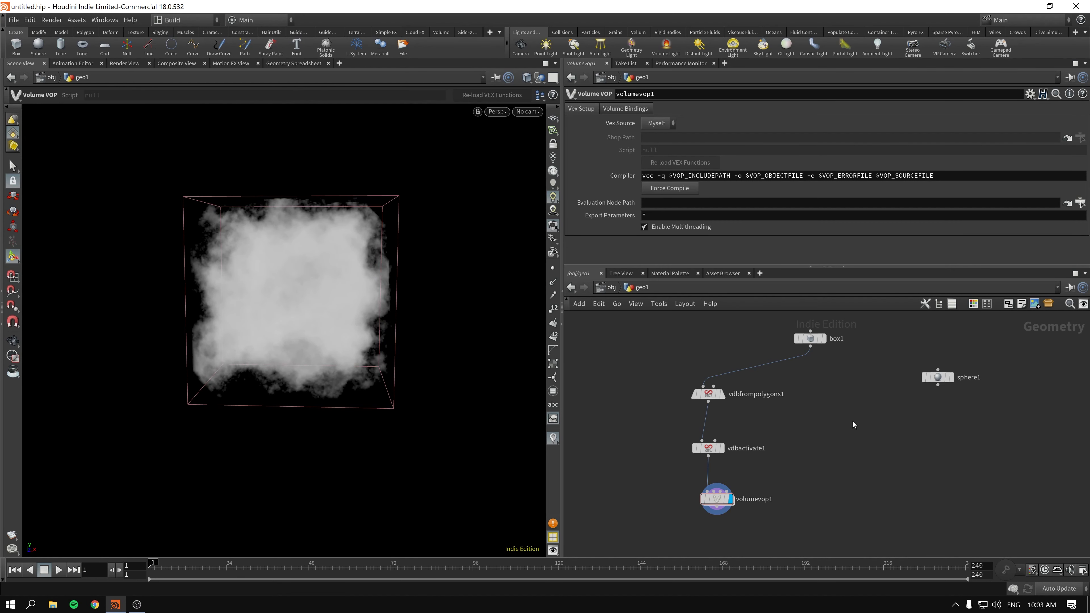
Display sphere1 and flatten it by setting its Y radius to 0.2.
middle_click_drag(830, 423, 762, 415)
key("Tab")
key("Escape")
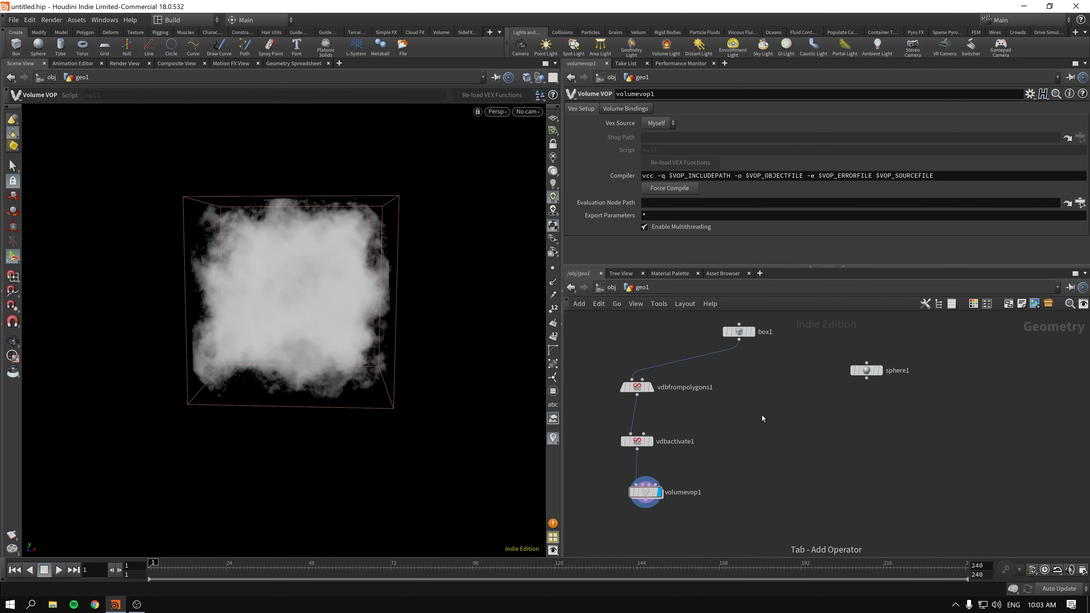
left_click(870, 370)
left_click(881, 374)
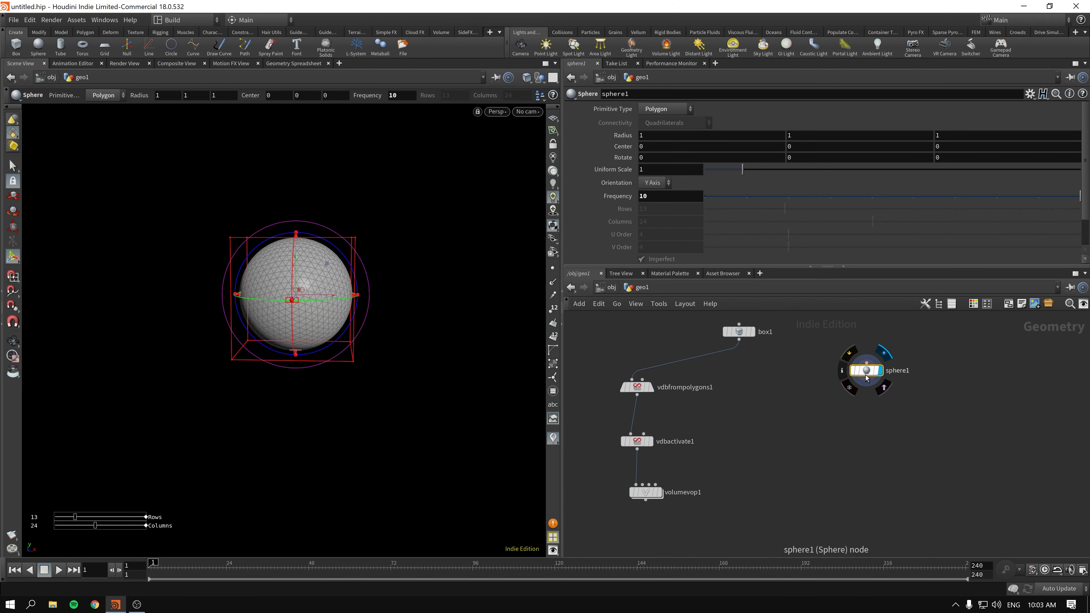
left_click_drag(867, 374, 854, 374)
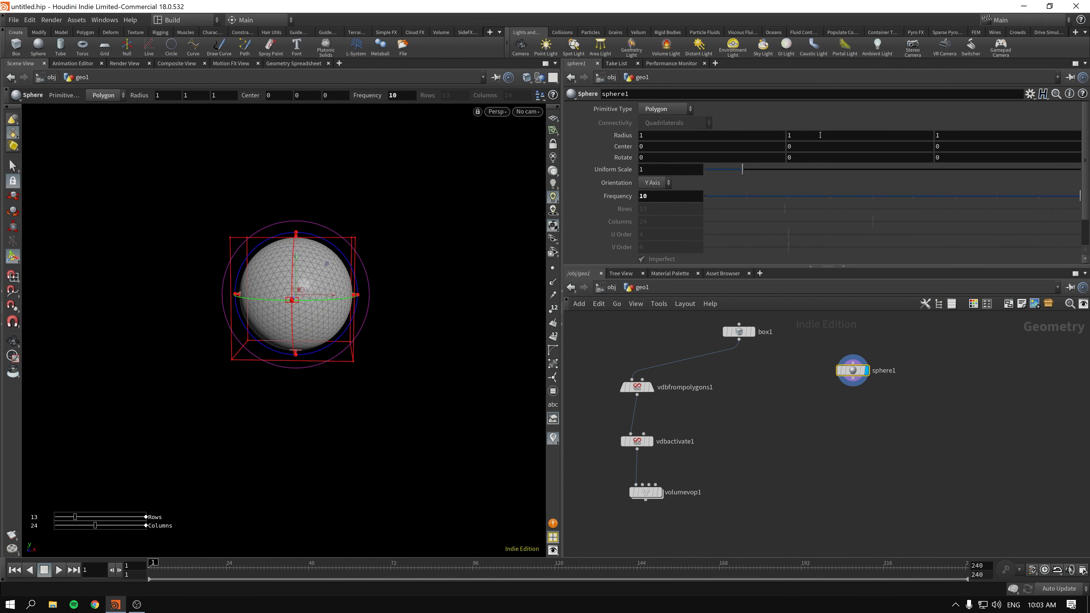
middle_click_drag(819, 135, 771, 135)
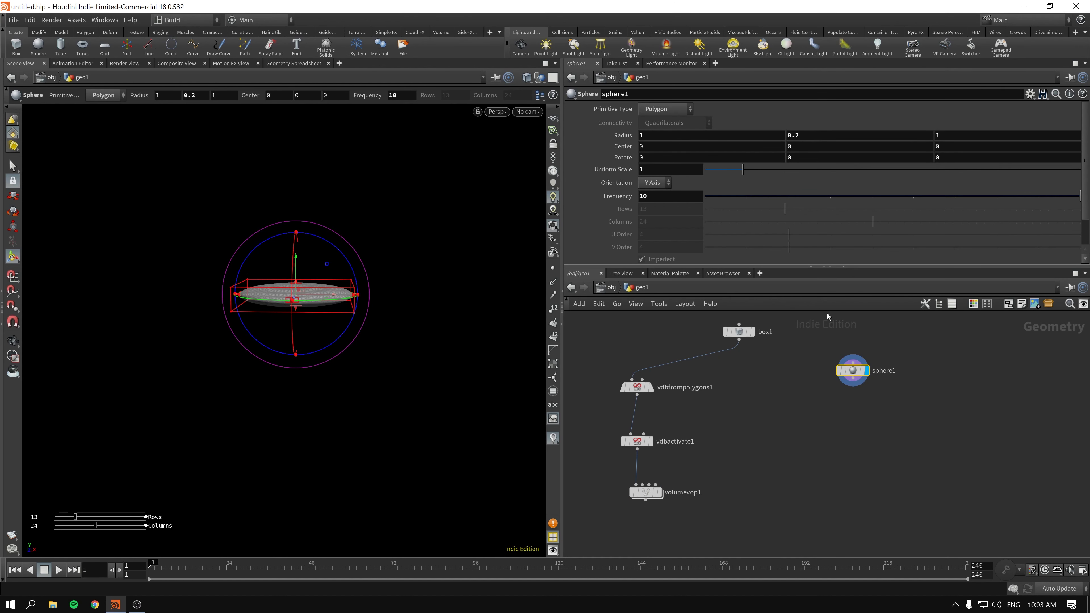
Add a Scatter node fed by sphere1 and display its points.
key("Tab")
type("s")
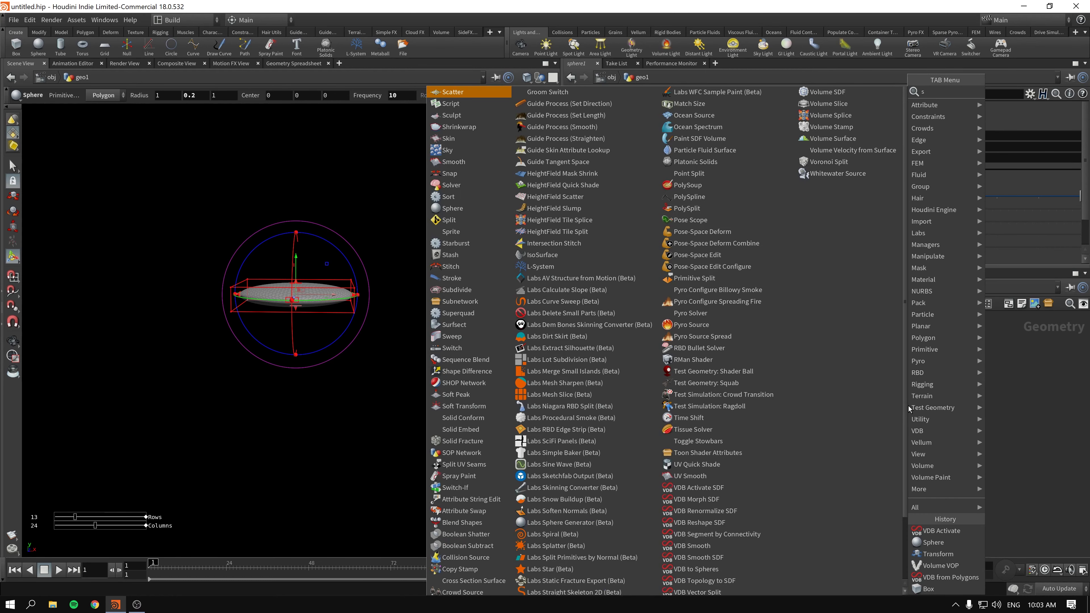
key("Return")
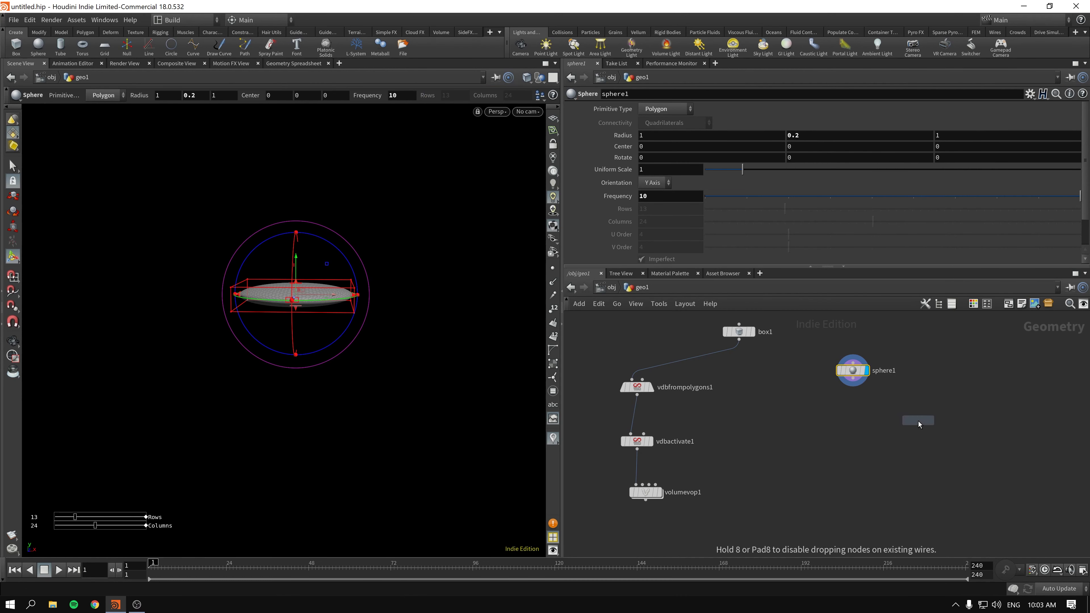
left_click(918, 424)
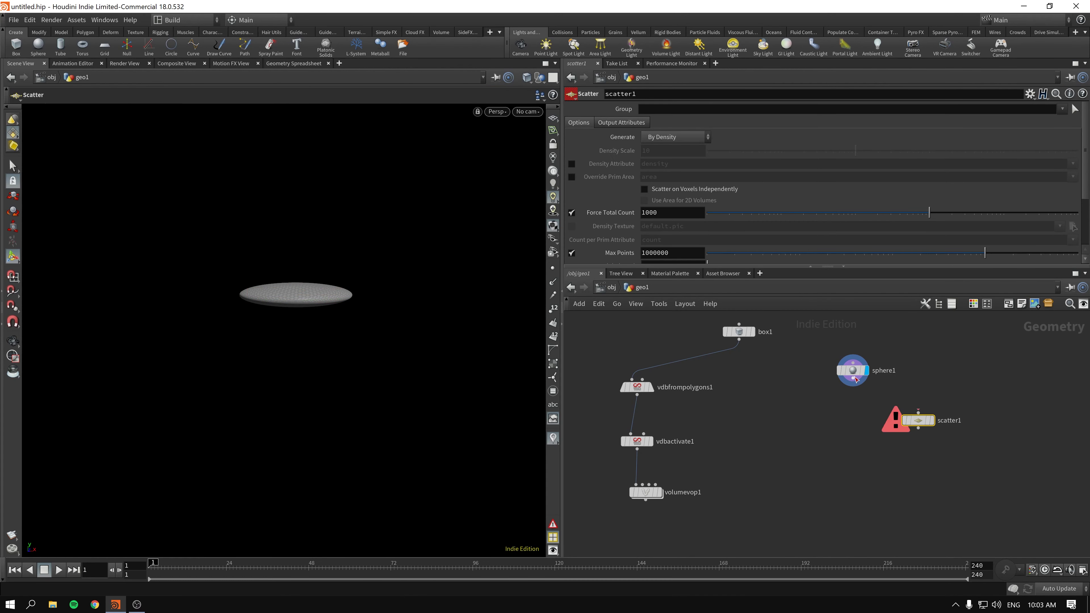
left_click(931, 420)
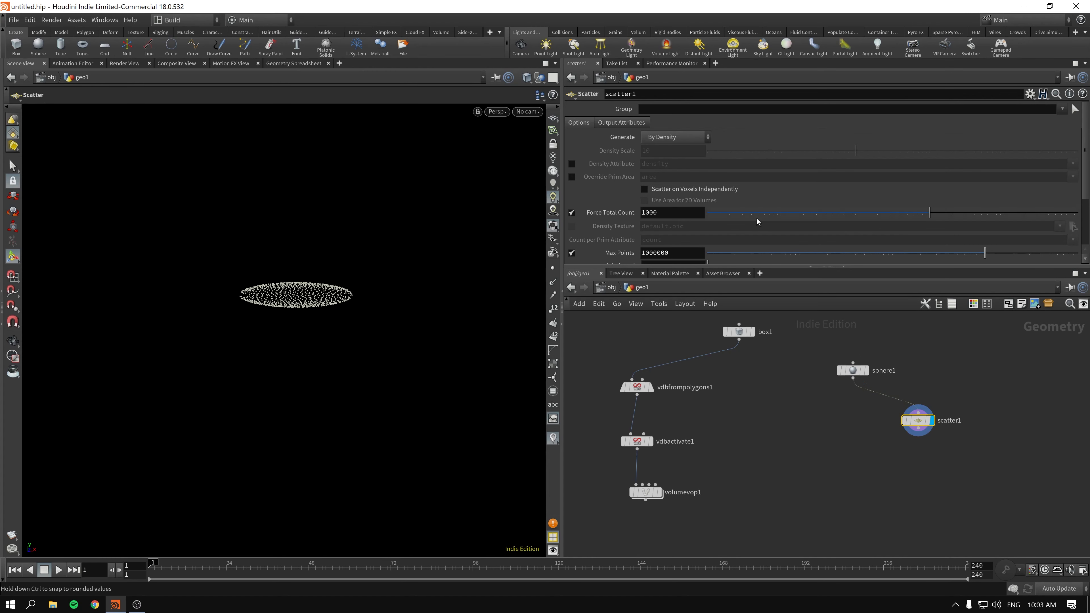
Set scatter1's forced total count to 9 and enlarge sphere1 to spread the points further apart.
left_click_drag(760, 214, 738, 213)
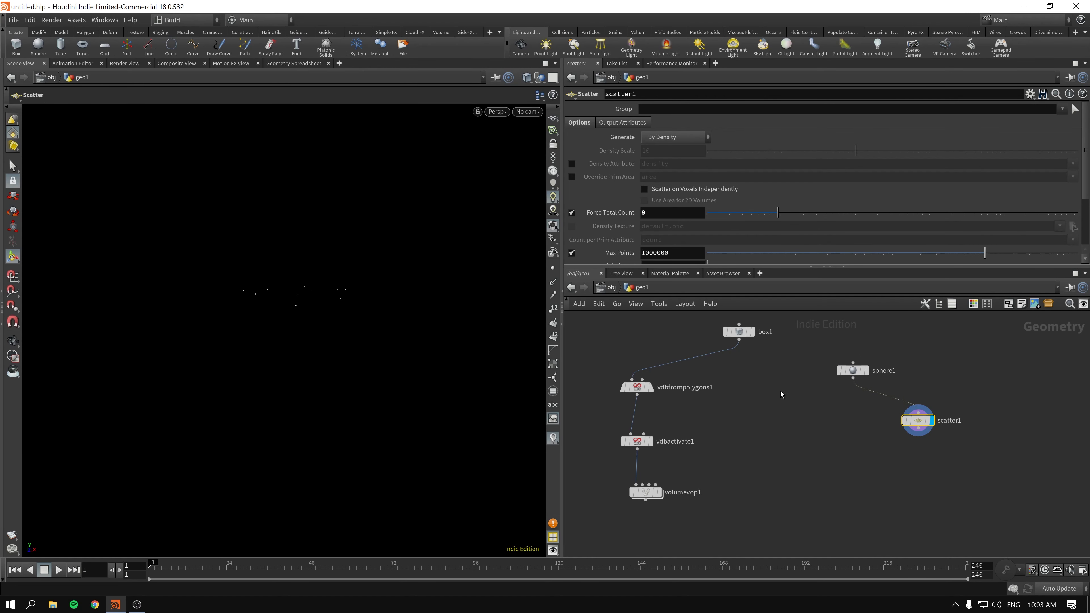
left_click(853, 370)
left_click_drag(760, 168, 796, 176)
Add a Copy to Points node below scatter1.
left_click(918, 421)
key("Tab")
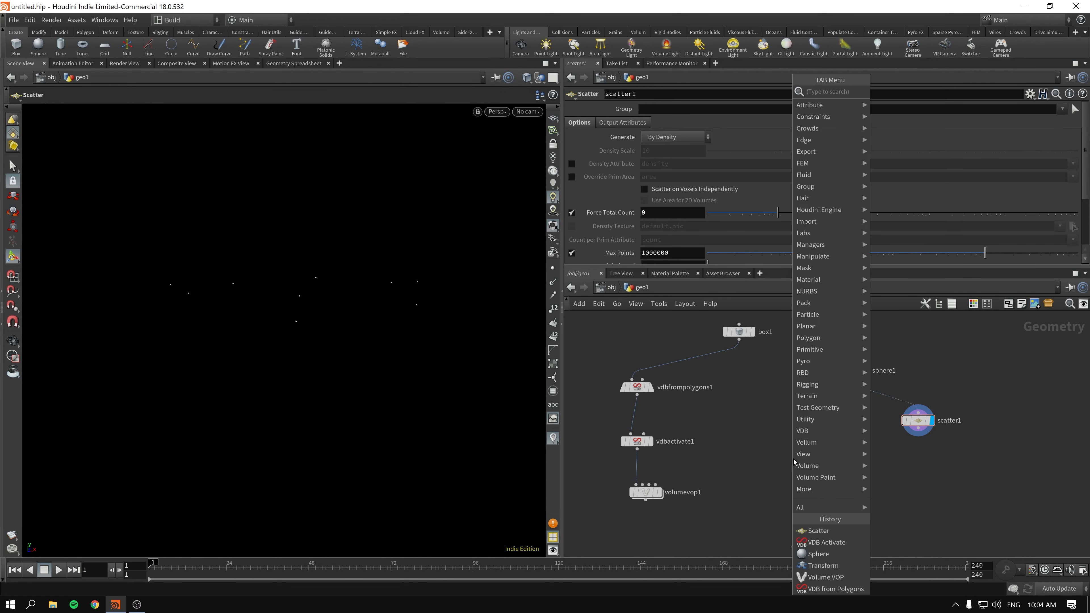
type("copy")
key("Return")
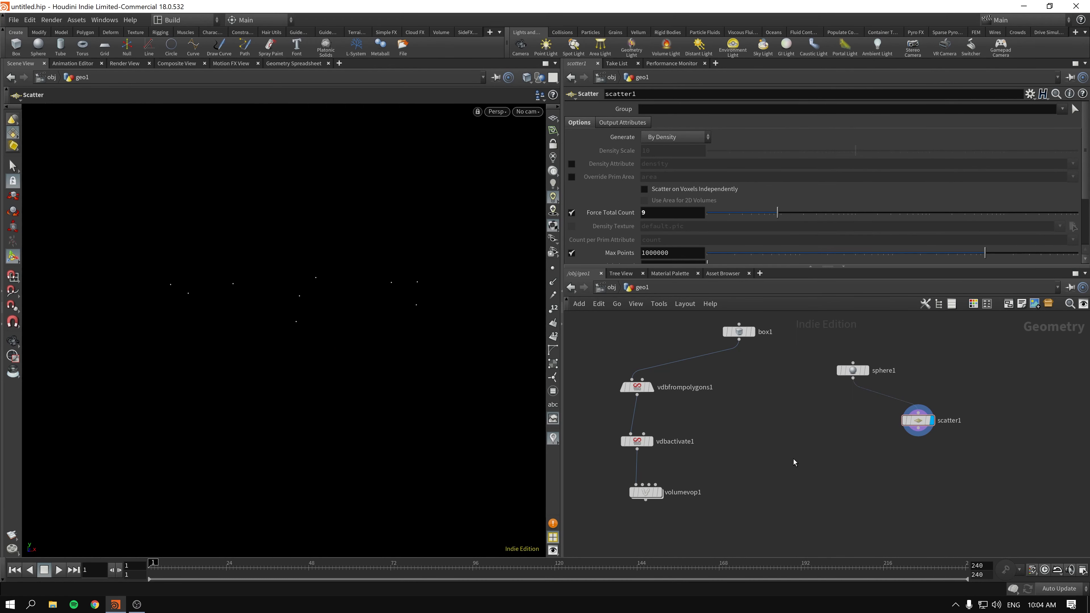
left_click(862, 487)
Add a Transform node fed by sphere1, display it, and set its uniform scale to 0.303.
key("Tab")
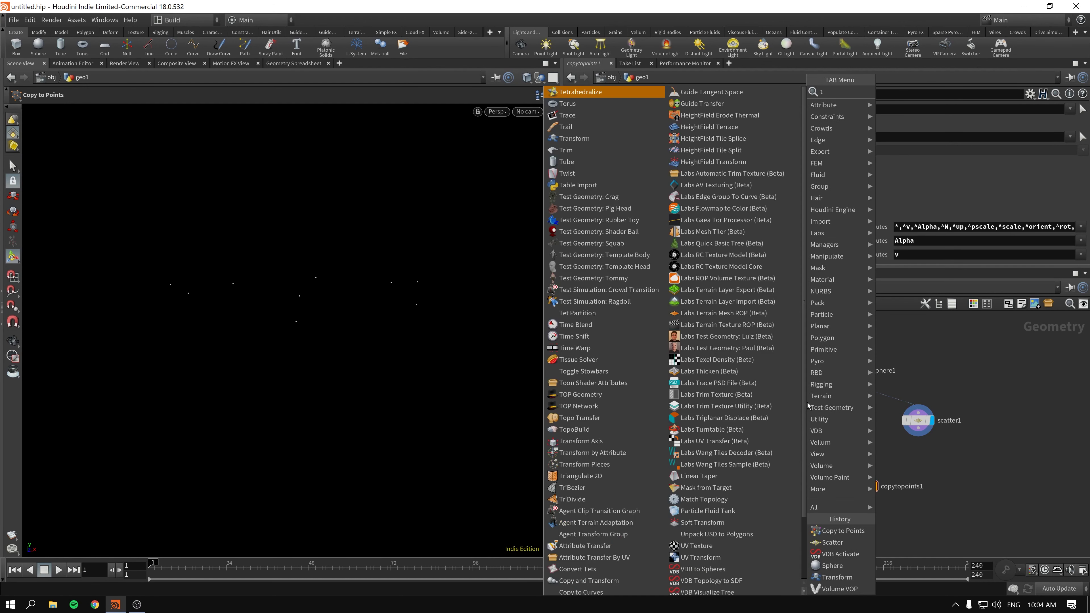
type("tr")
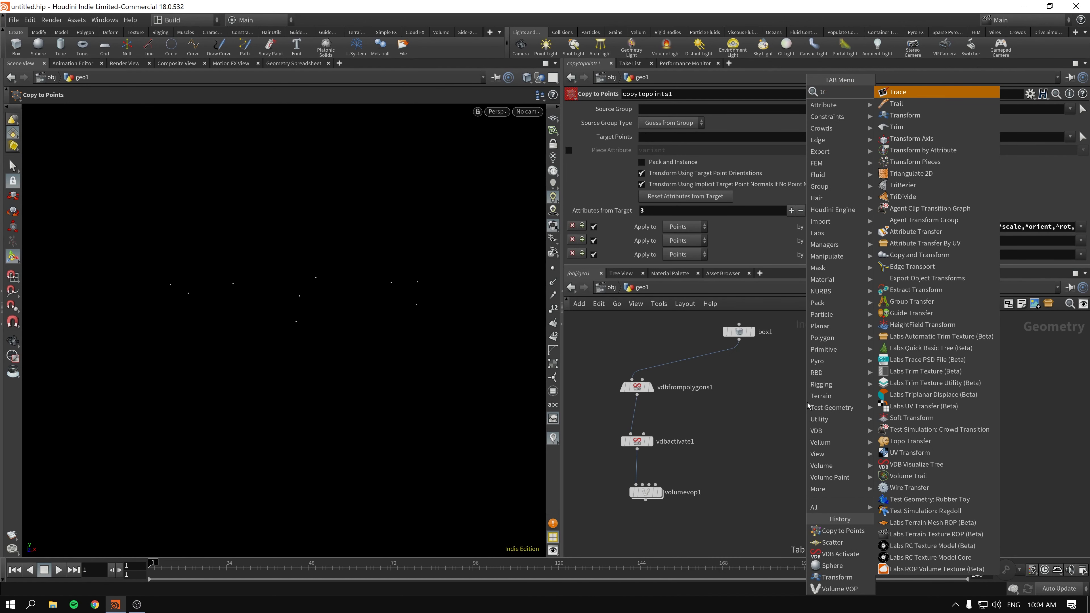
type("naansf")
key("Return")
left_click(832, 430)
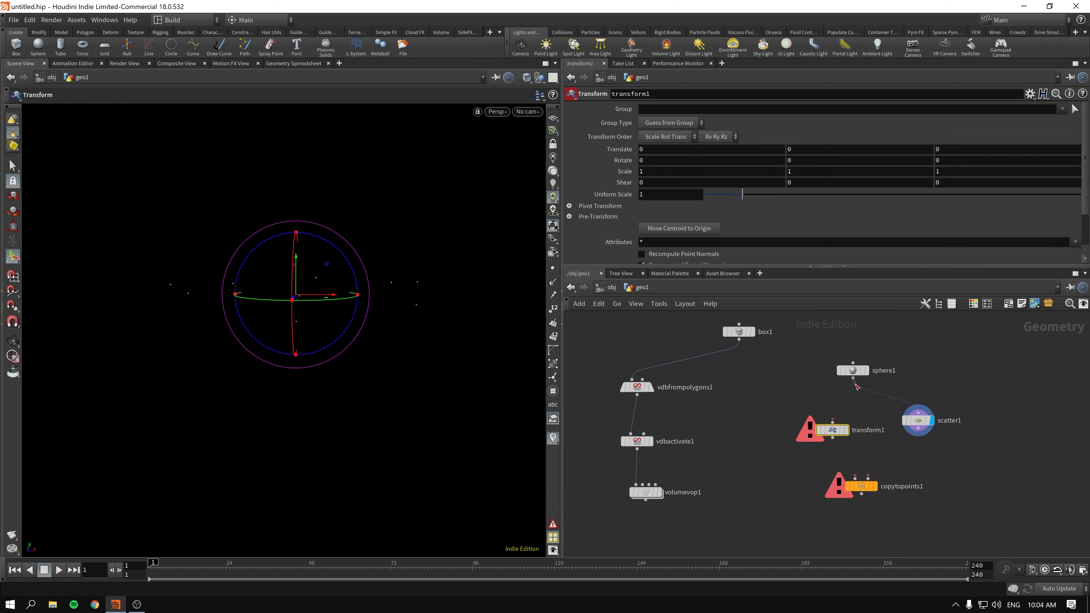
left_click_drag(856, 388, 765, 443)
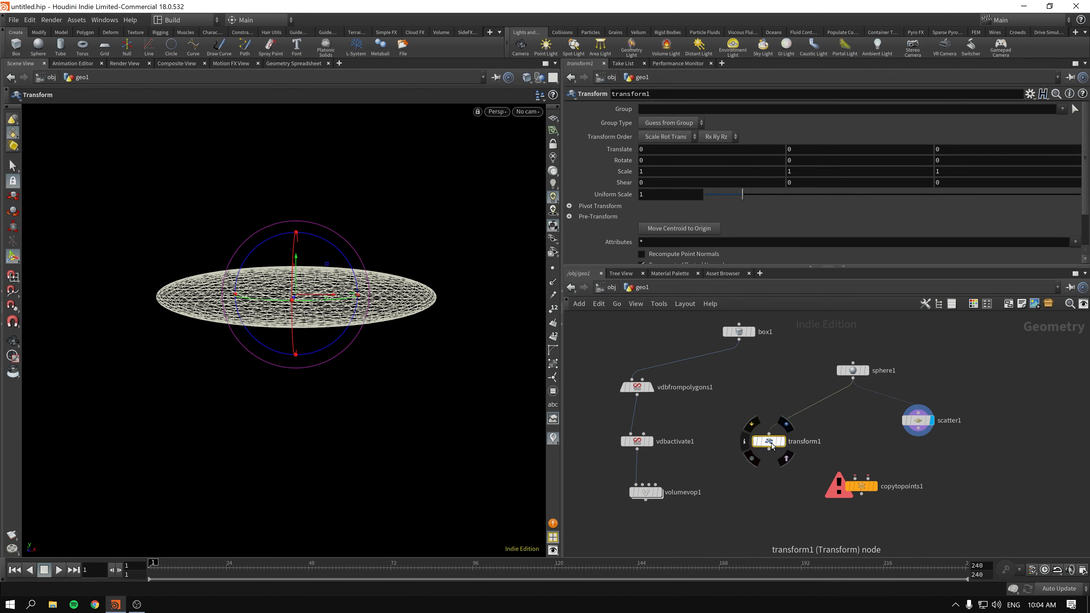
left_click(782, 442)
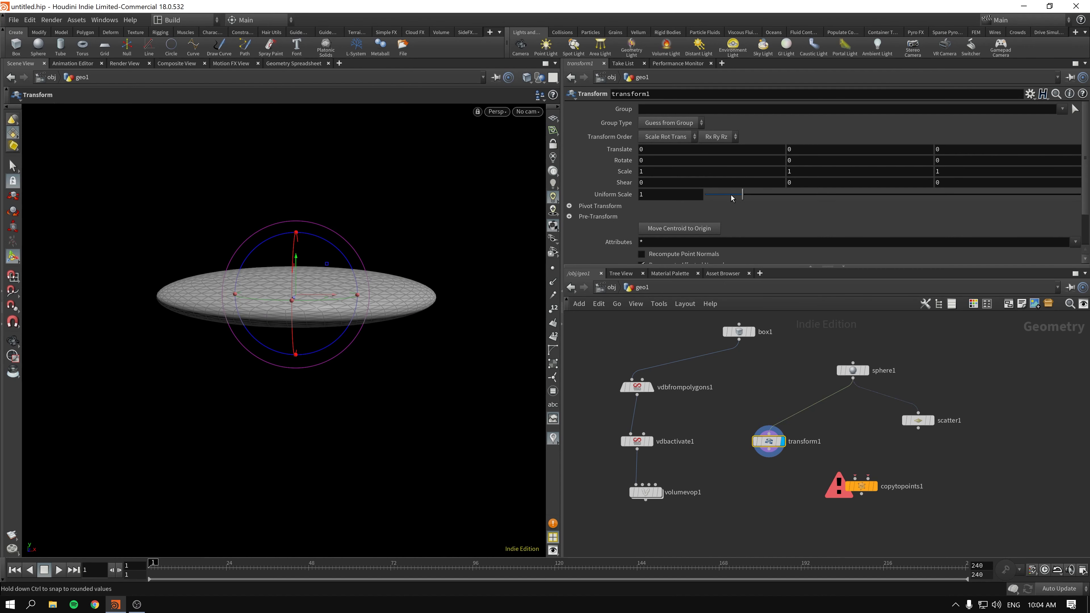
left_click_drag(732, 197, 716, 195)
Feed transform1 as the source and scatter1 as the target points into copytopoints1, and display the copies.
mouse_move(771, 453)
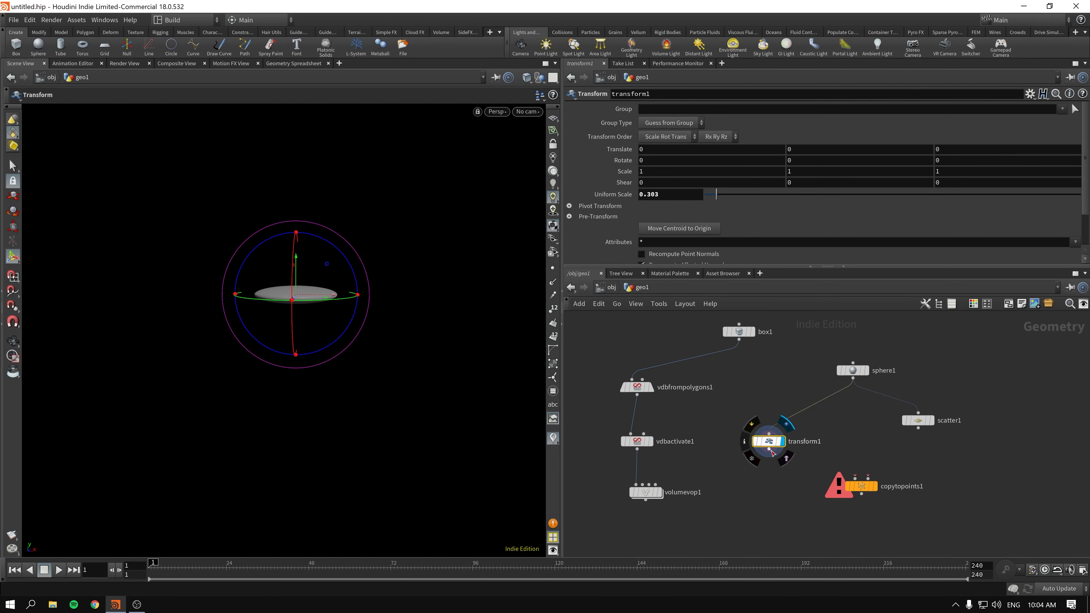
left_click_drag(769, 449, 855, 477)
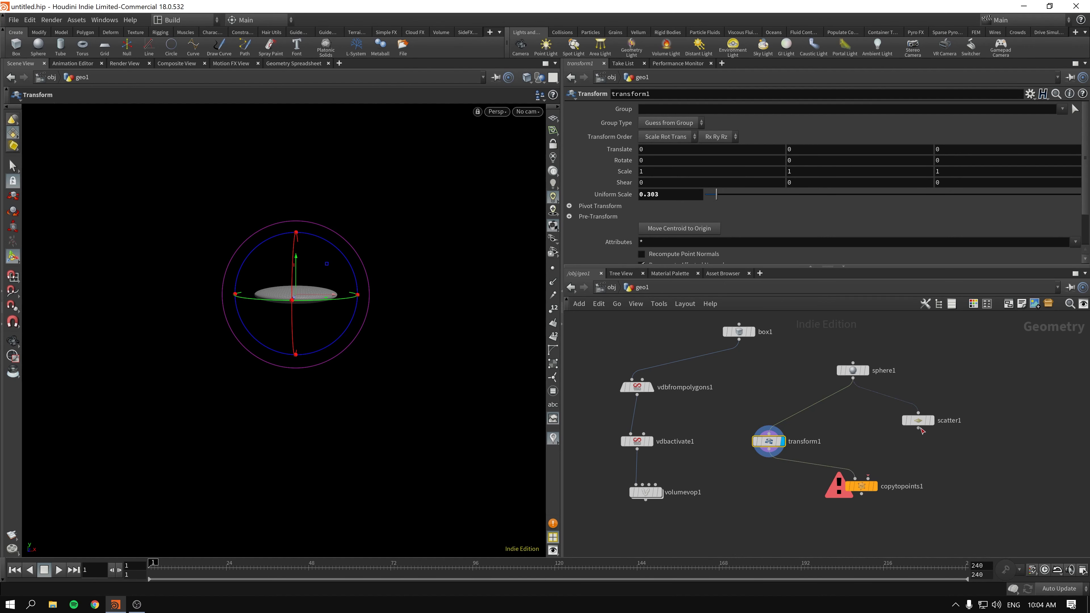
left_click_drag(918, 428, 867, 478)
left_click(877, 469)
left_click_drag(906, 537, 837, 473)
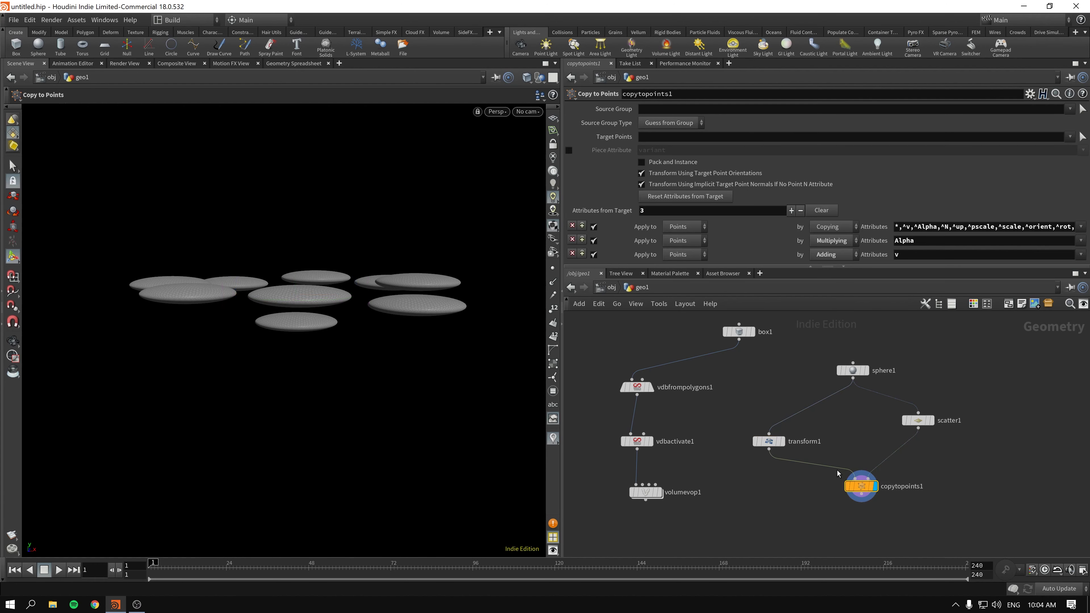
Reduce scatter1's relax iterations to 1.
left_click(916, 420)
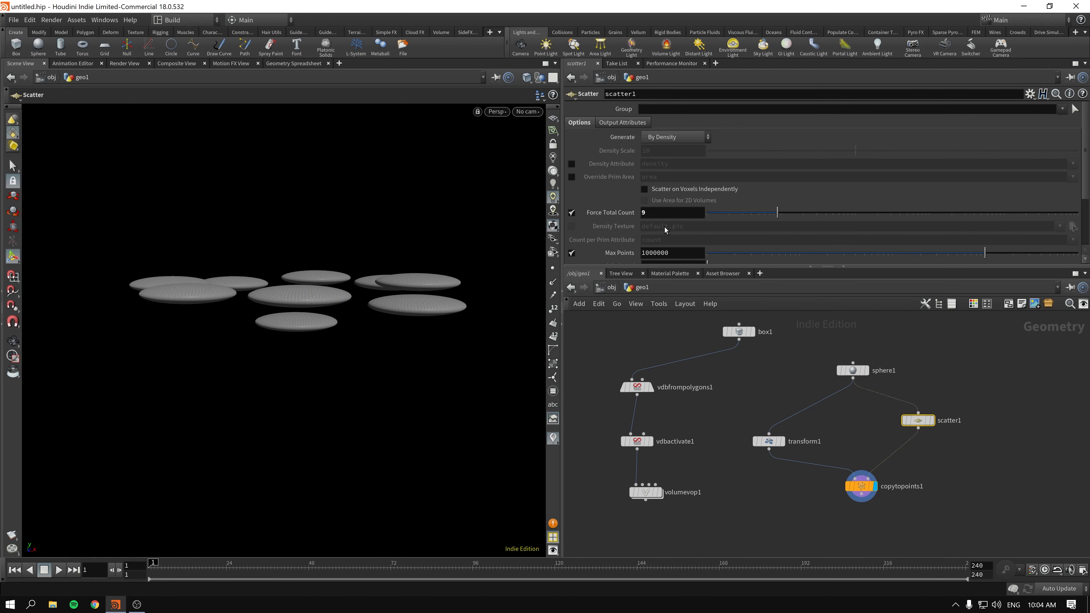
scroll(635, 228, "down", 3)
left_click(725, 229)
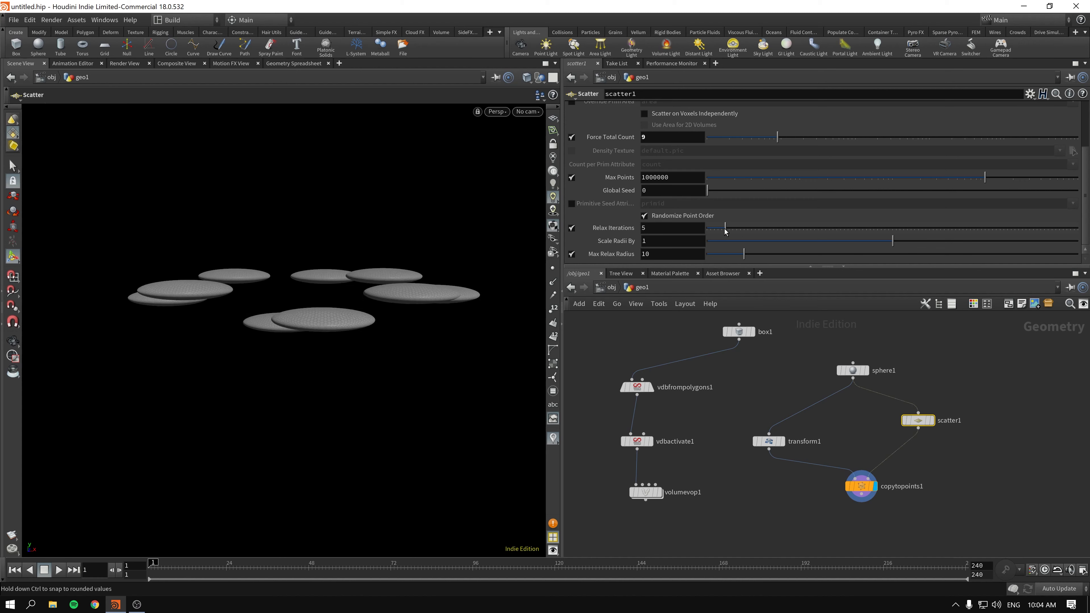
left_click_drag(724, 231, 710, 230)
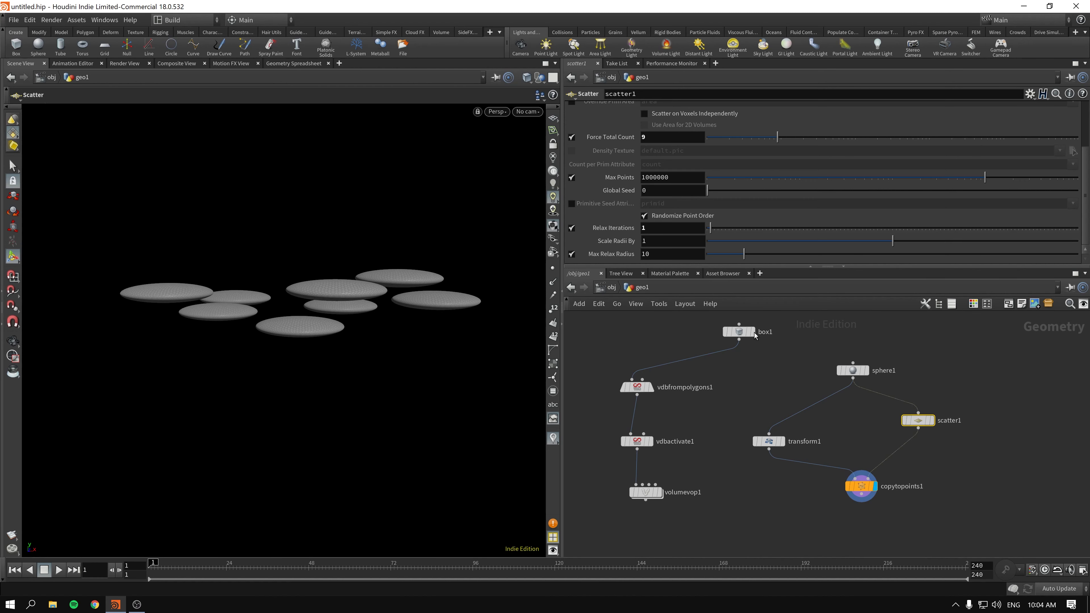
Align copytopoints1 under scatter1, then merge sphere1 and copytopoints1 with a Merge node and display it.
left_click_drag(861, 486, 917, 474)
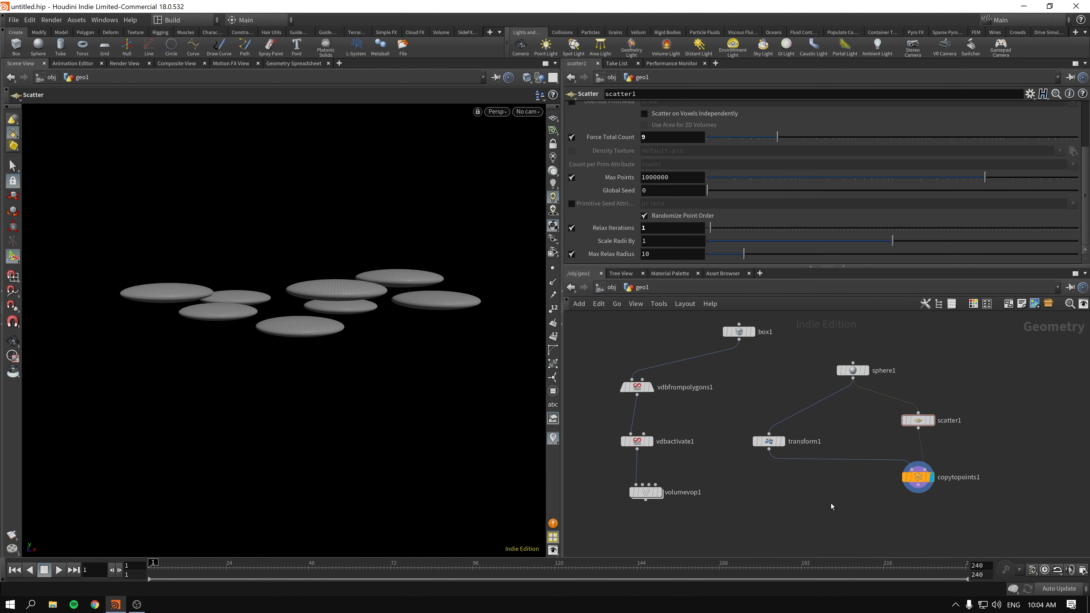
key("Tab")
type("merg")
key("Return")
left_click(847, 520)
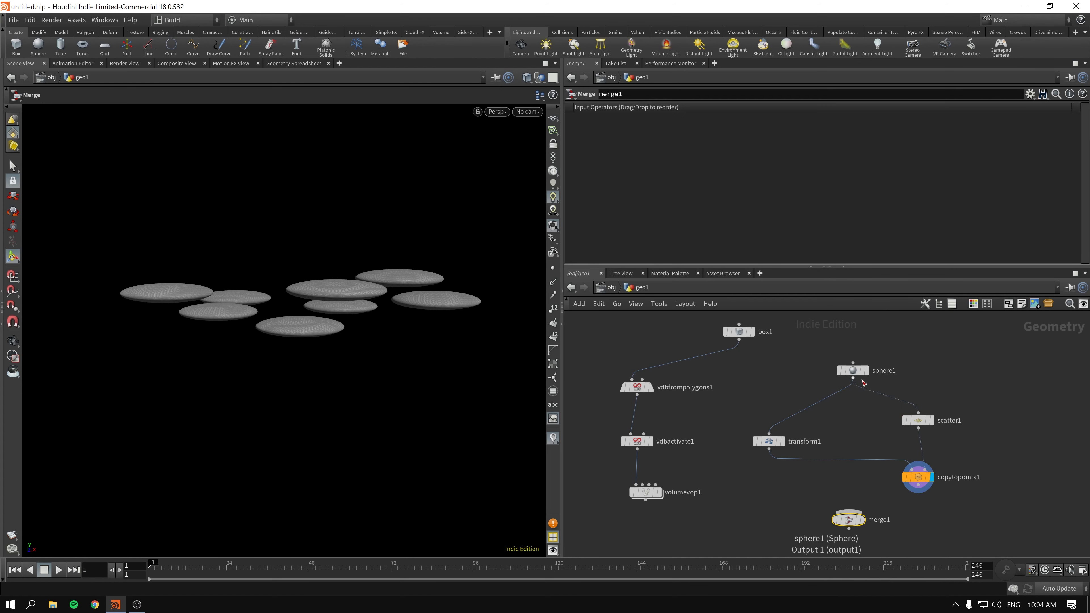
left_click_drag(848, 512, 853, 378)
left_click_drag(917, 485, 848, 513)
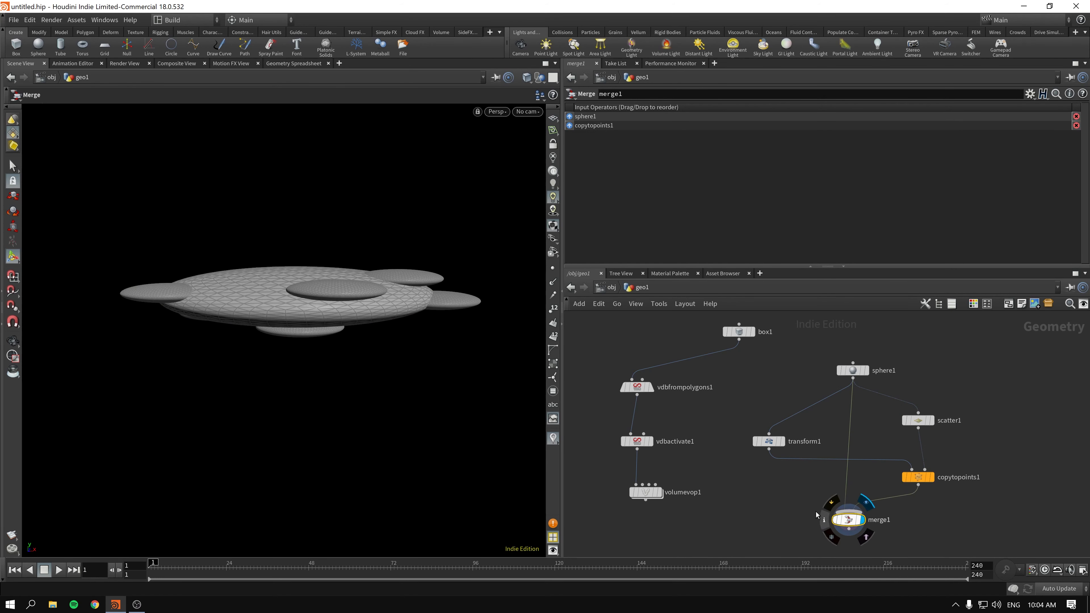
Set transform1's Y scale to 2.1 to thicken the copied ellipsoids.
key("Escape")
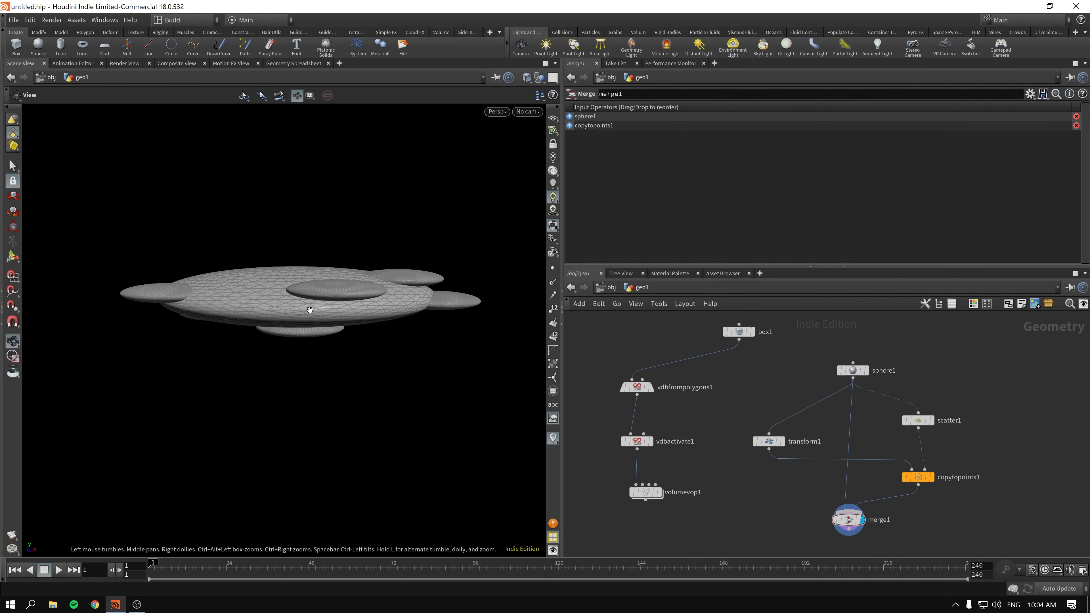
mouse_move(309, 309)
left_mouse_down()
mouse_move(307, 321)
mouse_move(312, 297)
mouse_move(311, 312)
left_mouse_up()
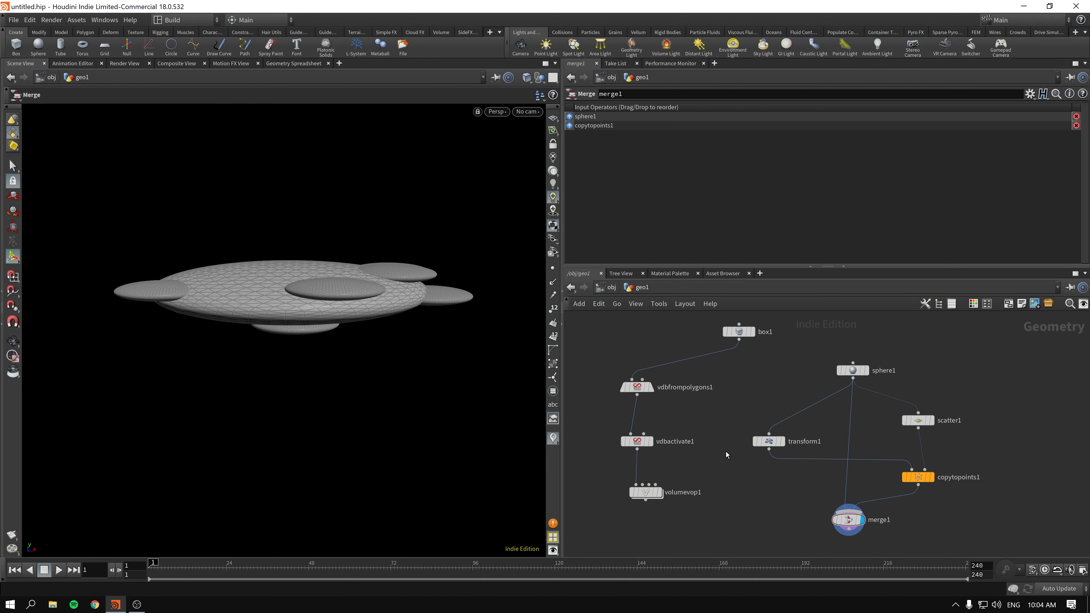
left_click(768, 441)
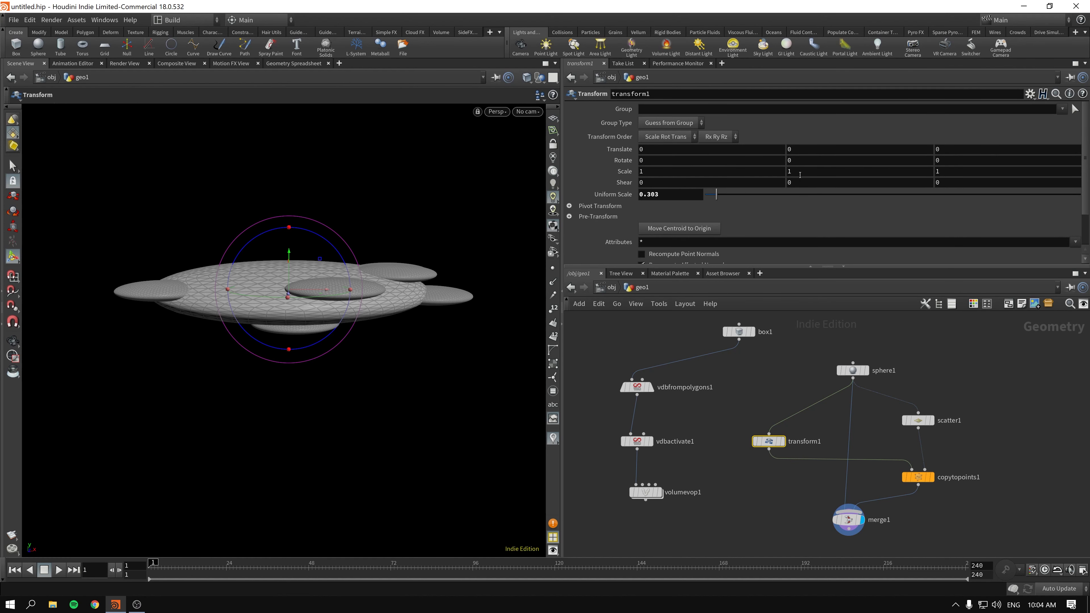
middle_click_drag(800, 175, 872, 167)
Move the three volume nodes below the new network and feed merge1 into vdbfrompolygons1 in place of box1.
scroll(748, 475, "down", 3)
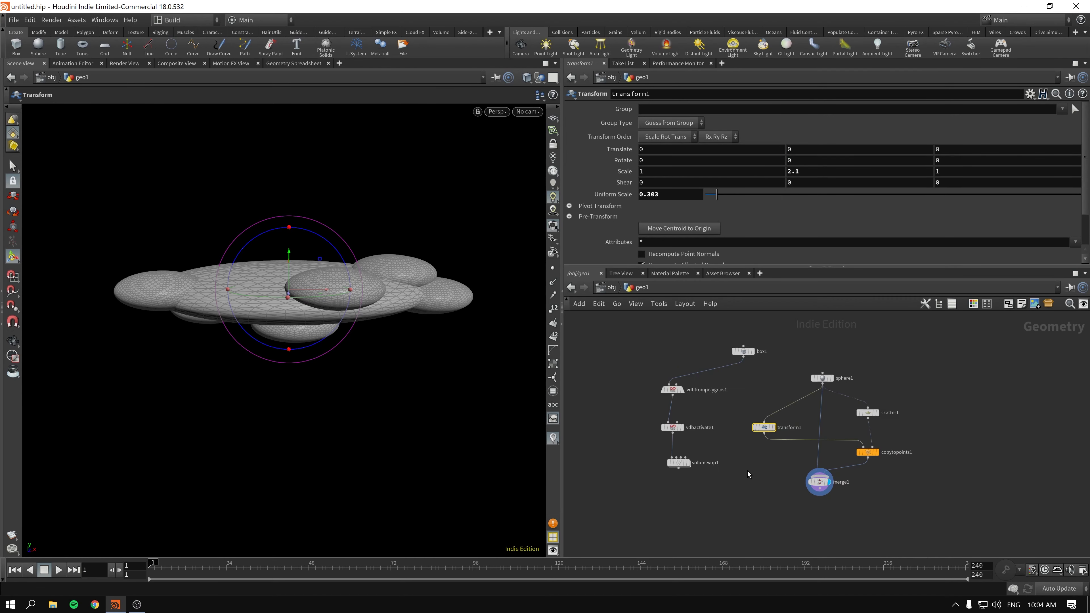
left_click_drag(579, 374, 687, 473)
left_click_drag(672, 389, 705, 488)
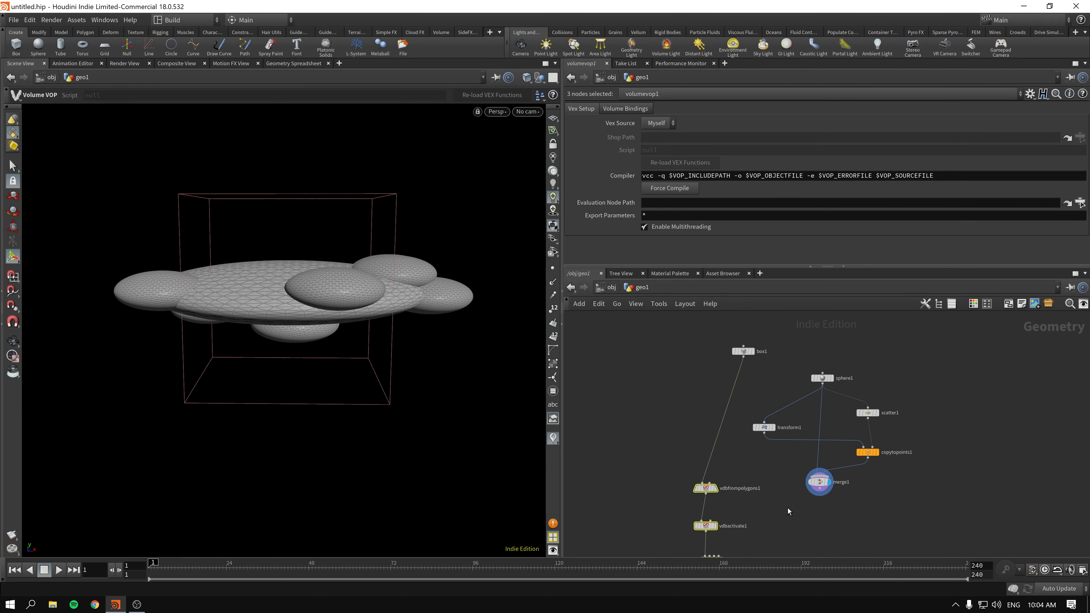
left_click(795, 509)
middle_click_drag(804, 510, 798, 426)
scroll(793, 441, "up", 1)
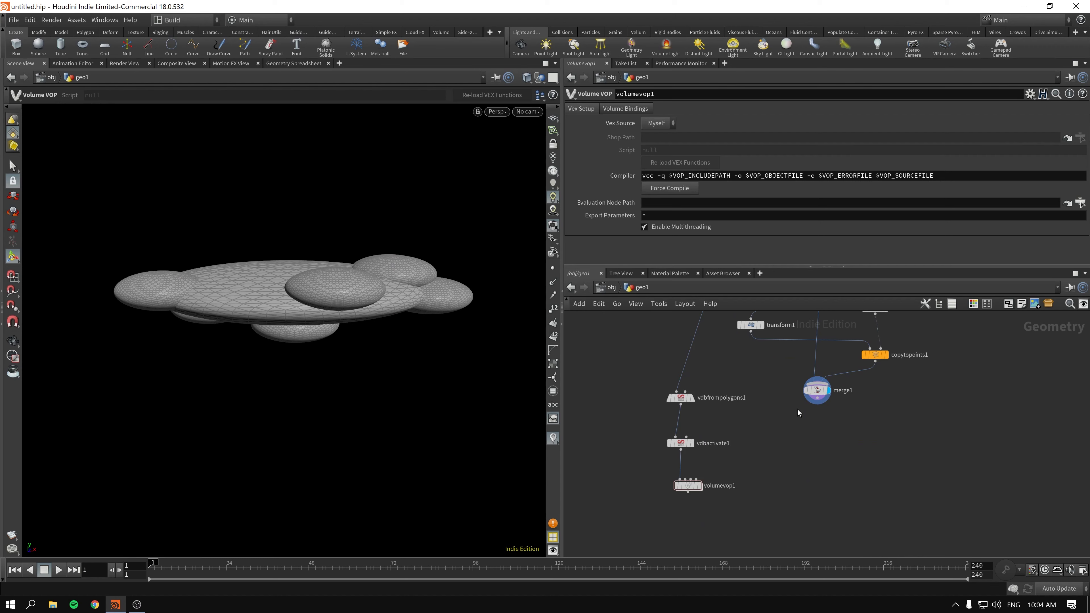
left_click_drag(818, 399, 810, 405)
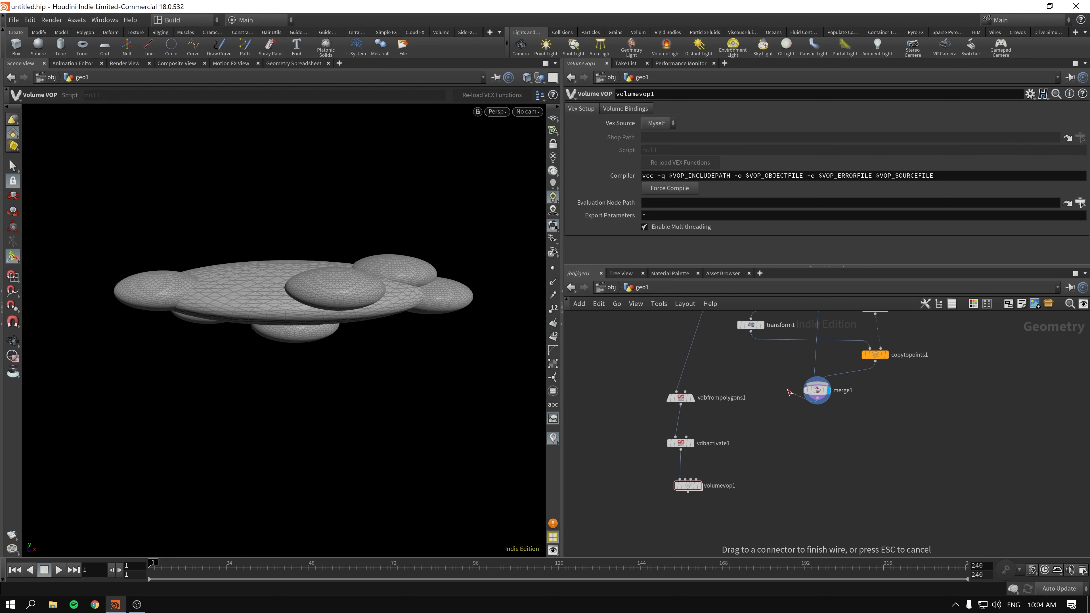
left_click(677, 390)
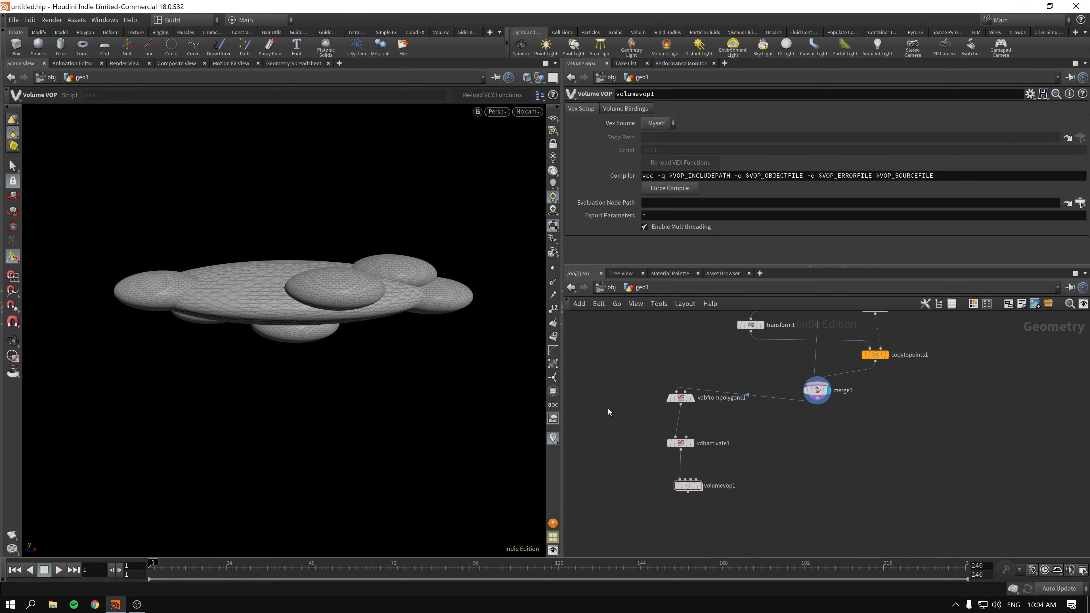
Display vdbactivate1 to check the merged volume, and display volumevop1 to inspect the noisy cloud.
left_click(694, 444)
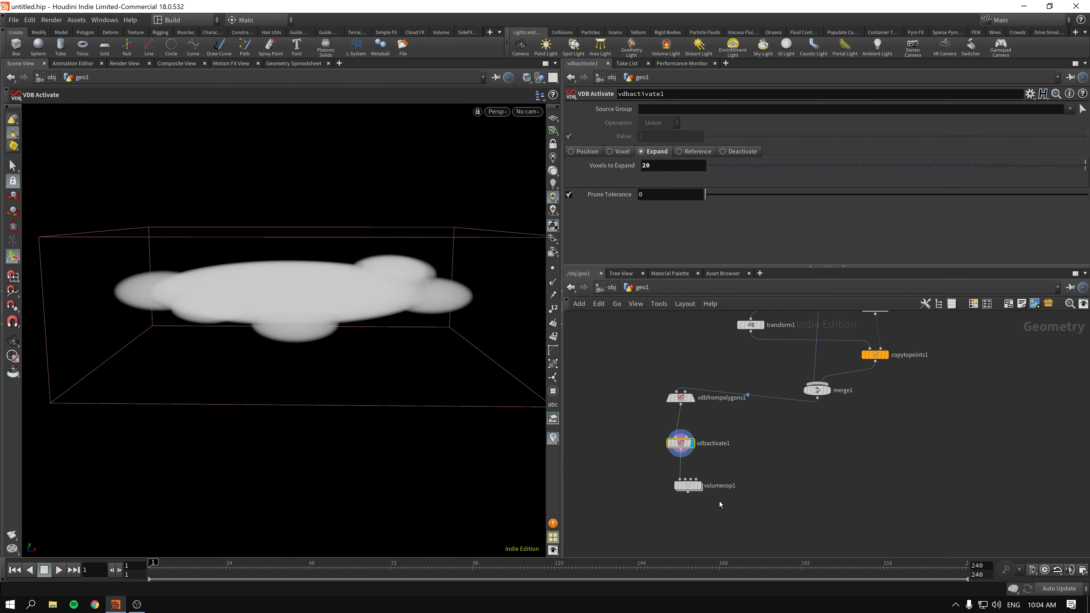
mouse_move(702, 489)
key("r")
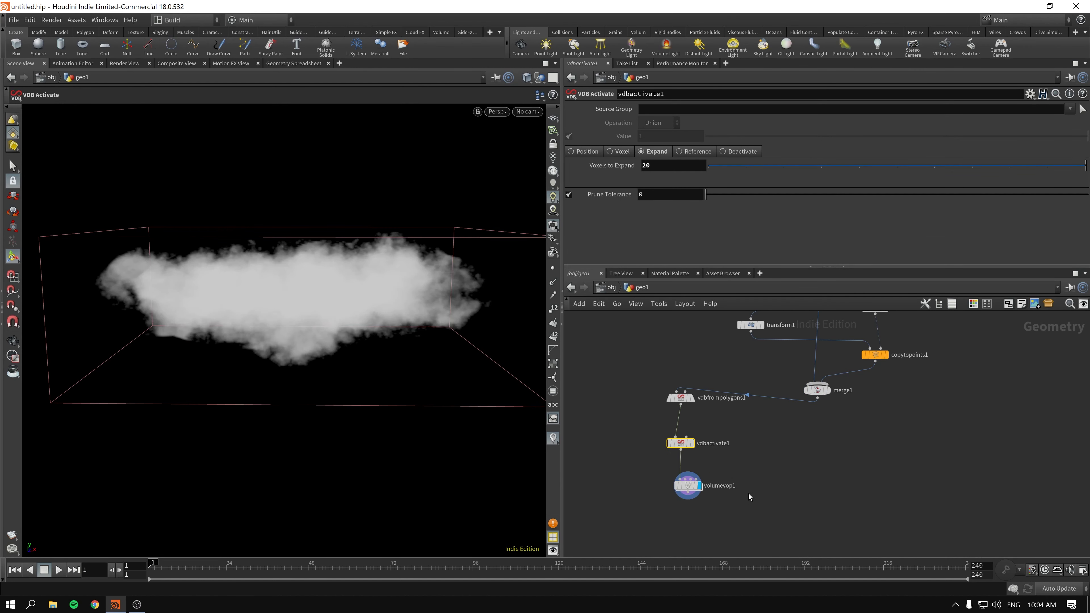
left_click(687, 485)
left_click_drag(343, 338, 315, 300)
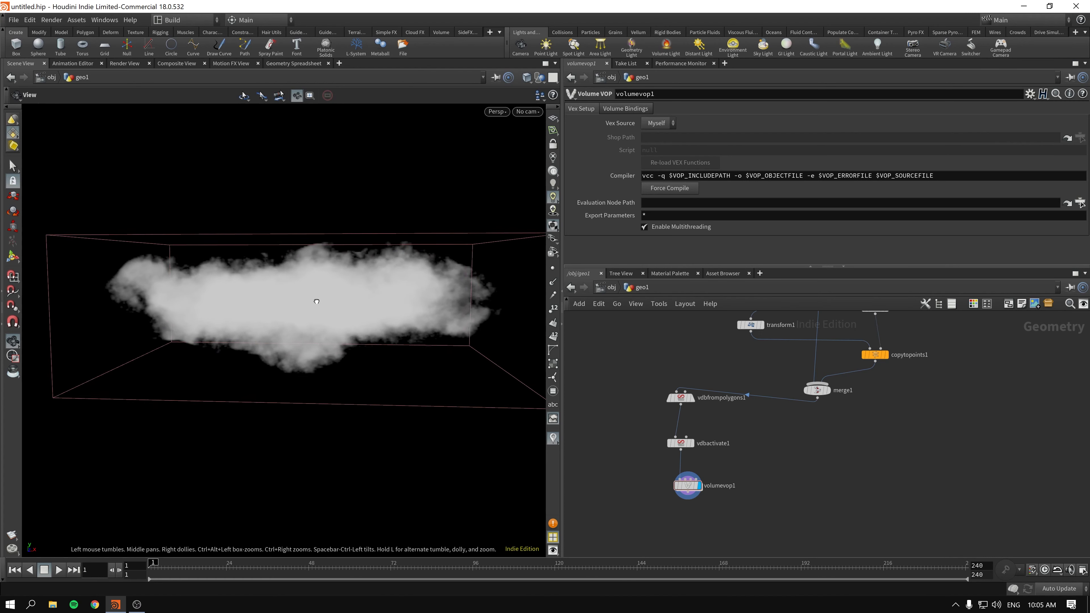
Open the volumevop1 network and move add1 and turbnoise1 upward to make room for another node.
double_click(687, 485)
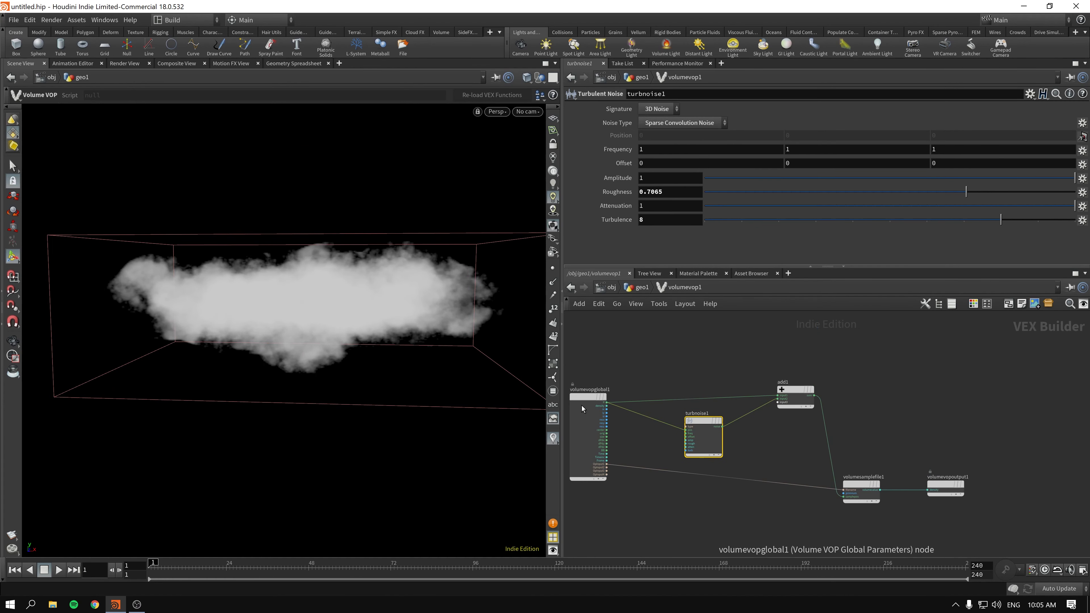
left_click_drag(795, 391, 843, 353)
left_click_drag(705, 423, 714, 400)
key("Tab")
key("Escape")
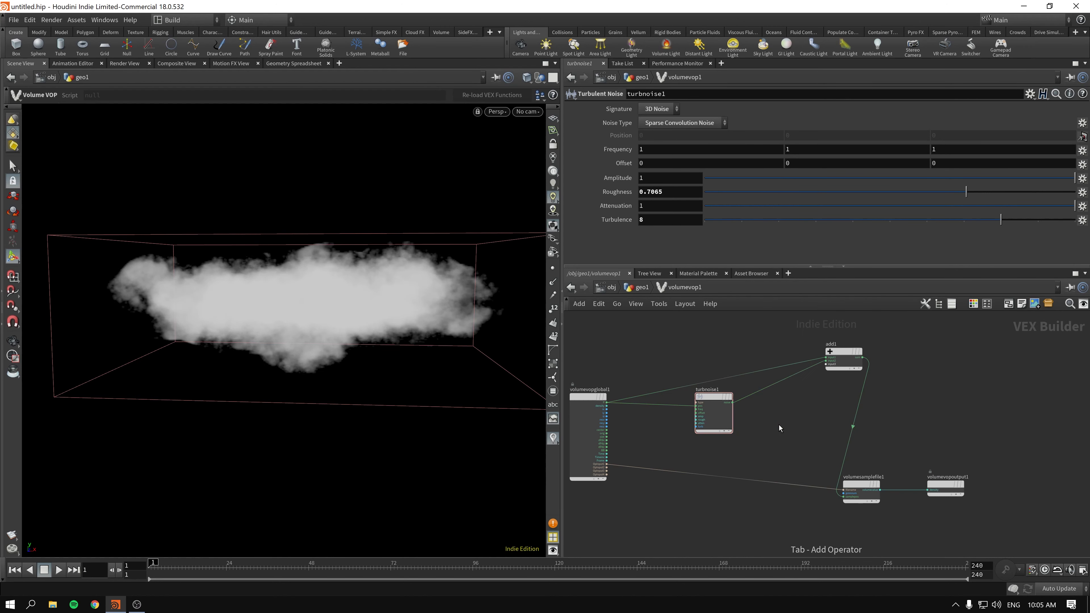
Add a second Turbulent Noise node and place it between turbnoise1 and the volume sample node.
key("Tab")
type("t")
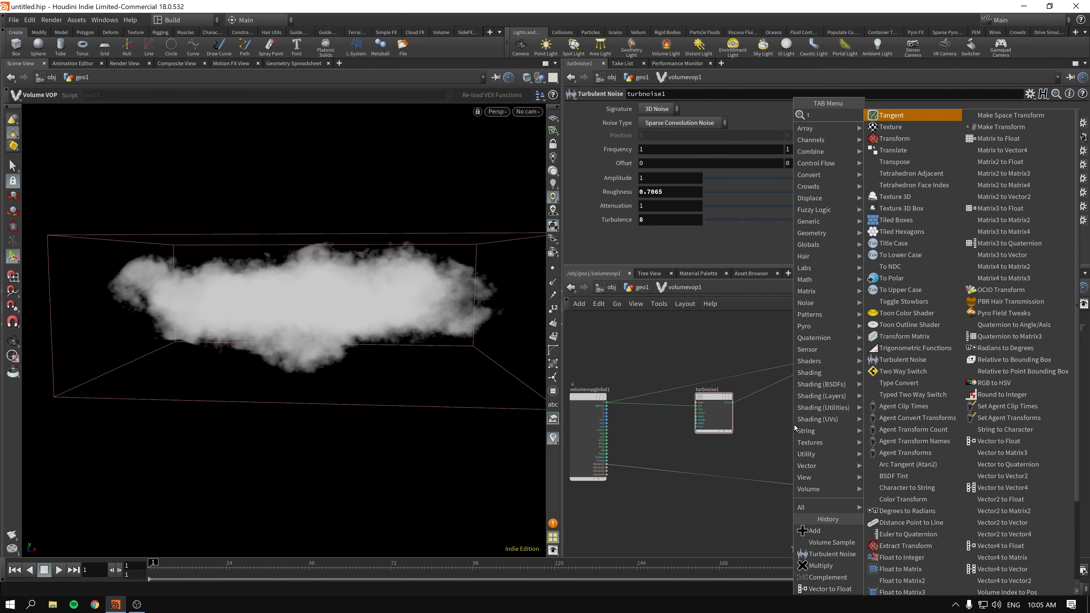
type("ur")
key("Return")
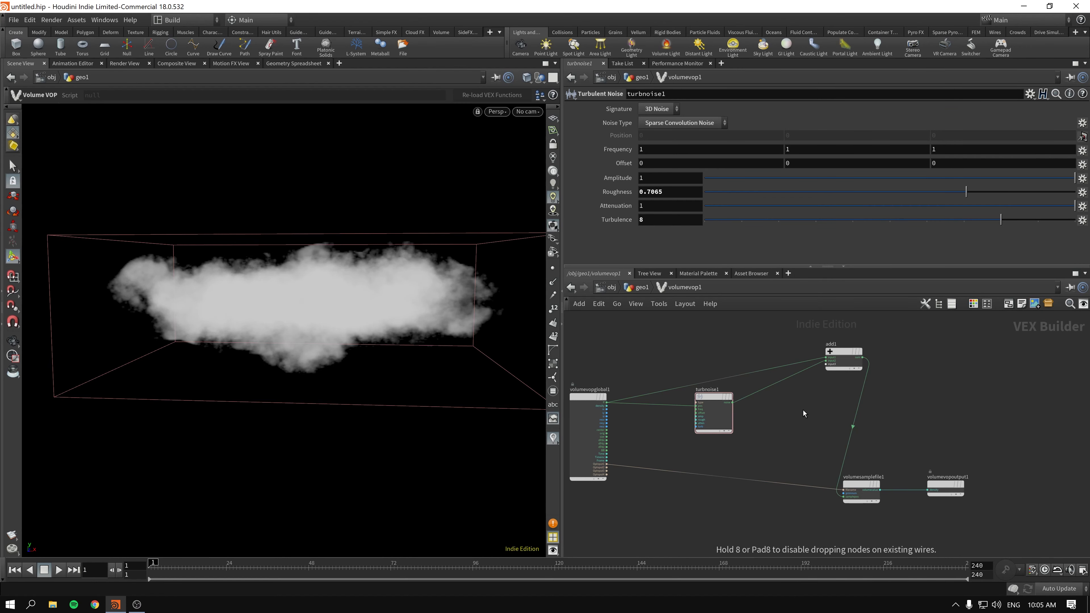
left_click(774, 457)
scroll(803, 409, "up", 2)
left_click_drag(768, 456, 785, 427)
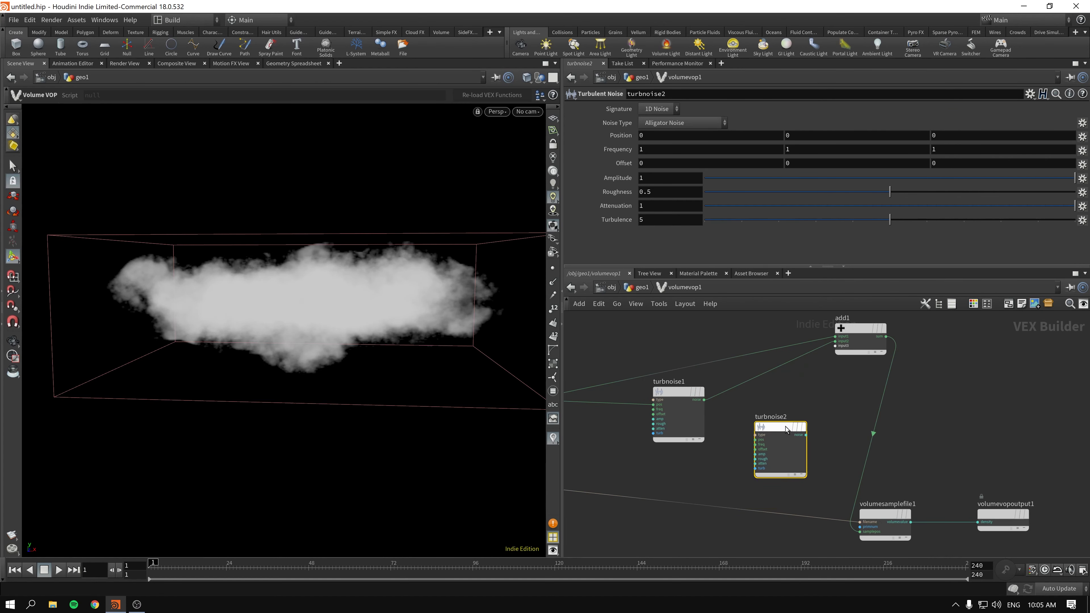
Set turbnoise1's roughness to 0.5893 and its amplitude to 2.
left_click(671, 395)
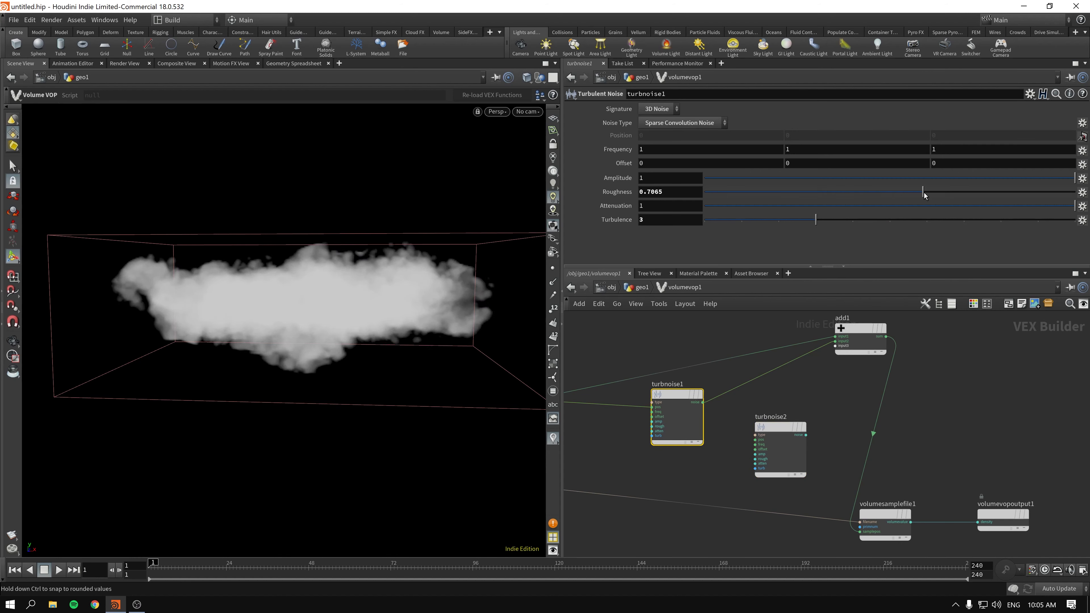
left_click_drag(925, 192, 923, 193)
left_click(652, 178)
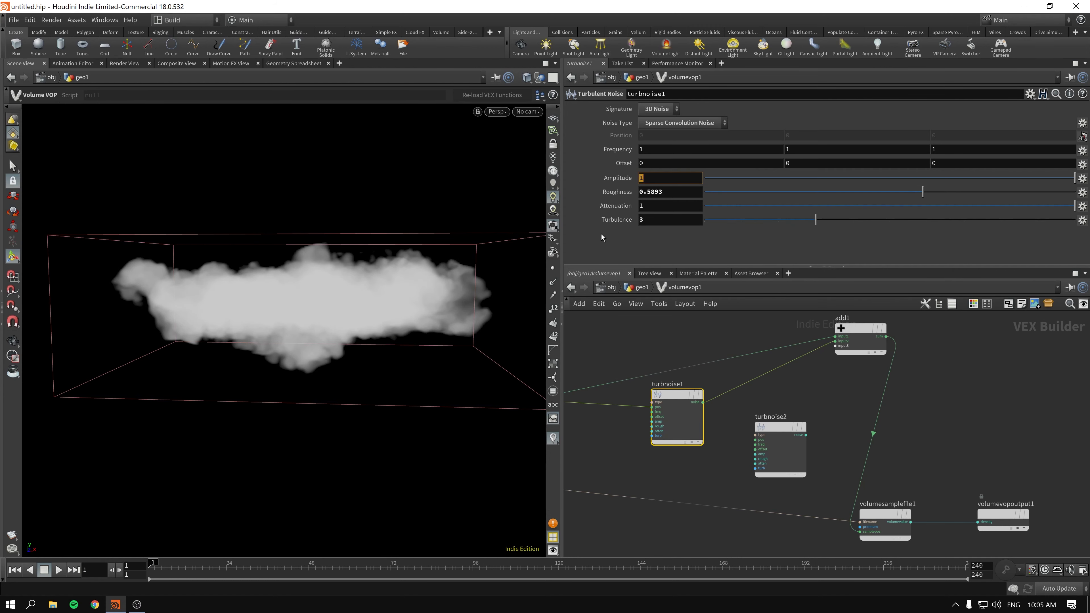
type("2")
key("Return")
key("Escape")
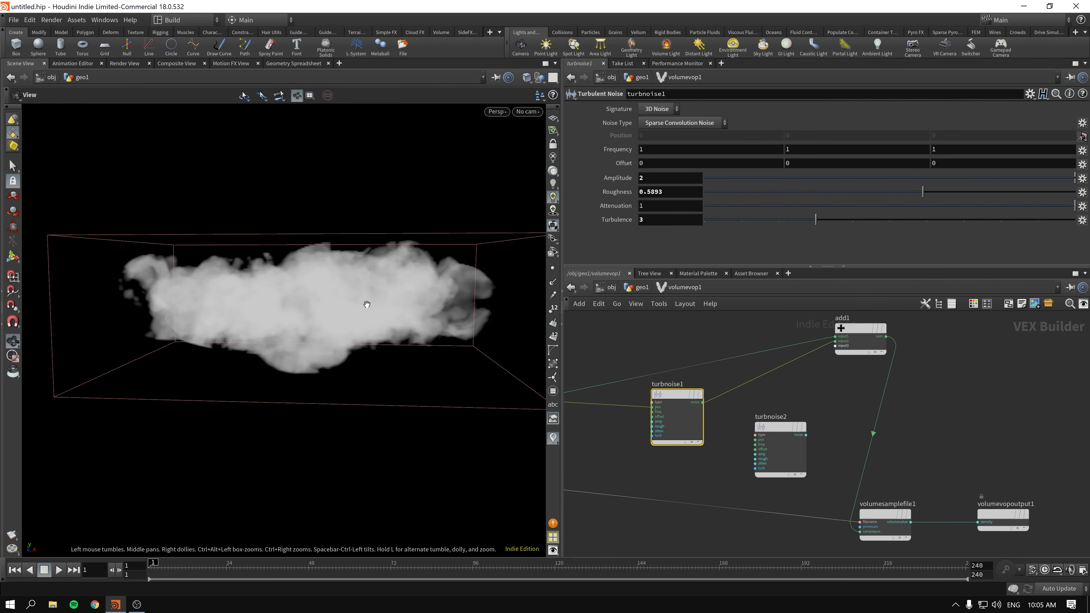
mouse_move(360, 299)
left_mouse_down()
mouse_move(396, 369)
mouse_move(347, 303)
mouse_move(348, 313)
left_mouse_up()
Reposition volumevopglobal1 and move turbnoise1 slightly upward to make room for wiring turbnoise2.
middle_click_drag(725, 388, 880, 393)
left_click_drag(661, 392, 626, 343)
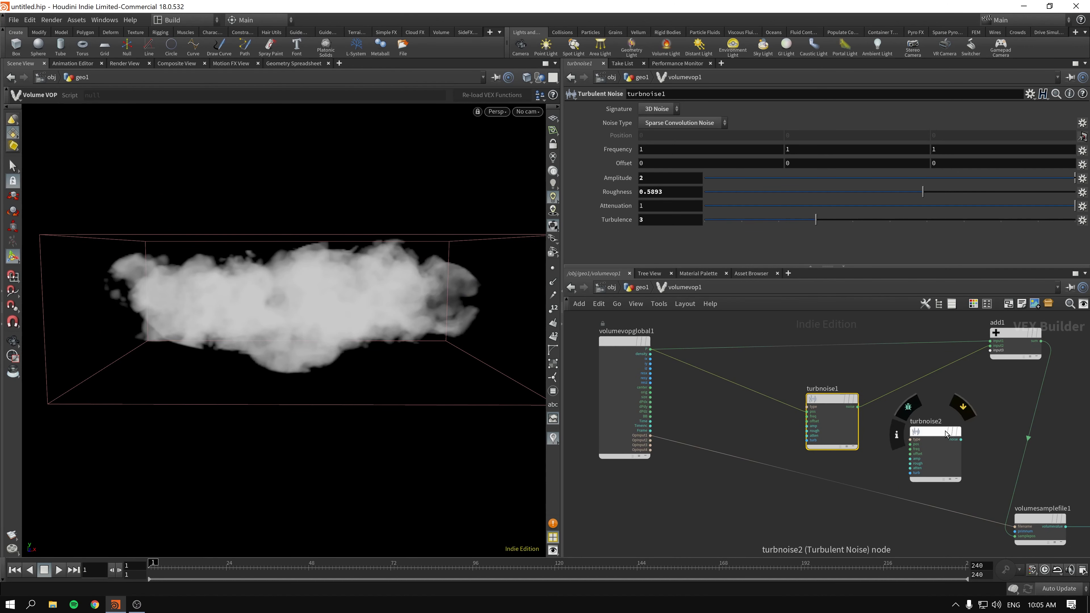
left_click_drag(832, 419, 819, 406)
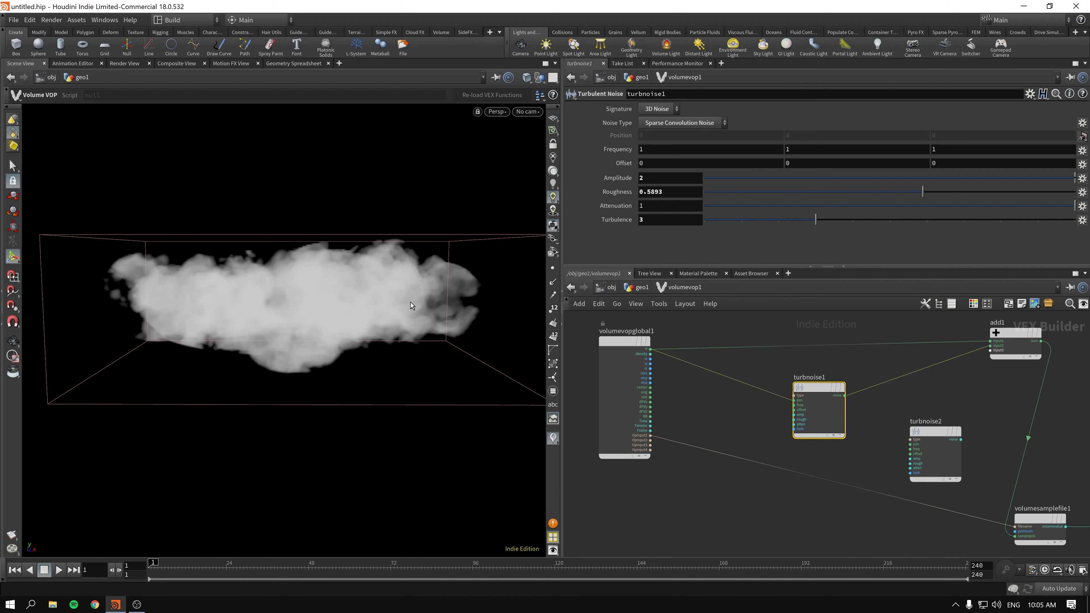
key("Escape")
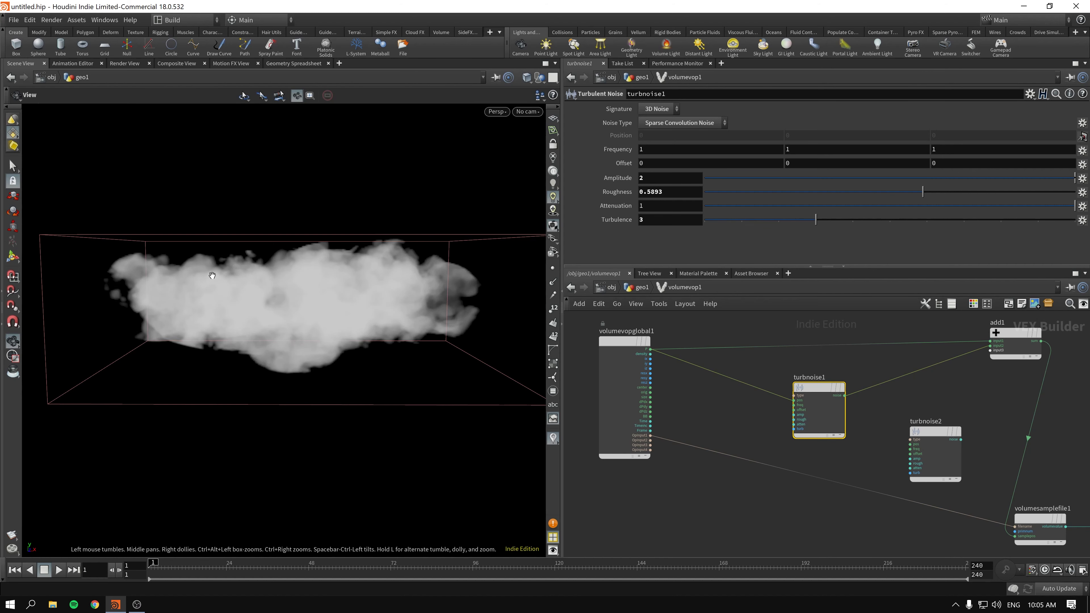
left_click_drag(91, 257, 197, 284)
Connect the P output of volumevopglobal1 to the position input of turbnoise2.
middle_click_drag(704, 404, 680, 403)
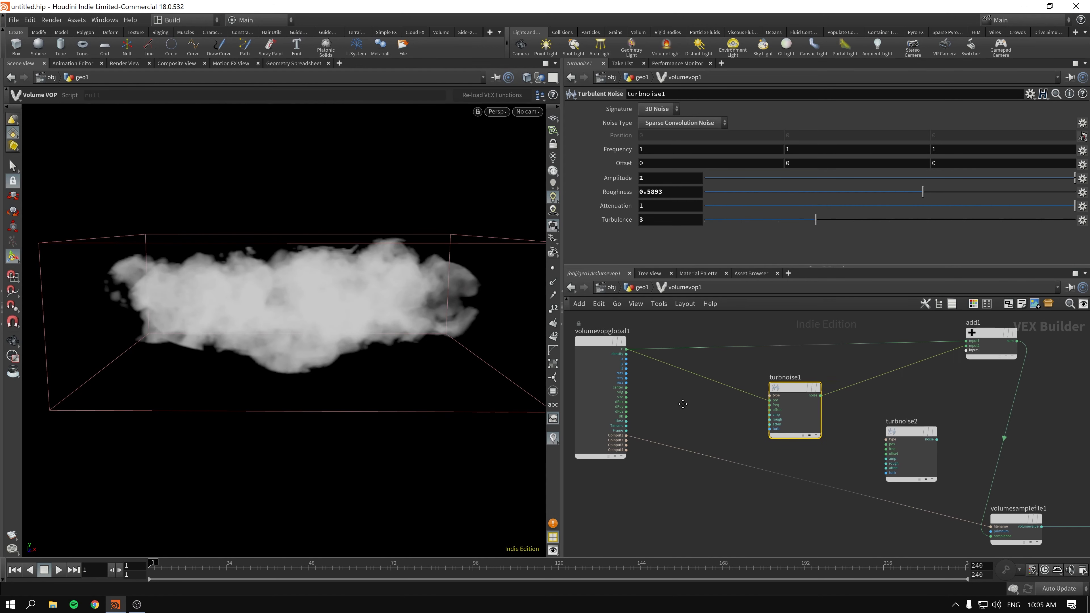
left_click(898, 436)
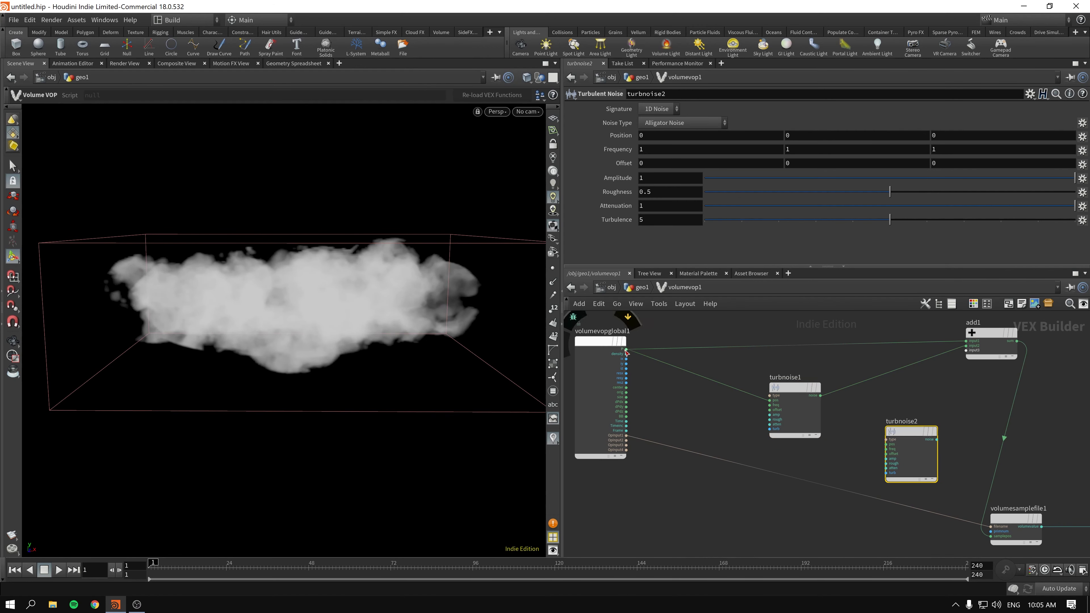
left_click_drag(627, 349, 894, 447)
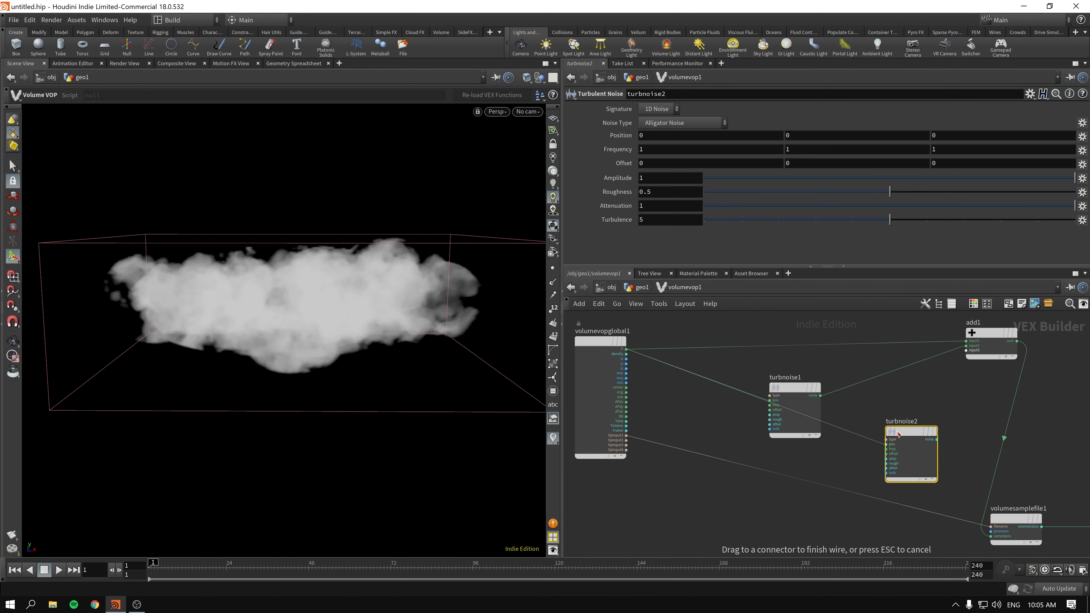
left_click(898, 435)
Spread turbnoise1 and turbnoise2 apart and set turbnoise2's signature to 3D Noise.
left_click_drag(794, 389, 843, 376)
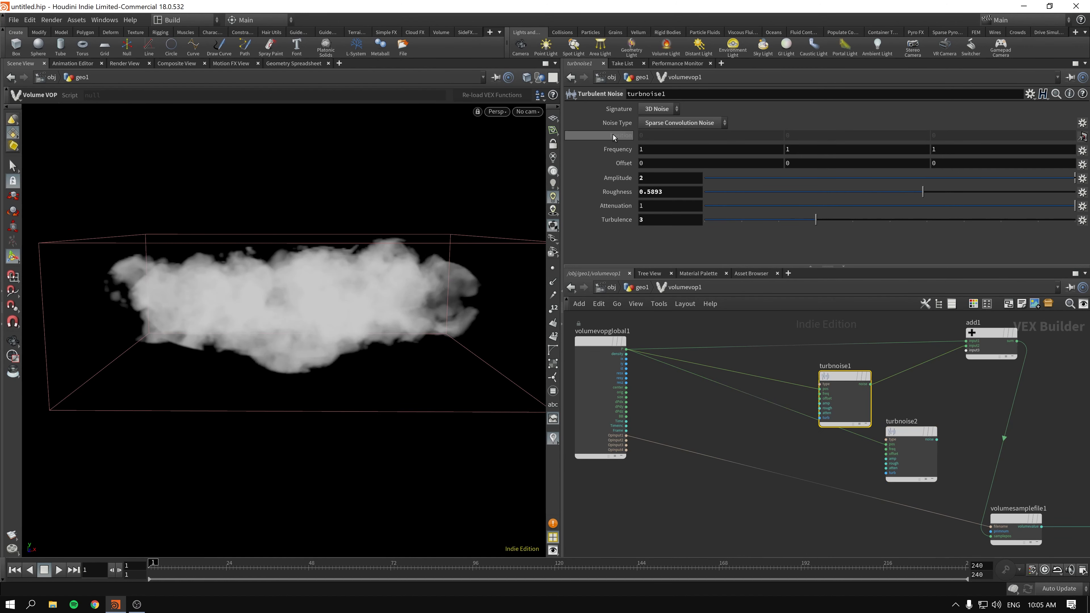
left_click(908, 431)
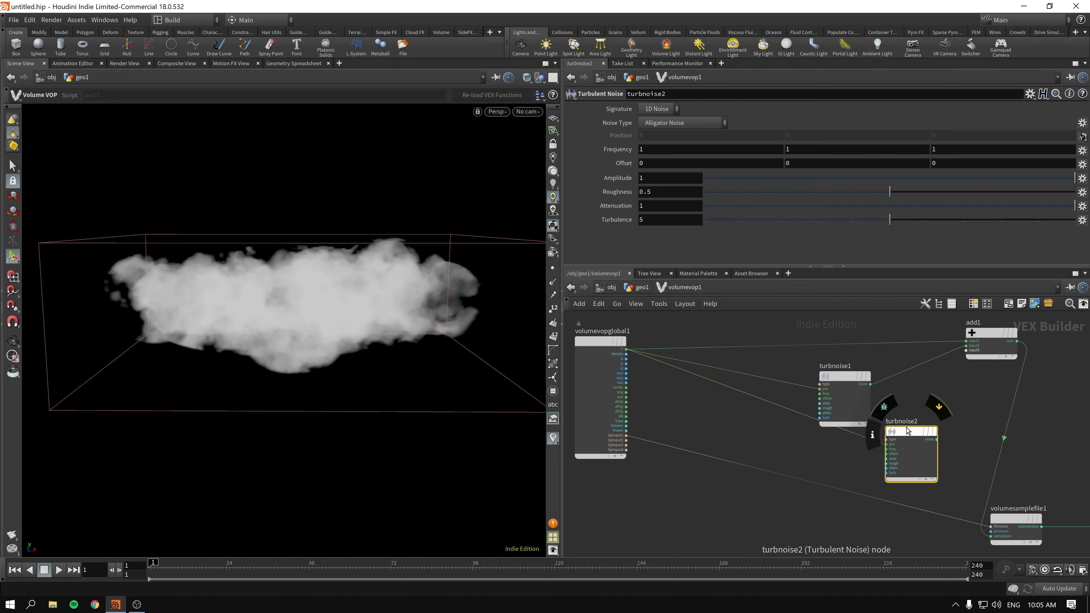
left_click_drag(907, 430, 889, 444)
left_click(655, 132)
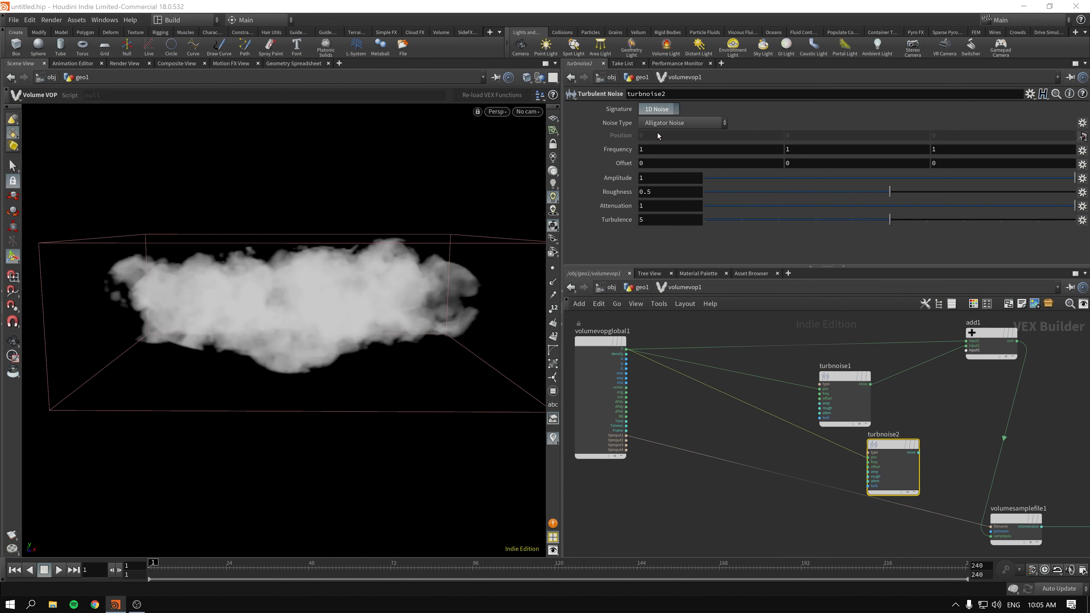
Shift turbnoise2 sideways and connect its noise output to the next free input of add1.
middle_click_drag(1001, 453, 880, 411)
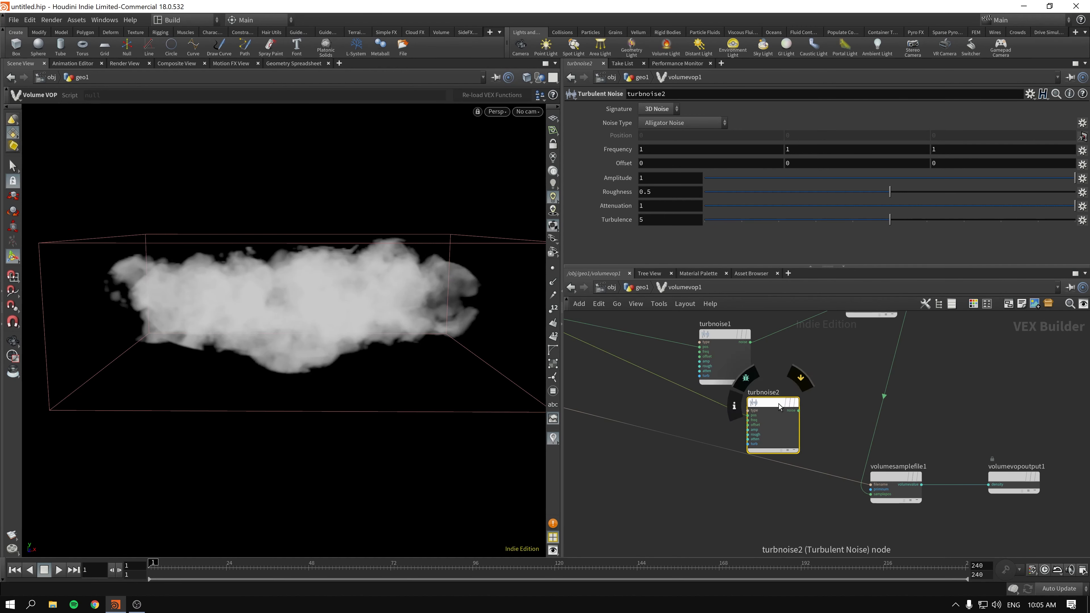
left_click_drag(783, 408, 799, 409)
middle_click_drag(829, 401, 823, 425)
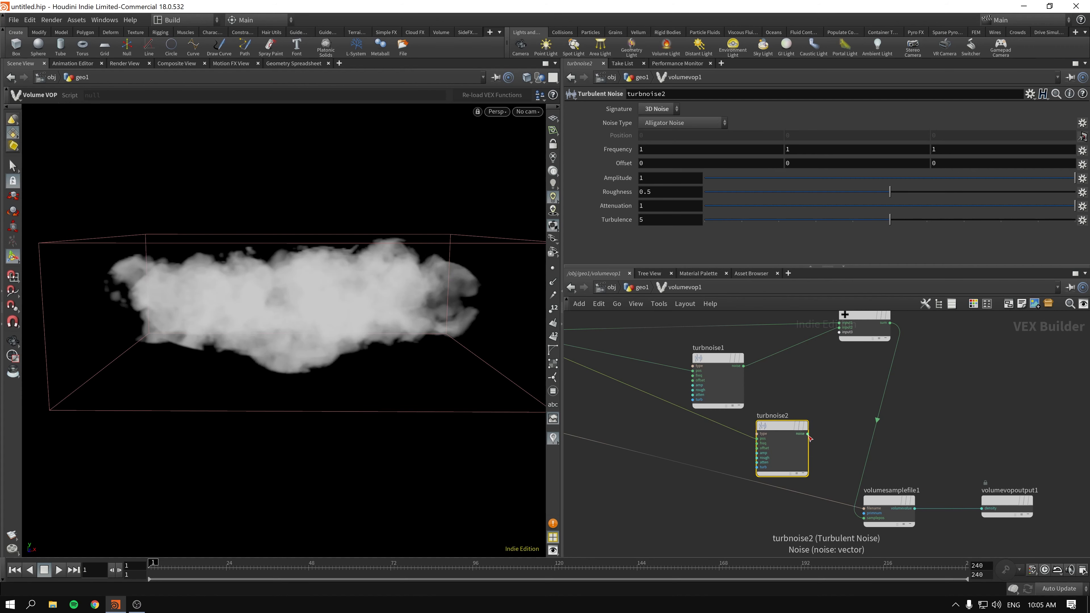
left_click_drag(807, 434, 844, 346)
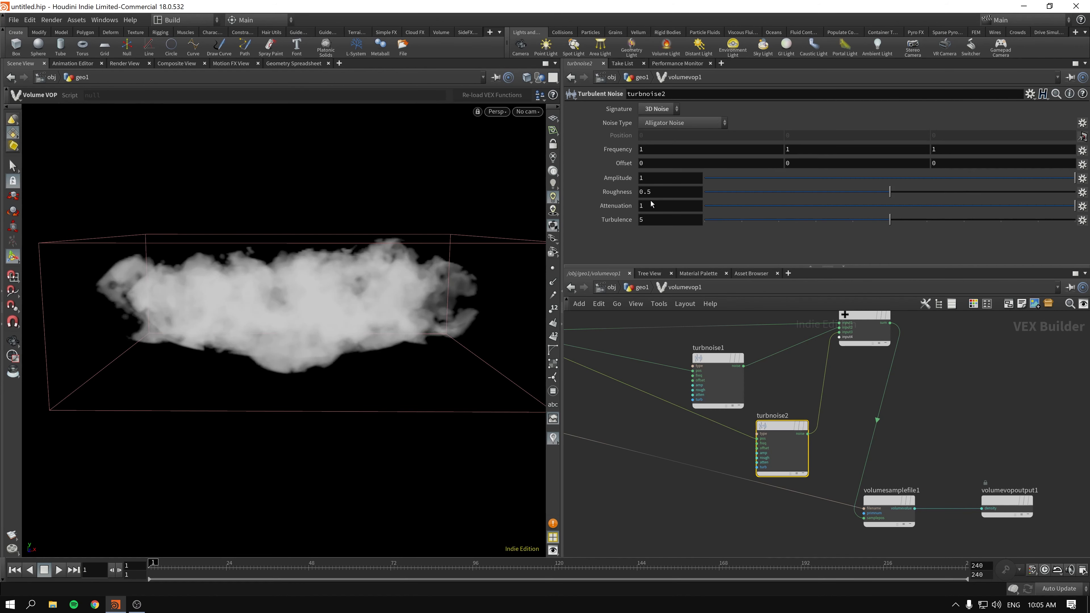
Set turbnoise2's amplitude to 0.485, roughness to 0.8284 and turbulence to 8.
left_click(960, 192)
left_click(965, 220)
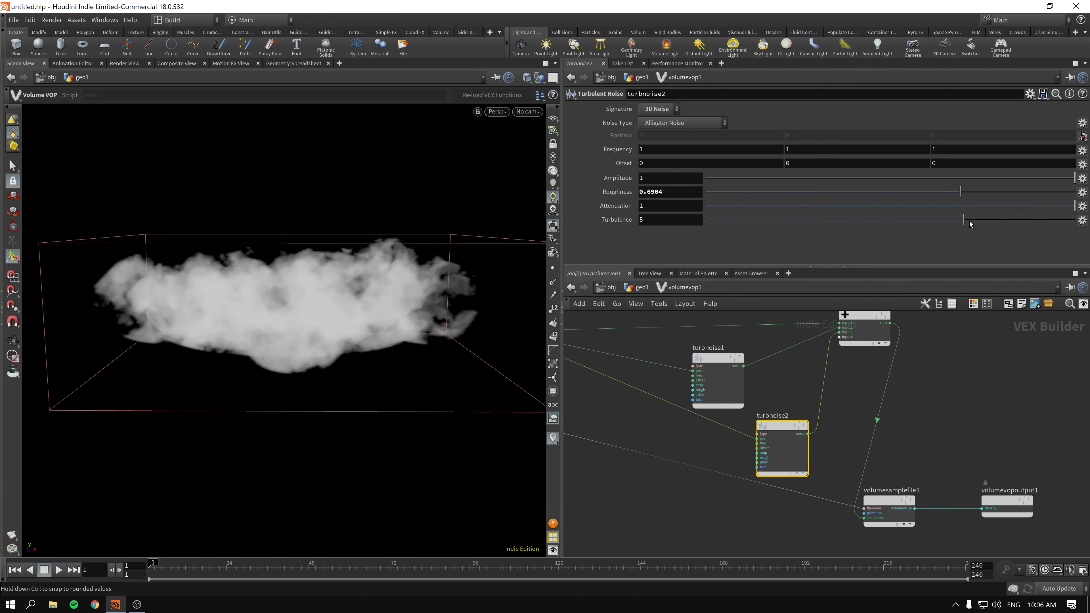
left_click(904, 178)
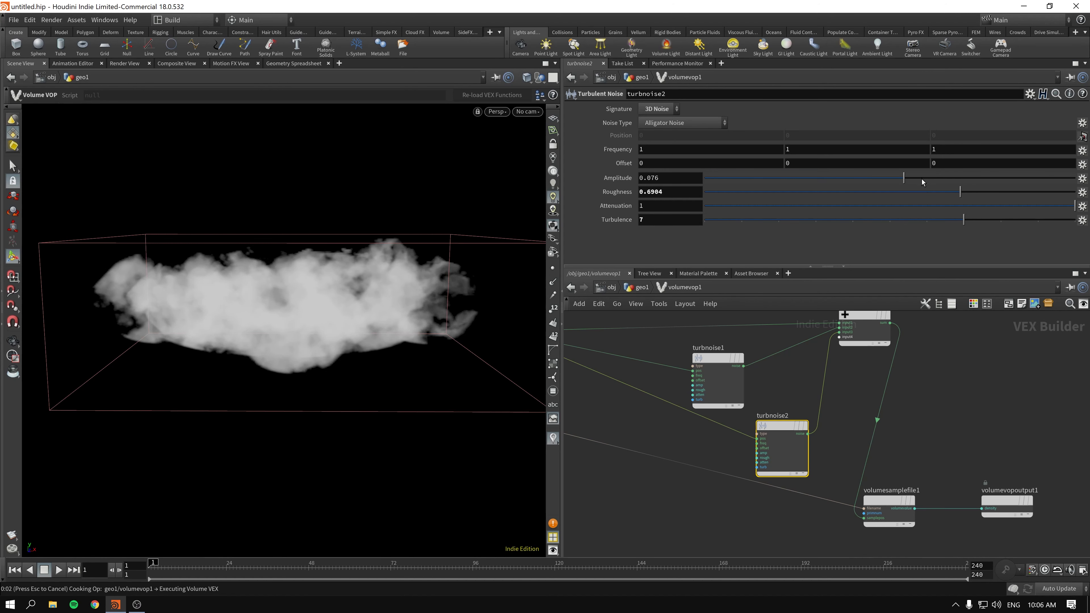
left_click(920, 178)
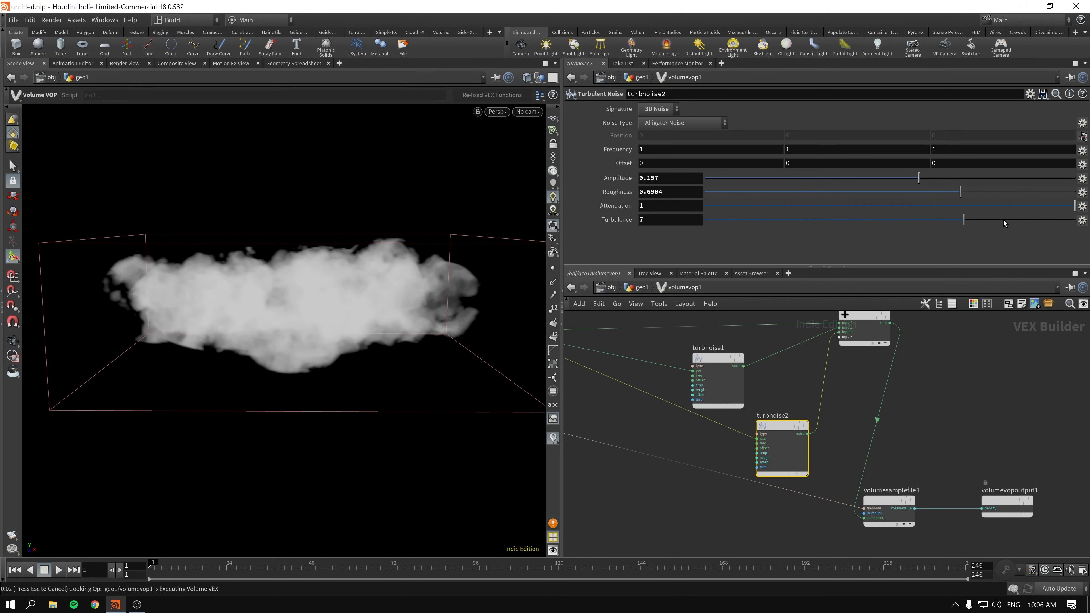
left_click(1003, 219)
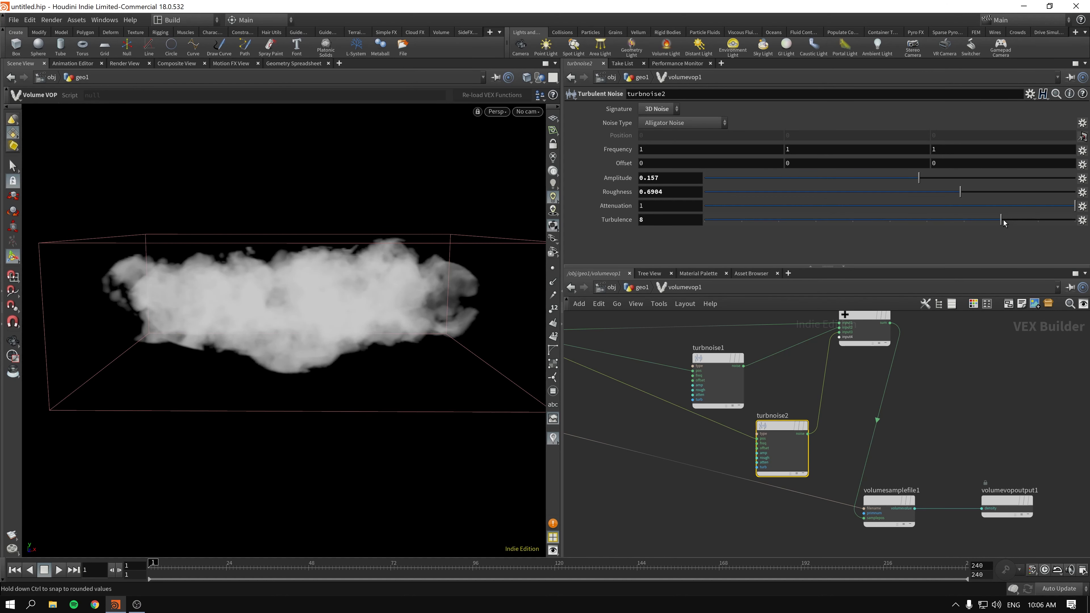
left_click(1012, 192)
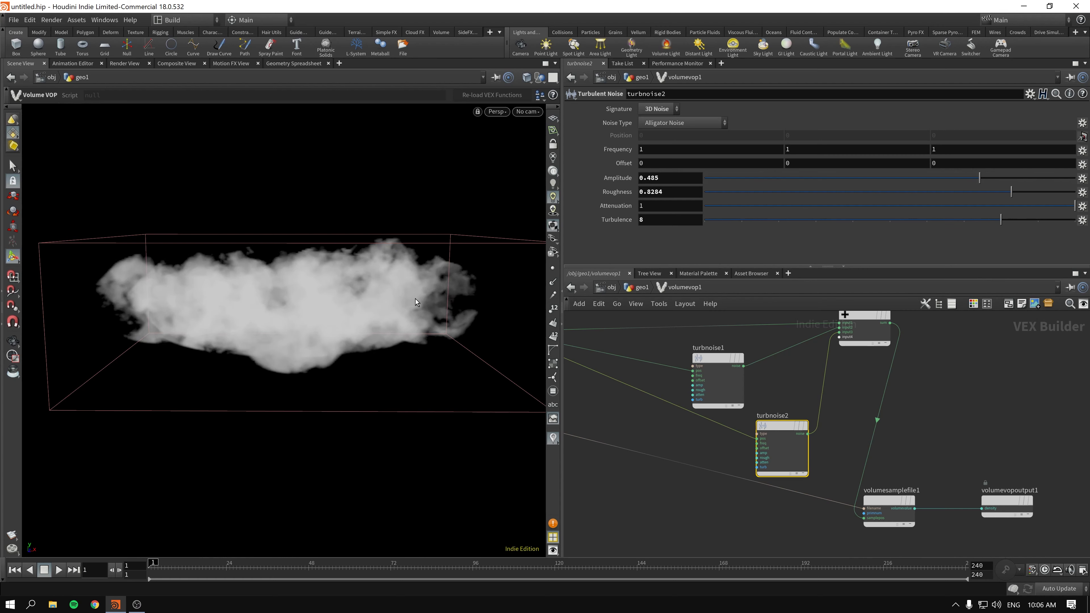
key("Escape")
left_click_drag(368, 317, 284, 299)
key("Return")
Go back up to the geo1 network and examine the voxel information of vdbfrompolygons1.
key("u")
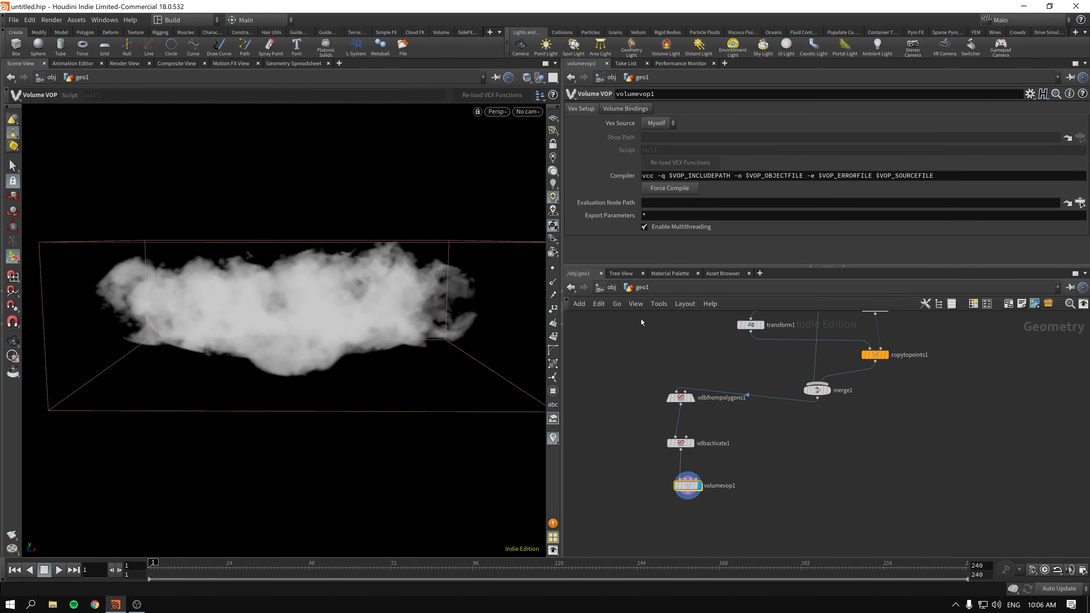
left_click_drag(631, 380, 709, 419)
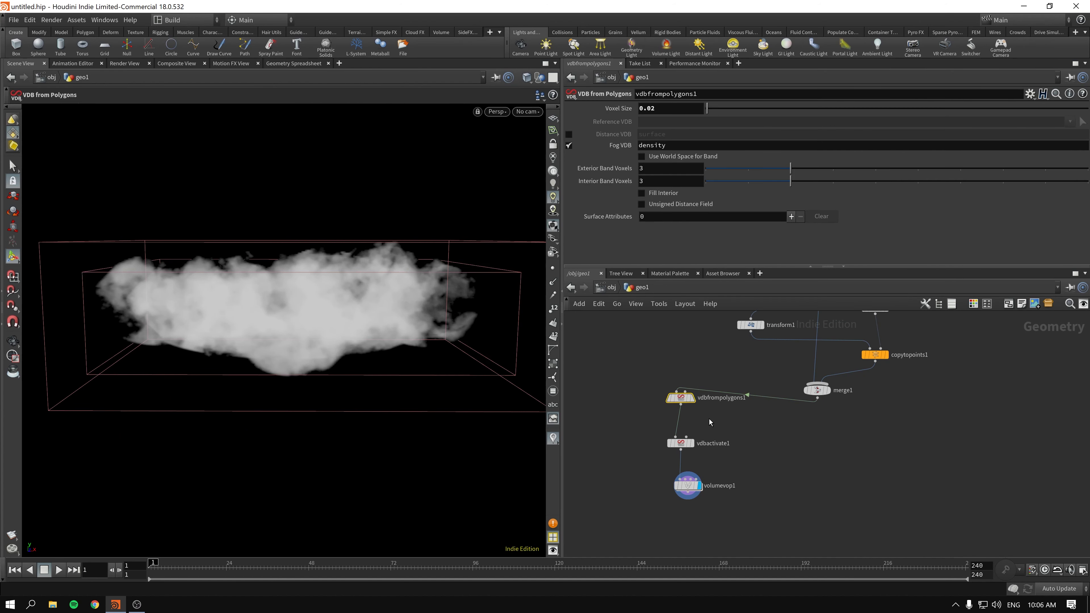
left_click_drag(647, 109, 685, 200)
left_click(660, 113)
left_click(632, 338)
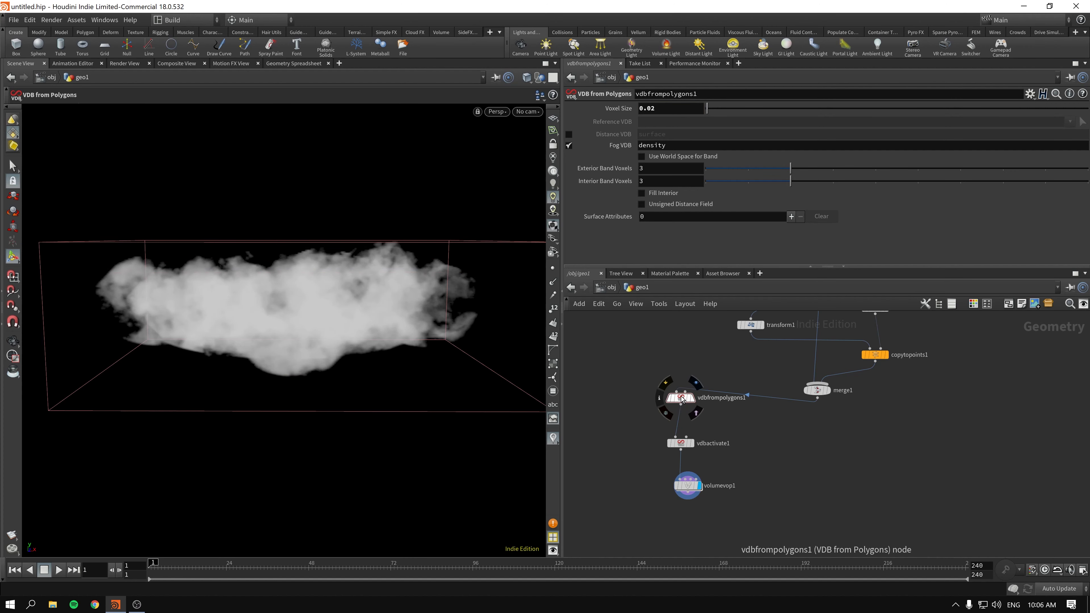
middle_click(683, 399)
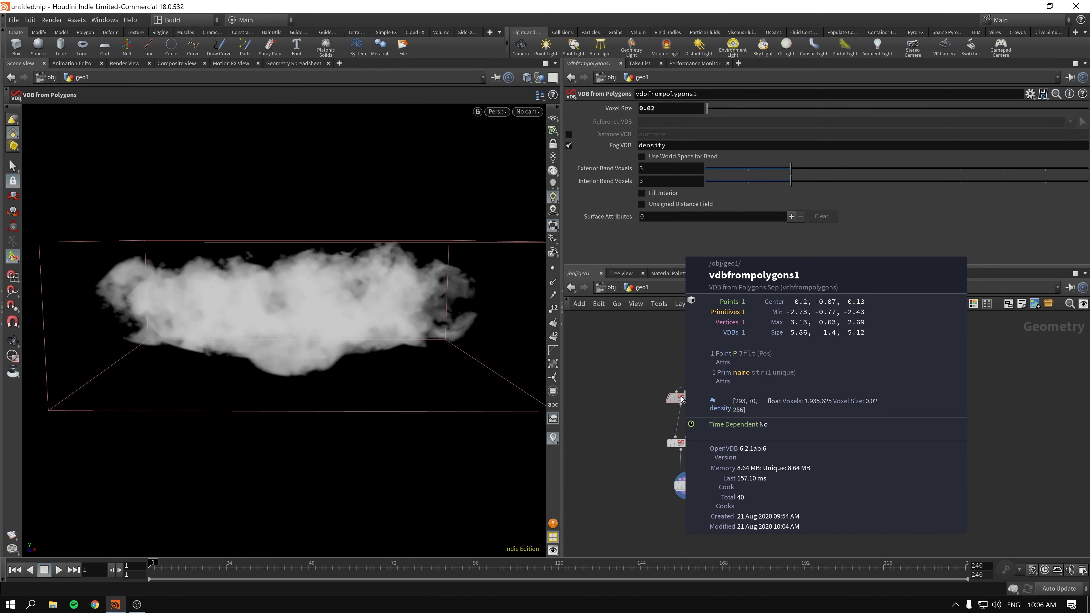
left_click(800, 403)
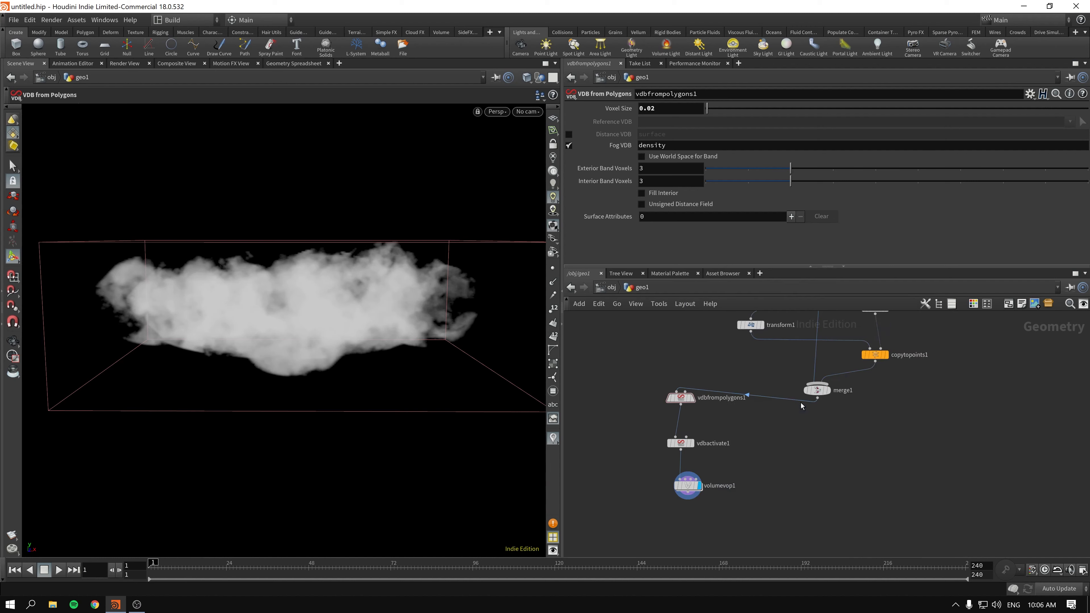
Set the voxel size of vdbfrompolygons1 to 0.01 and check the recooked cloud.
left_click(689, 398)
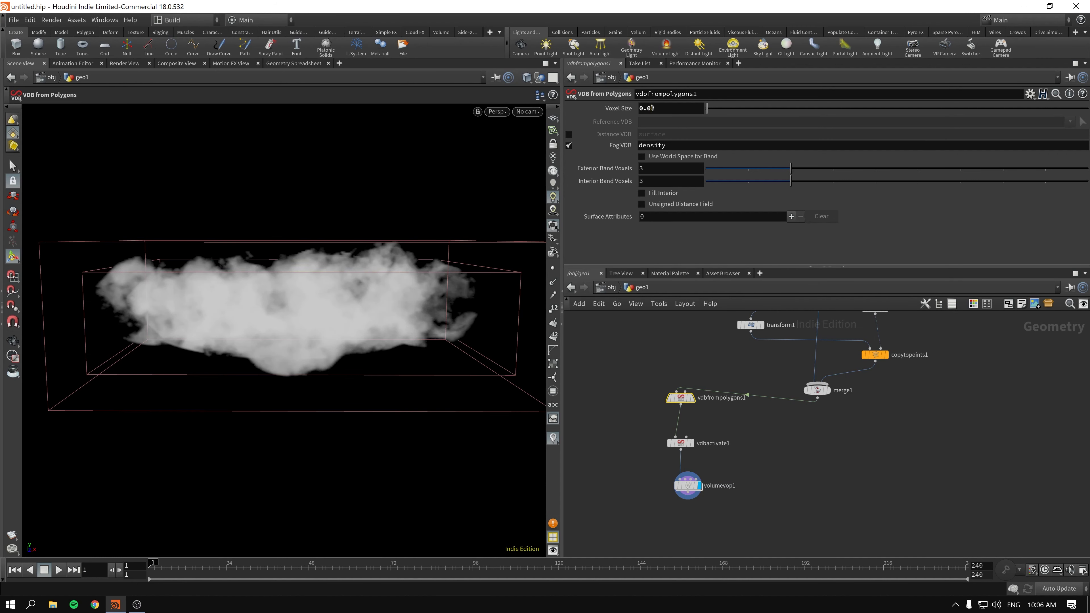
left_click_drag(651, 108, 657, 109)
type("1")
key("Return")
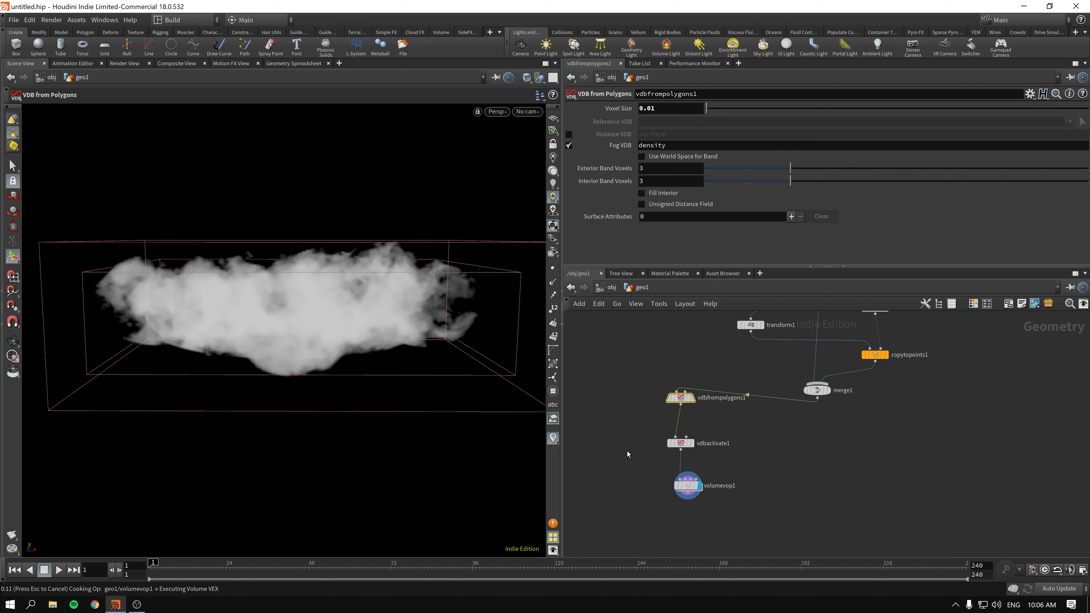
left_click(626, 451)
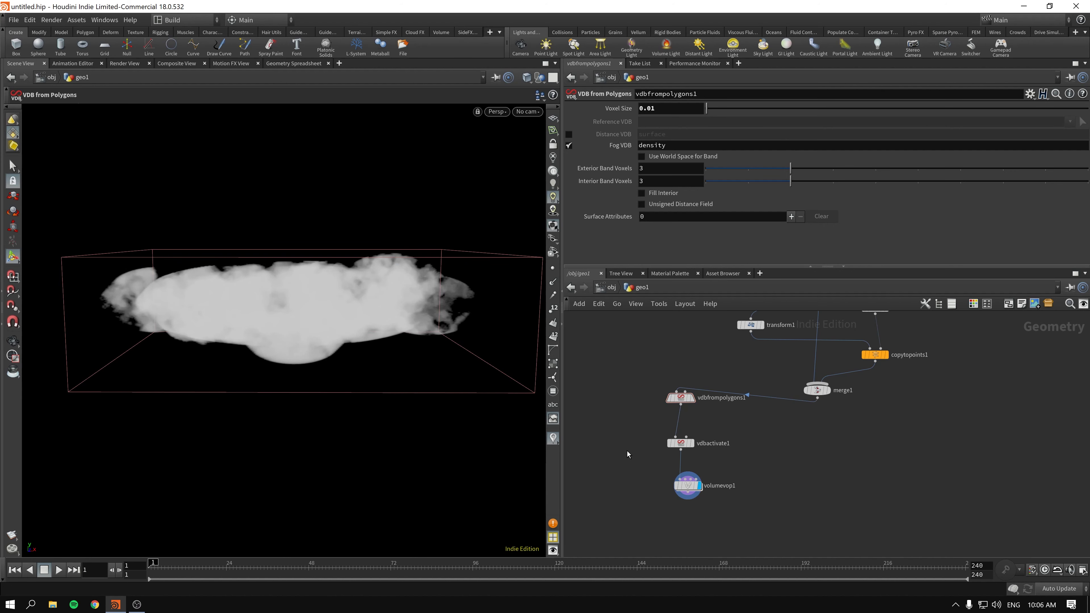
left_click_drag(628, 468, 727, 508)
left_click_drag(313, 320, 338, 306, "alt")
Set the voxels to expand on vdbactivate1 to 80 and inspect the cloud.
left_click_drag(628, 437, 768, 470)
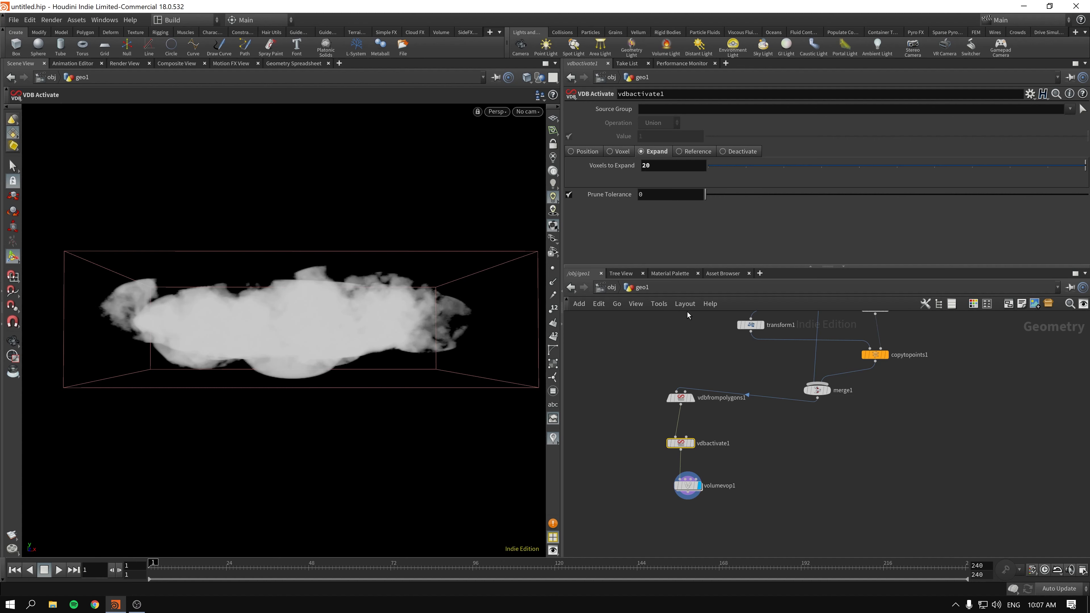
left_click(649, 167)
type("8")
key("Return")
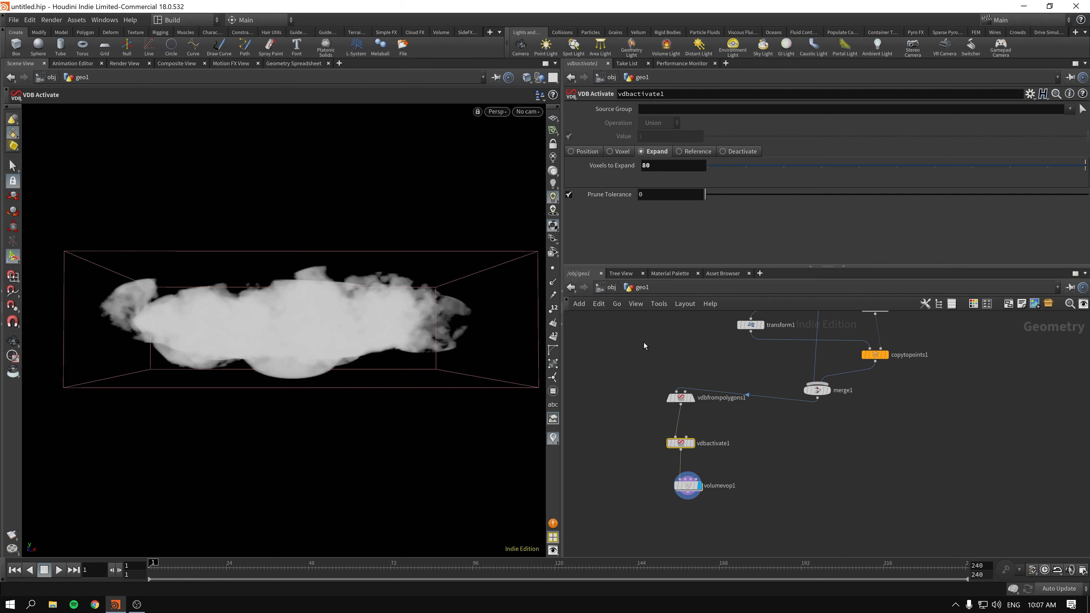
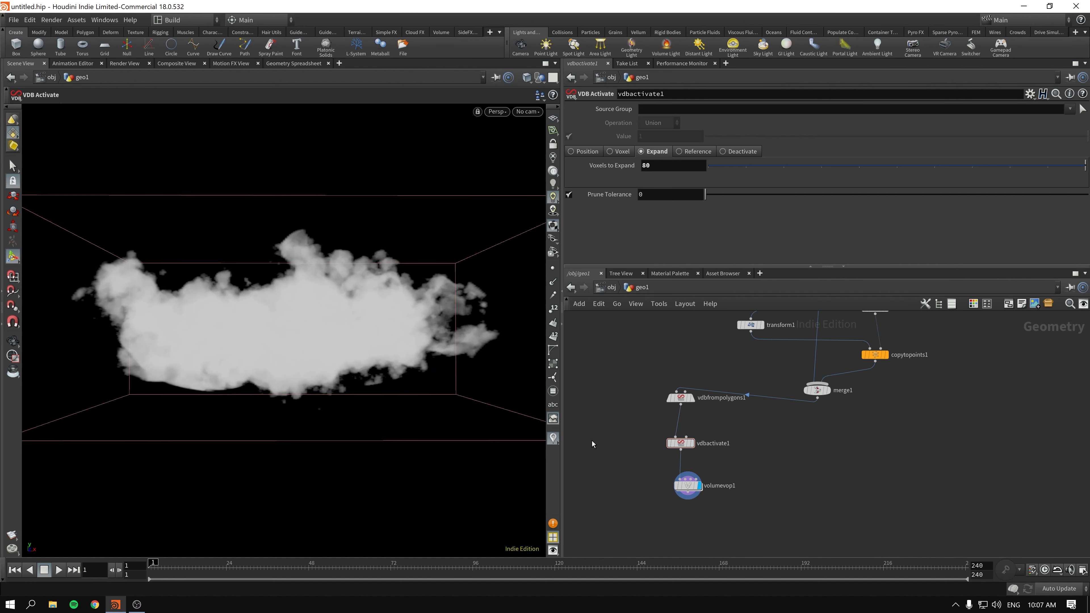
key("Escape")
left_click_drag(340, 343, 375, 353)
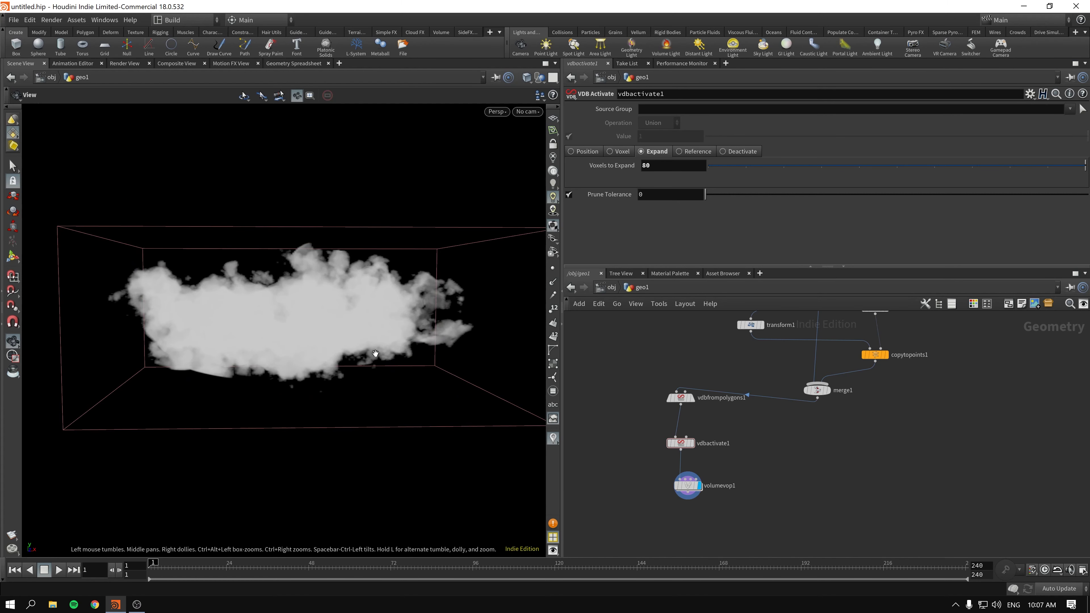
key("Return")
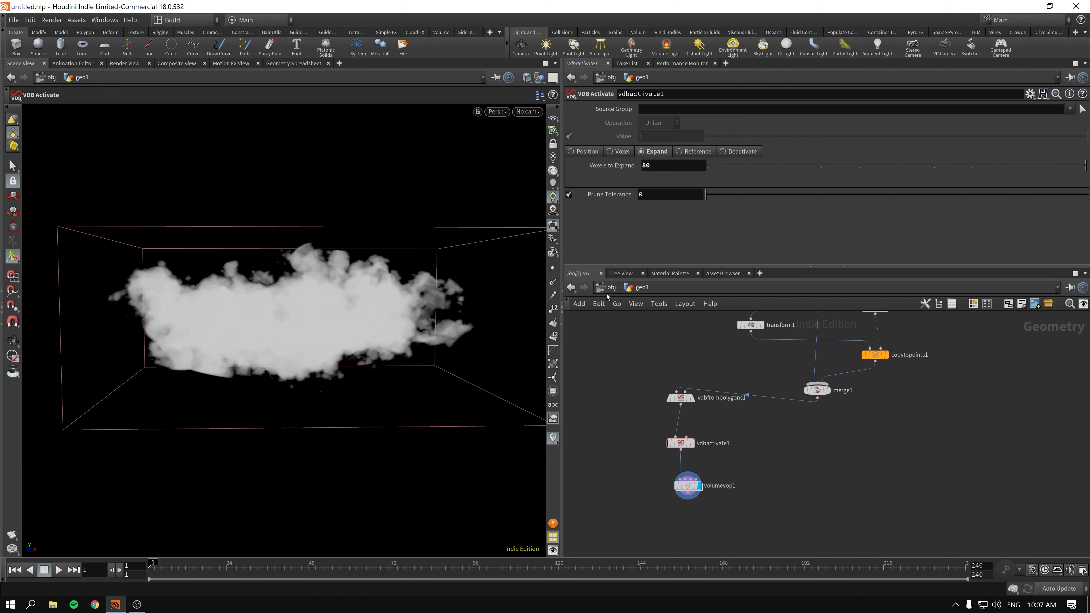
Check vdbactivate1's node information, then go up to the object level and view the cloud from another side.
middle_click(681, 442)
key("u")
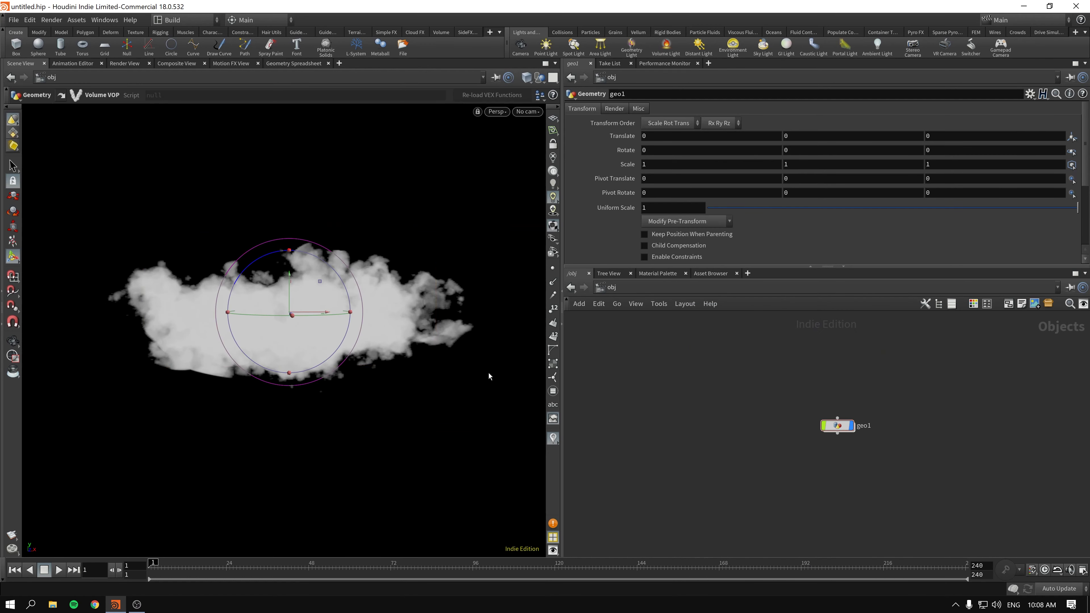
mouse_move(349, 335)
left_mouse_down()
mouse_move(352, 303)
mouse_move(439, 309)
mouse_move(358, 299)
mouse_move(379, 329)
mouse_move(381, 313)
mouse_move(351, 327)
left_mouse_up()
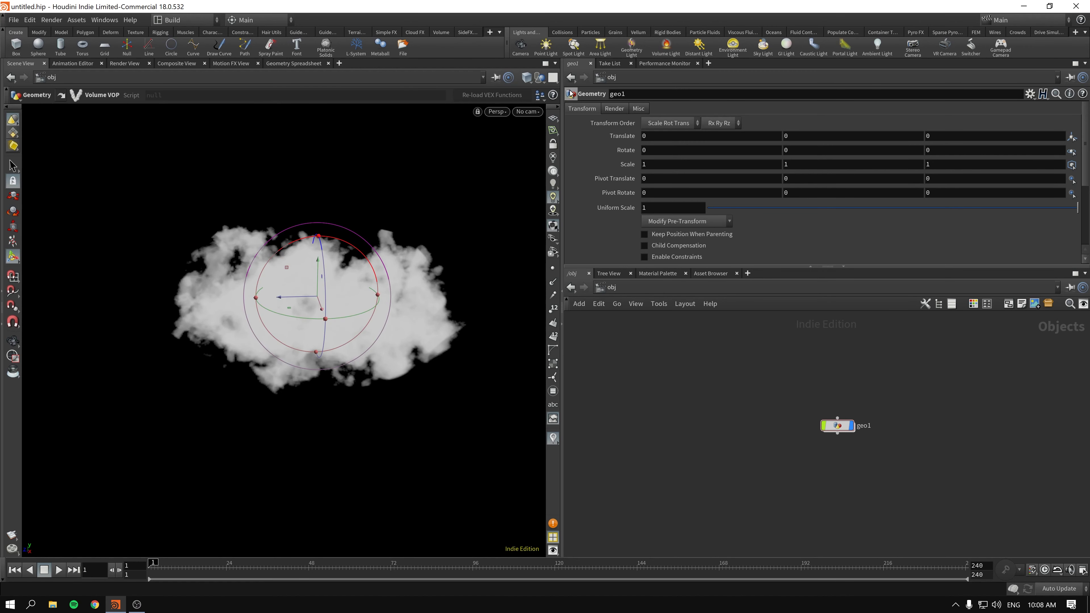
Add an area light to the scene and view the lit cloud from the front.
left_click(601, 45)
left_click_drag(447, 349, 292, 324, "alt")
middle_click_drag(226, 349, 311, 307, "alt")
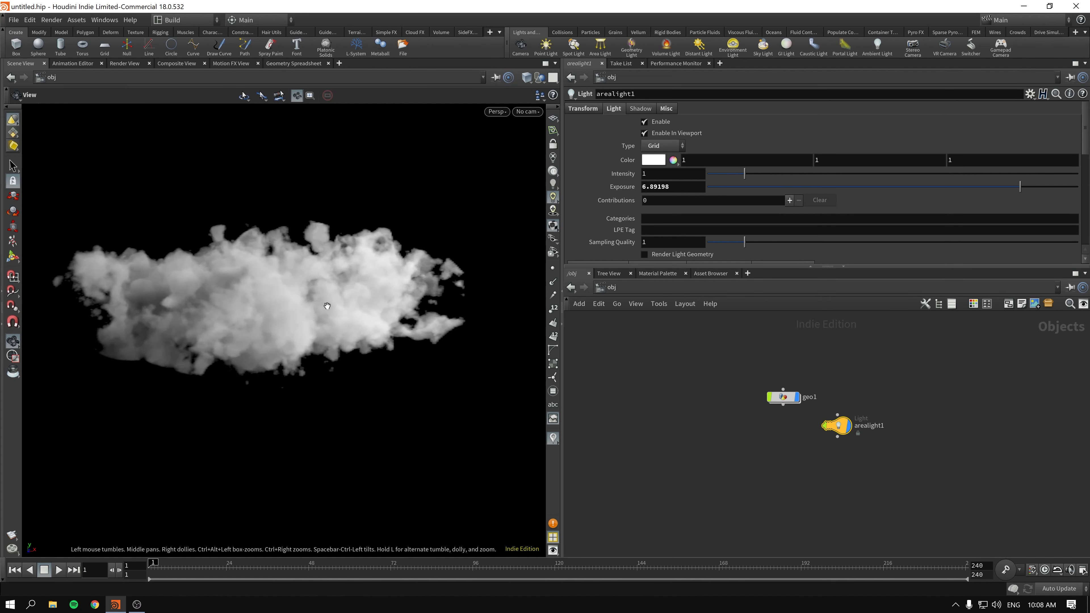
left_click_drag(326, 304, 313, 302)
mouse_move(314, 301)
right_mouse_down()
mouse_move(354, 303)
mouse_move(304, 316)
right_mouse_up()
key("Return")
Go into the geo1 network and set the voxel size of vdbfrompolygons1 to 0.02.
double_click(789, 401)
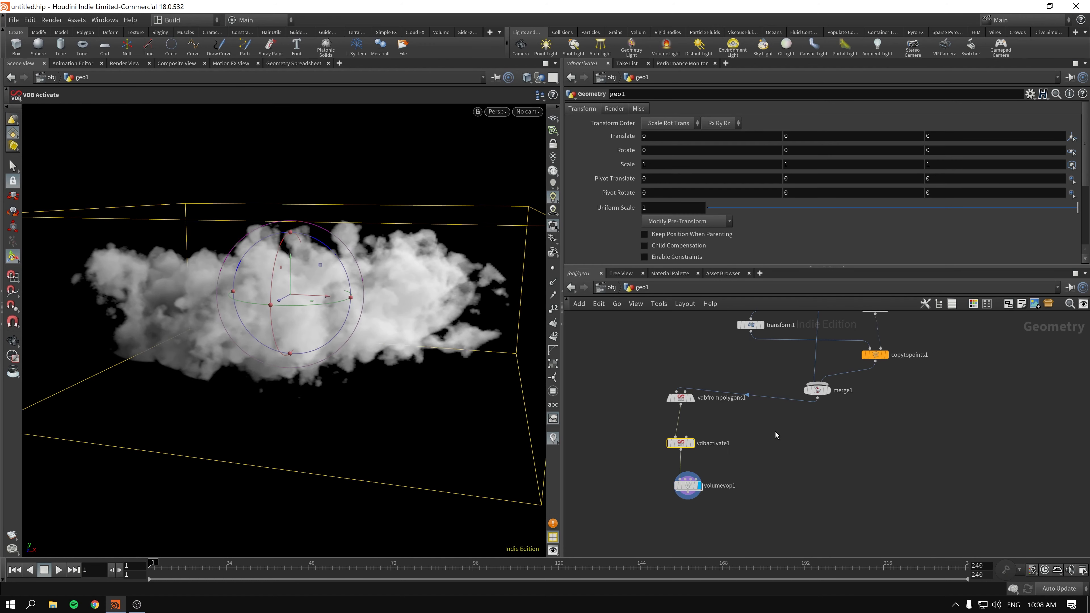
left_click(680, 443)
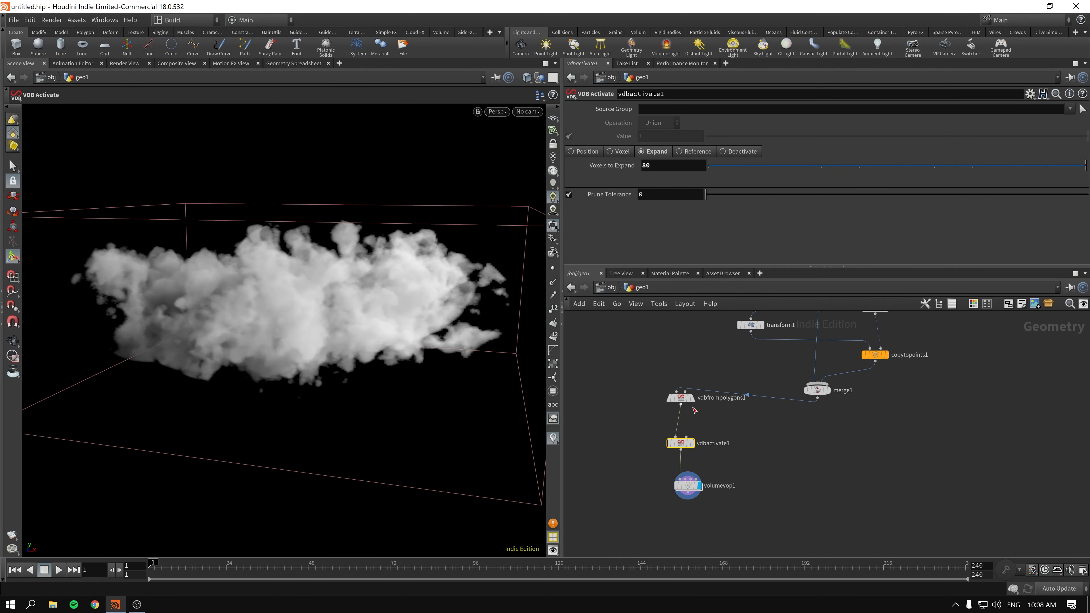
left_click_drag(630, 378, 714, 407)
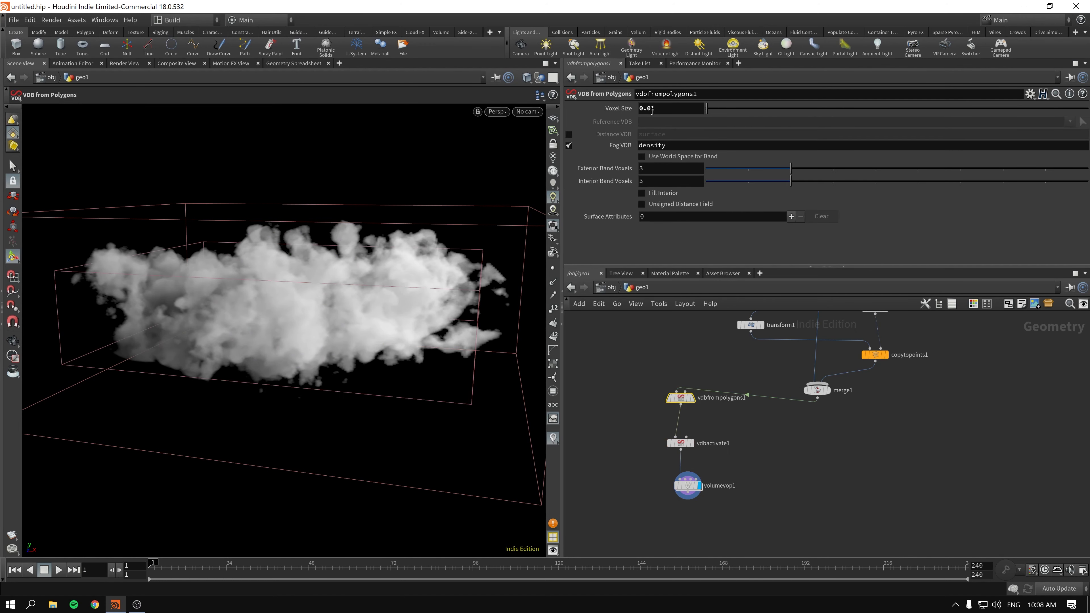
left_click_drag(651, 111, 659, 117)
type("2")
key("Return")
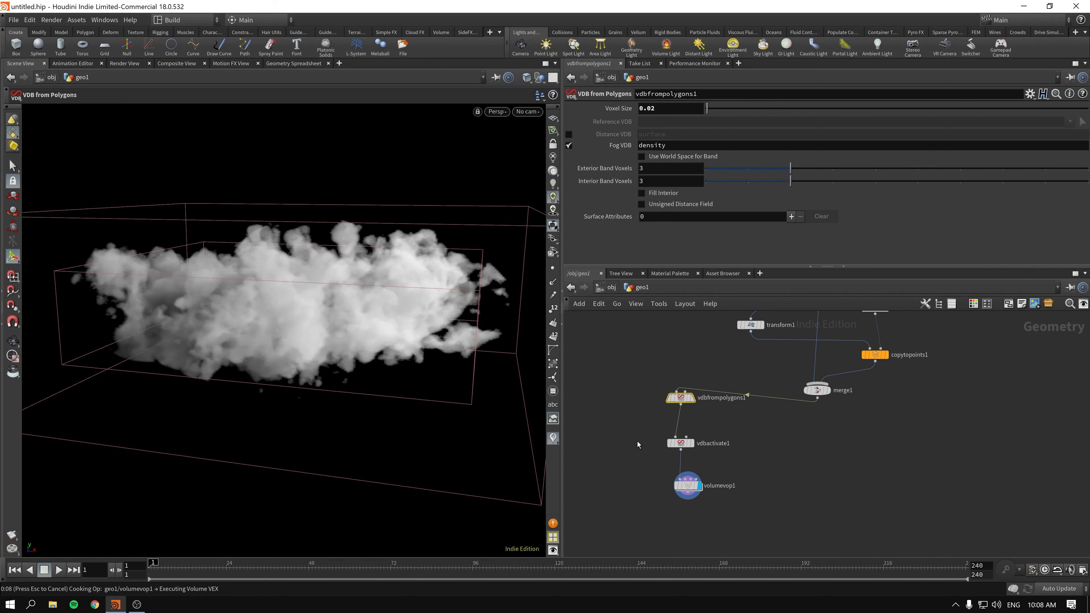
left_click(666, 429)
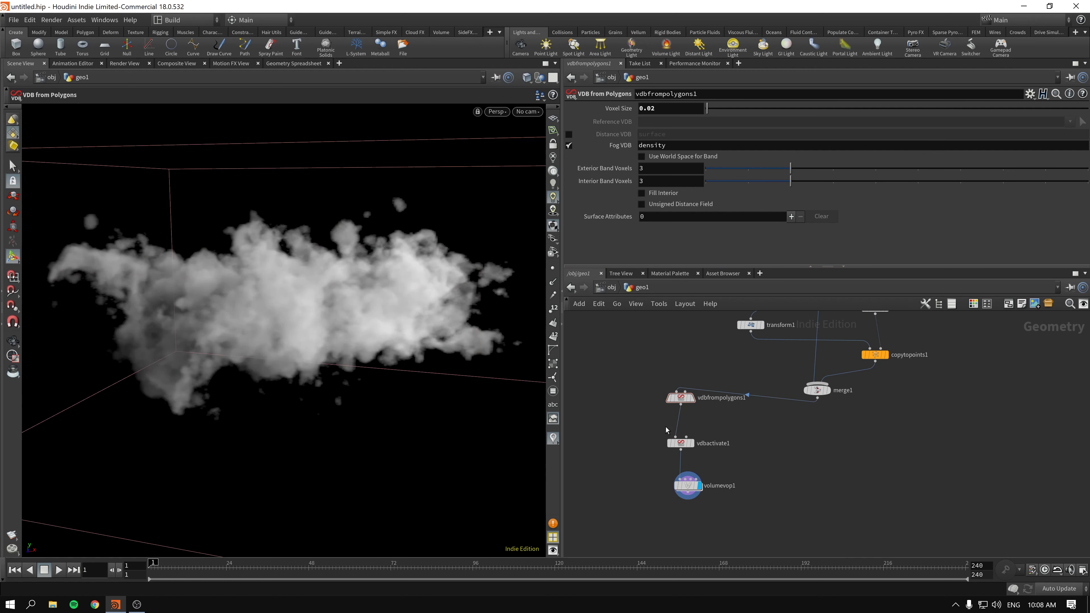
scroll(312, 321, "down", 5)
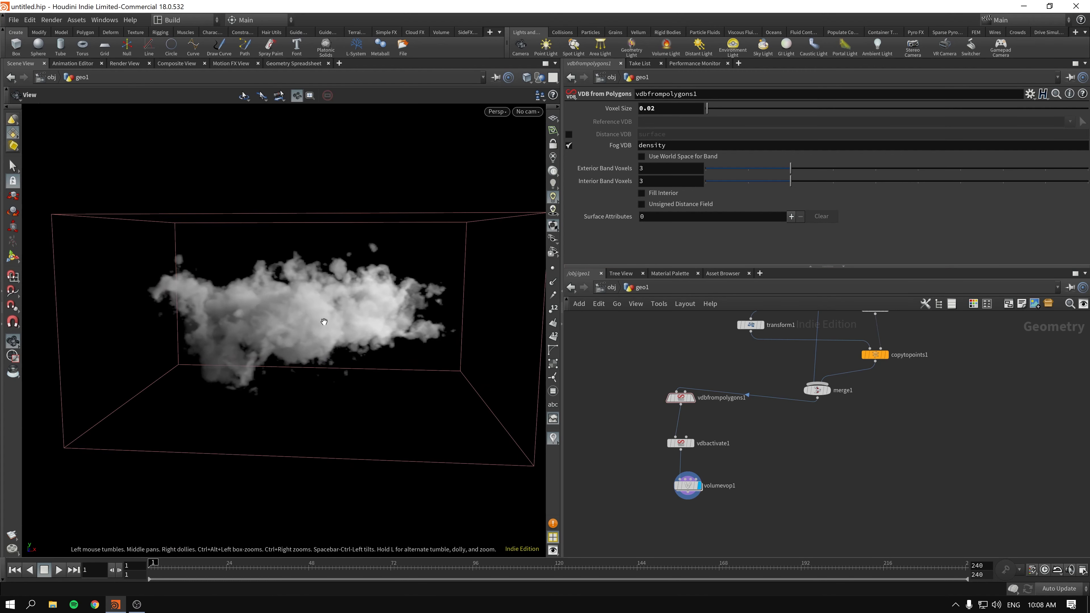
Set the voxels to expand on vdbactivate1 to 30.
left_click_drag(642, 426, 702, 451)
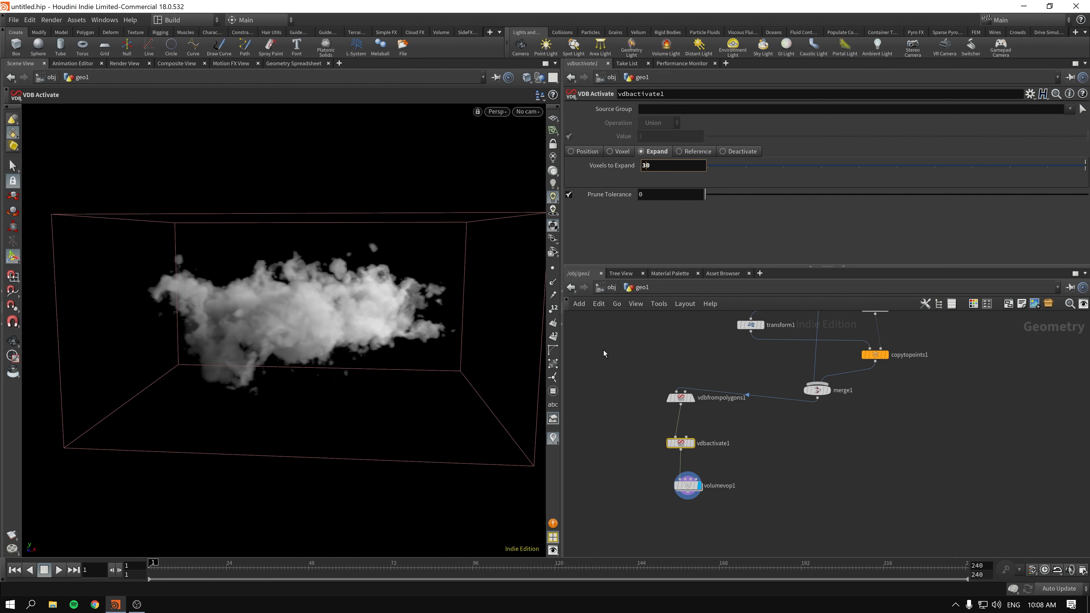
key("Return")
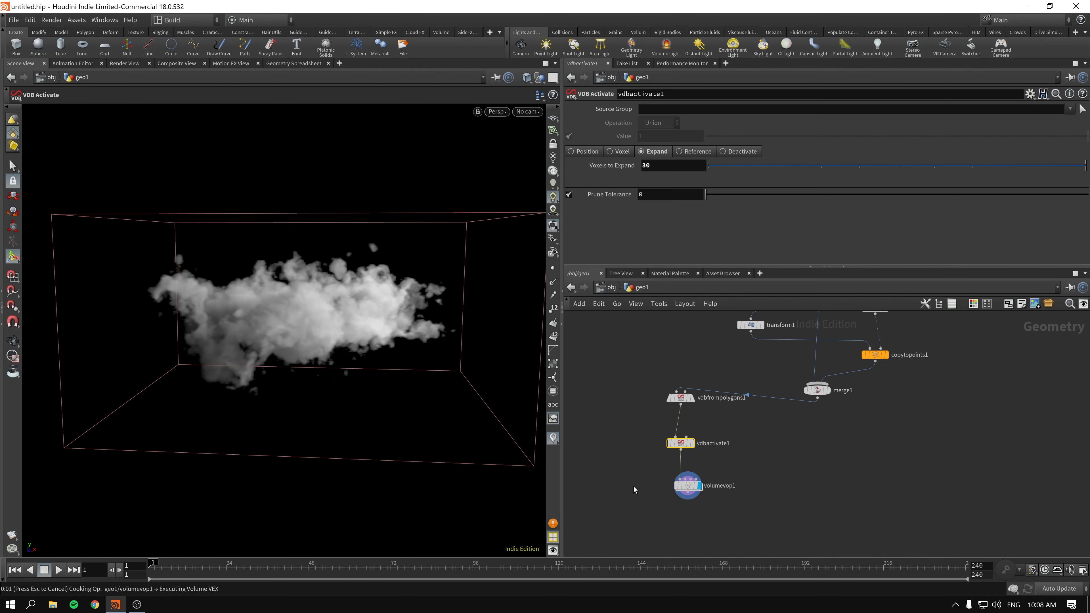
left_click(633, 487)
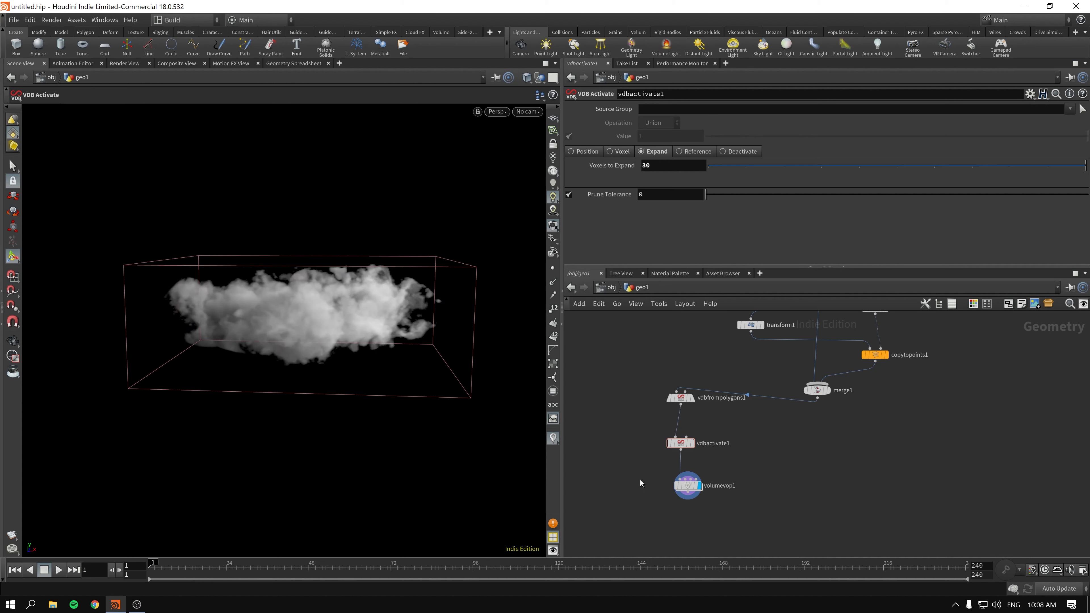
Examine the turbnoise2 and turbnoise1 settings inside volumevop1, then return to the object level.
left_click(689, 481)
double_click(689, 485)
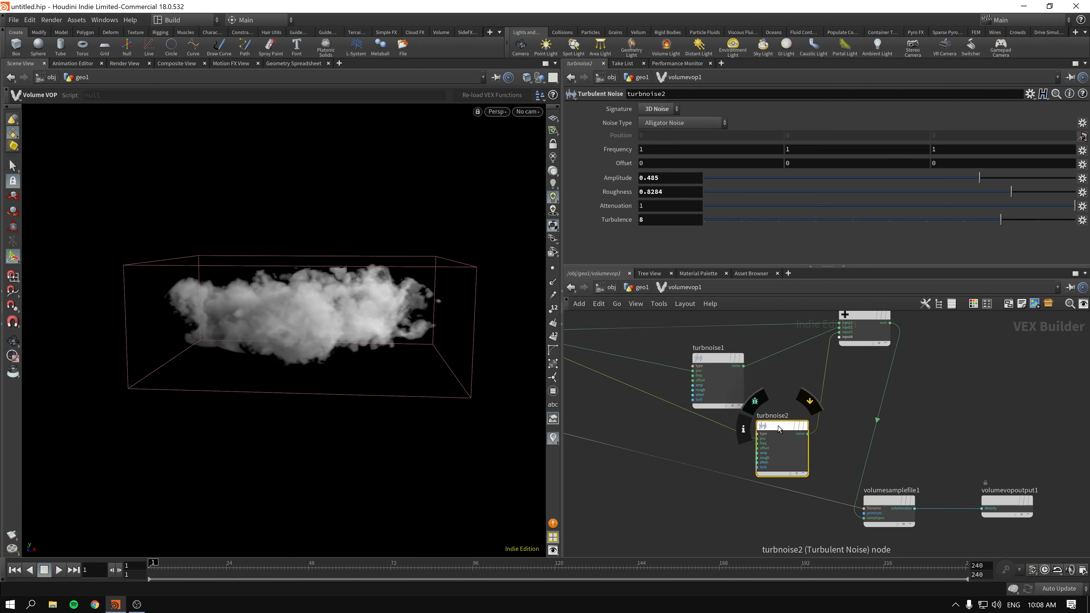
left_click(722, 357)
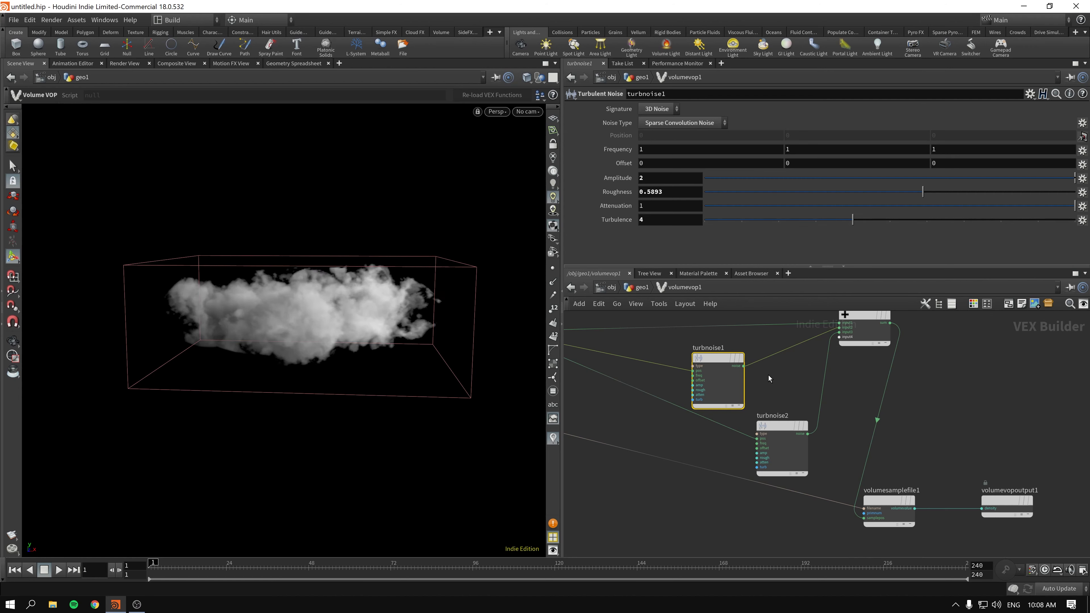
mouse_move(364, 324)
right_mouse_down("alt")
mouse_move(367, 306)
mouse_move(383, 302)
mouse_move(359, 321)
right_mouse_up("alt")
scroll(359, 321, "down", 3)
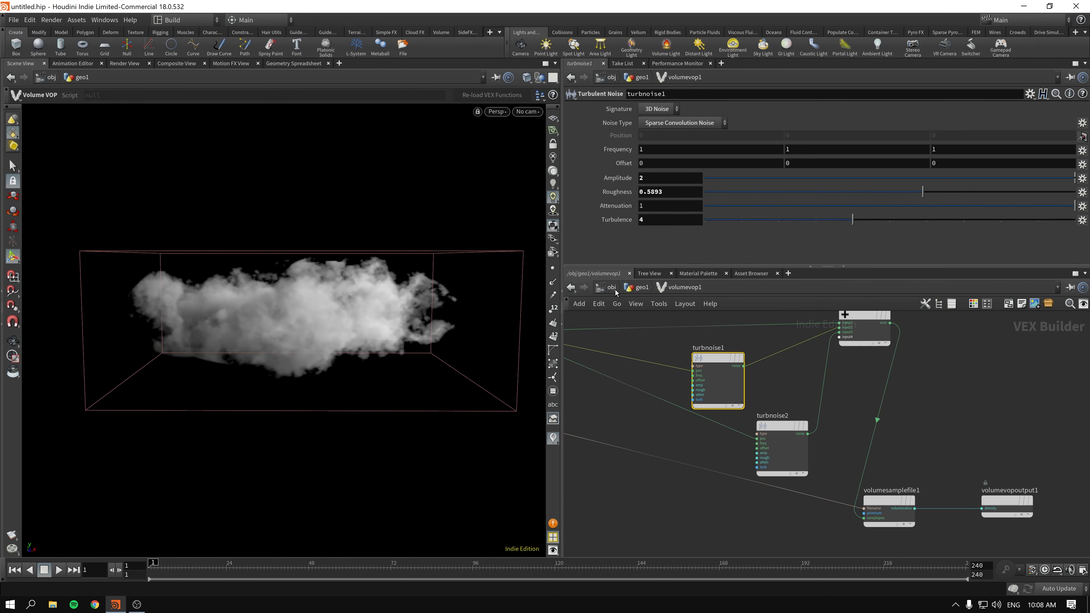
left_click(635, 287)
left_click(610, 287)
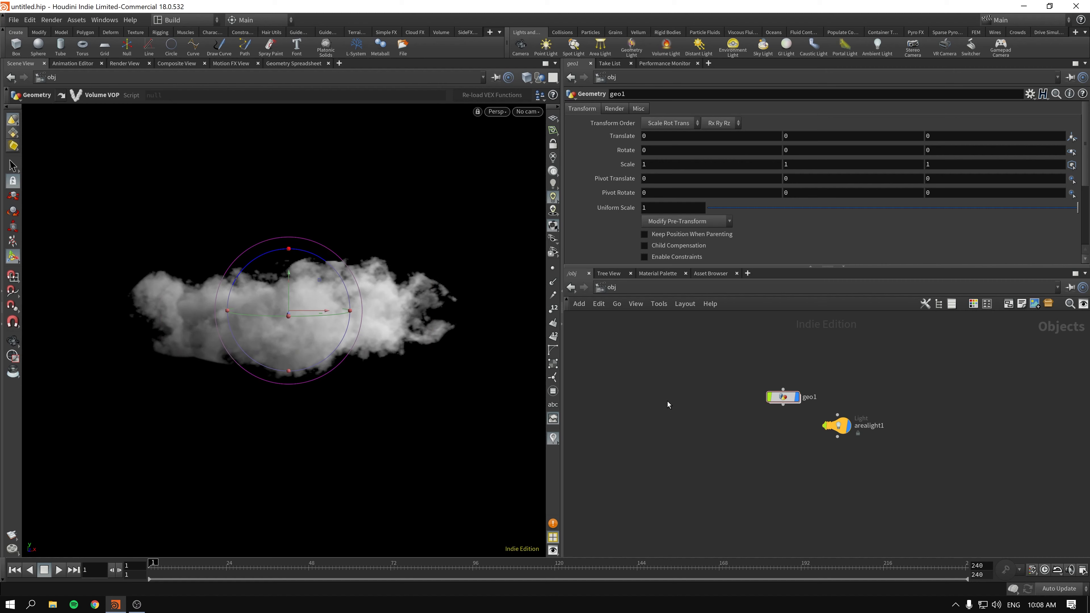
Add a grid object with uniform scale 10 and lower it beneath the cloud to about -1.58 in Y.
left_click(104, 45, "ctrl")
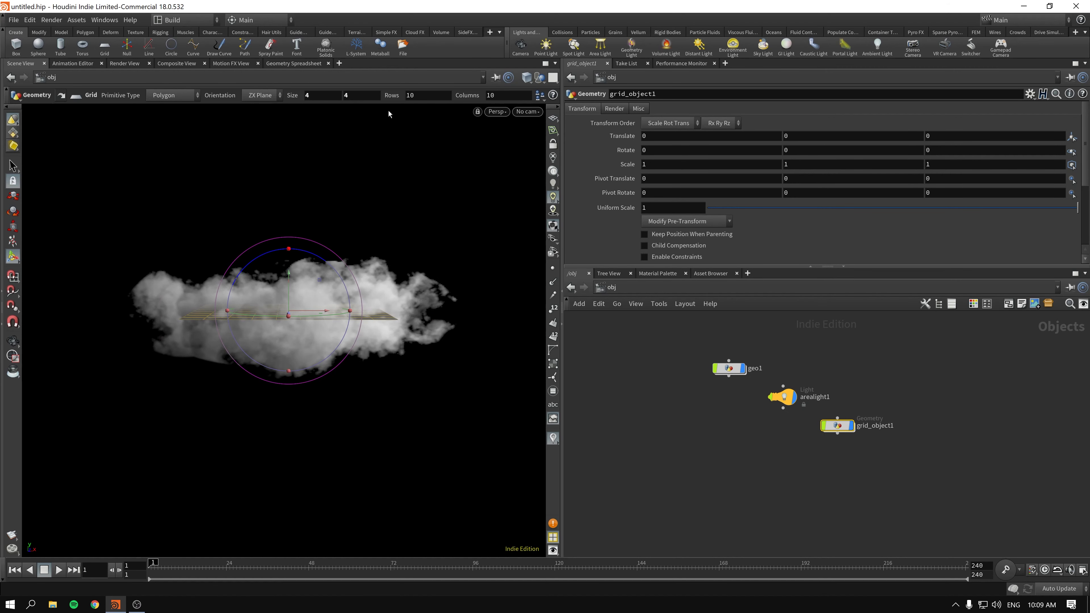
left_click_drag(719, 439, 883, 456)
left_click(663, 207)
type("0")
key("Return")
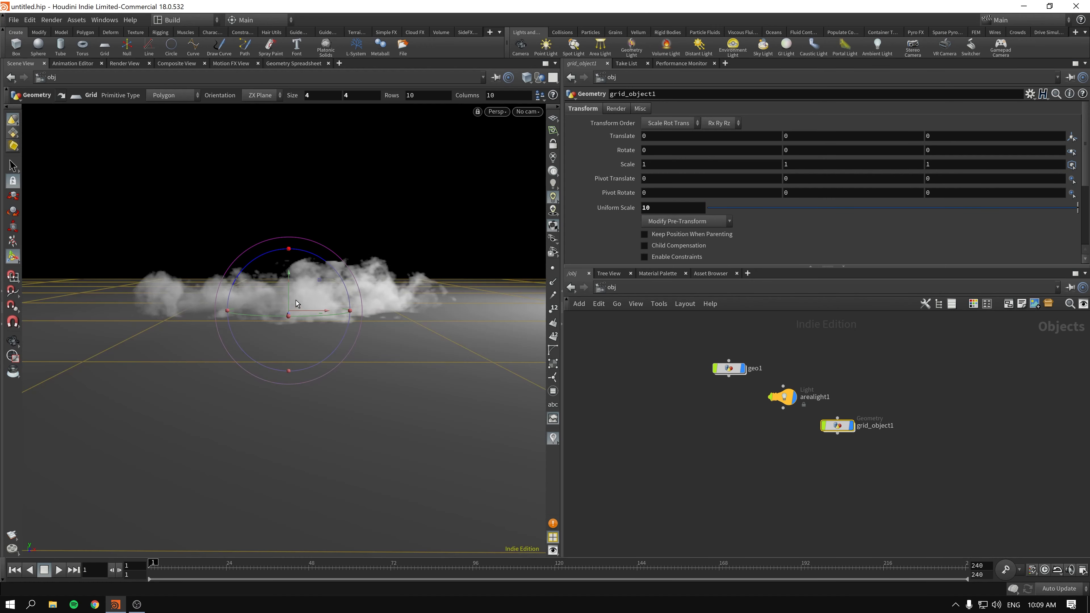
left_click_drag(289, 293, 290, 366)
Add a new Billowy Smoke material, assign it to the cloud and show it in the material network.
left_click(657, 275)
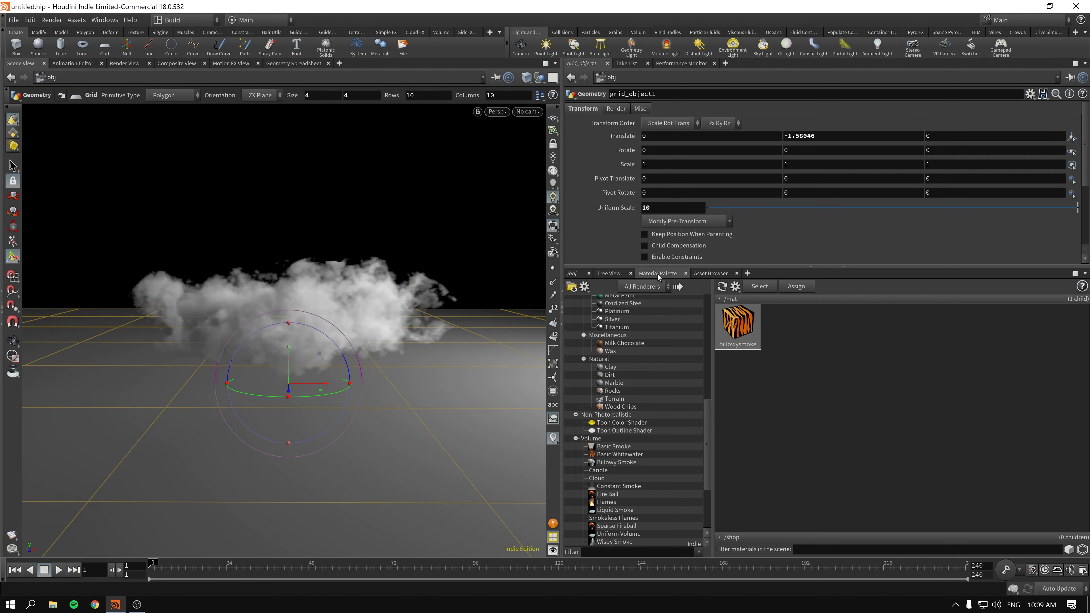
left_click_drag(709, 449, 714, 424)
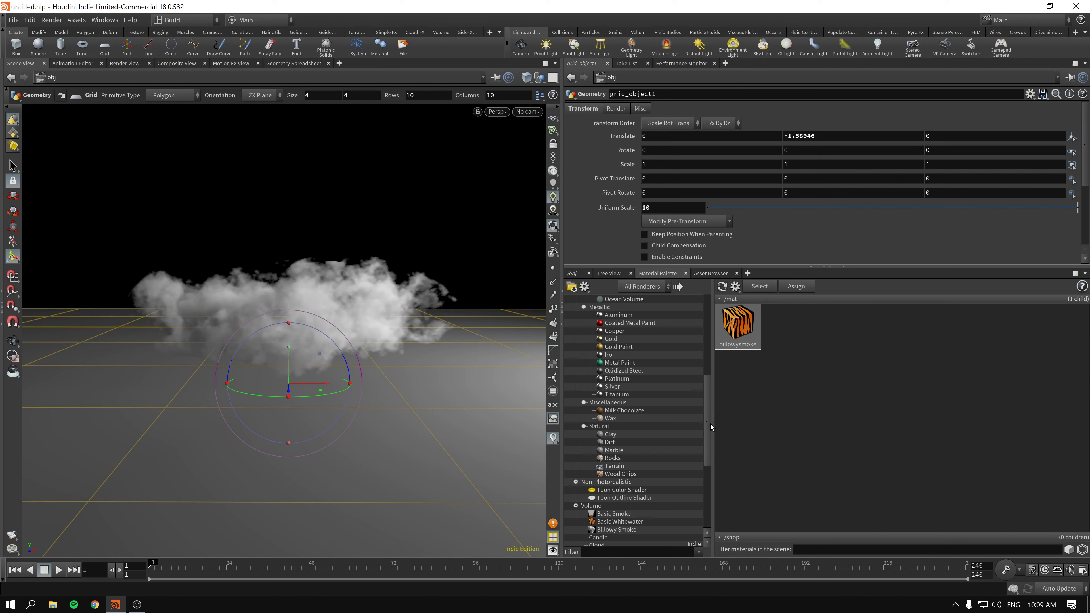
left_click_drag(710, 423, 709, 446)
left_click_drag(616, 464, 765, 431)
left_click_drag(768, 321, 378, 303)
left_click(573, 273)
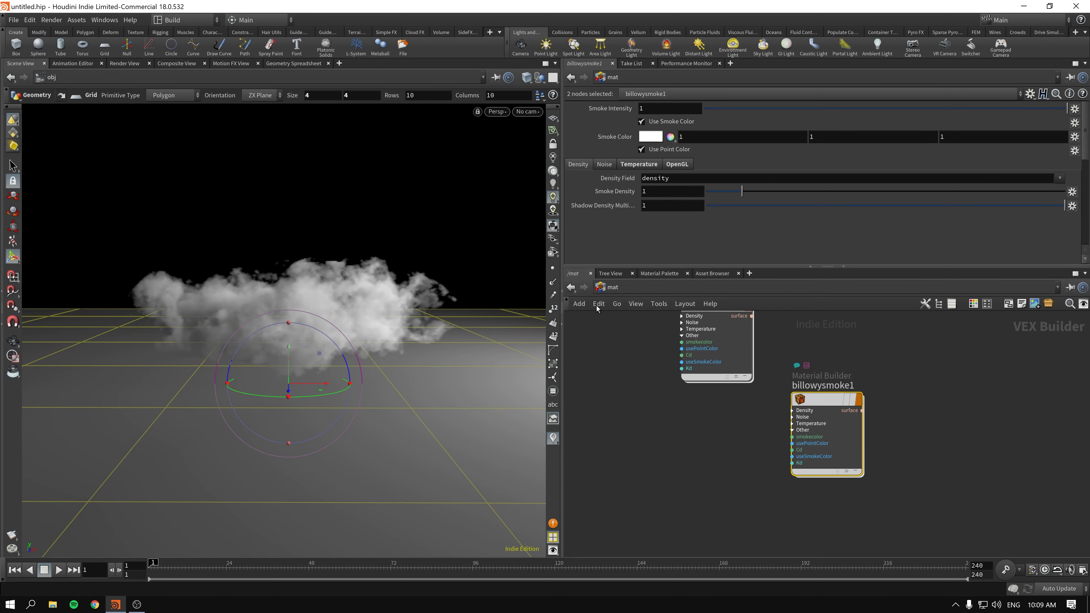
Start a Mantra preview render of the cloud above the grid.
left_click(120, 64)
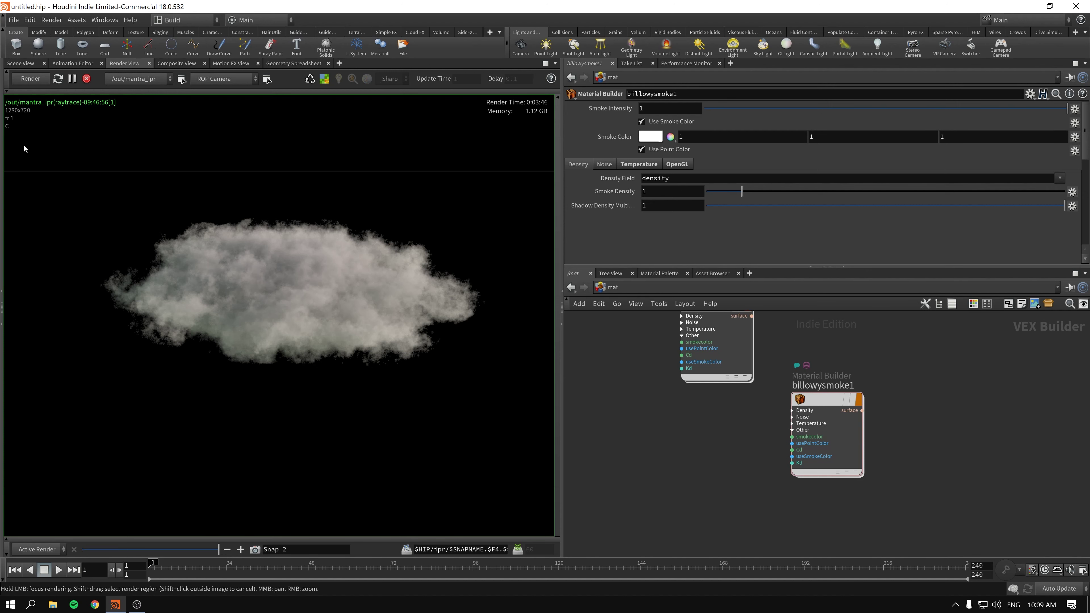
left_click(30, 78)
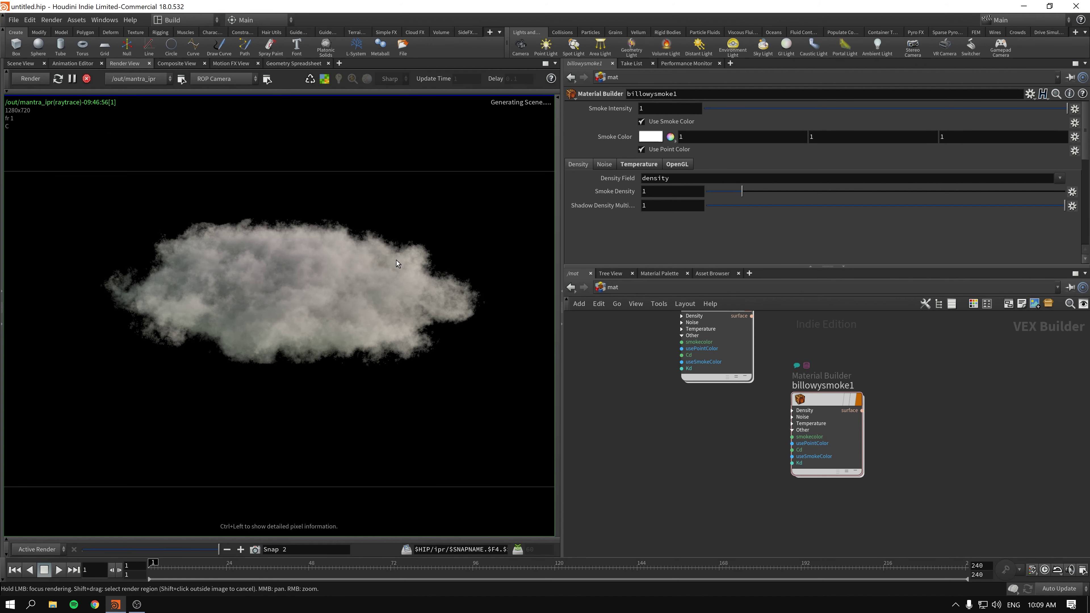
left_click(21, 63)
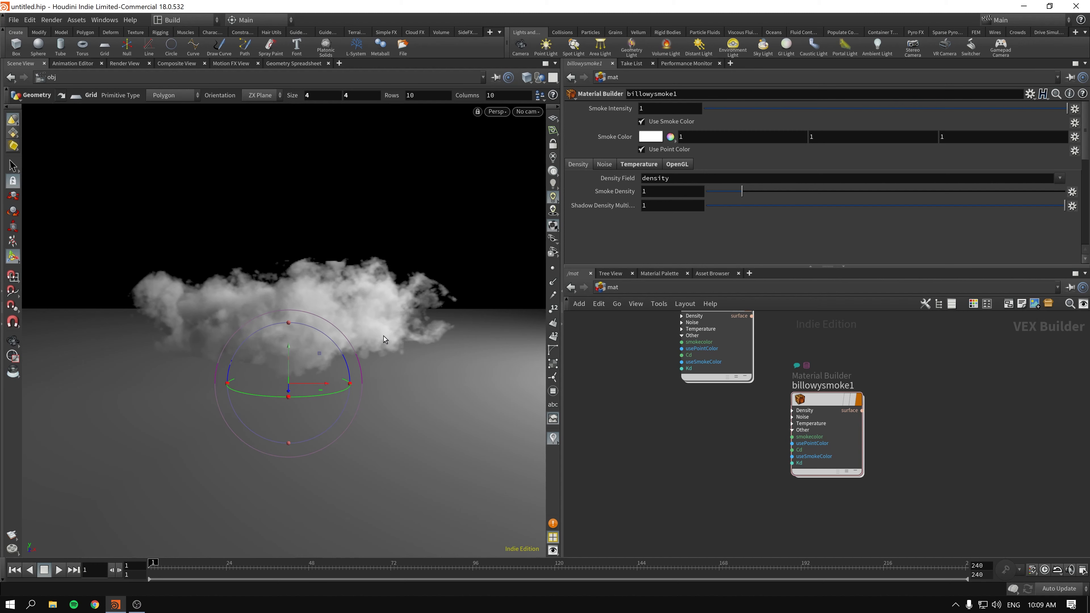
left_click(125, 63)
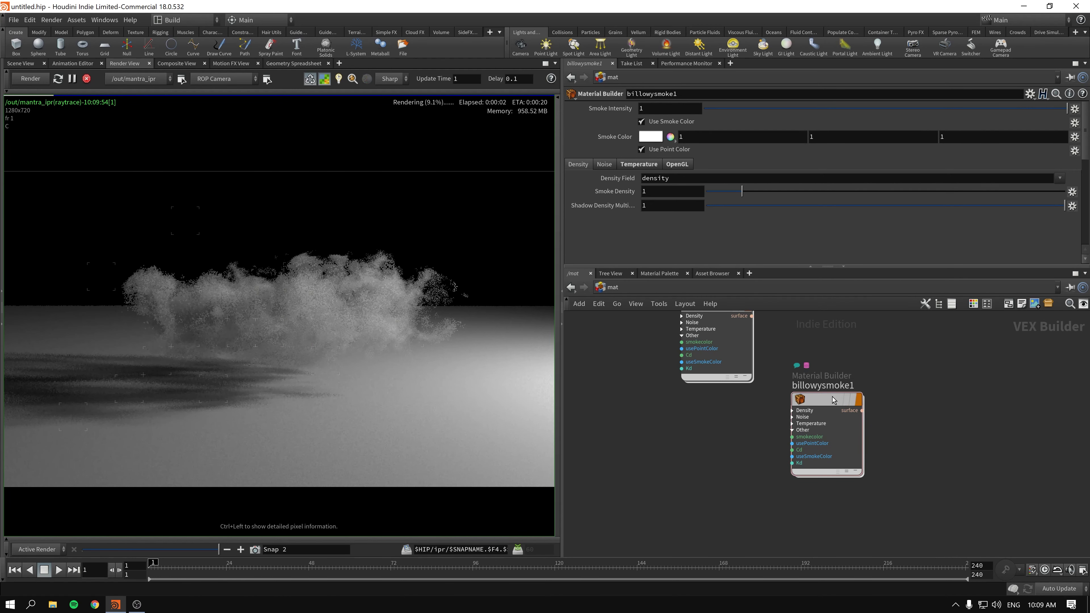
Rearrange the two billowy smoke material nodes and set billowysmoke1's smoke density to about 2.57.
left_click_drag(827, 402, 879, 366)
middle_click_drag(762, 404, 752, 444)
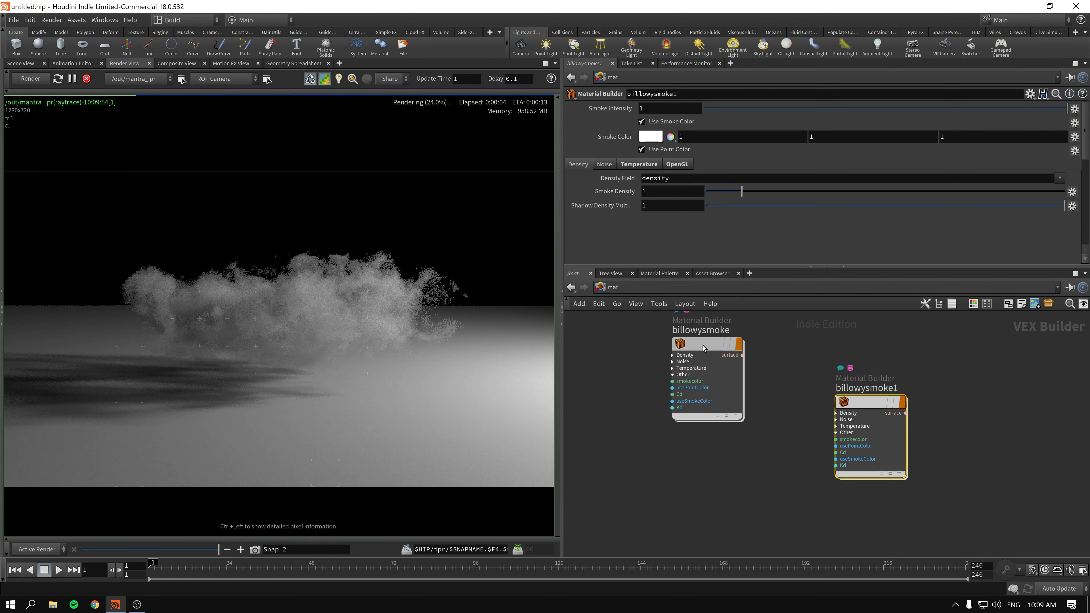
left_click_drag(704, 348, 710, 496)
left_click_drag(865, 404, 630, 355)
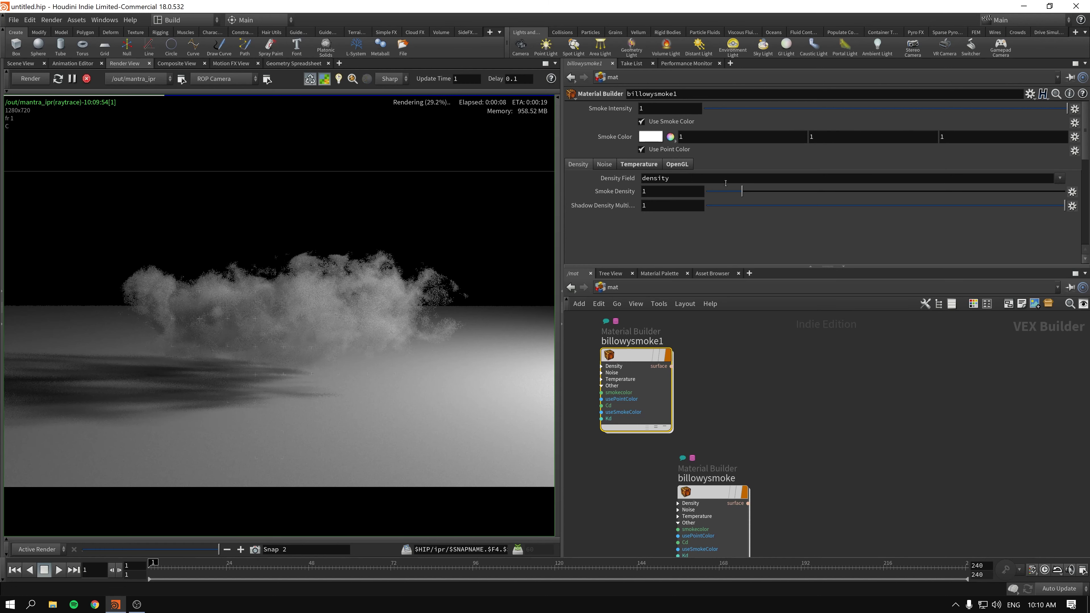
left_click_drag(651, 359, 679, 352)
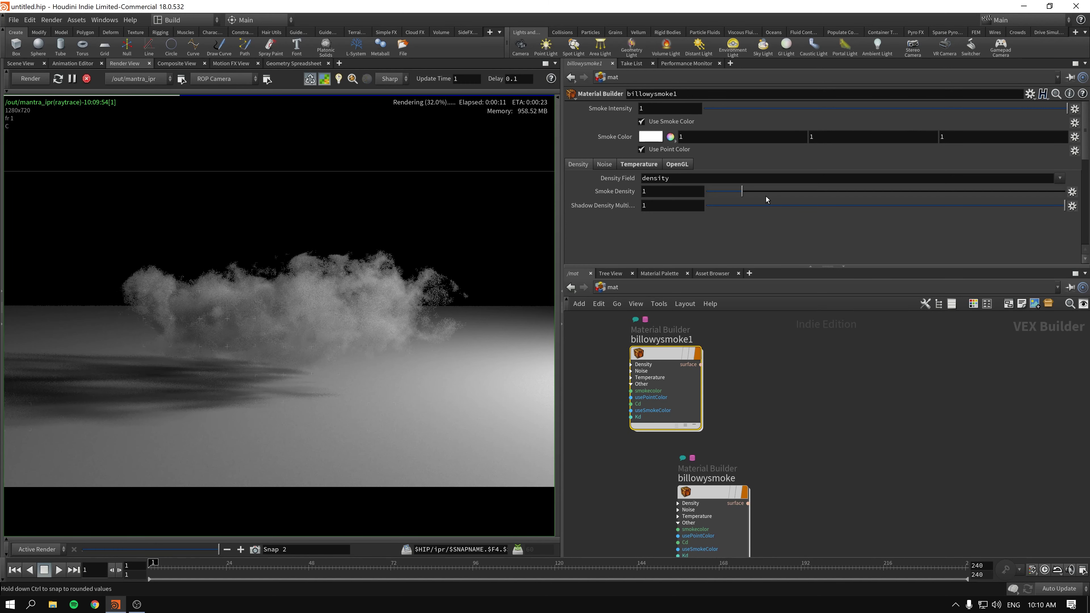
left_click(798, 191)
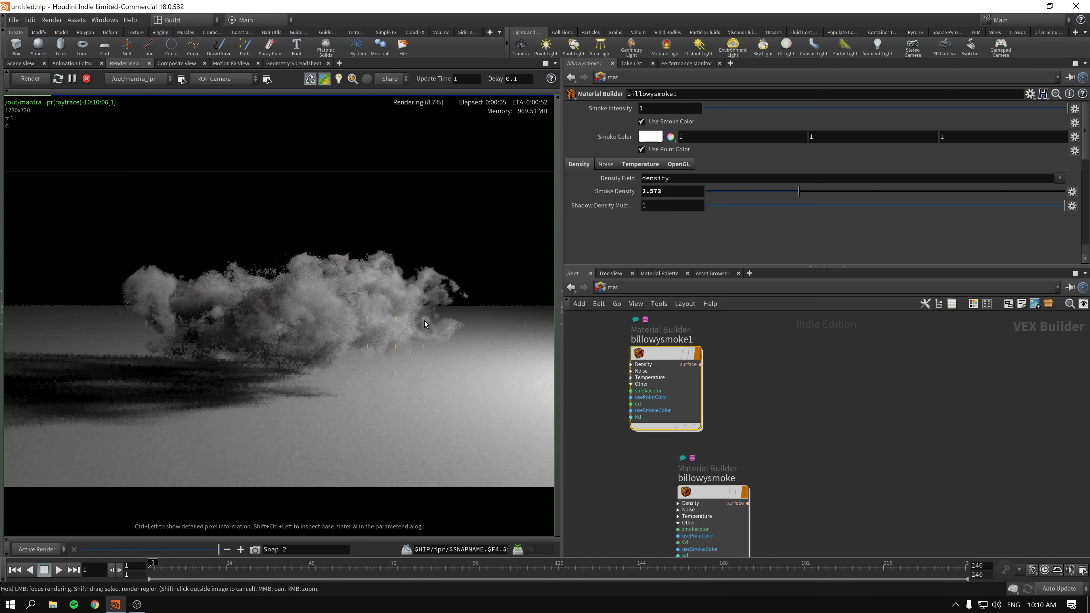
Return to the geo1 network, stop the preview render and switch back to the scene viewport.
left_click(613, 288)
left_click(622, 339)
left_click(728, 368)
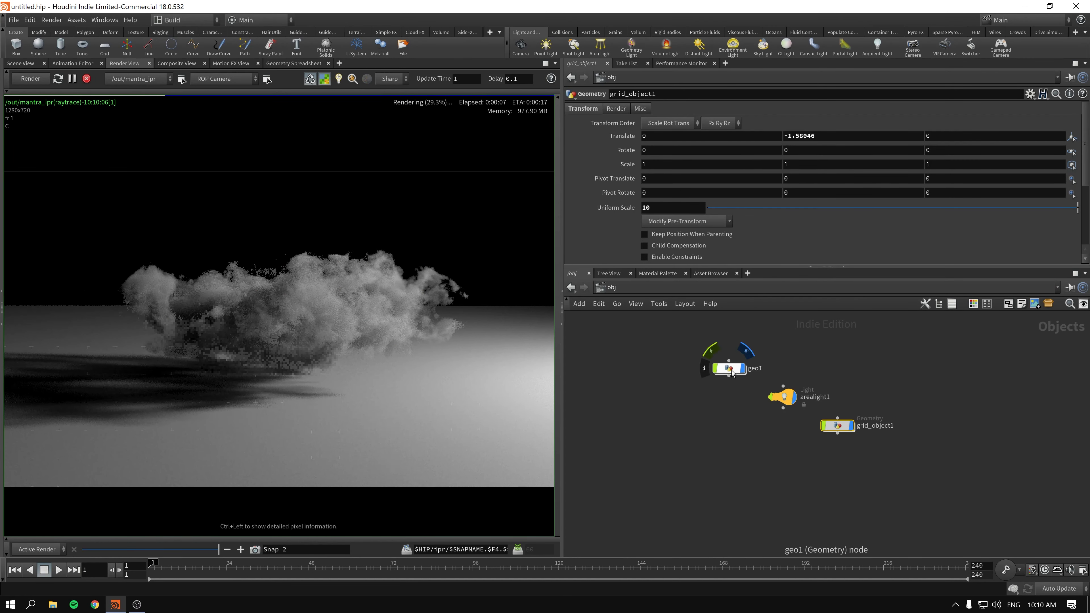
double_click(728, 367)
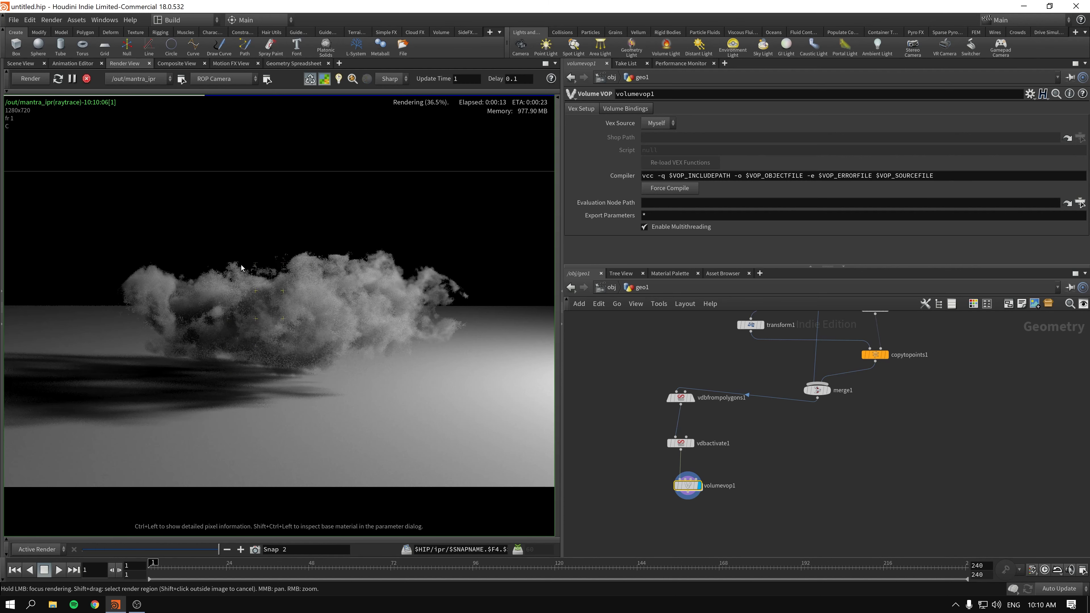
left_click(86, 78)
left_click(17, 63)
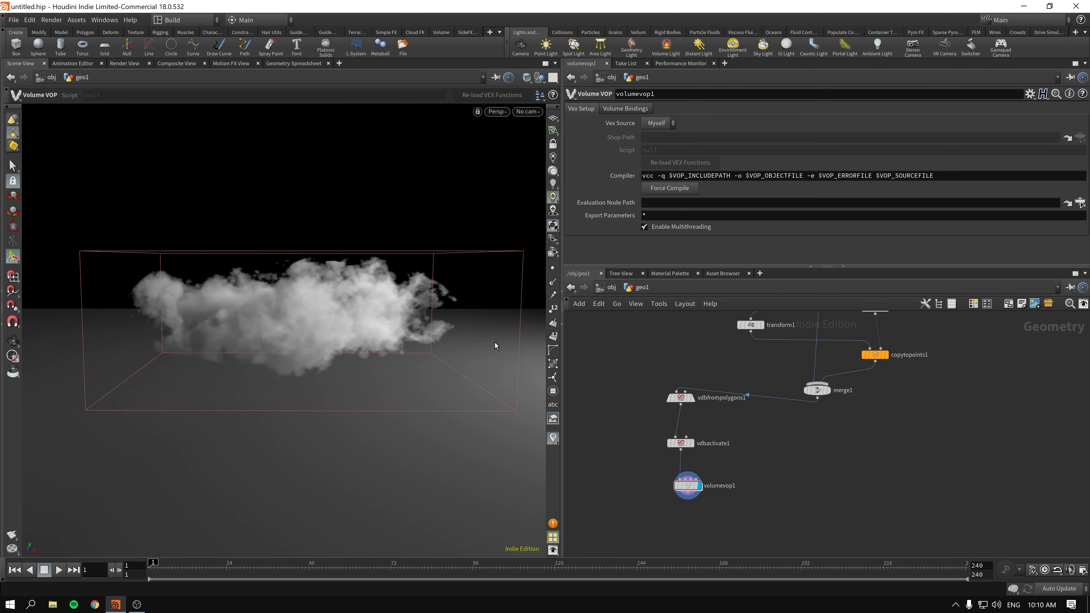
middle_click_drag(684, 381, 671, 414)
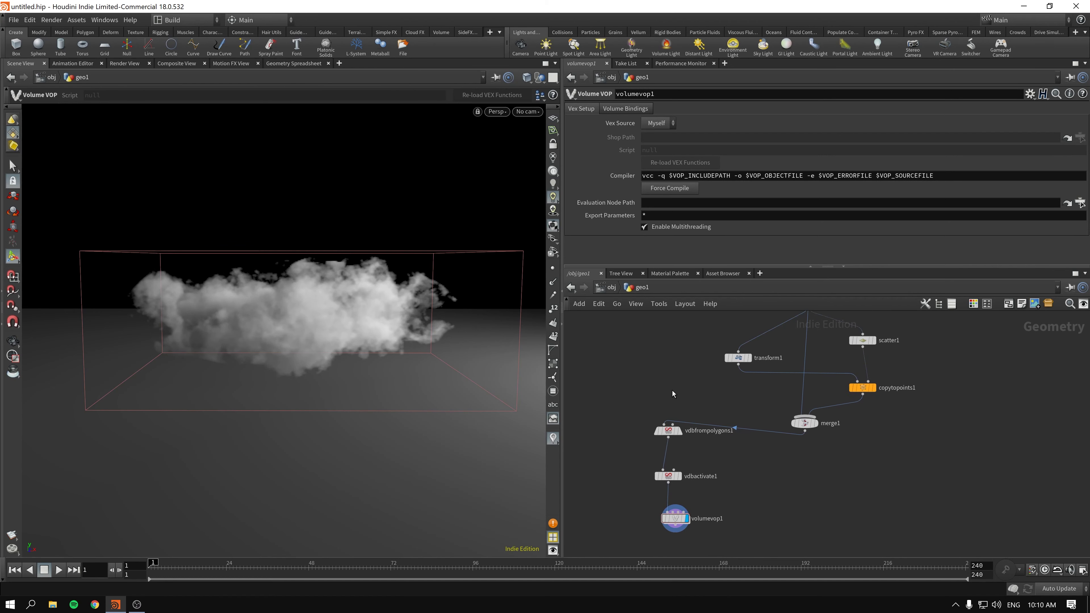
left_click(819, 424)
middle_click_drag(688, 521, 715, 481)
left_click(714, 481)
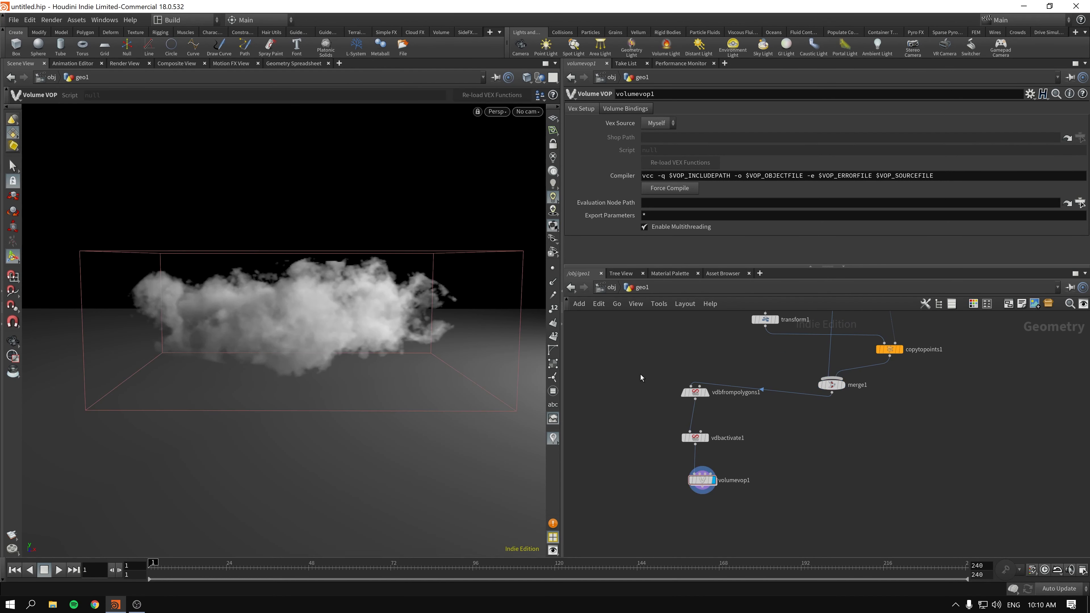